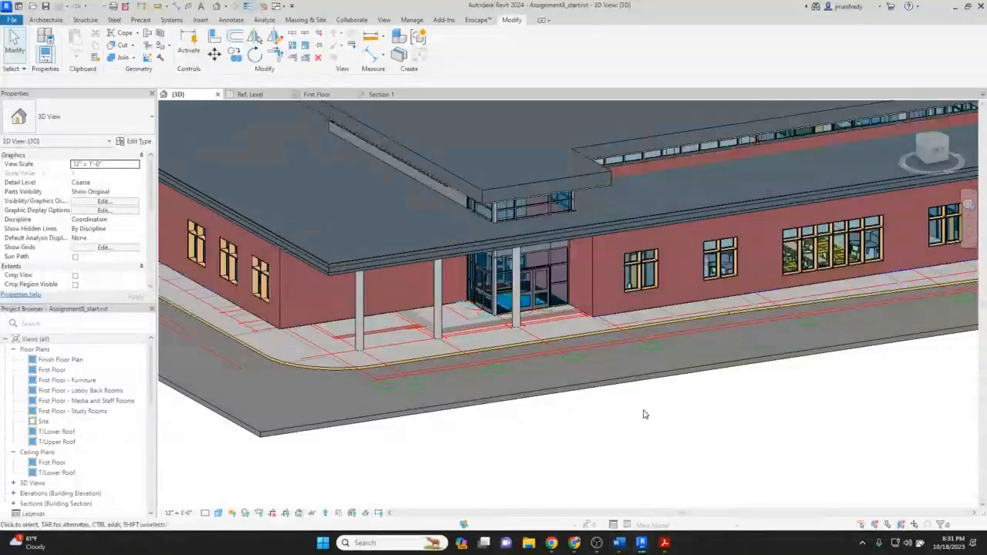
# Orbit the 3D view to examine the library model's exterior and entrance canopy.
pyautogui.keyDown('shift'); pyautogui.moveTo(644, 414); pyautogui.dragTo(653, 432, button='middle'); pyautogui.keyUp('shift')
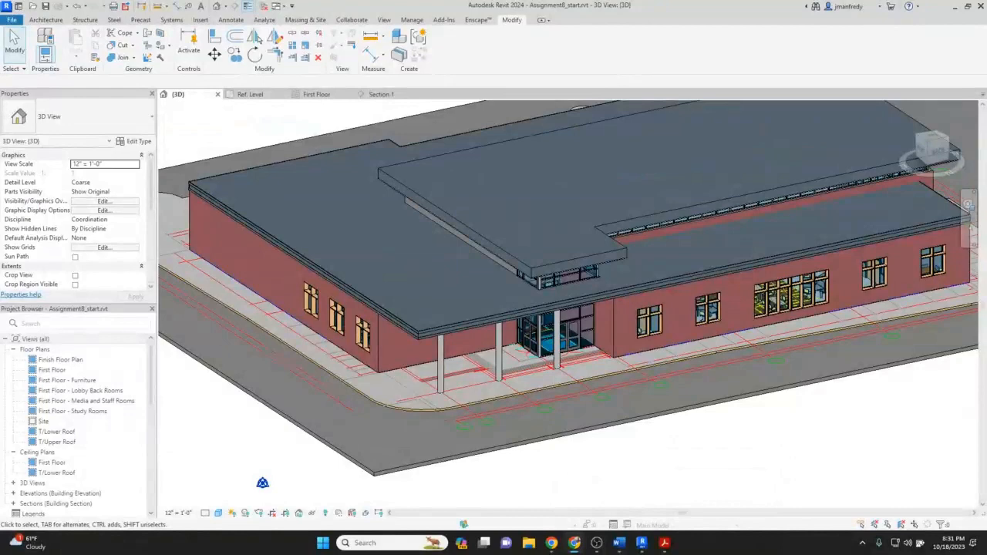
pyautogui.moveTo(985, 170); pyautogui.dragTo(370, 143)
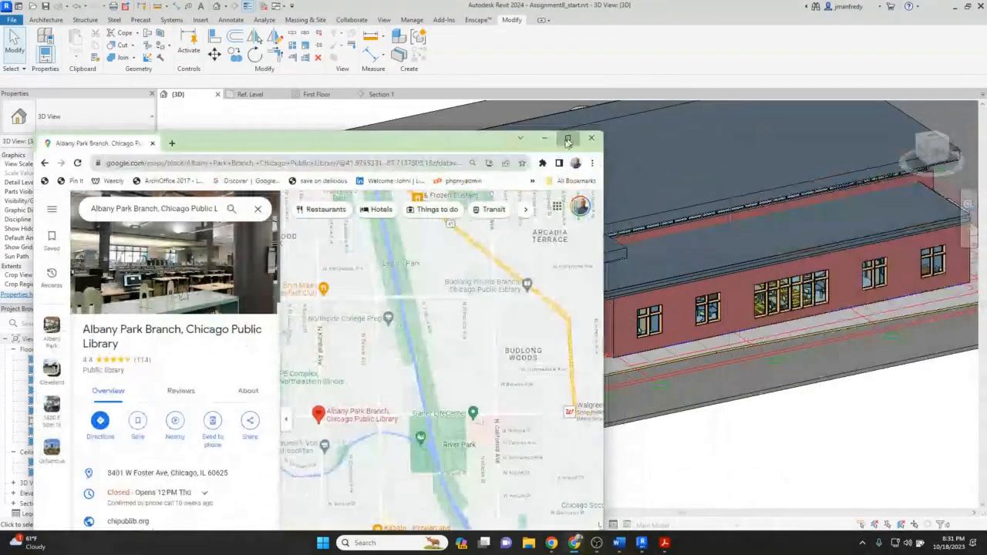
# Switch to the browser map of the Albany Park Branch library and open Street View on W Foster Ave.
pyautogui.click(567, 139)
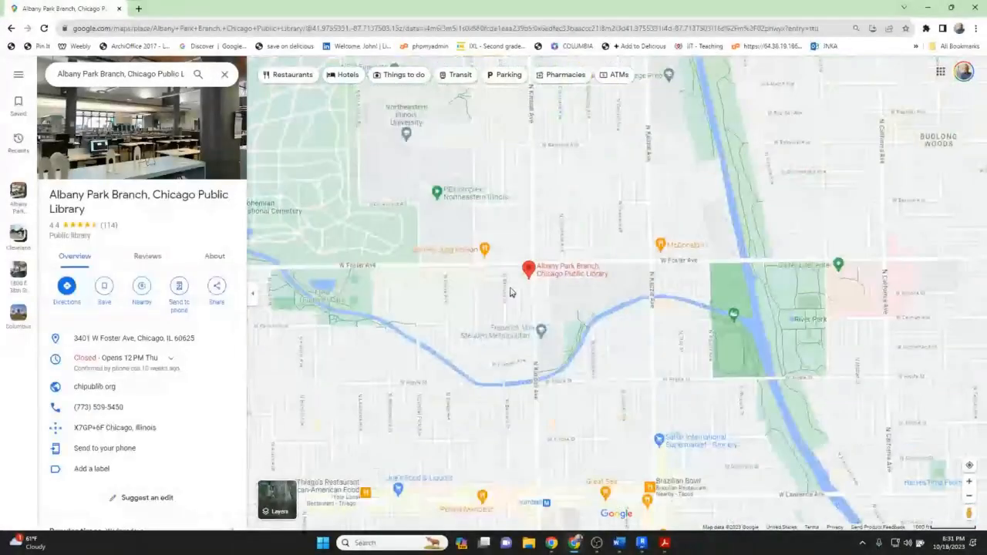
pyautogui.scroll(3, 509, 292)
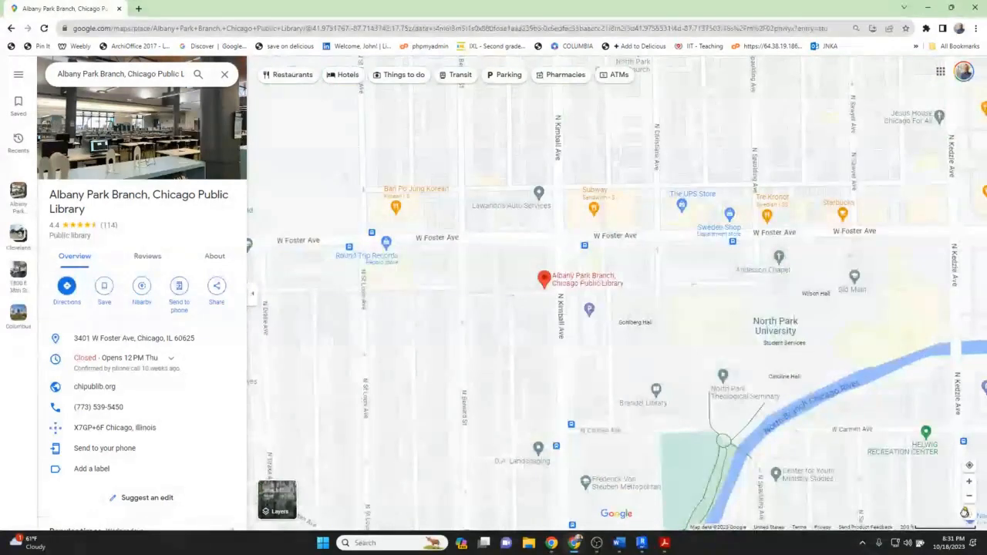
pyautogui.moveTo(964, 513)
pyautogui.mouseDown()
pyautogui.moveTo(562, 250)
pyautogui.moveTo(560, 216)
pyautogui.mouseUp()
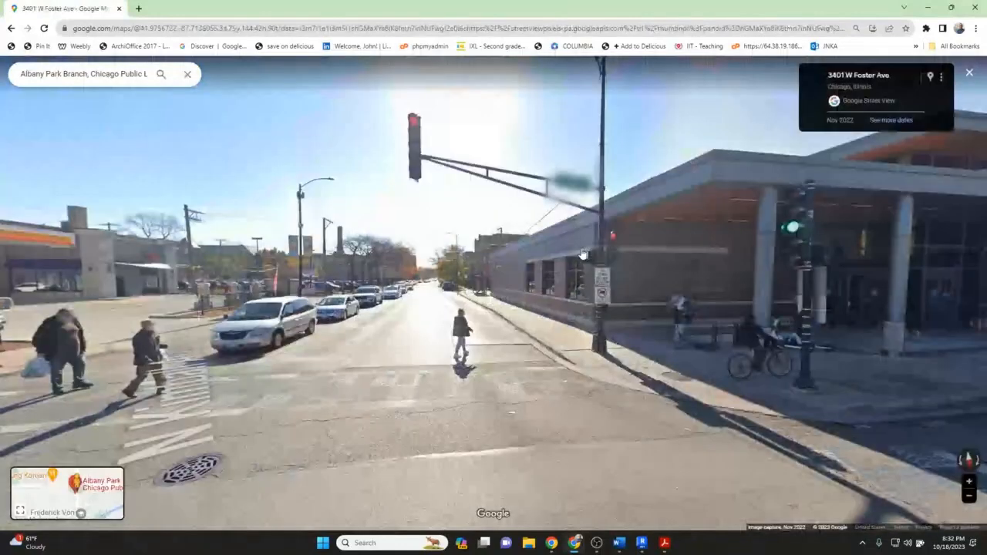
# Examine the library's Foster Ave entrance and brick facade in Street View, moving along the sidewalk.
pyautogui.moveTo(582, 254); pyautogui.dragTo(357, 289)
pyautogui.click(773, 311)
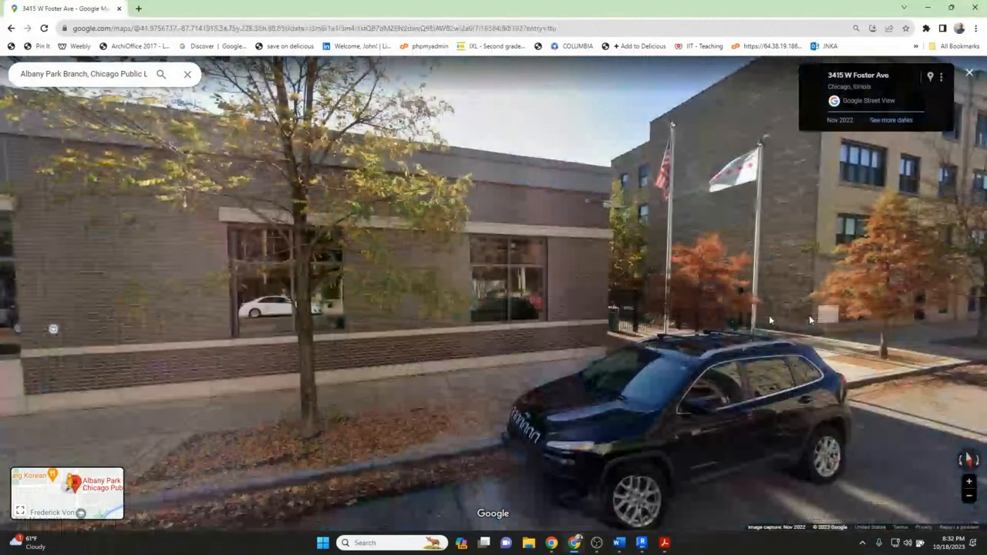
pyautogui.click(316, 306)
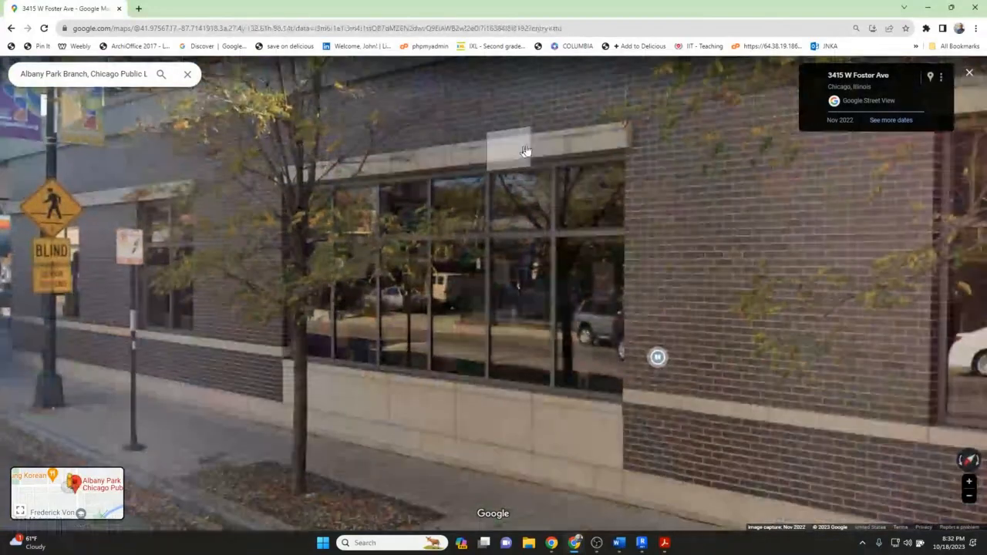
pyautogui.click(525, 151)
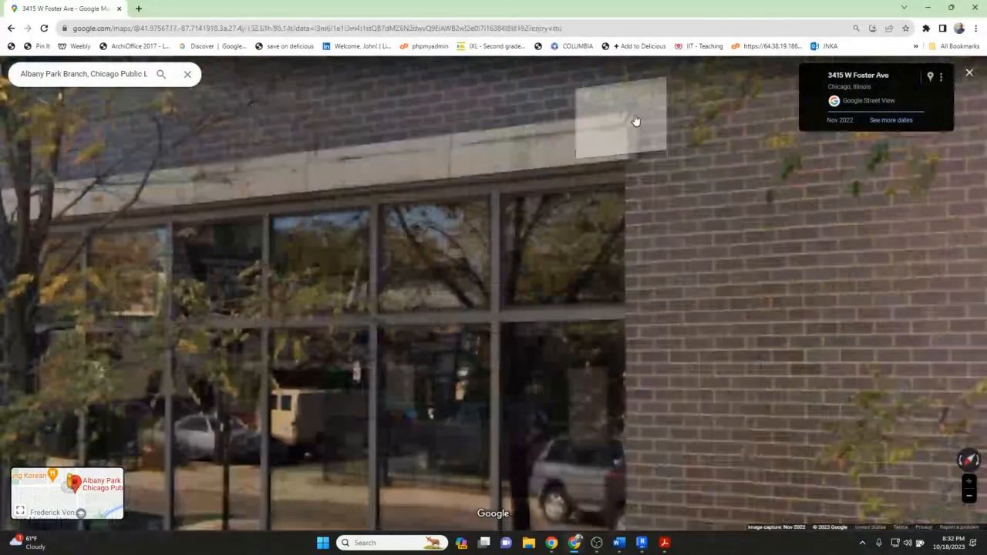
pyautogui.scroll(-3, 602, 175)
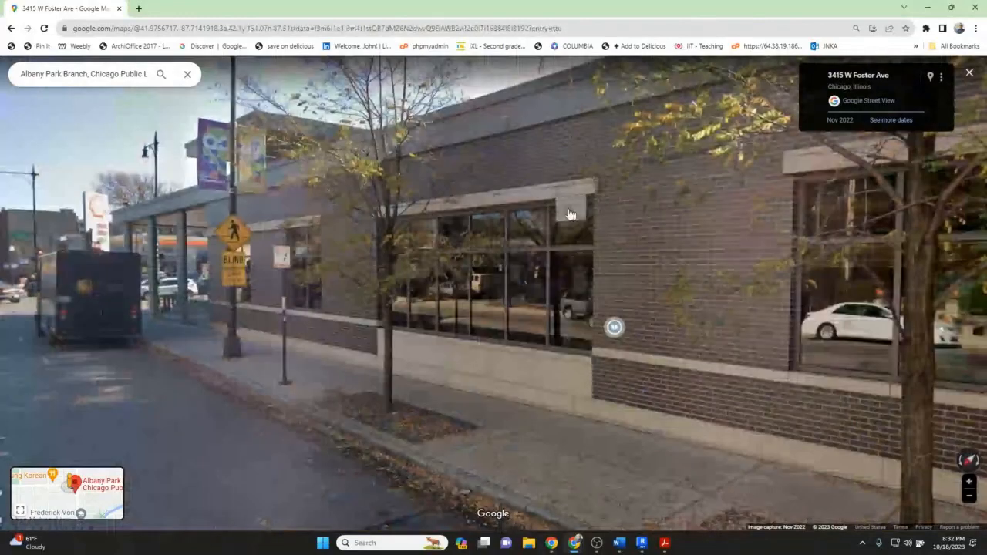
pyautogui.moveTo(570, 214); pyautogui.dragTo(469, 297)
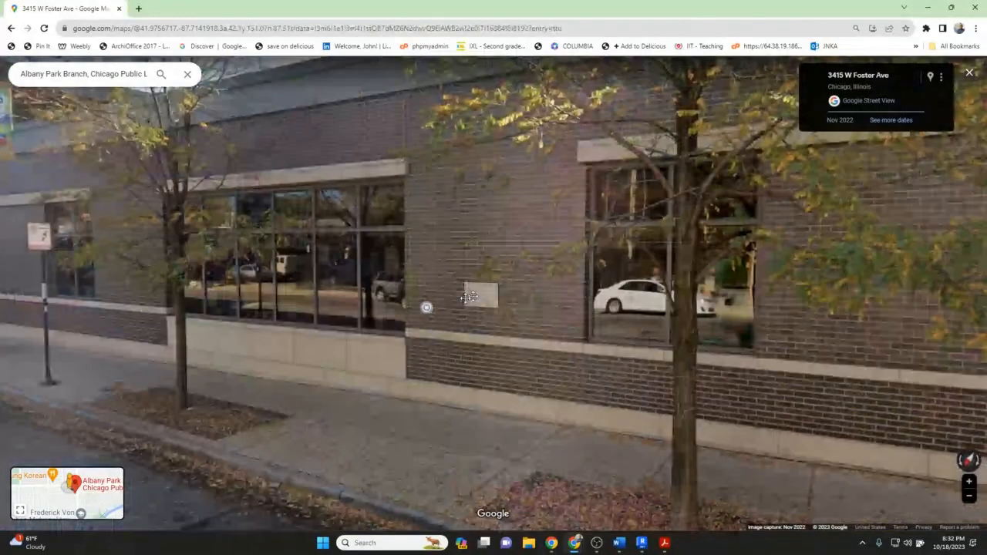
pyautogui.click(468, 297)
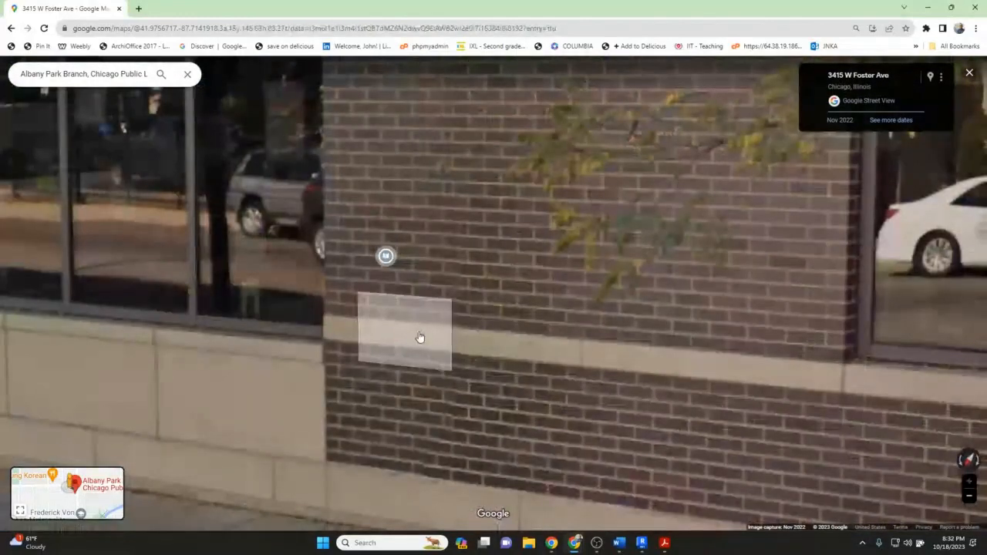
pyautogui.scroll(-3, 353, 339)
pyautogui.click(353, 339)
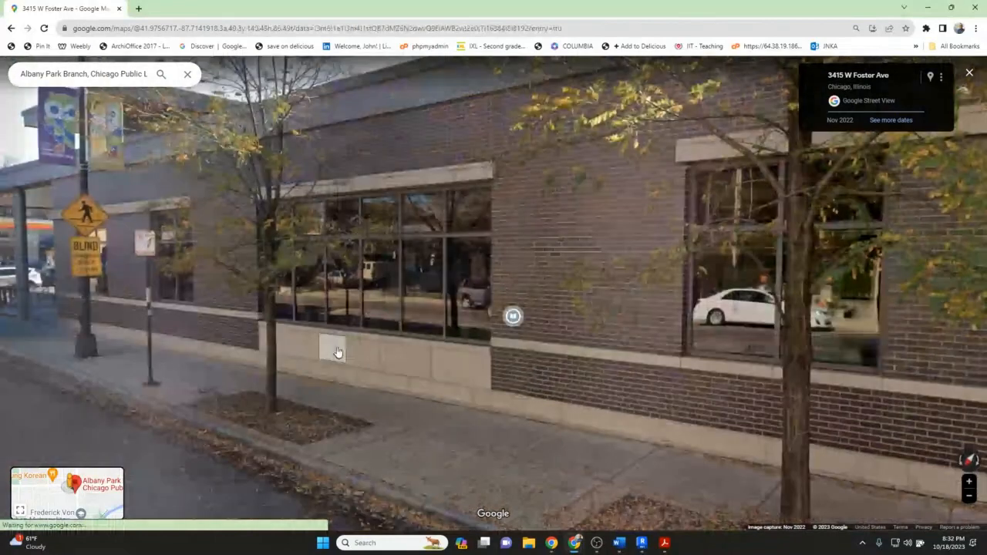
pyautogui.click(337, 351)
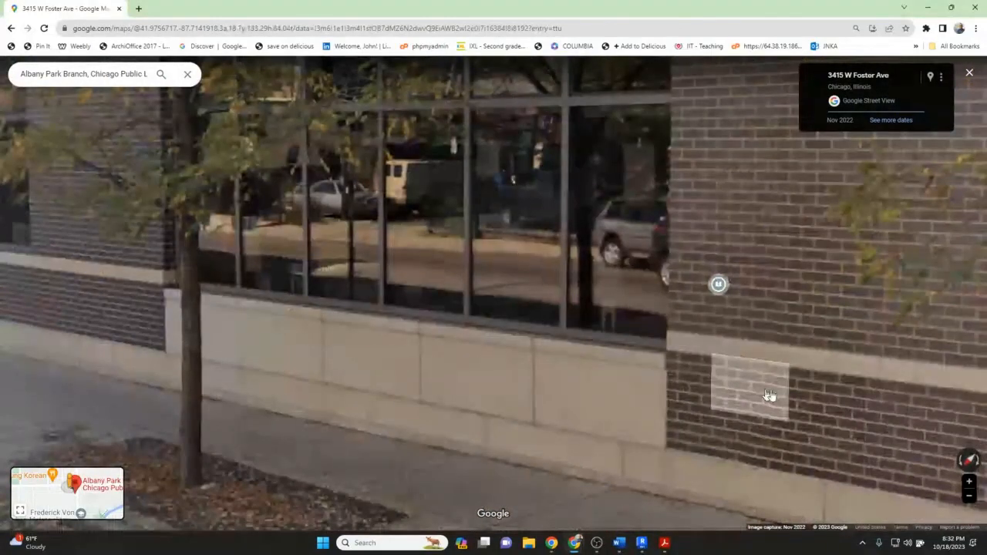
pyautogui.scroll(-3, 768, 395)
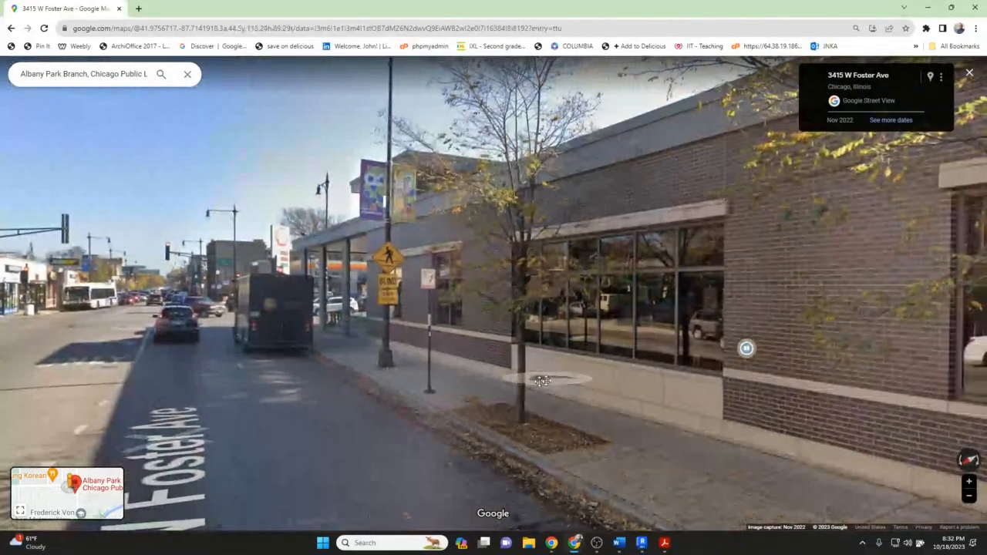
pyautogui.moveTo(542, 380); pyautogui.dragTo(449, 391)
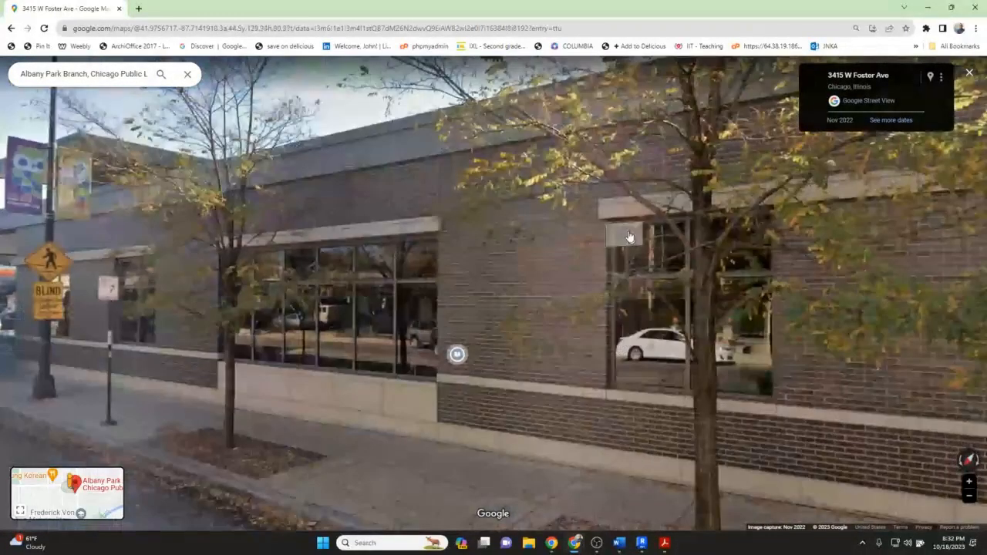
# Examine the facade's east end windows and cladding in Street View, then return to the map.
pyautogui.moveTo(918, 229); pyautogui.dragTo(727, 228)
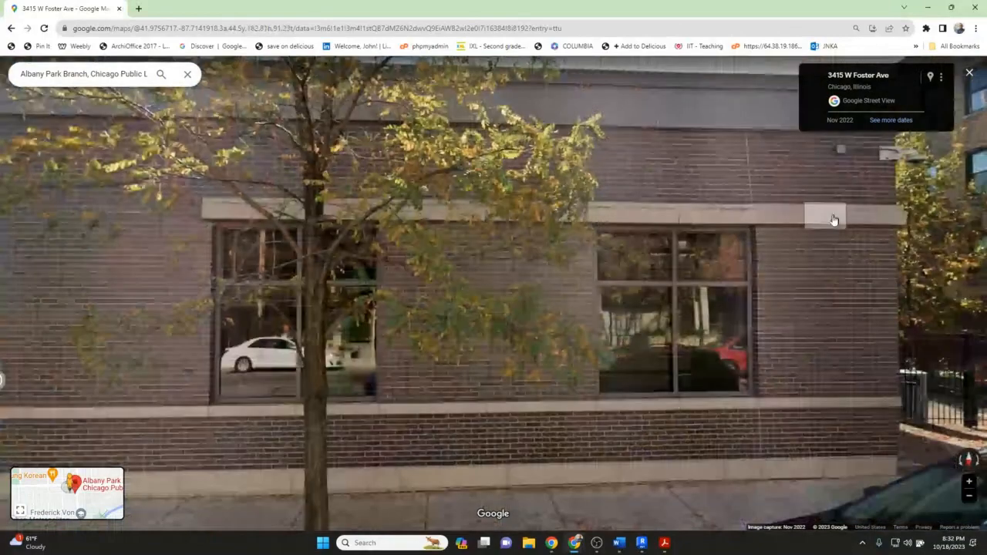
pyautogui.moveTo(833, 220); pyautogui.dragTo(464, 300)
pyautogui.scroll(-3, 464, 300)
pyautogui.scroll(5, 540, 282)
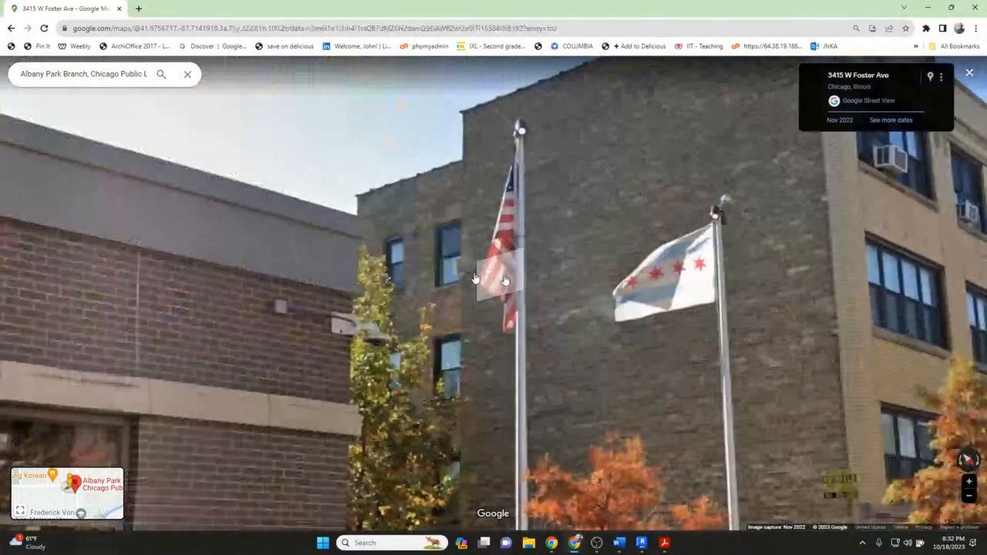
pyautogui.click(334, 260)
pyautogui.moveTo(423, 304); pyautogui.dragTo(547, 291)
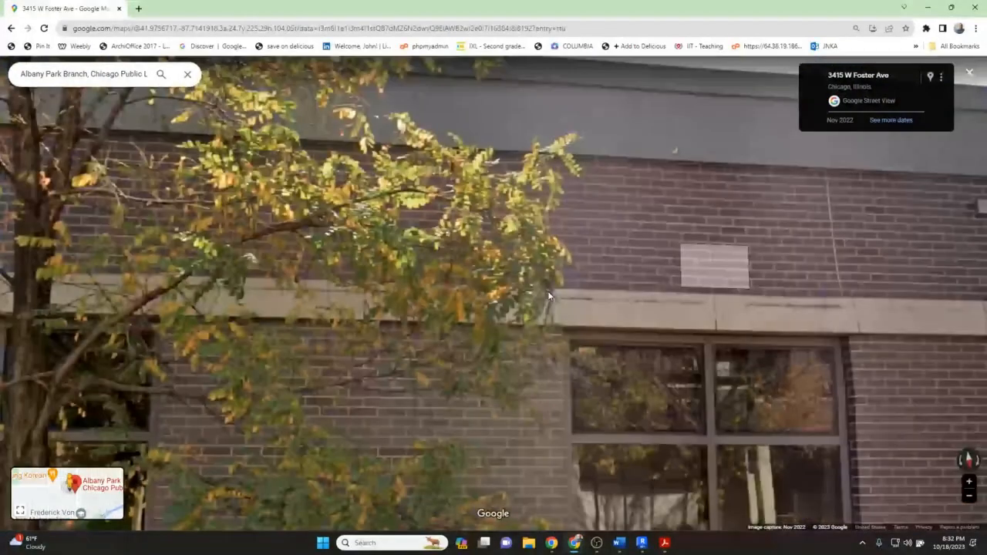
pyautogui.scroll(-4, 548, 290)
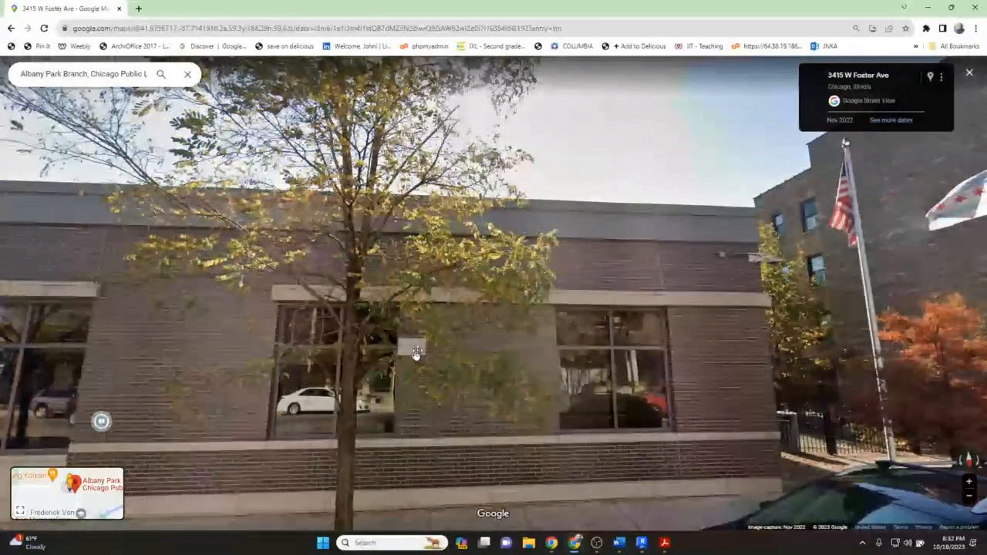
pyautogui.moveTo(416, 353); pyautogui.dragTo(618, 313)
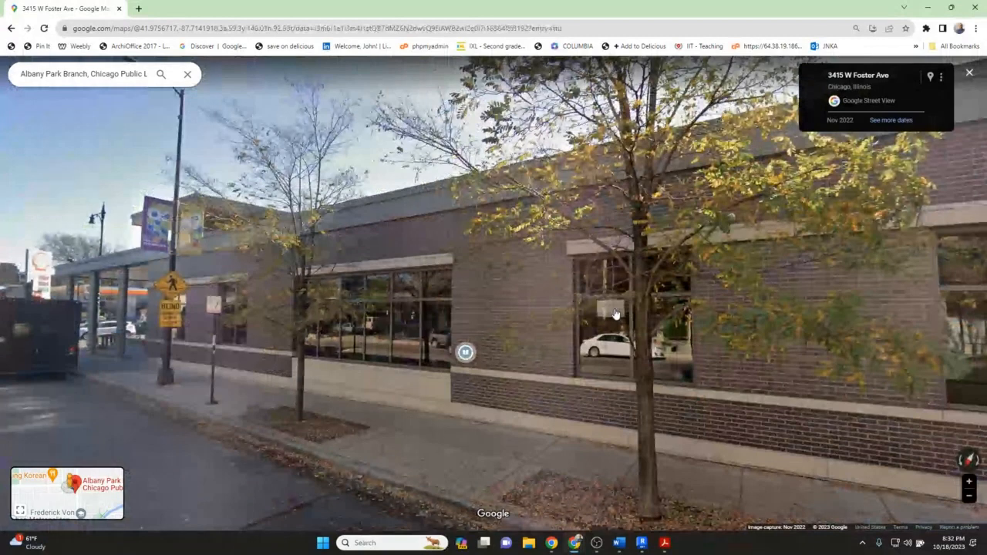
pyautogui.click(431, 266)
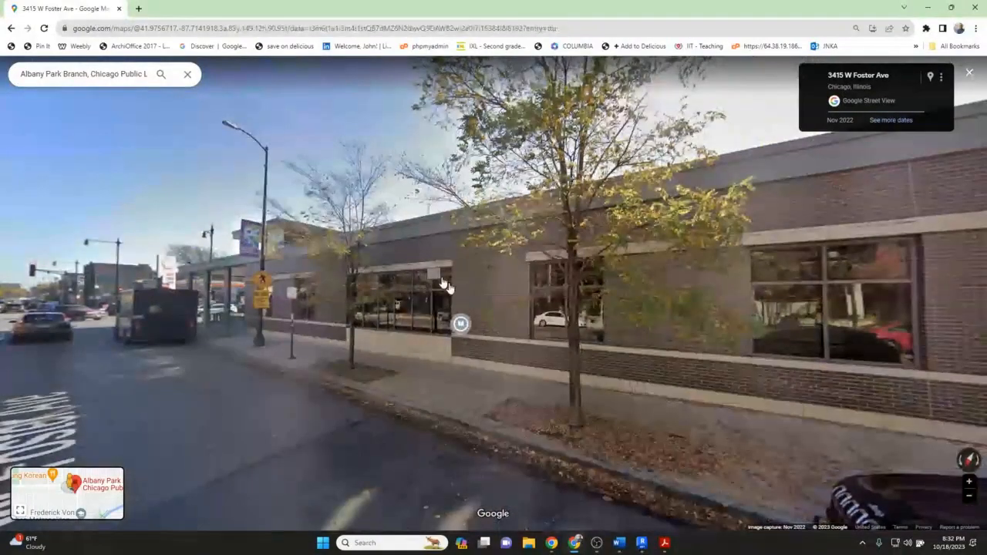
pyautogui.press('Escape')
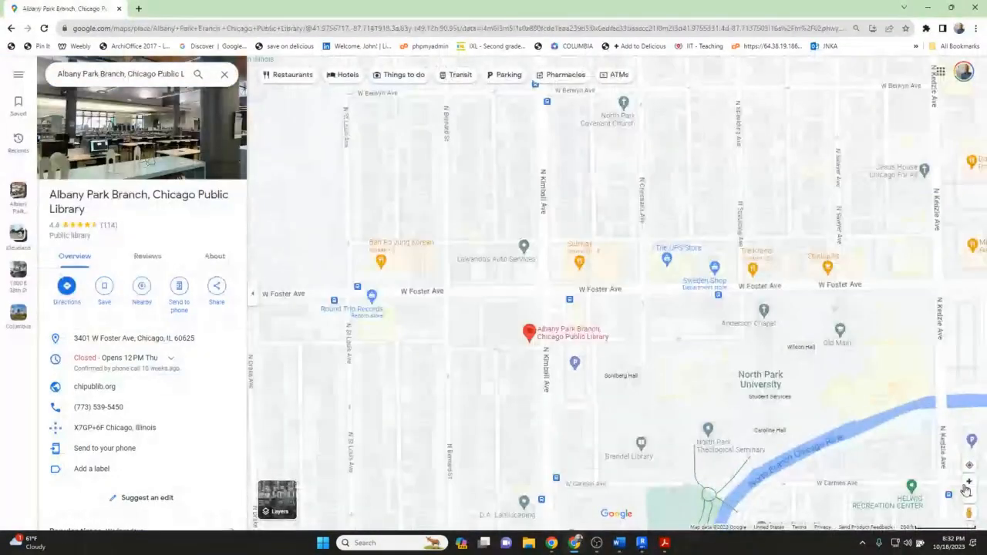
# Open Street View at the Kimball Ave corner and examine the library's corner and entrance canopy.
pyautogui.moveTo(969, 512); pyautogui.dragTo(538, 271)
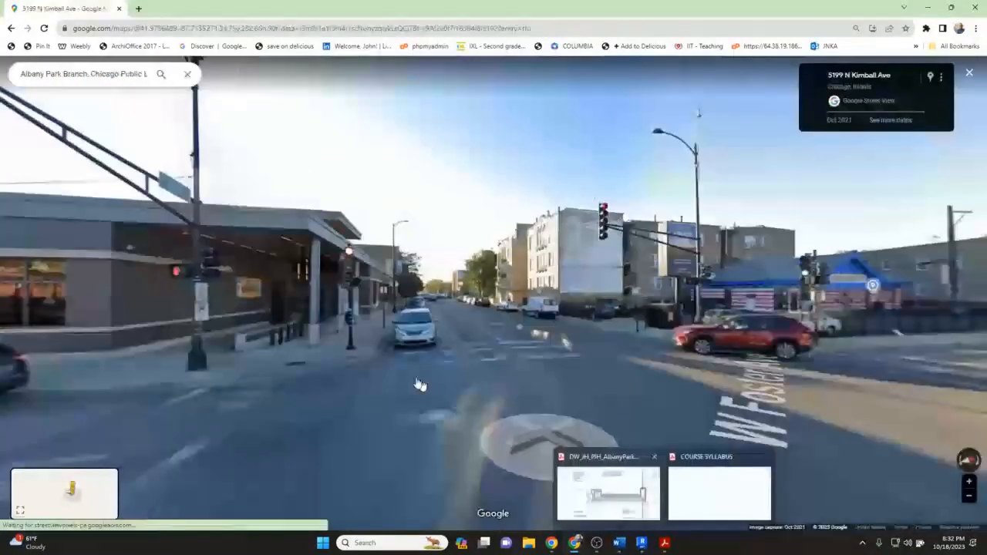
pyautogui.moveTo(420, 385); pyautogui.dragTo(454, 372)
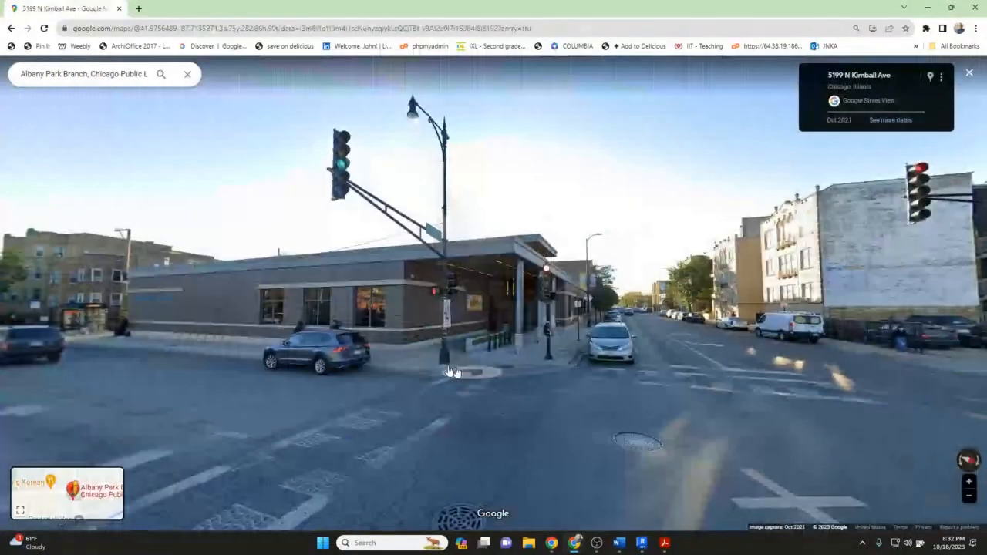
pyautogui.click(452, 372)
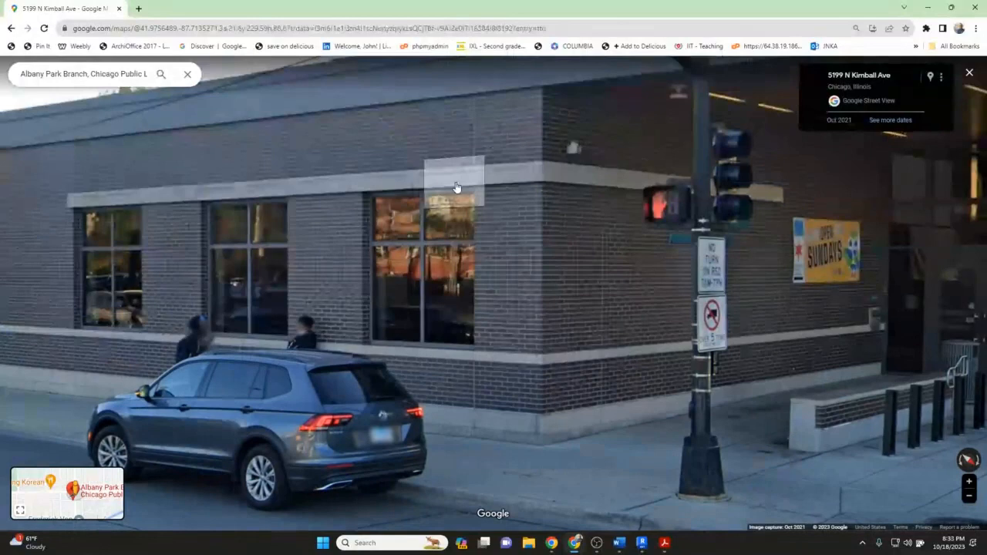
pyautogui.scroll(-2, 463, 247)
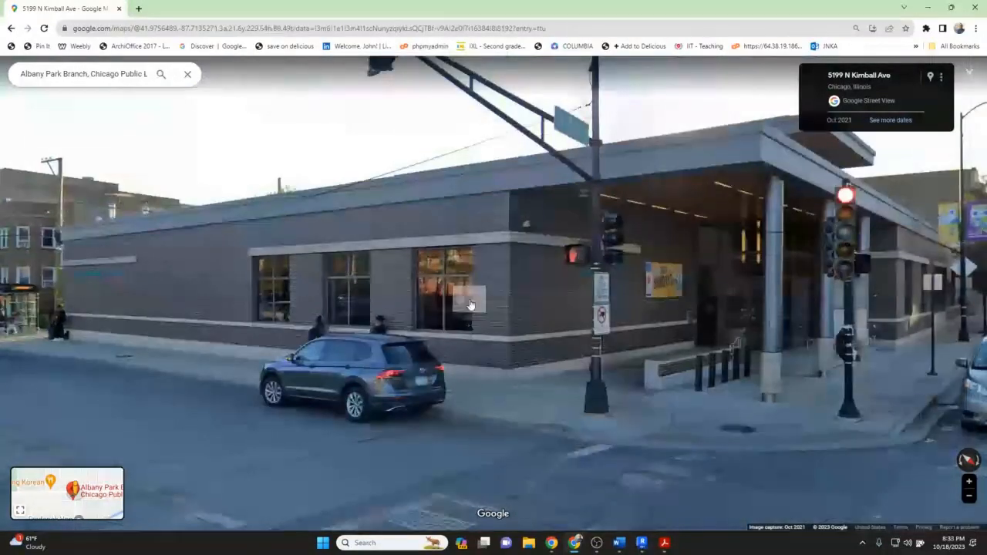
pyautogui.scroll(-2, 470, 304)
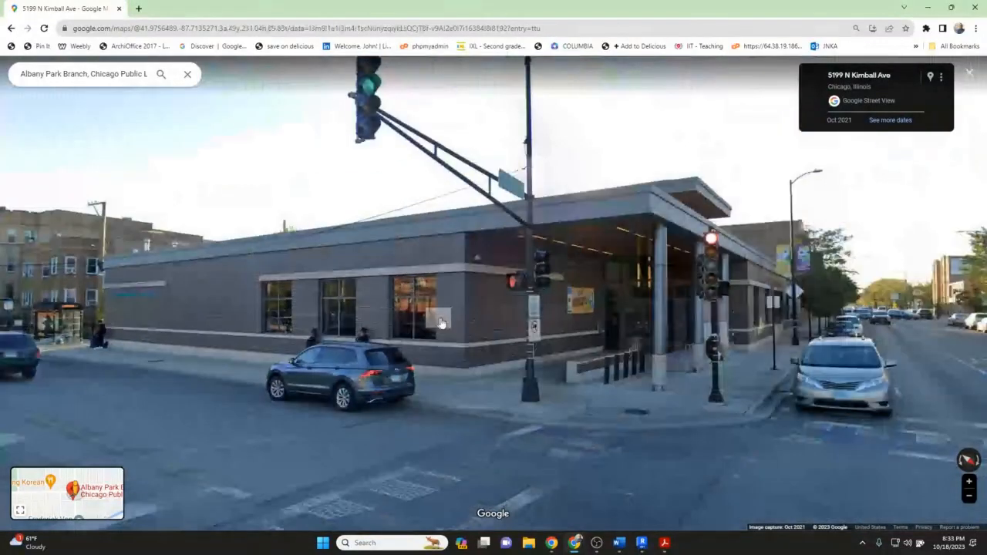
# Switch to the PDF of the library's construction drawings showing the wall sections.
pyautogui.click(640, 542)
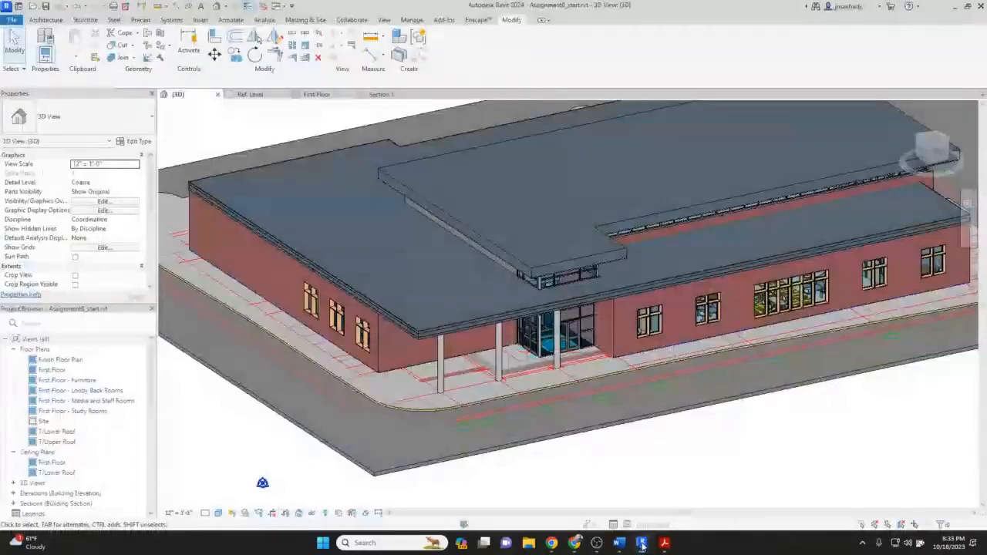
pyautogui.moveTo(665, 544)
pyautogui.click(605, 476)
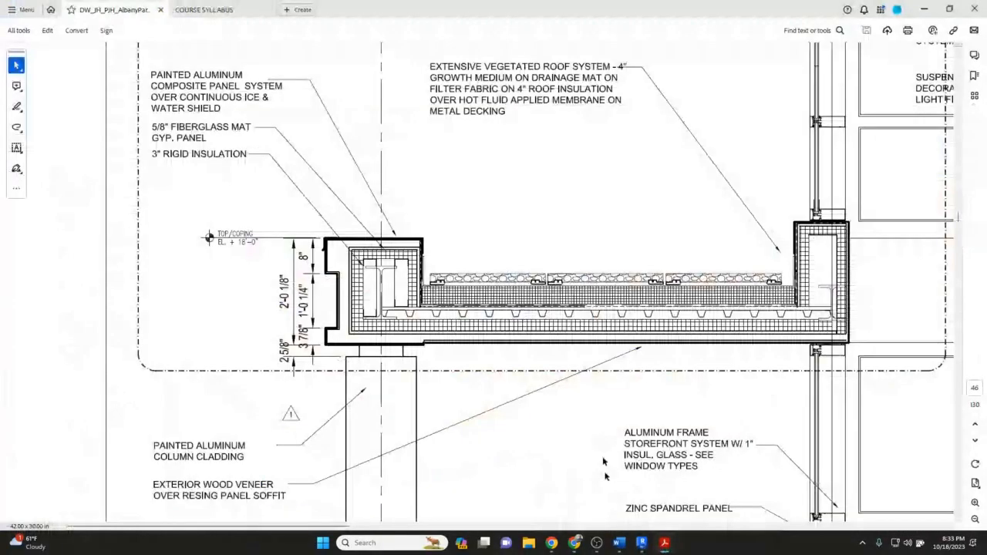
# Zoom through the wall sections sheet to examine the roof edge and clerestory brick wall details.
pyautogui.scroll(-1, 948, 486)
pyautogui.click(974, 519)
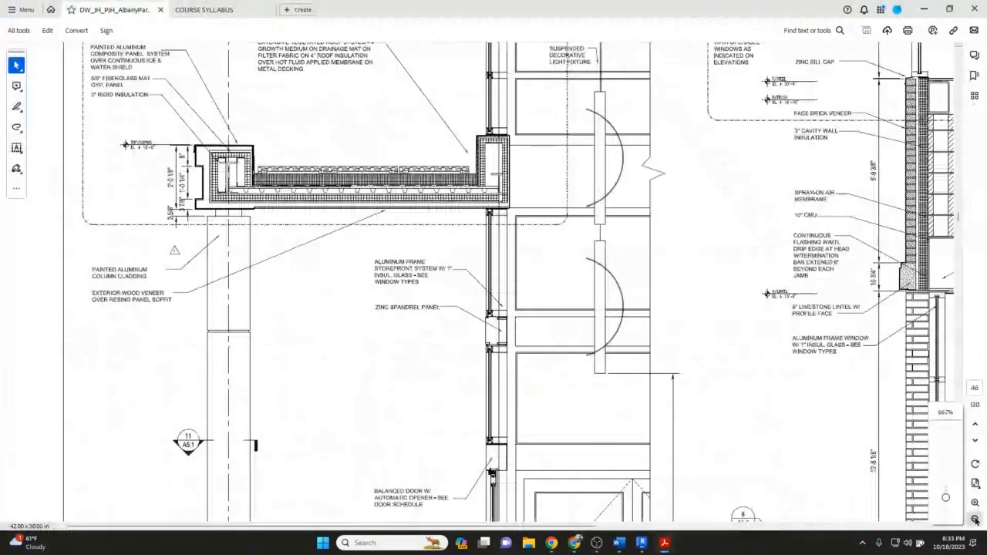
pyautogui.click(974, 520)
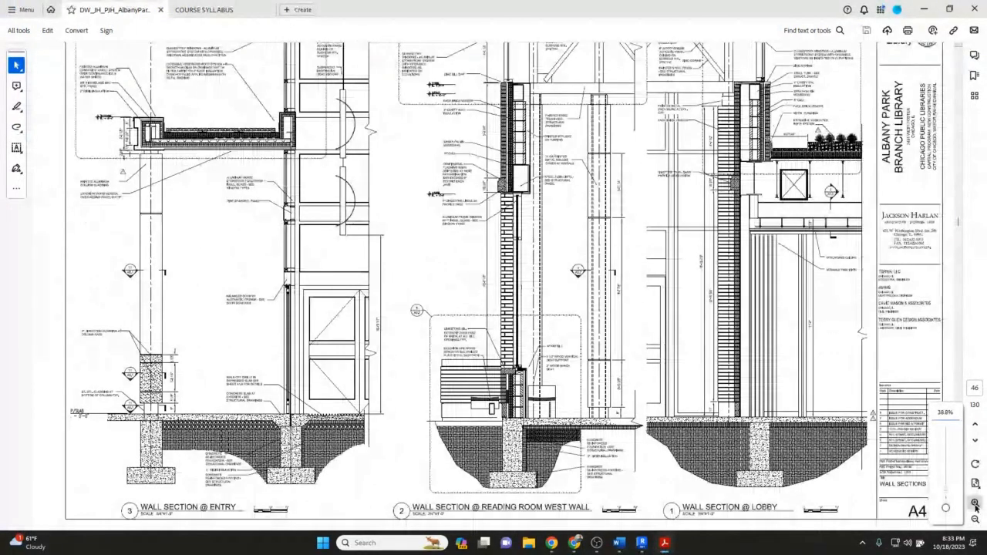
pyautogui.click(975, 506)
pyautogui.click(946, 482)
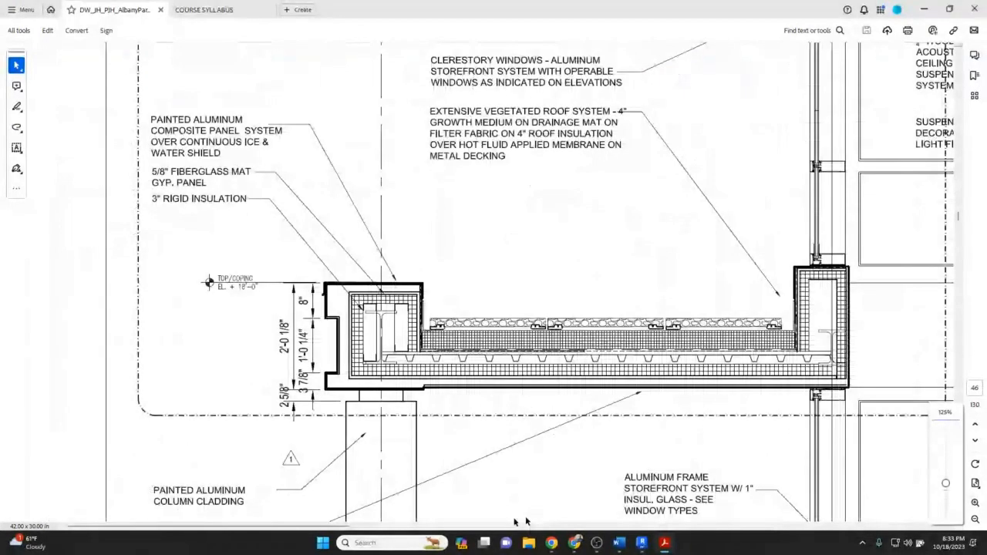
pyautogui.moveTo(343, 527); pyautogui.dragTo(635, 531)
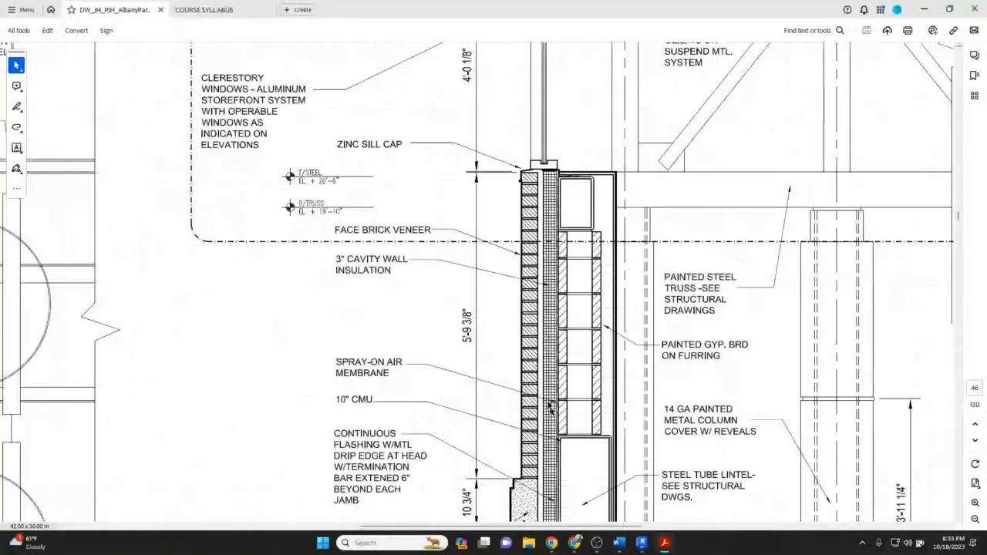
pyautogui.scroll(-3, 550, 407)
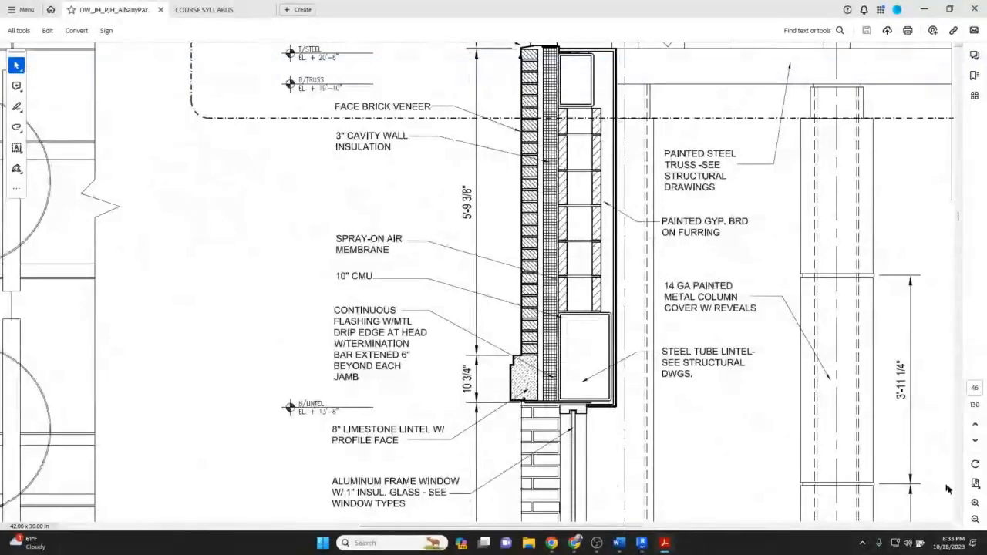
pyautogui.click(974, 502)
pyautogui.click(974, 502)
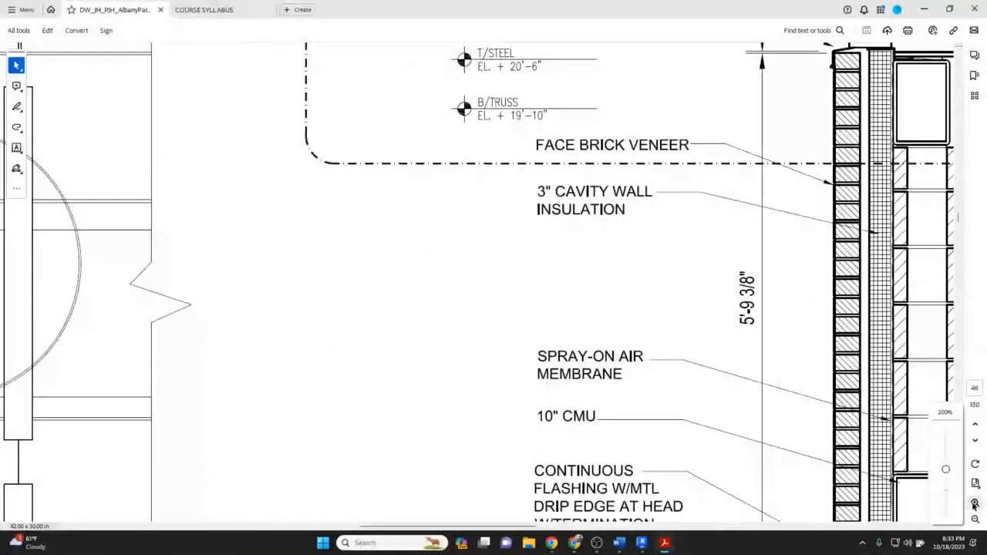
# Examine the limestone lintel and flashing detail at the window head in the wall section.
pyautogui.scroll(-1, 716, 392)
pyautogui.scroll(-2, 716, 392)
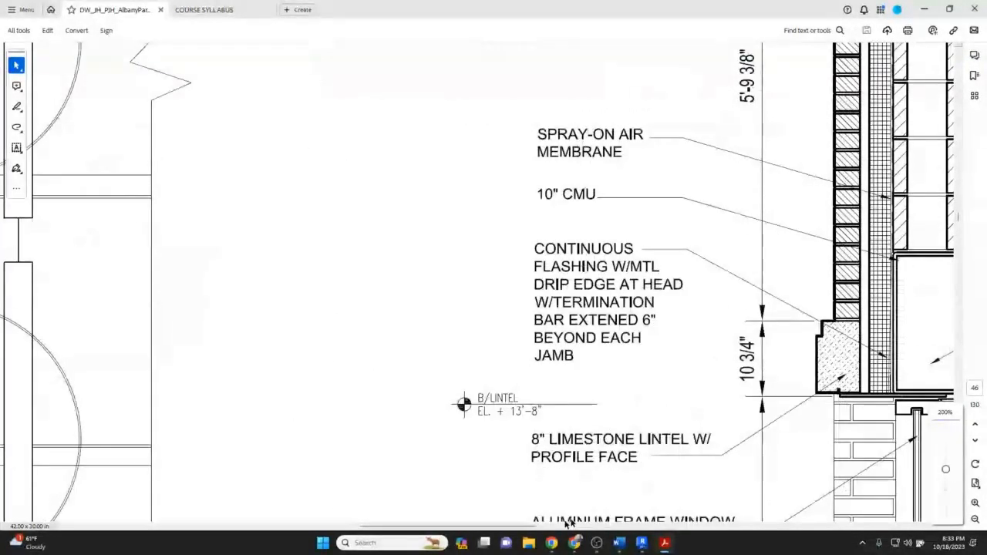
pyautogui.hscroll(5, 569, 524)
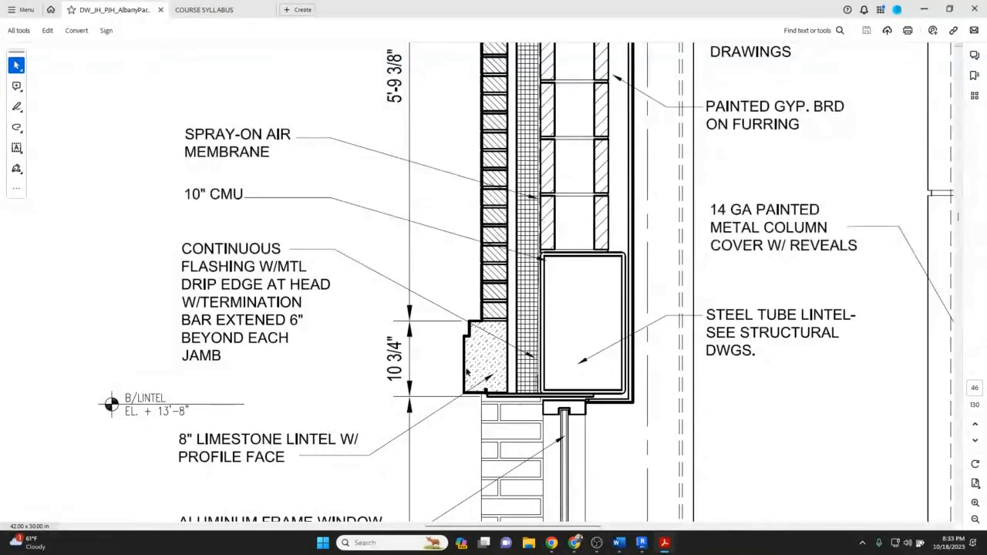
pyautogui.click(494, 375)
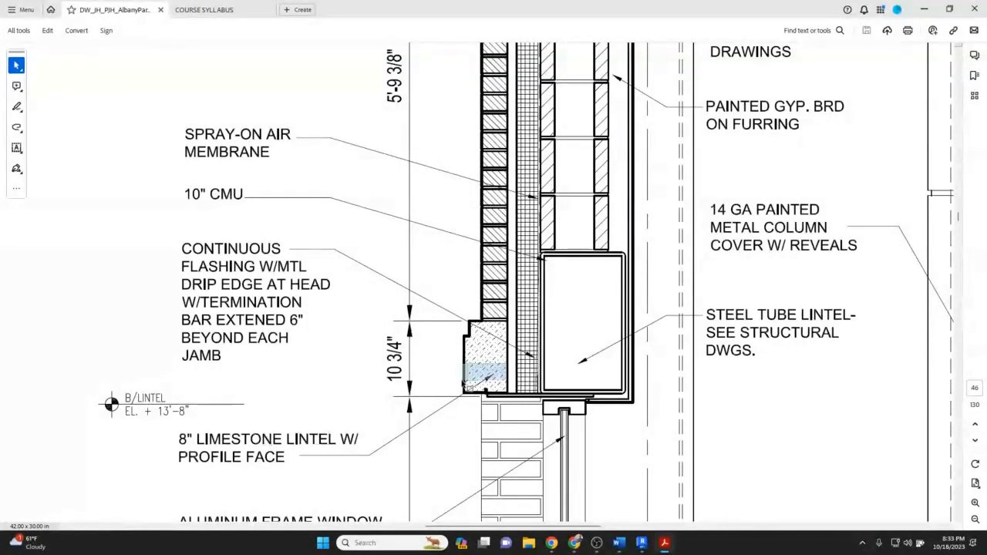
pyautogui.moveTo(492, 373); pyautogui.dragTo(444, 350)
pyautogui.click(452, 357)
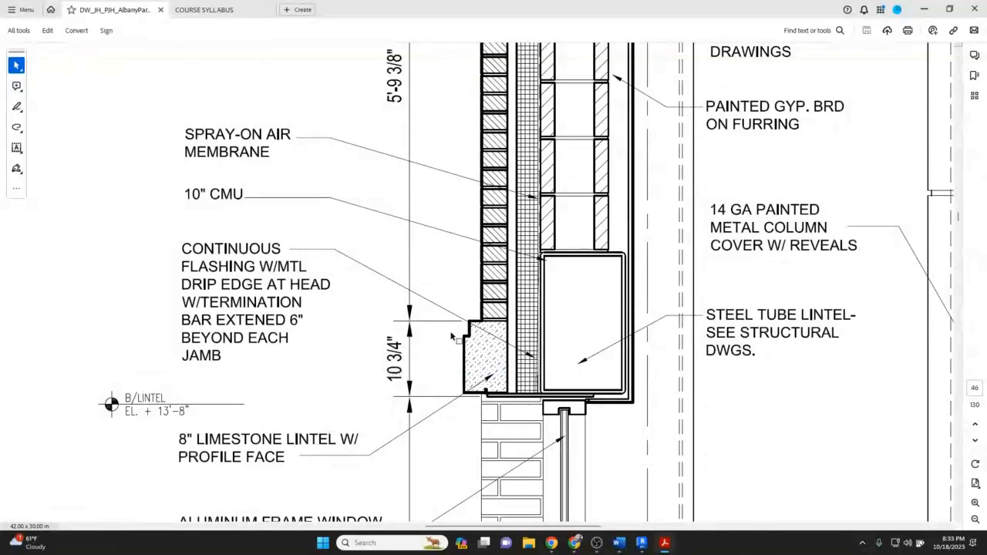
pyautogui.scroll(-1, 447, 338)
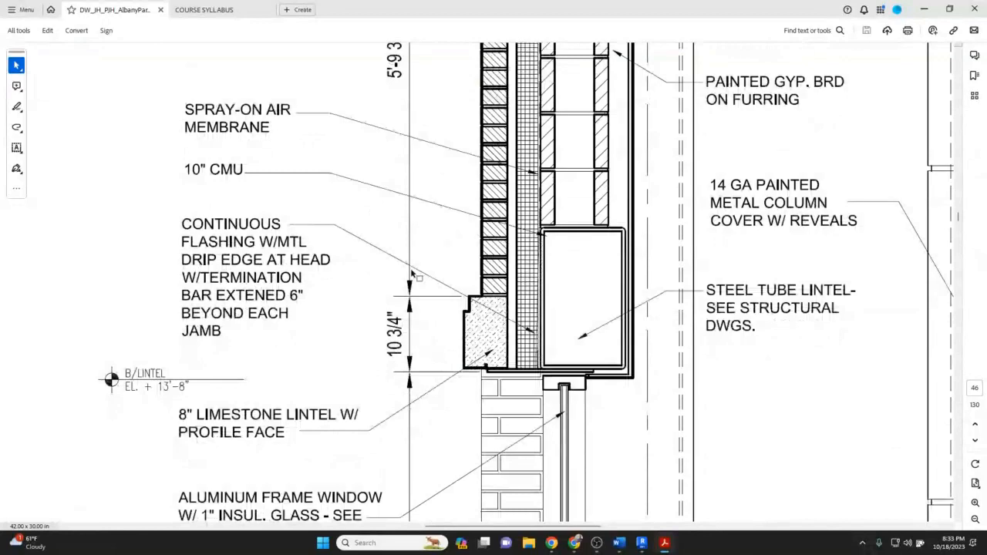
# Switch to the Revit project and start a new family from the Profile template.
pyautogui.click(642, 543)
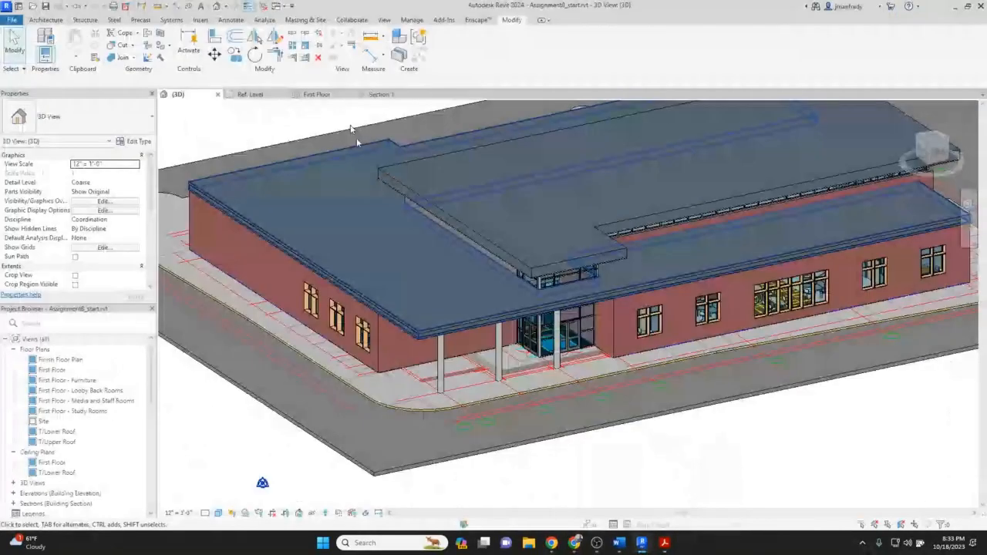
pyautogui.click(255, 95)
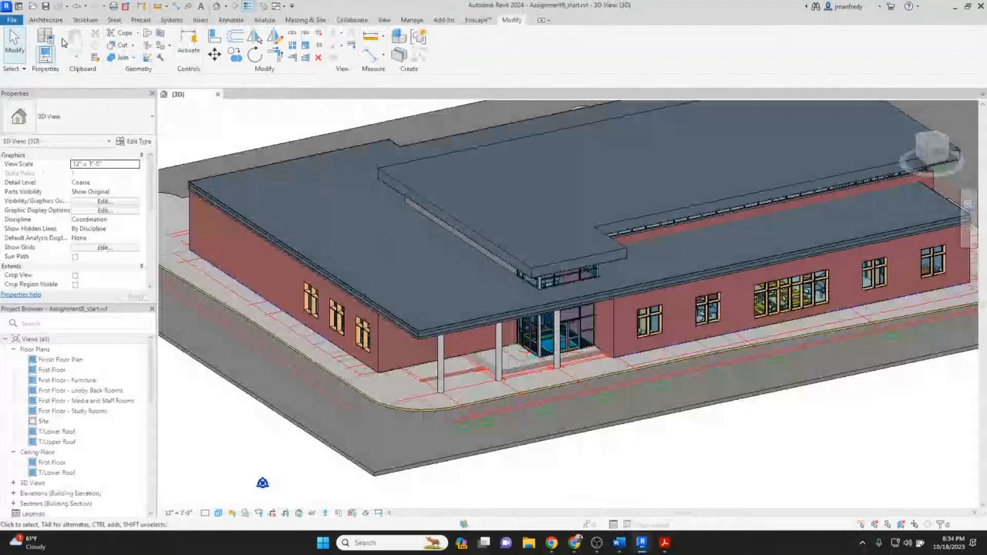
pyautogui.click(13, 21)
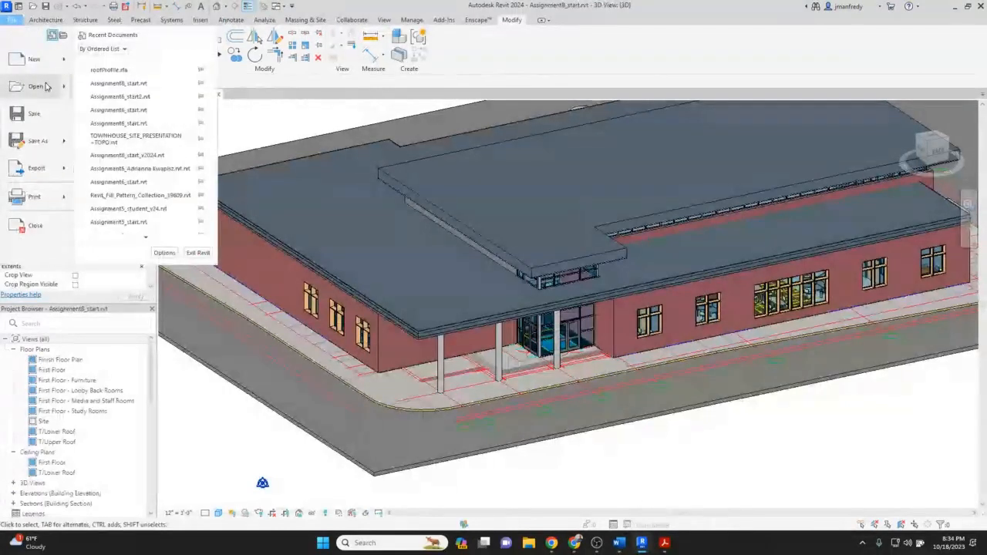
pyautogui.moveTo(51, 66)
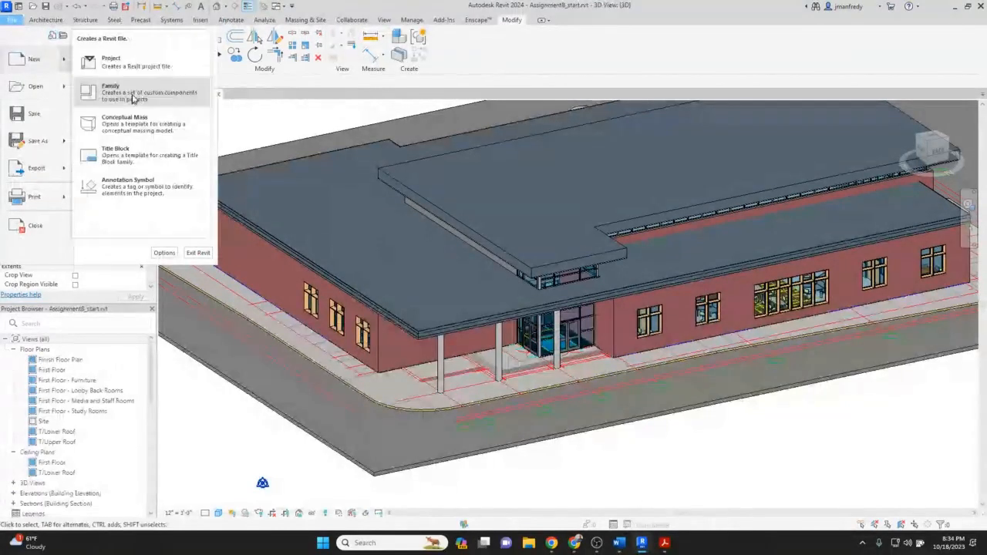
pyautogui.click(132, 94)
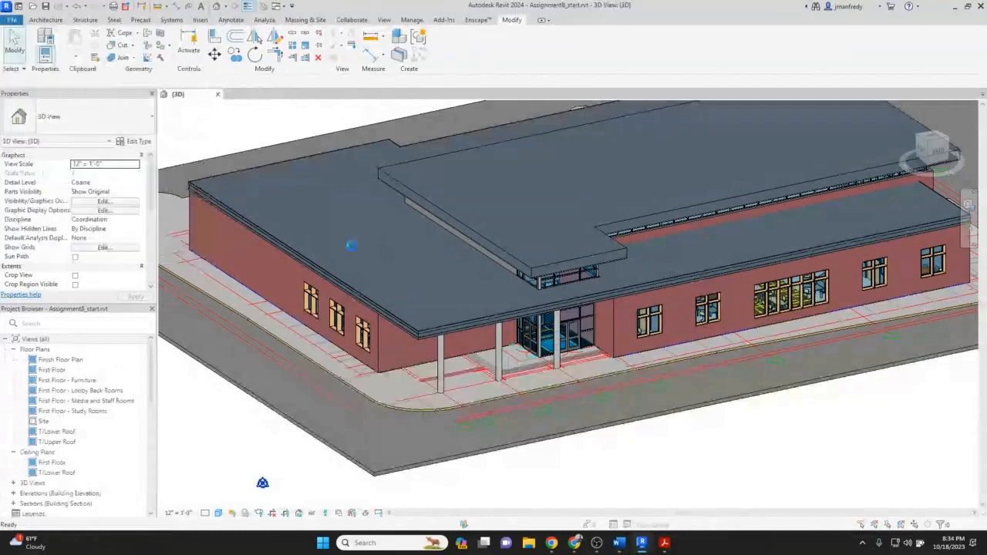
pyautogui.scroll(-2, 440, 281)
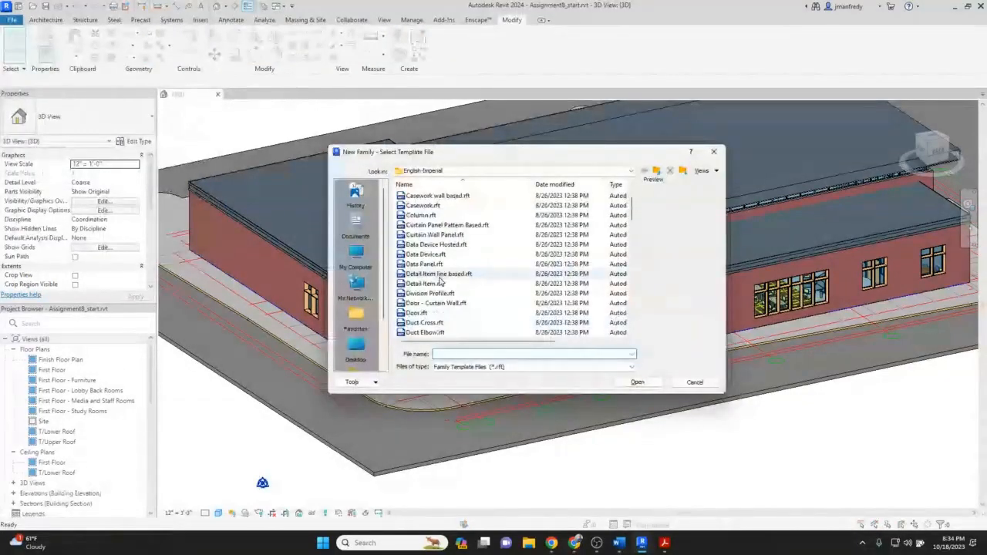
pyautogui.scroll(-8, 440, 281)
pyautogui.scroll(-4, 440, 281)
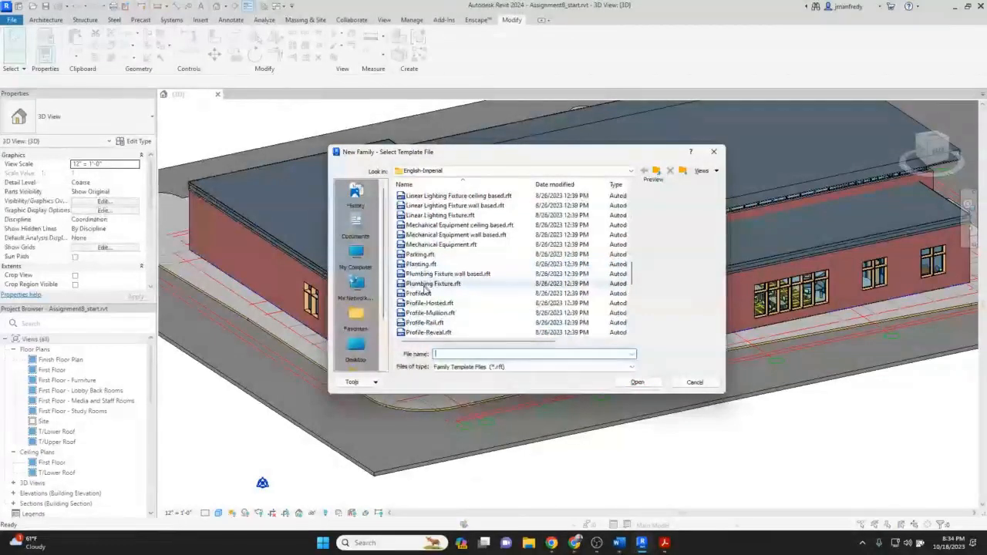
pyautogui.click(420, 293)
pyautogui.click(637, 383)
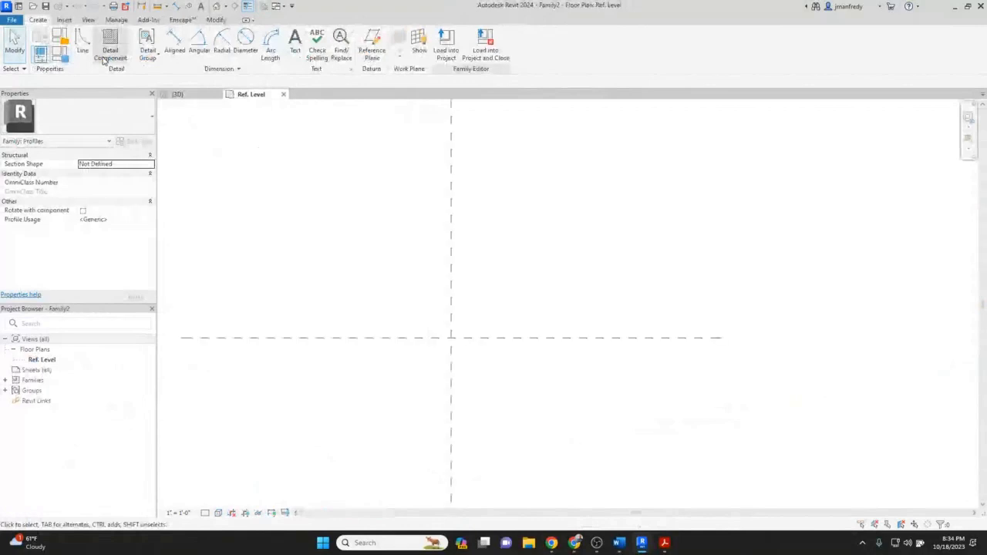
# Sketch a rectangle about 1'-0" wide with its lower-right corner at the reference planes' intersection.
pyautogui.press('l')
pyautogui.press('i')
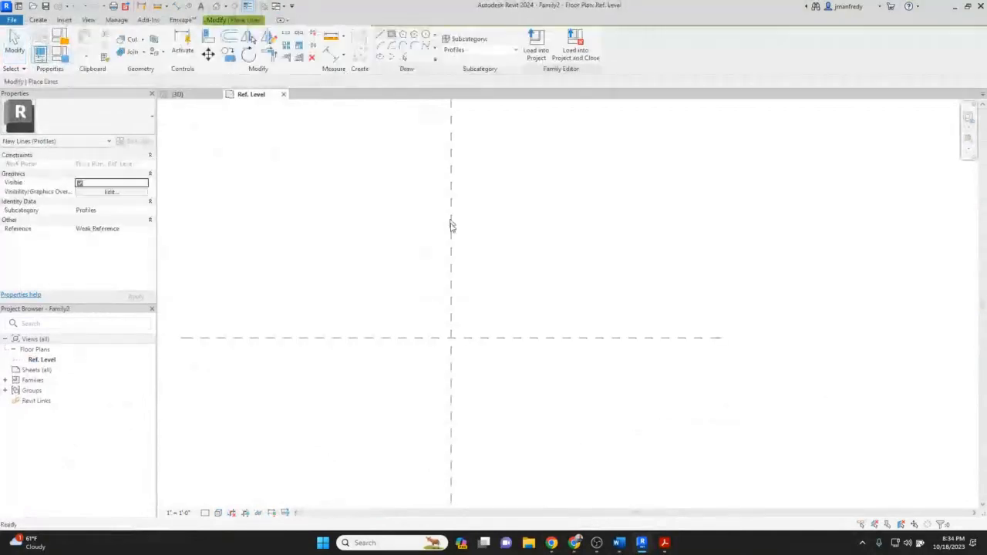
pyautogui.moveTo(451, 222); pyautogui.dragTo(447, 152, button='middle')
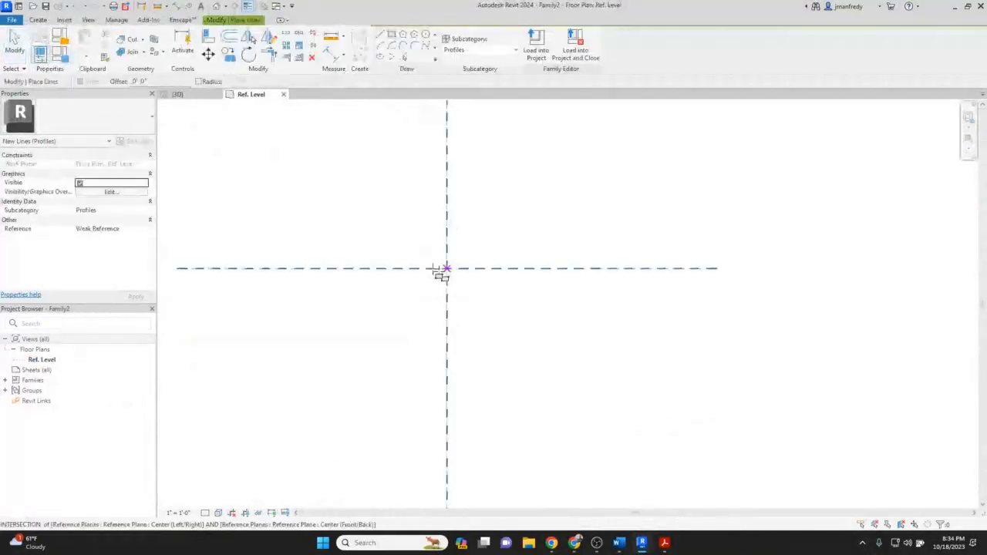
pyautogui.moveTo(447, 299); pyautogui.dragTo(460, 336, button='middle')
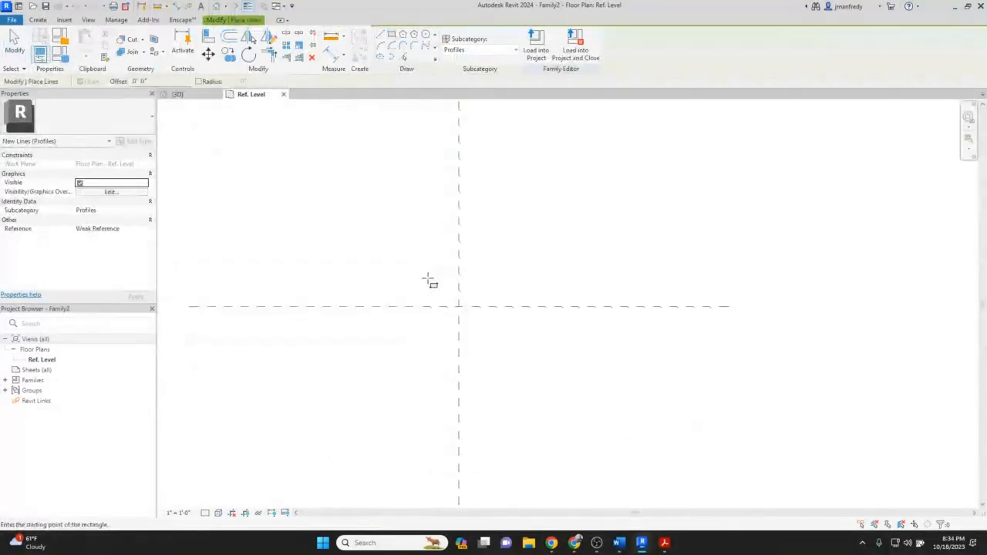
pyautogui.click(459, 306)
pyautogui.click(351, 137)
pyautogui.press('Escape')
pyautogui.press('Escape')
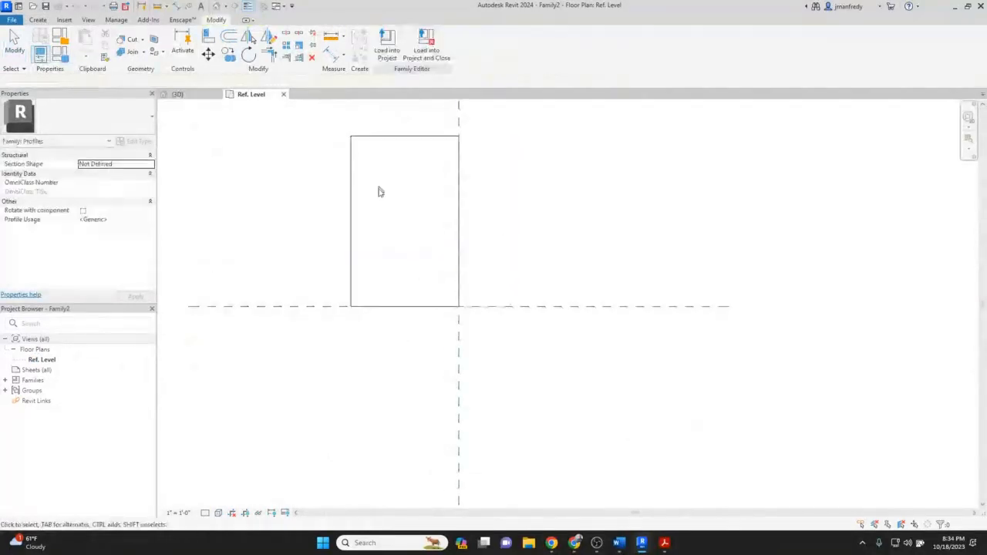
# Set the rectangle's width to 8" by editing its left edge's temporary dimension.
pyautogui.scroll(1, 380, 191)
pyautogui.moveTo(380, 191); pyautogui.dragTo(371, 232, button='middle')
pyautogui.click(338, 232)
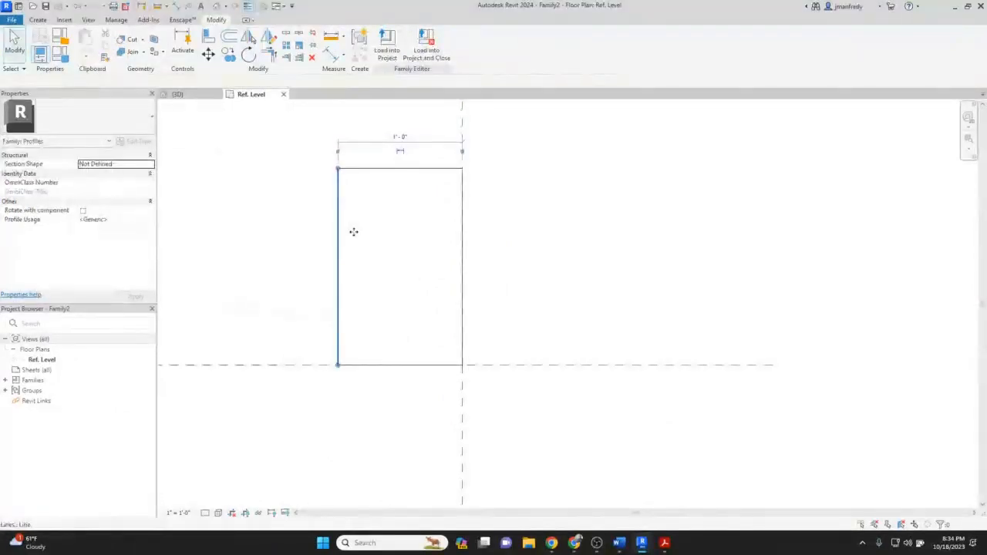
pyautogui.click(394, 135)
pyautogui.write('8')
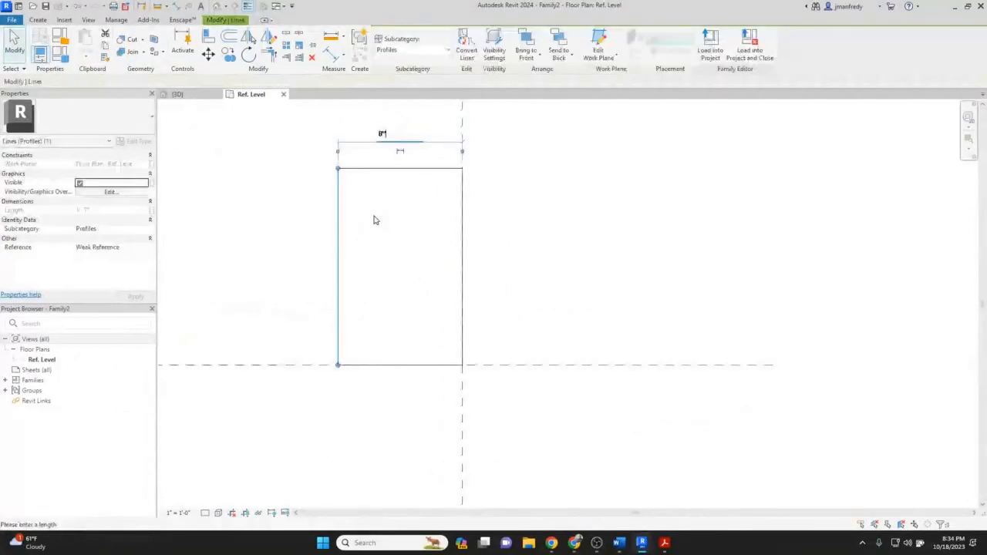
pyautogui.press('Return')
# Set the rectangle's height to 10 3/4" by editing its top edge's temporary dimension.
pyautogui.click(425, 169)
pyautogui.click(483, 266)
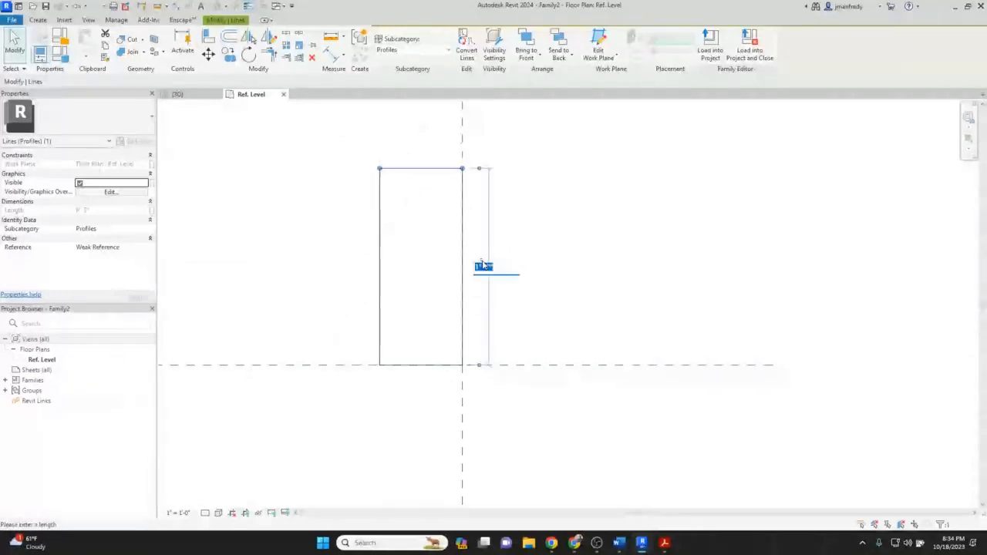
pyautogui.write('10')
pyautogui.press('Return')
pyautogui.click(370, 282)
pyautogui.scroll(2, 371, 287)
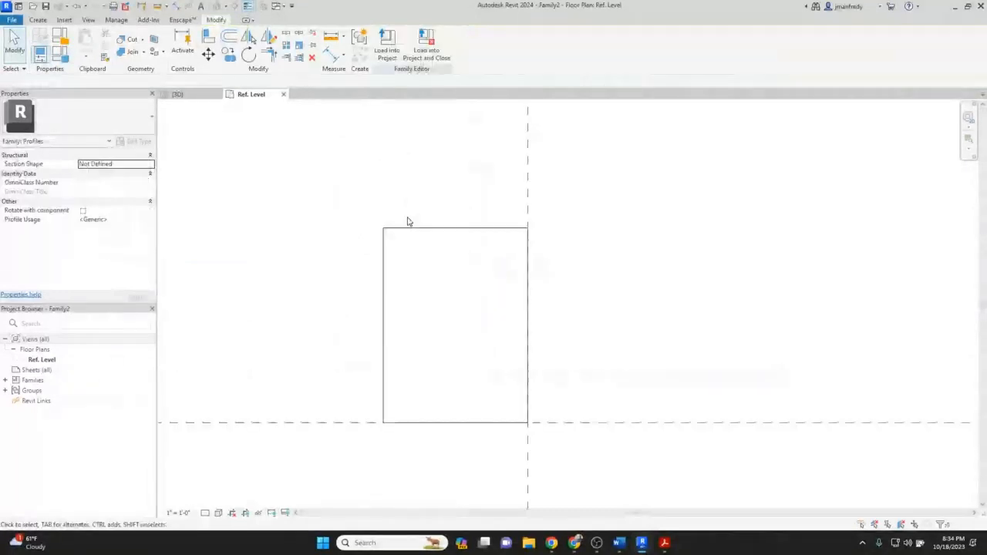
# Check the lintel detail in the PDF, then try to copy the rectangle's top edge 7" downward.
pyautogui.click(663, 543)
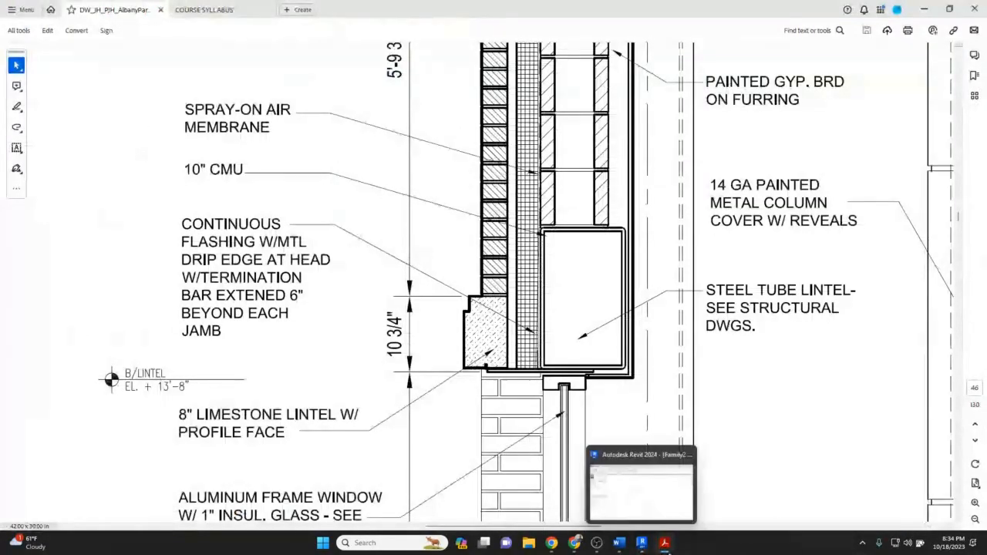
pyautogui.click(641, 543)
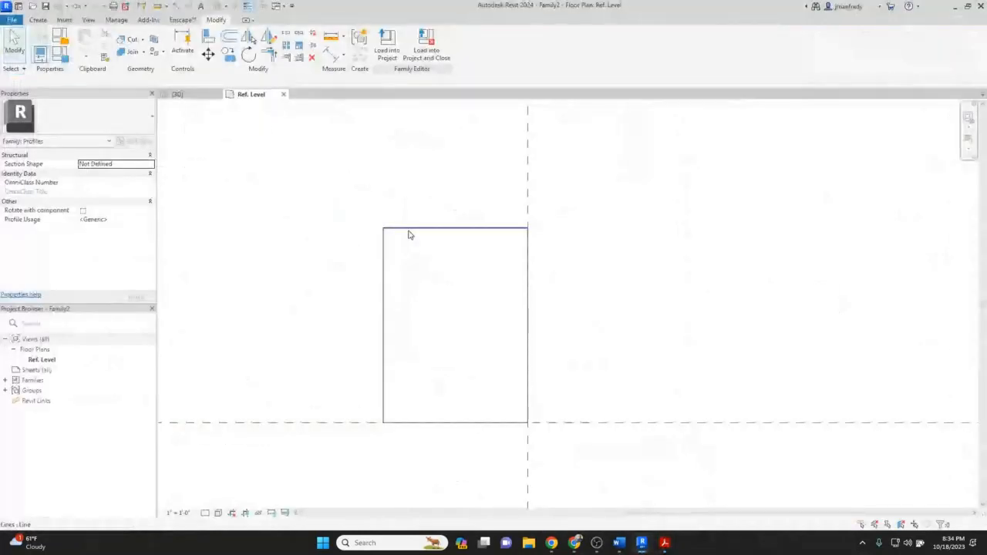
pyautogui.click(409, 229)
pyautogui.click(229, 59)
pyautogui.click(286, 183)
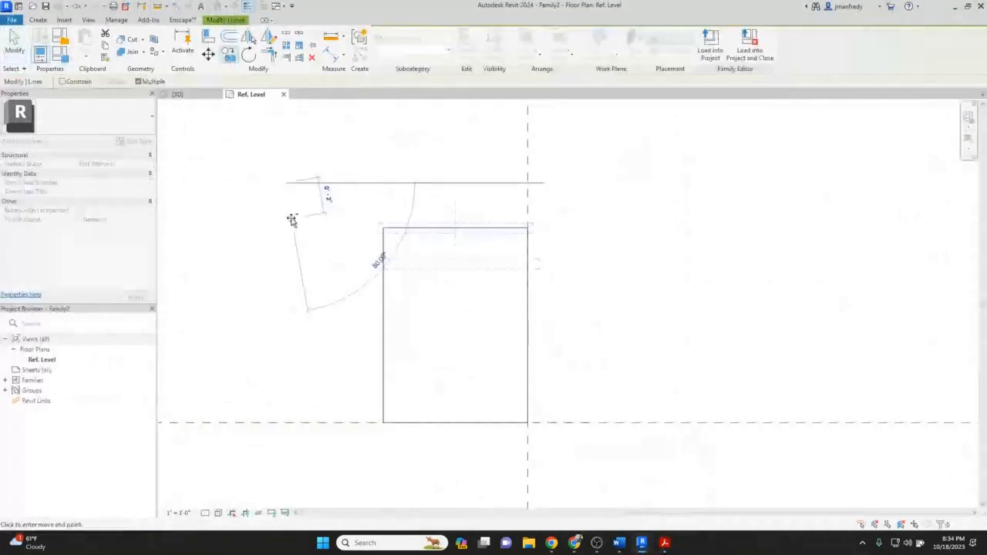
pyautogui.write('7"')
pyautogui.press('Return')
pyautogui.press('Escape')
pyautogui.press('Escape')
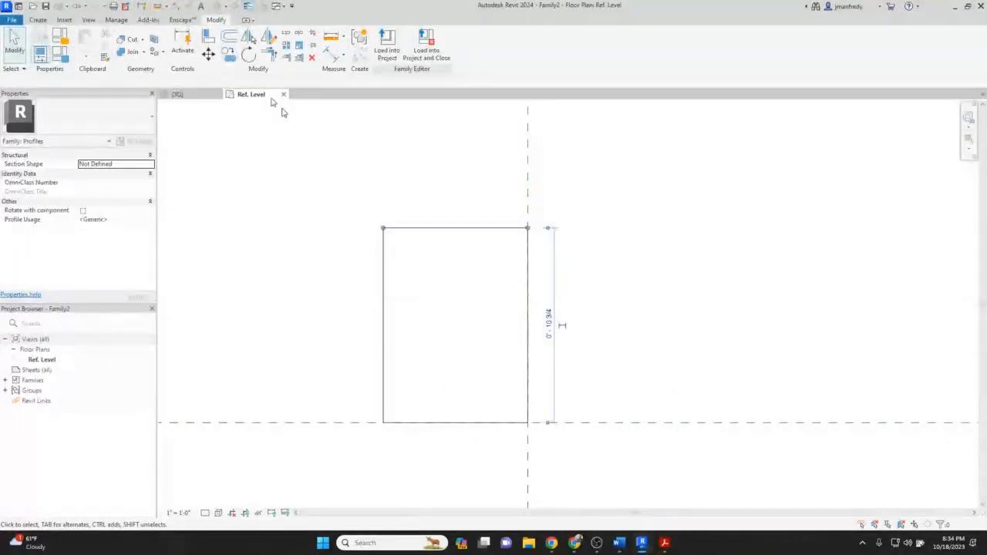
# Copy the rectangle's top edge 2" downward.
pyautogui.click(308, 193)
pyautogui.write('2"')
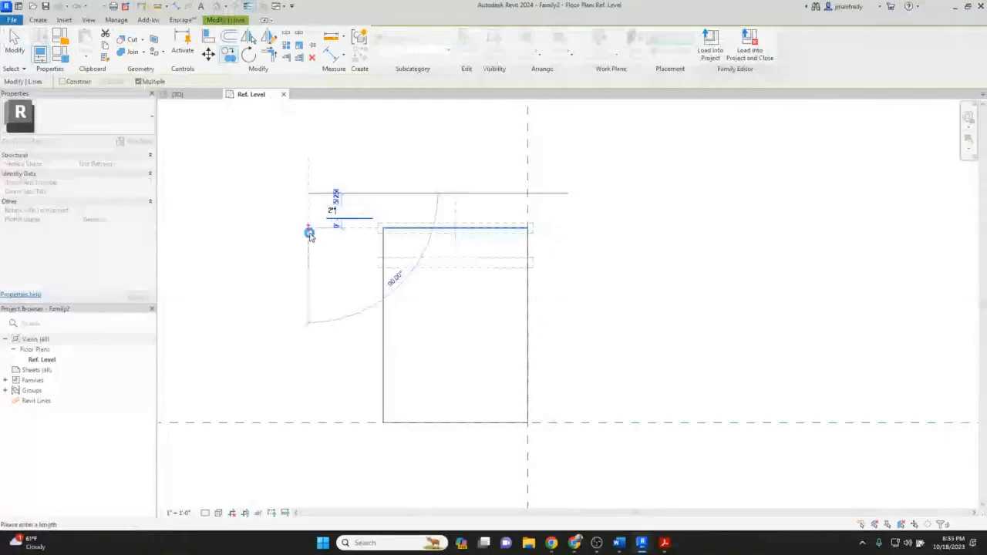
pyautogui.press('Return')
pyautogui.press('Escape')
# Copy the left edge inward and trim the lines into a stepped notch at the profile's top-left corner.
pyautogui.click(384, 287)
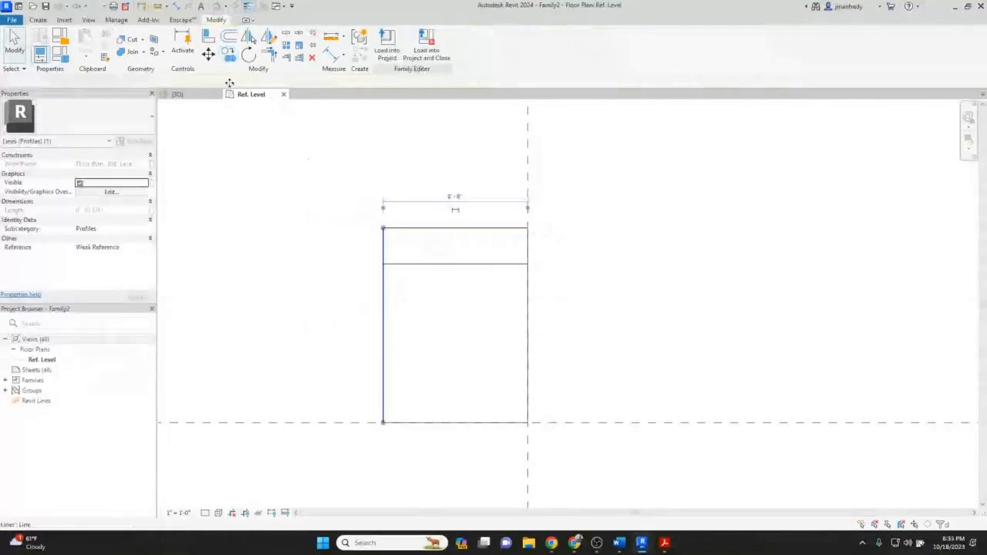
pyautogui.click(228, 54)
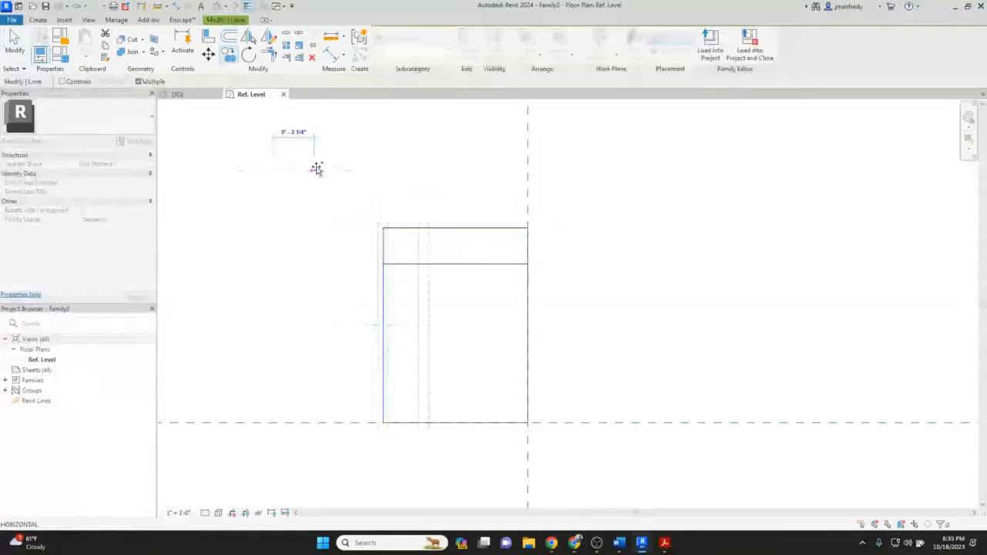
pyautogui.press('t')
pyautogui.press('r')
pyautogui.click(394, 263)
pyautogui.click(401, 253)
pyautogui.click(384, 279)
pyautogui.click(392, 264)
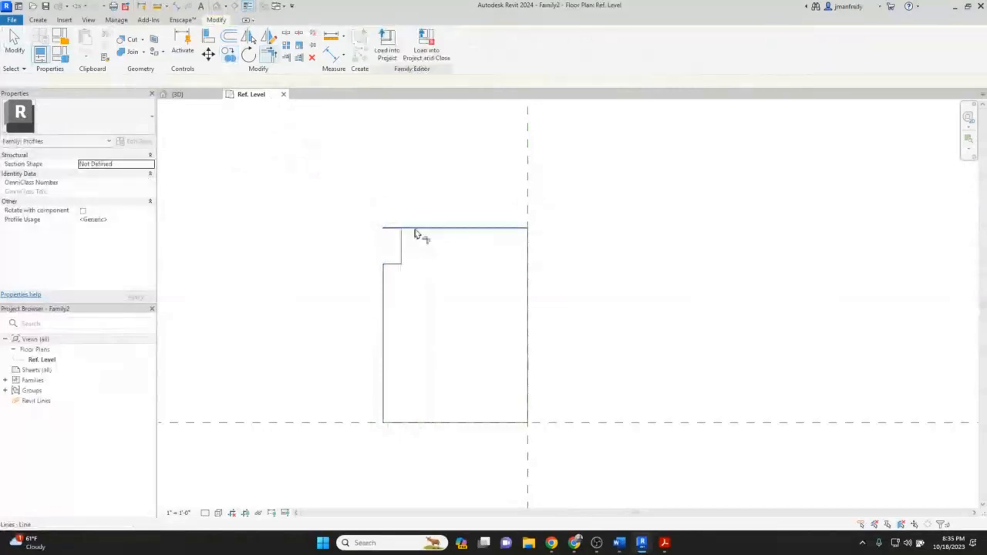
pyautogui.click(415, 229)
pyautogui.press('Escape')
pyautogui.press('Tab')
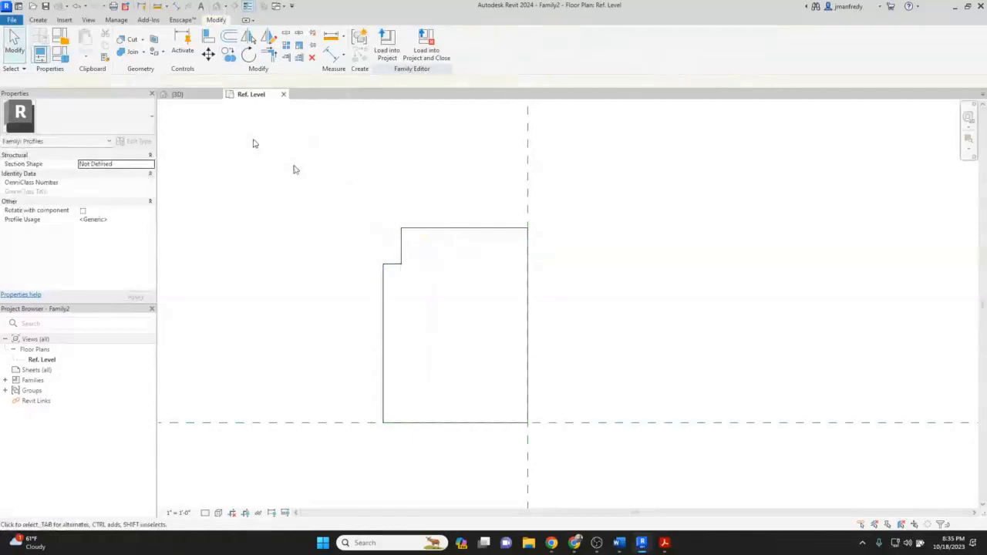
# Save the profile family as JM_lintel and load it into the project.
pyautogui.click(13, 22)
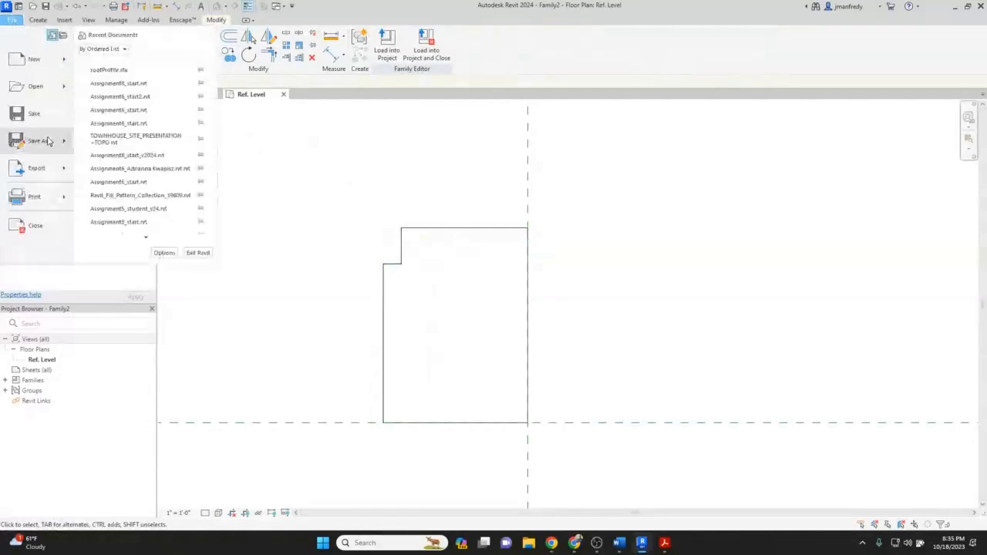
pyautogui.moveTo(61, 143)
pyautogui.click(125, 138)
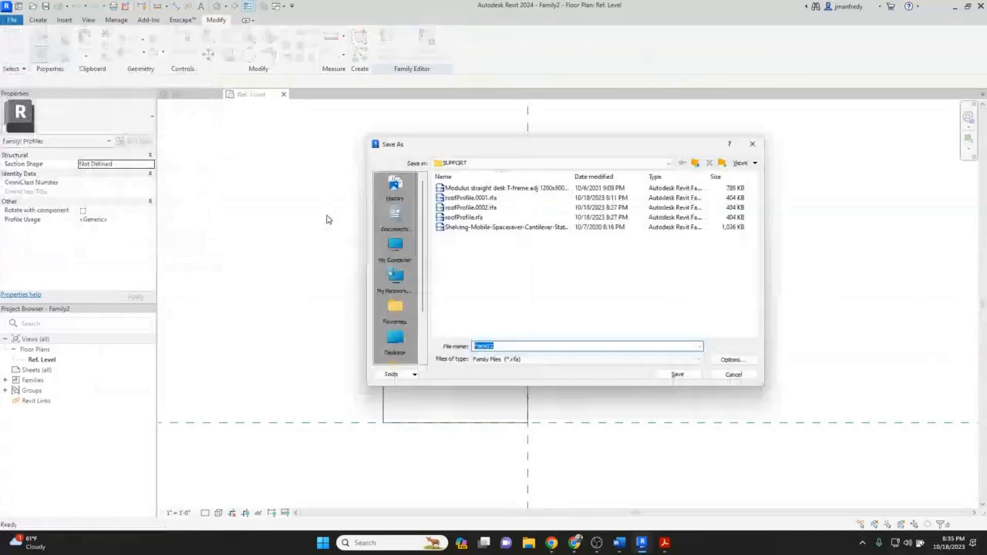
pyautogui.write('2')
pyautogui.write('Mintell')
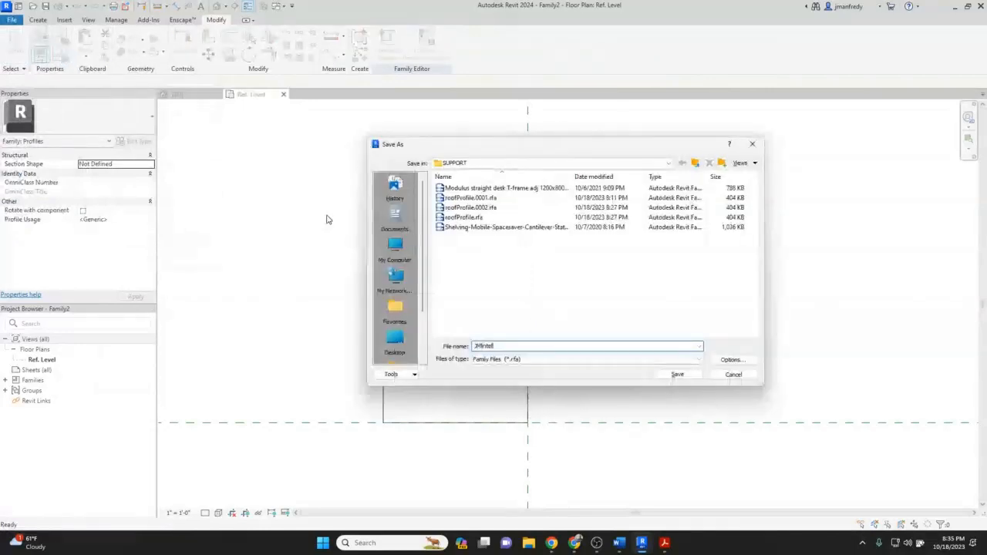
pyautogui.press('BackSpace')
pyautogui.press('BackSpace')
pyautogui.press('BackSpace')
pyautogui.press('BackSpace')
pyautogui.press('BackSpace')
pyautogui.press('BackSpace')
pyautogui.write('_Intl')
pyautogui.press('Return')
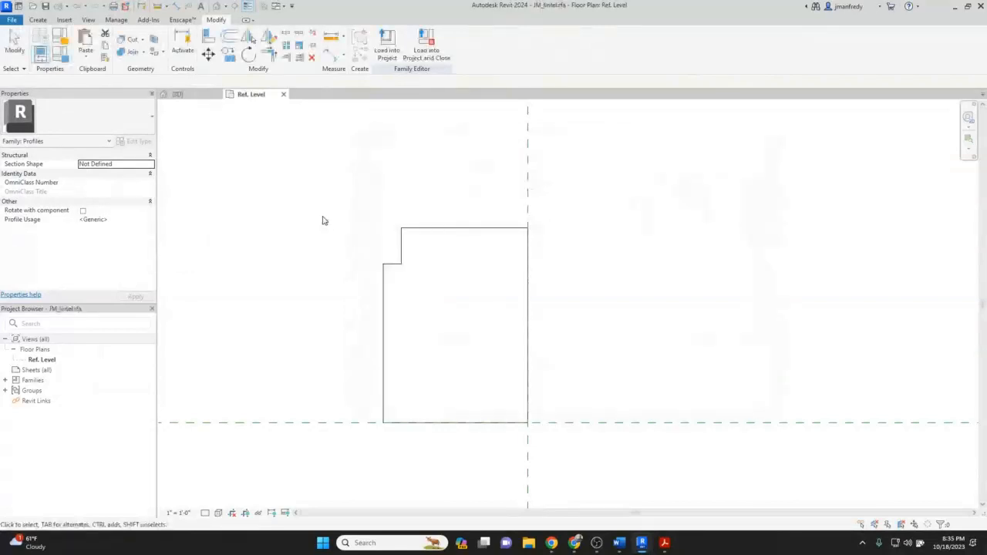
pyautogui.click(386, 62)
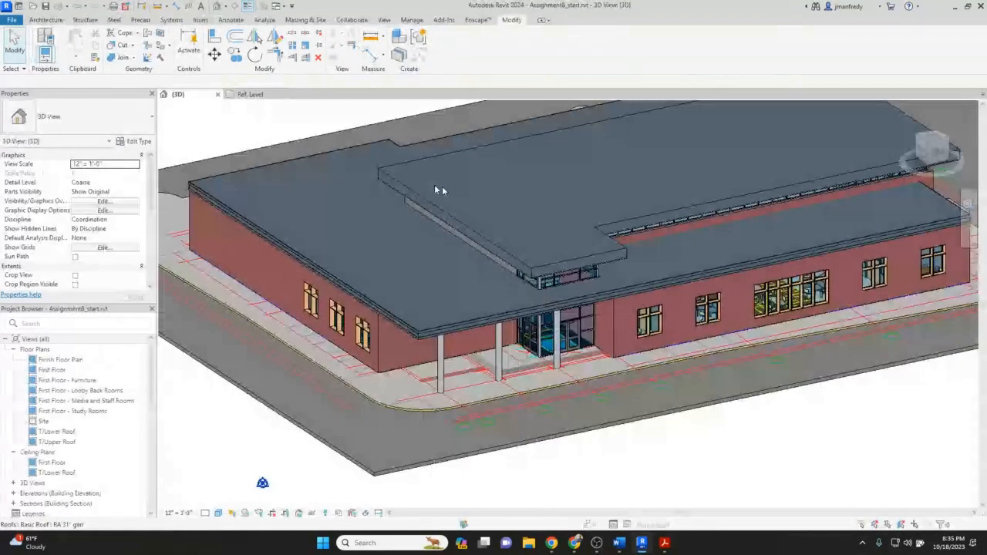
# Place a wall sweep horizontally along the exterior brick wall above the windows.
pyautogui.keyDown('shift'); pyautogui.moveTo(442, 186); pyautogui.dragTo(654, 276, button='middle'); pyautogui.keyUp('shift')
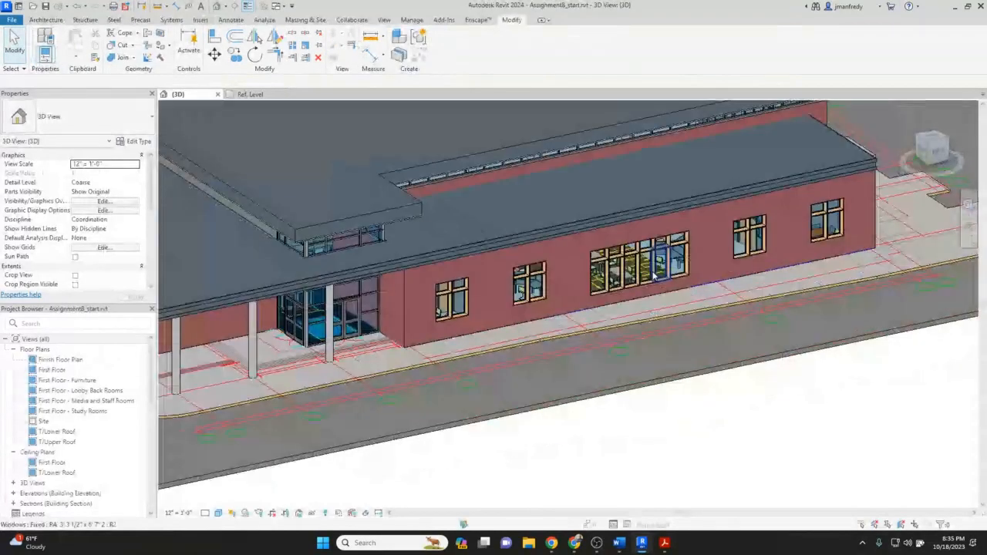
pyautogui.scroll(2, 653, 276)
pyautogui.scroll(1, 583, 295)
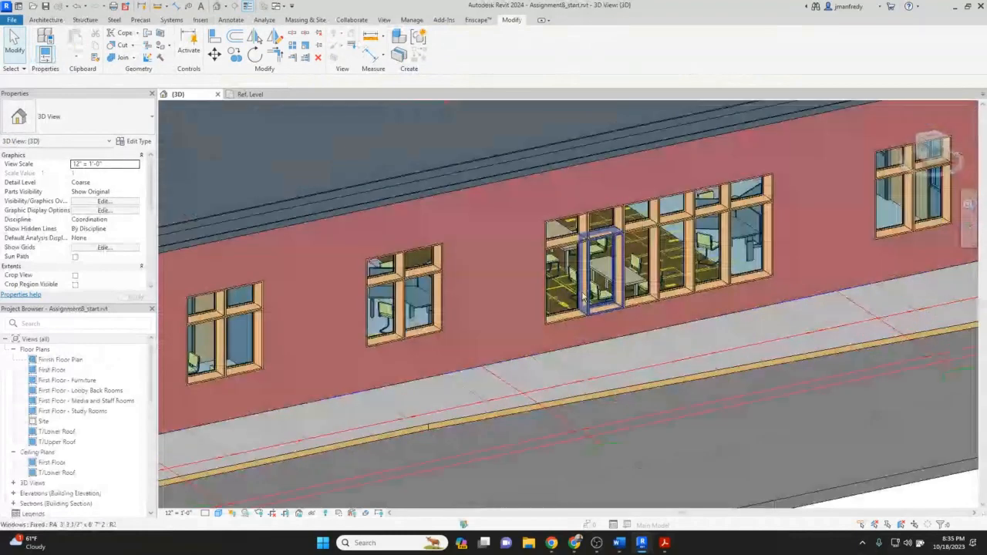
pyautogui.keyDown('shift'); pyautogui.moveTo(583, 296); pyautogui.dragTo(620, 276, button='middle'); pyautogui.keyUp('shift')
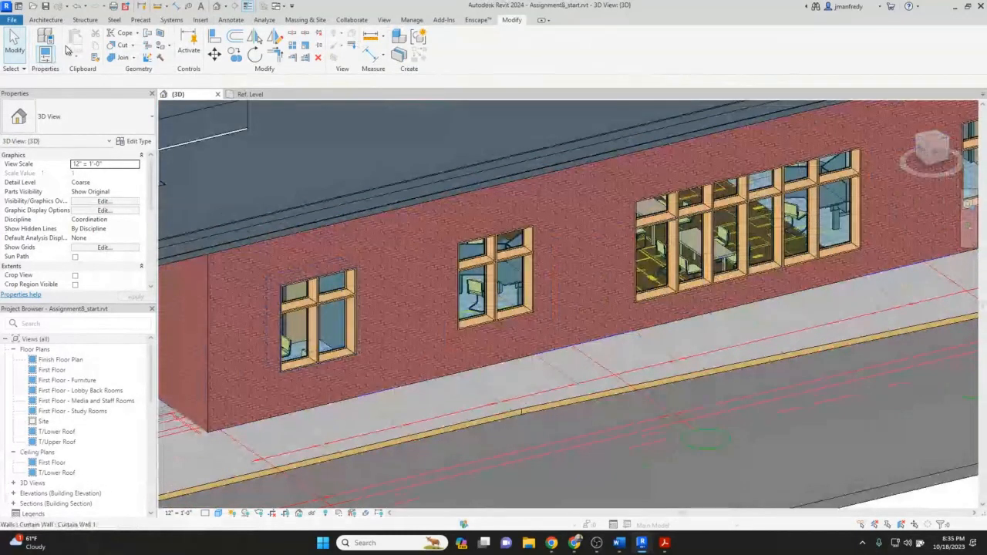
pyautogui.click(54, 21)
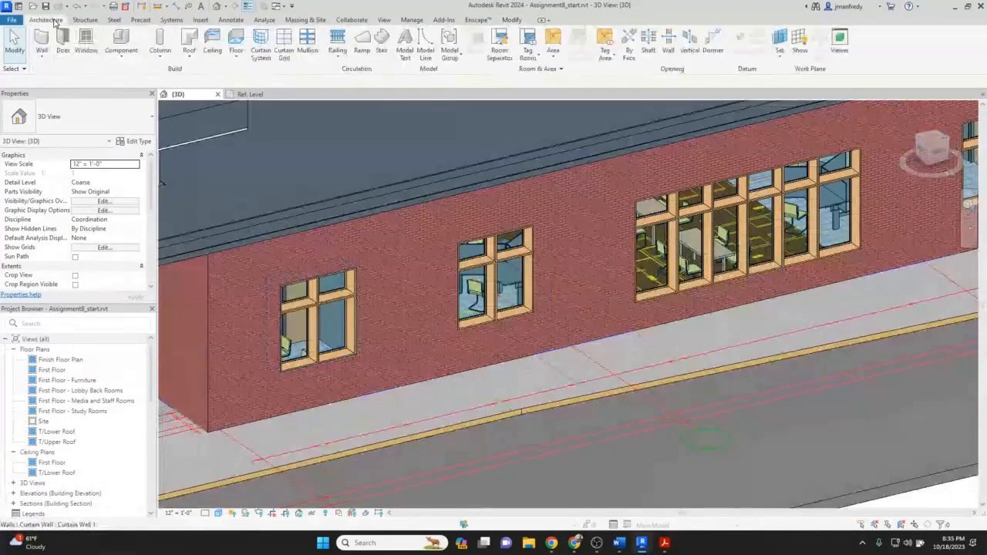
pyautogui.click(44, 57)
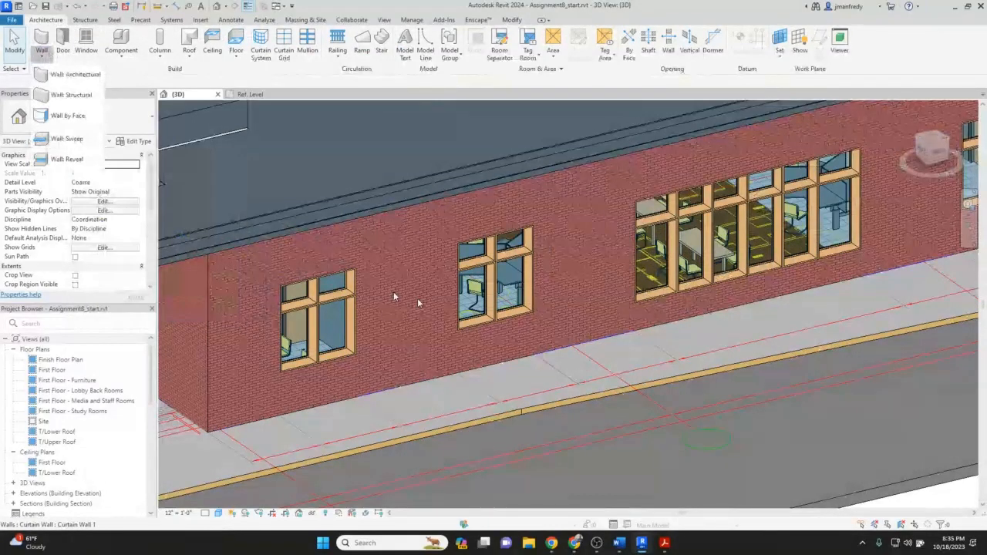
pyautogui.click(620, 545)
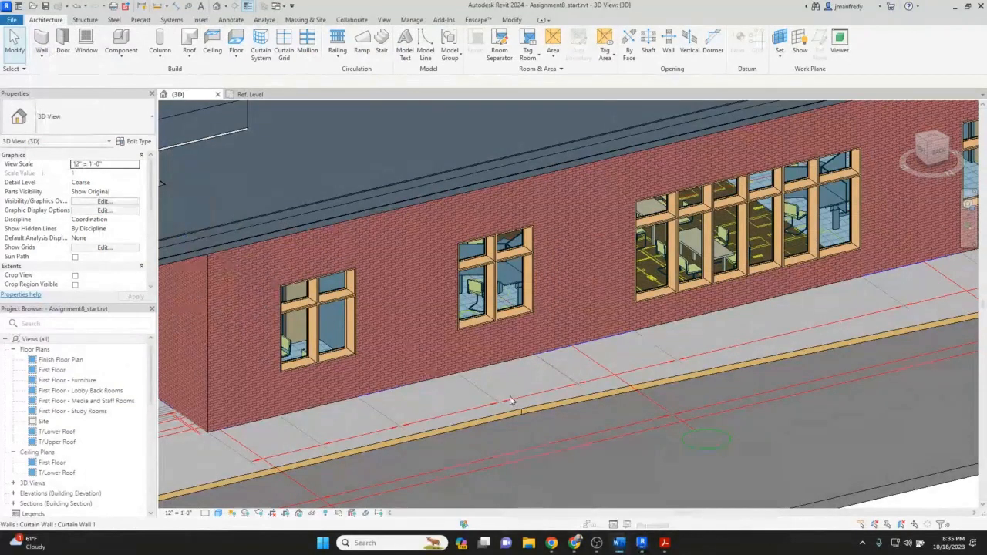
pyautogui.click(43, 61)
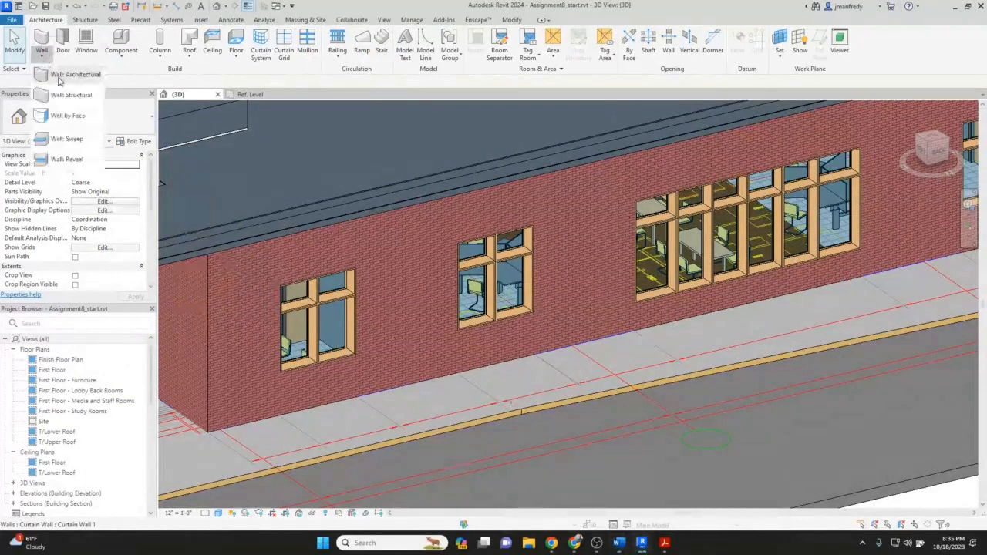
pyautogui.click(77, 138)
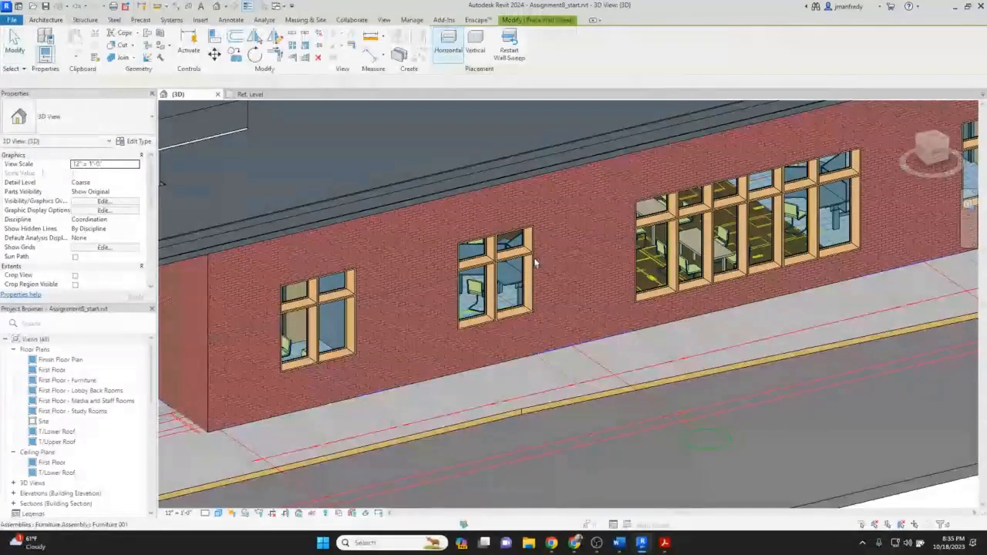
pyautogui.click(522, 212)
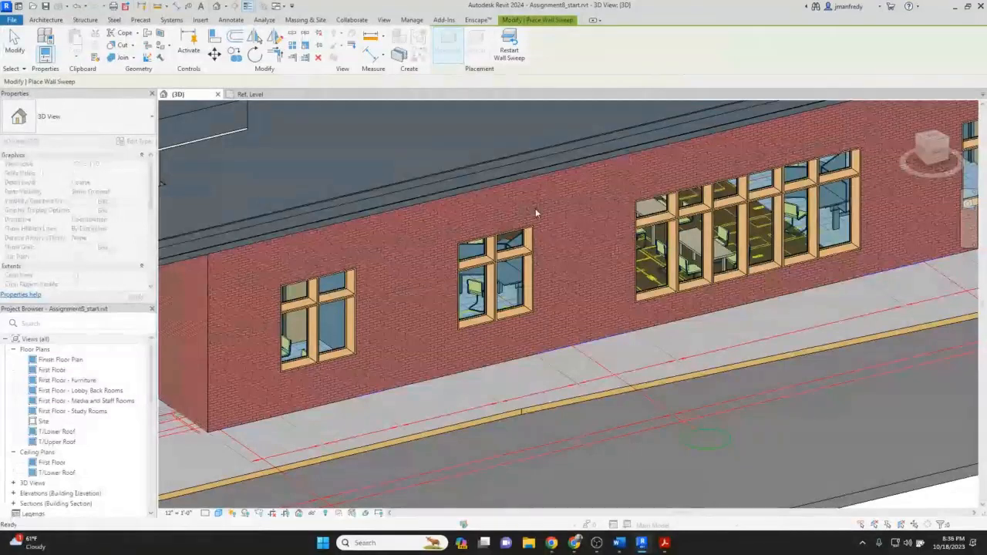
pyautogui.click(467, 377)
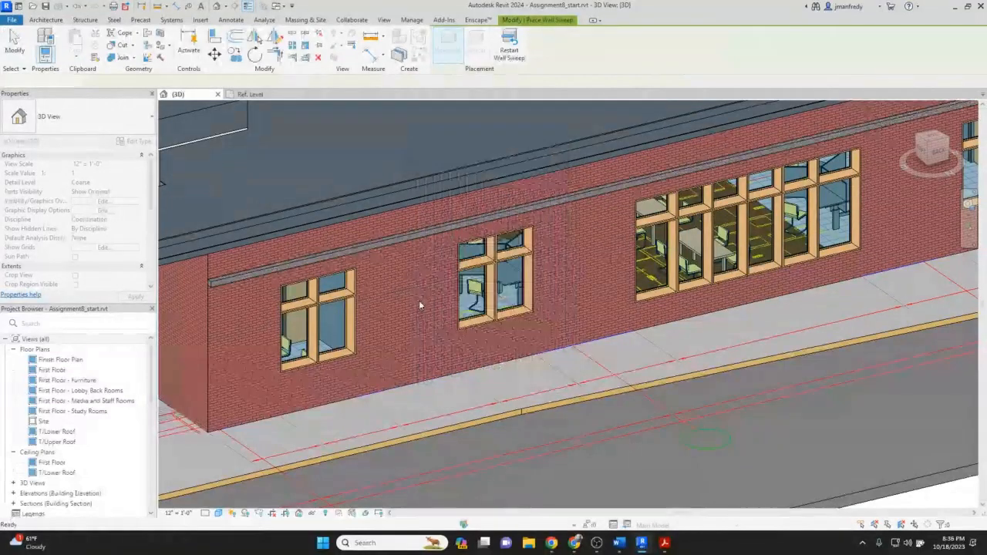
pyautogui.press('Escape')
pyautogui.moveTo(418, 305); pyautogui.dragTo(497, 298, button='middle')
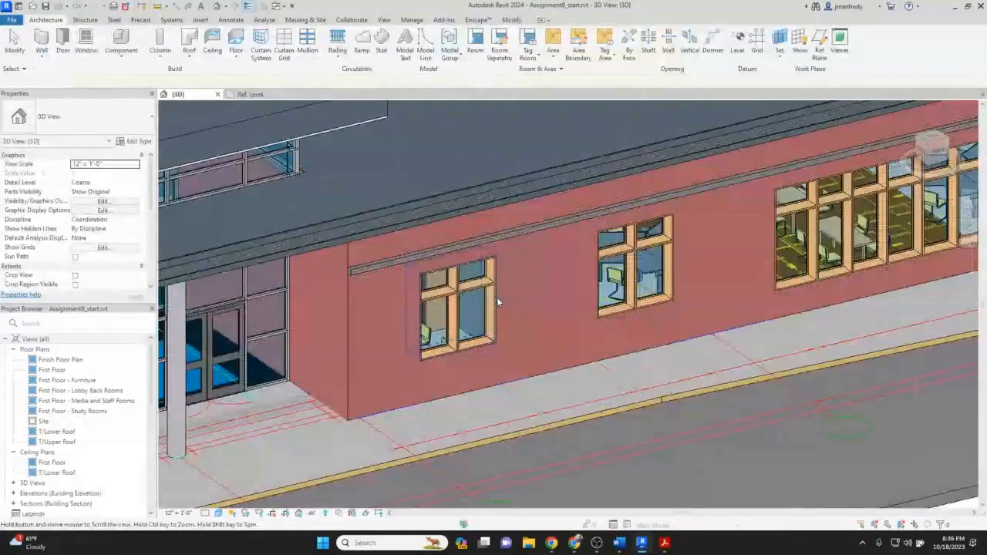
pyautogui.scroll(4, 354, 335)
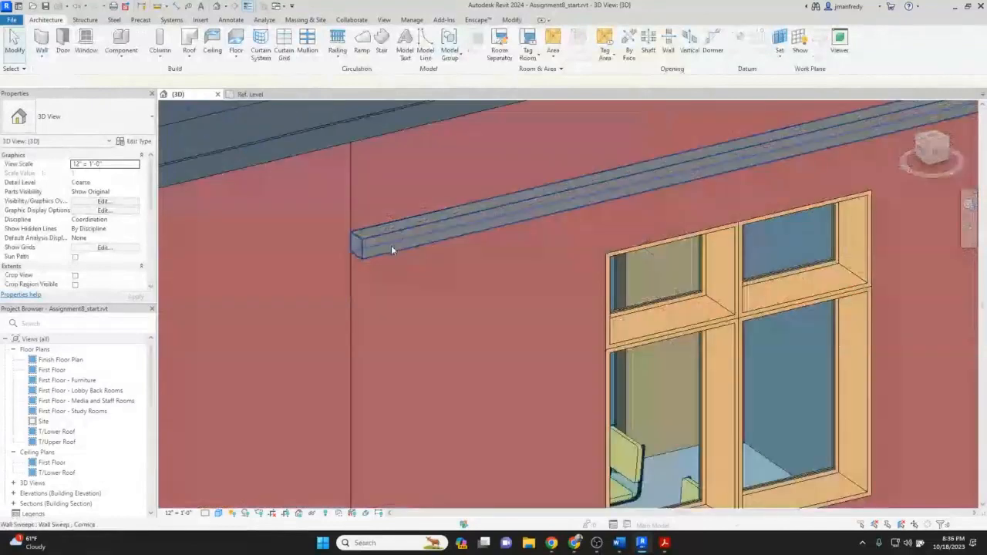
pyautogui.click(391, 248)
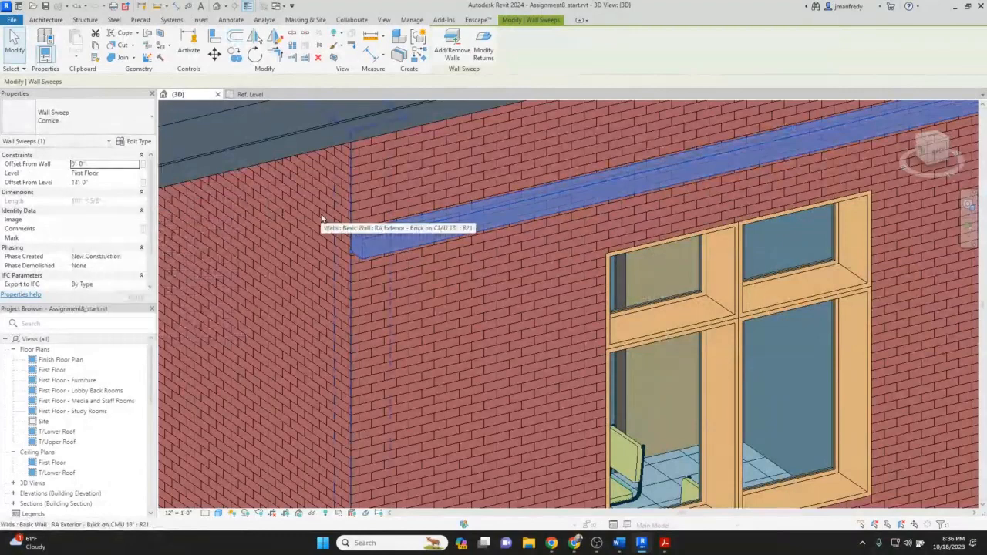
pyautogui.press('Escape')
pyautogui.scroll(-2, 378, 223)
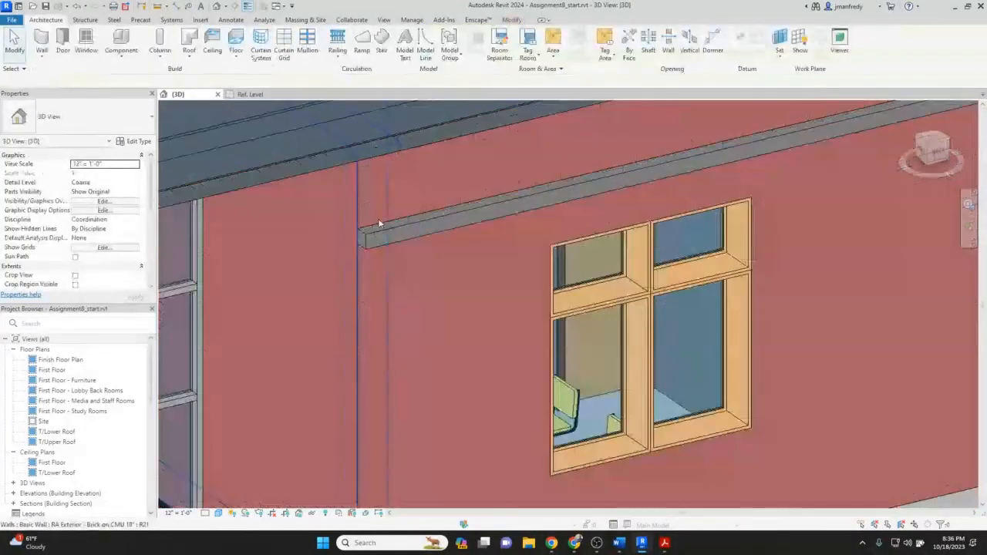
pyautogui.click(401, 228)
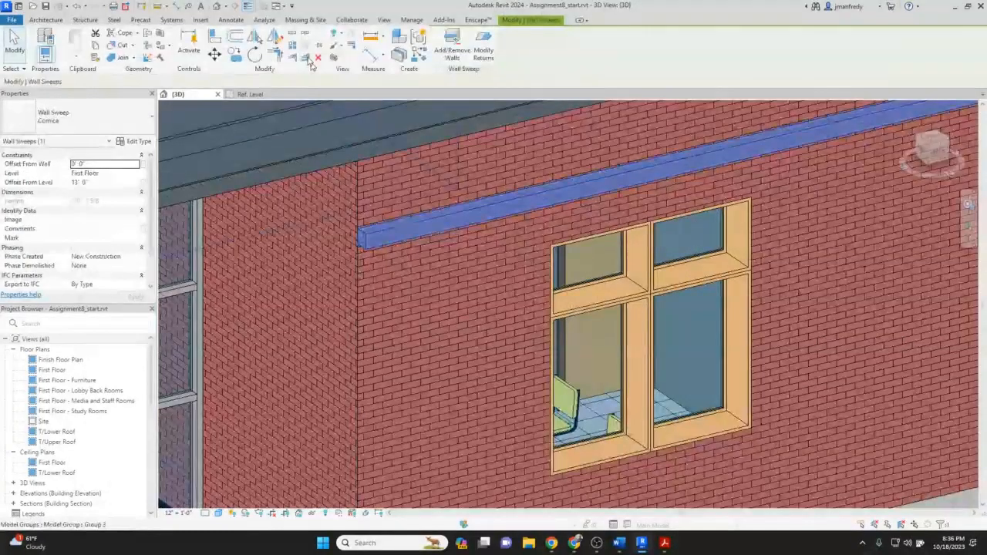
pyautogui.click(294, 35)
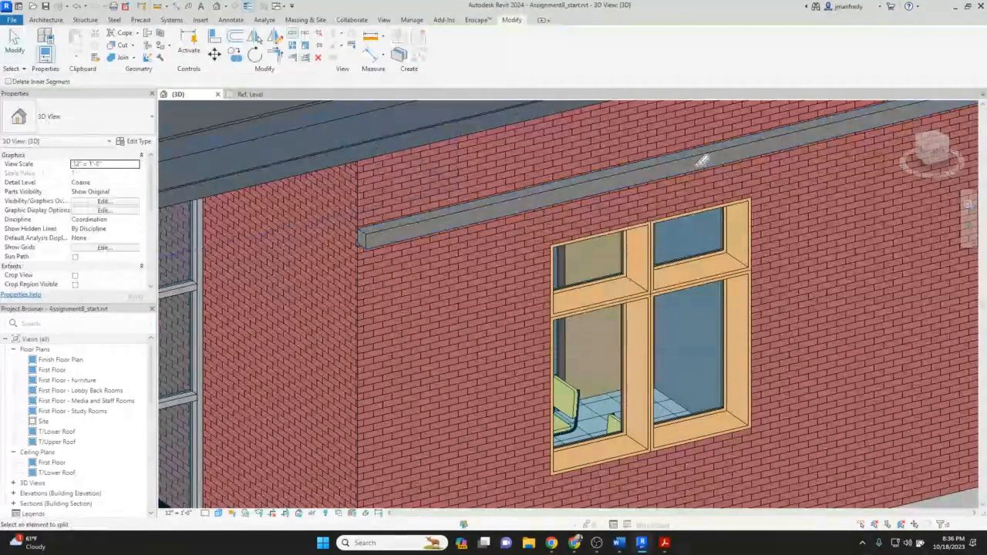
pyautogui.press('Escape')
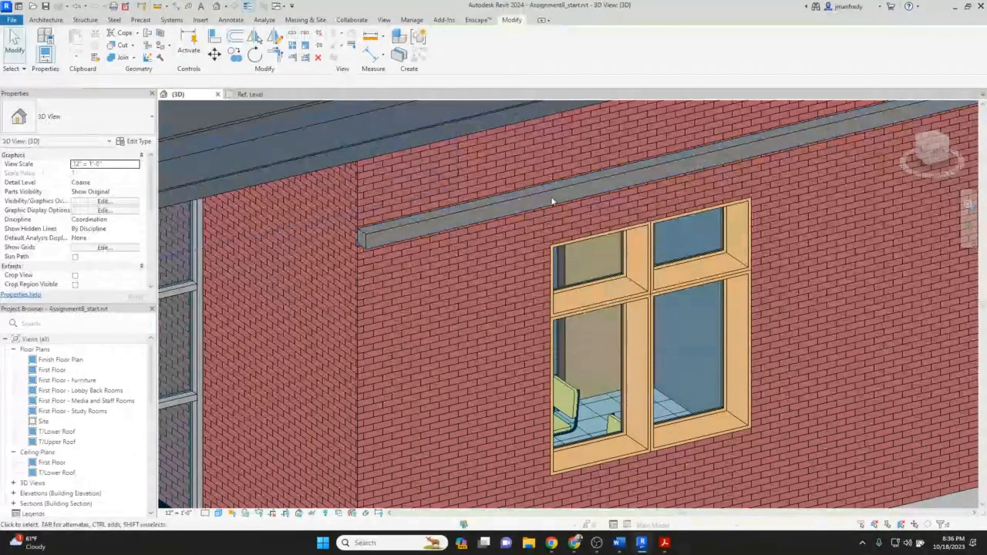
# Duplicate the selected wall sweep's type and name the new type JM LINTEL.
pyautogui.click(533, 202)
pyautogui.scroll(-1, 532, 201)
pyautogui.moveTo(443, 231); pyautogui.dragTo(474, 220, button='middle')
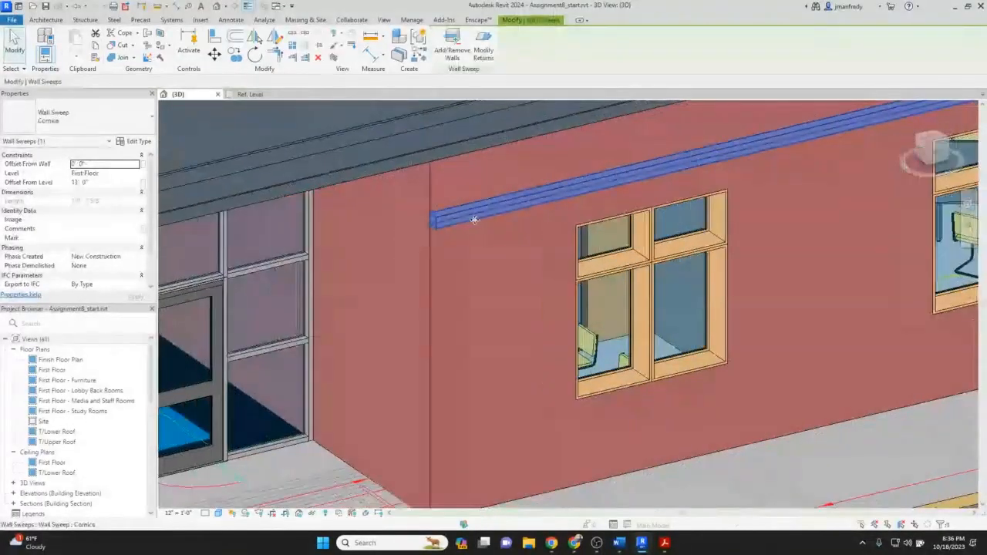
pyautogui.scroll(1, 353, 206)
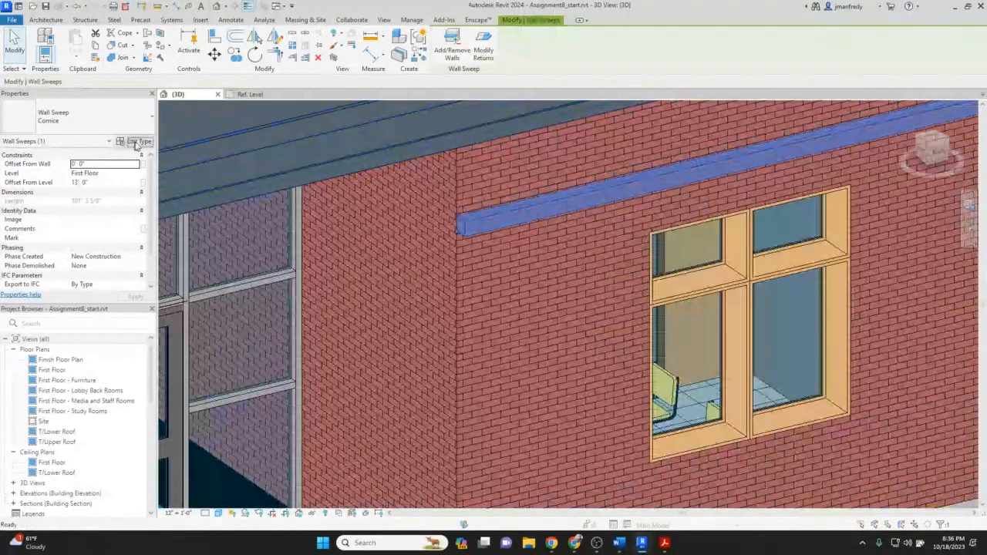
pyautogui.click(136, 143)
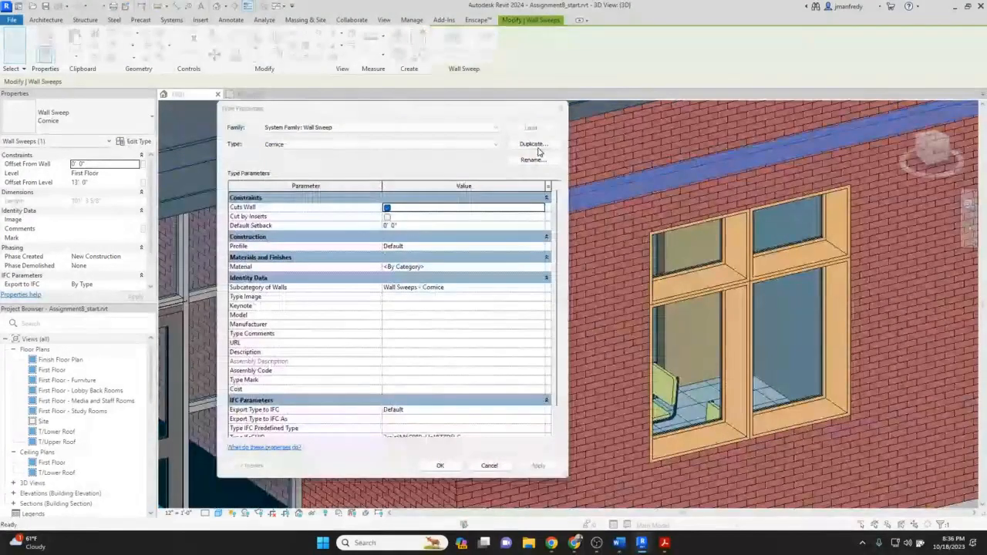
pyautogui.click(537, 148)
pyautogui.write('JM LBN')
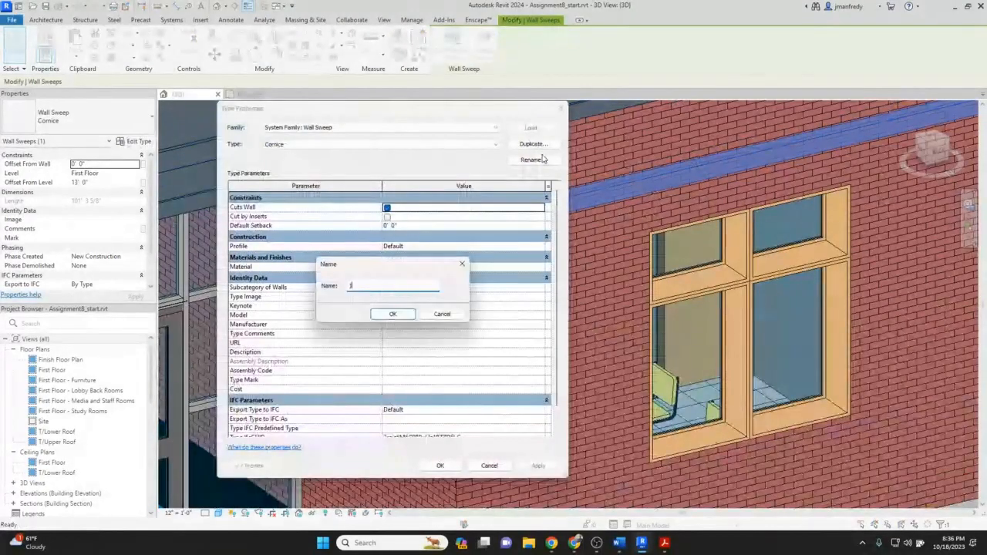
pyautogui.press('BackSpace')
pyautogui.press('BackSpace')
pyautogui.write('INTEL')
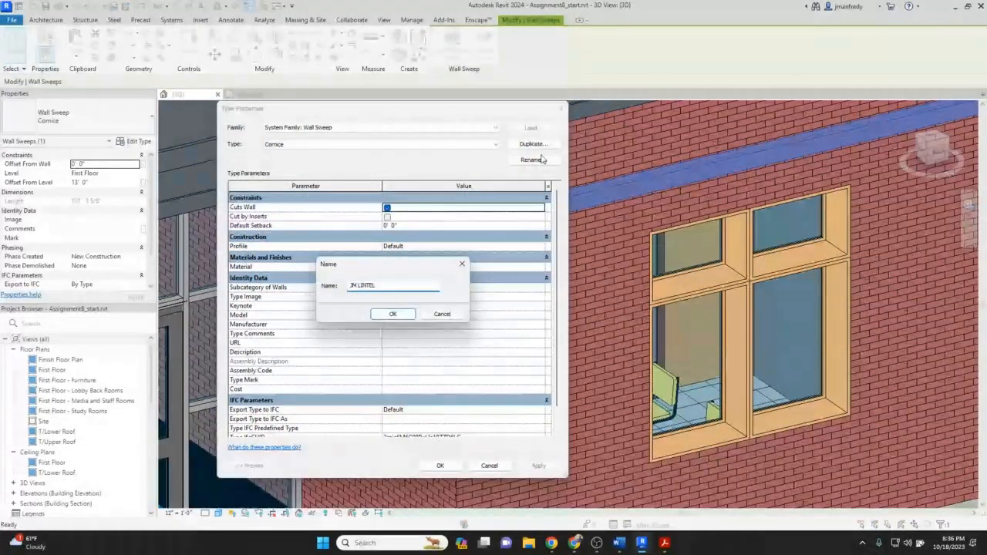
pyautogui.click(393, 314)
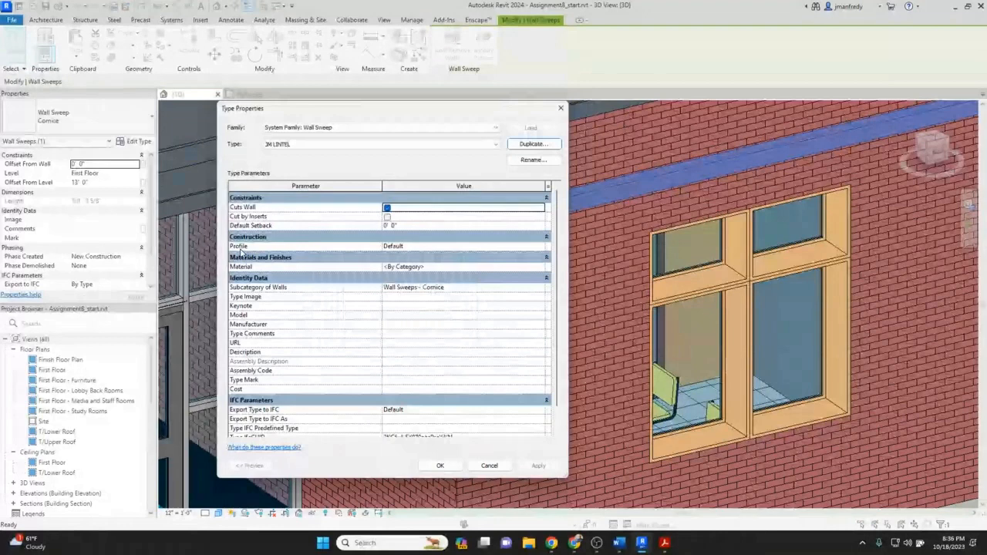
# Set the JM LINTEL type's profile to JM_lintel : JM_lintel and its material to Concrete - Precast Concrete.
pyautogui.click(424, 246)
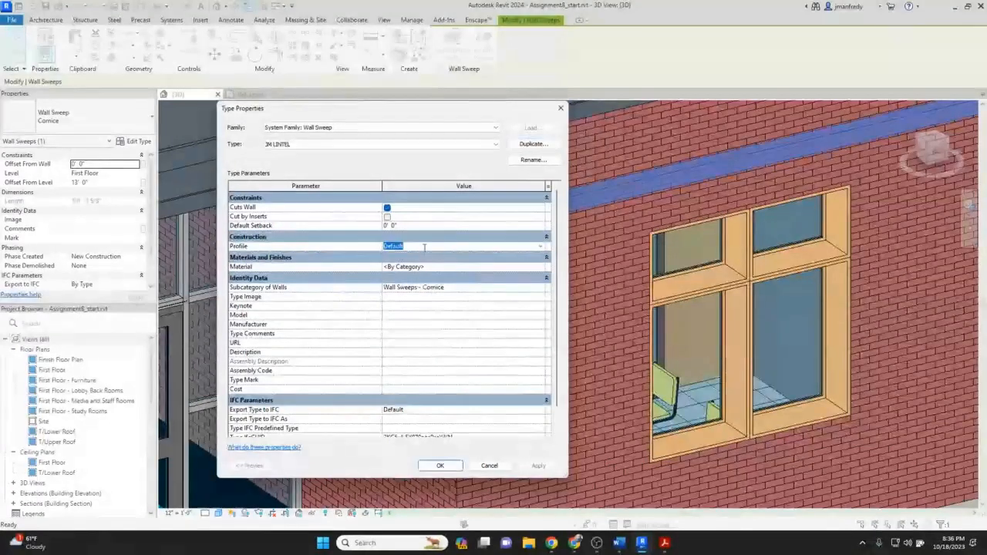
pyautogui.click(541, 246)
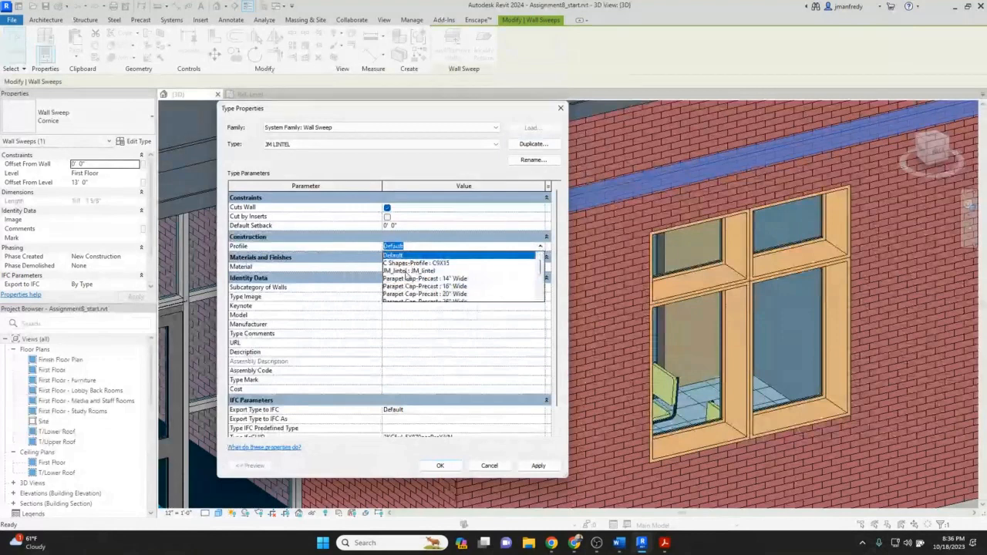
pyautogui.click(408, 272)
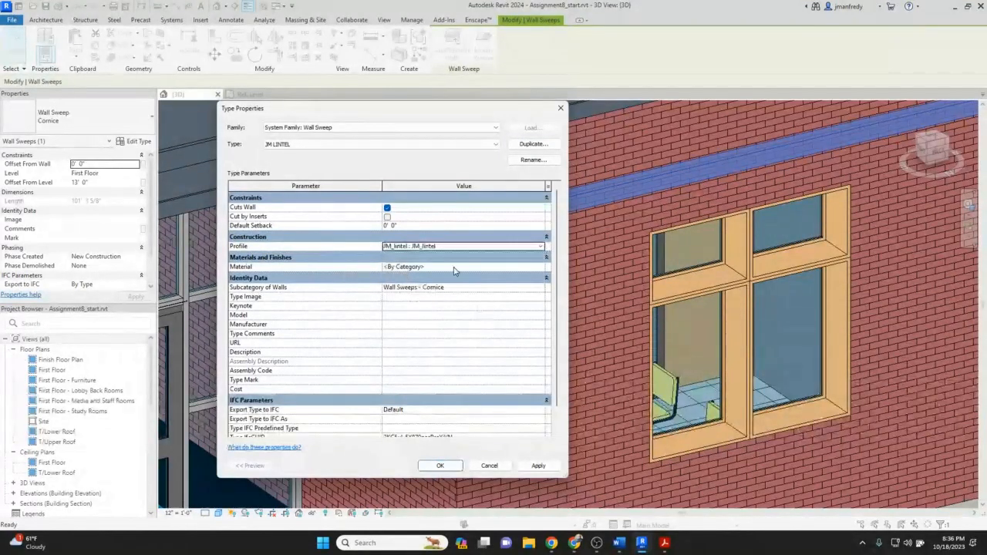
pyautogui.click(454, 267)
pyautogui.click(542, 267)
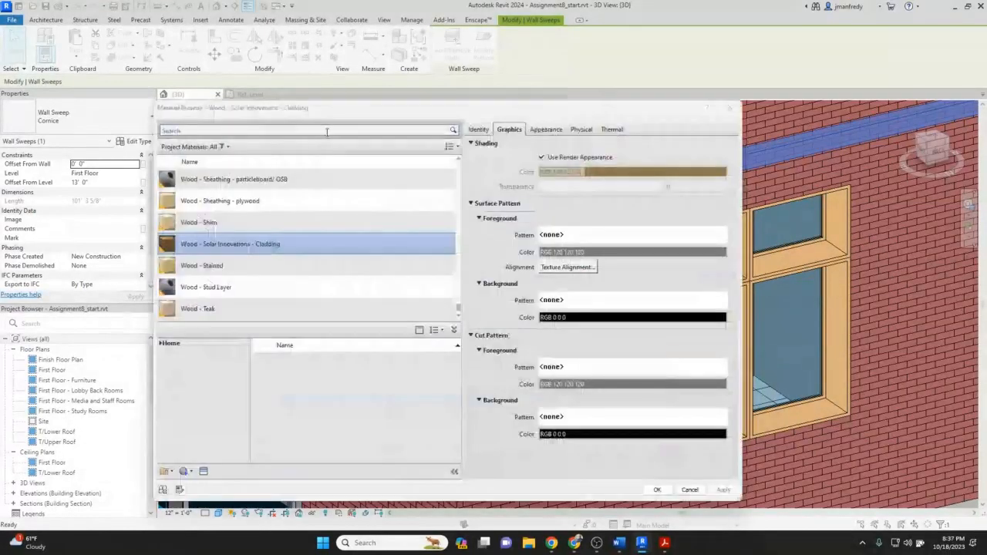
pyautogui.click(326, 131)
pyautogui.write('CONC')
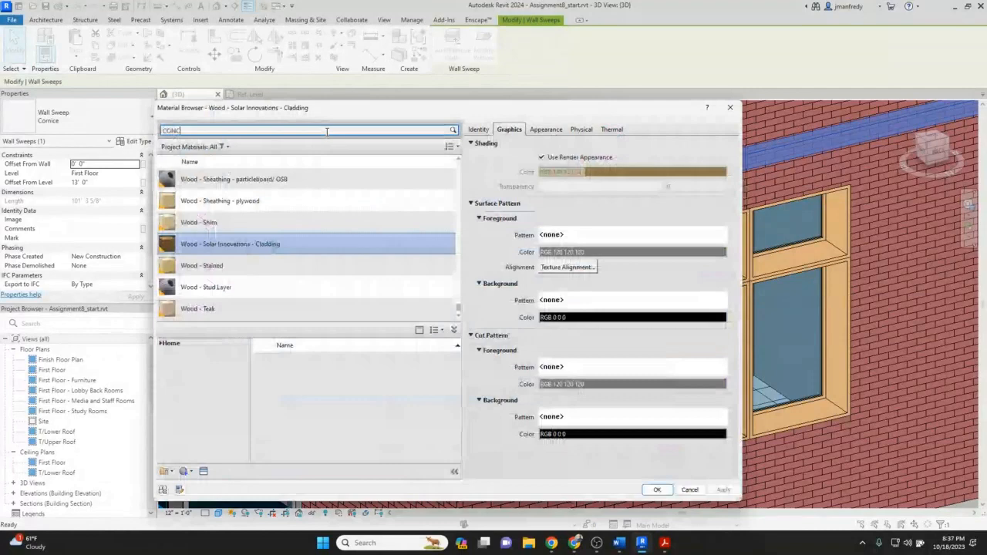
pyautogui.press('Return')
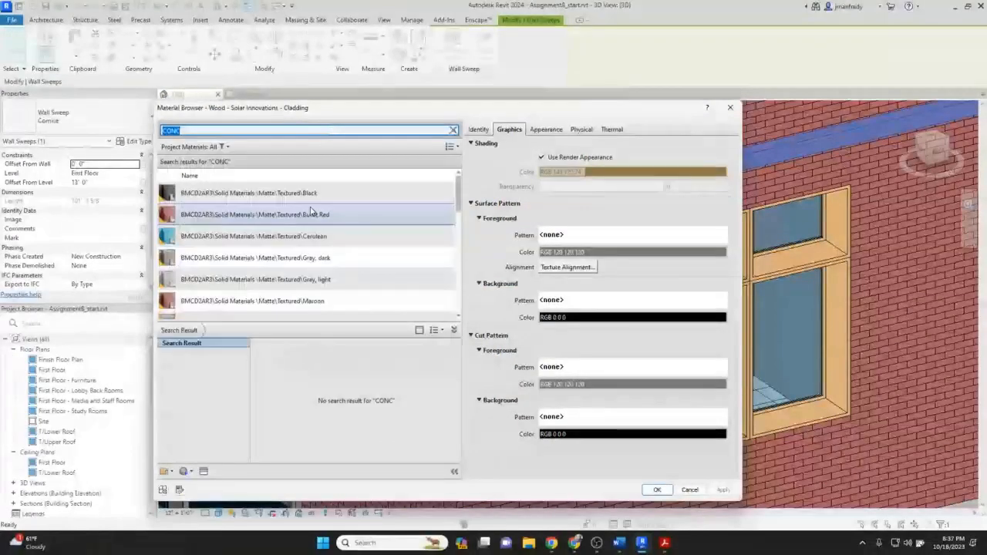
pyautogui.scroll(-2, 312, 210)
pyautogui.click(236, 295)
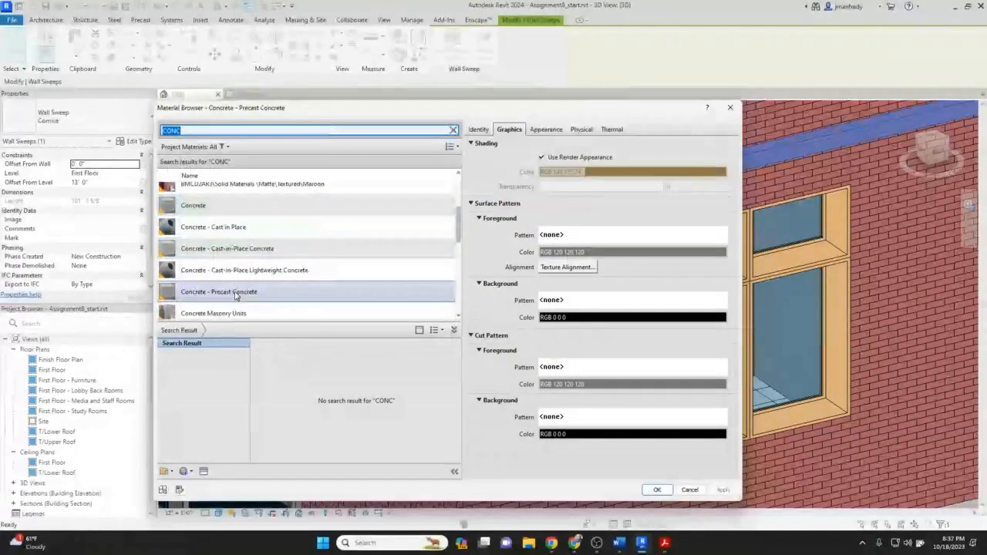
pyautogui.click(657, 489)
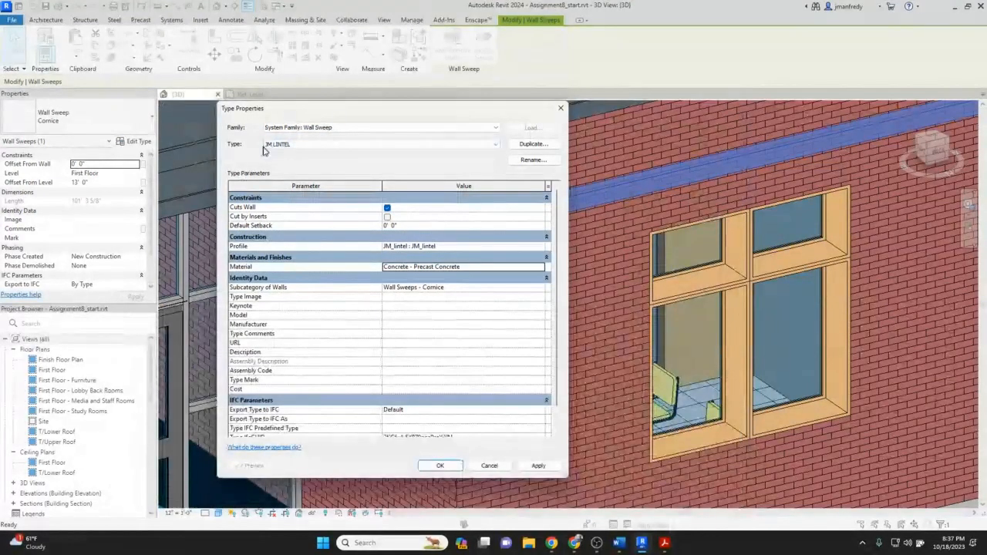
pyautogui.click(440, 466)
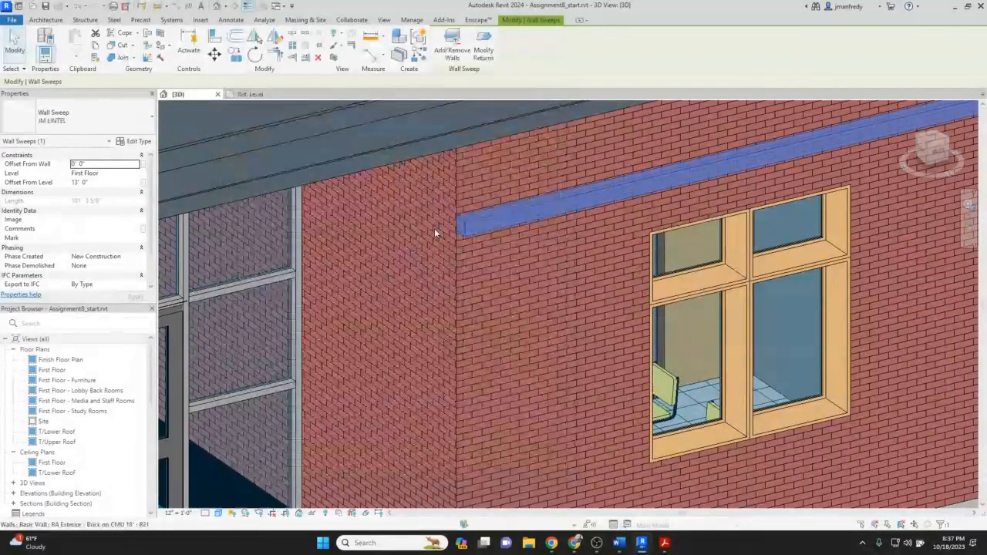
# Examine the end of the lintel sweep up close, then switch back to the profile family's Ref. Level view.
pyautogui.scroll(6, 434, 228)
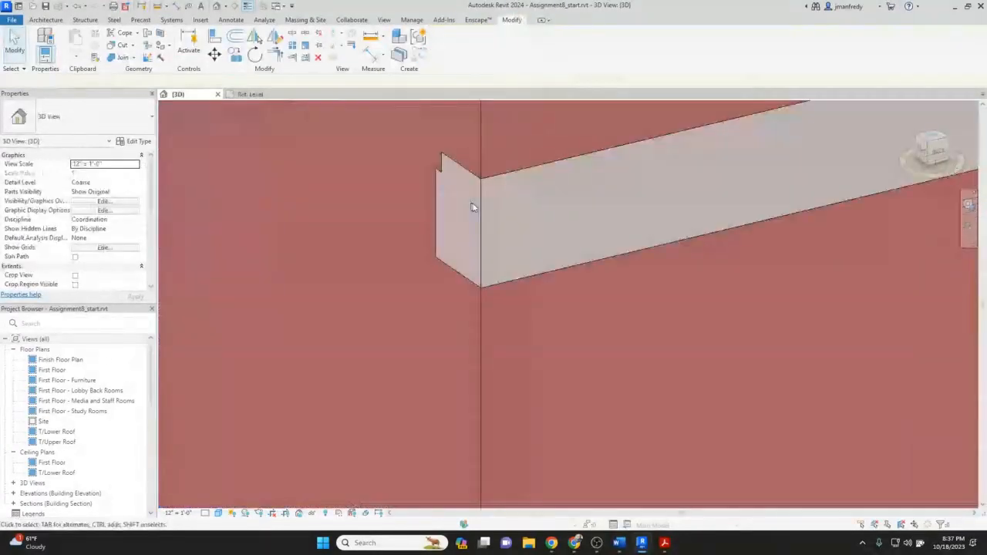
pyautogui.click(443, 161)
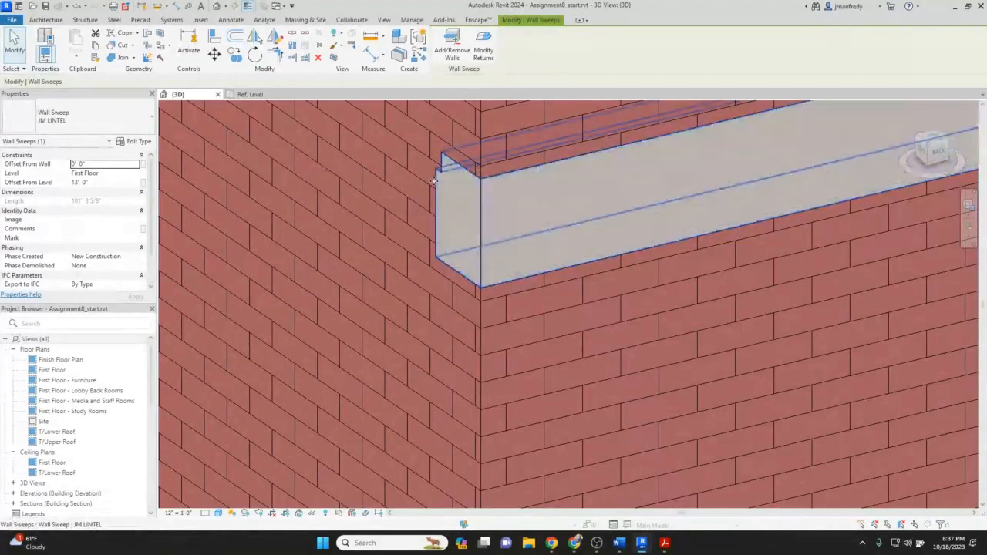
pyautogui.click(251, 94)
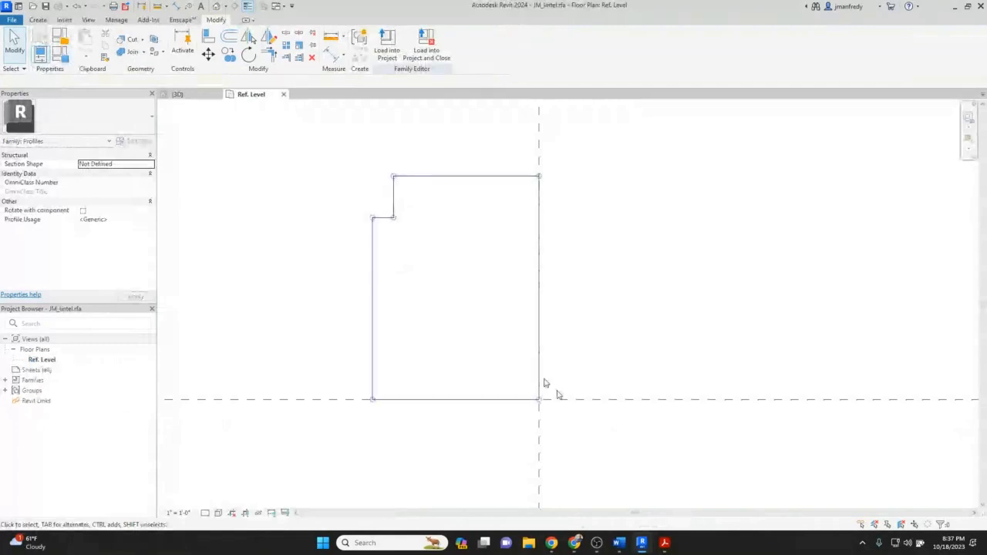
# Mirror the profile sketch lines about the vertical center reference plane without keeping a copy.
pyautogui.click(544, 384)
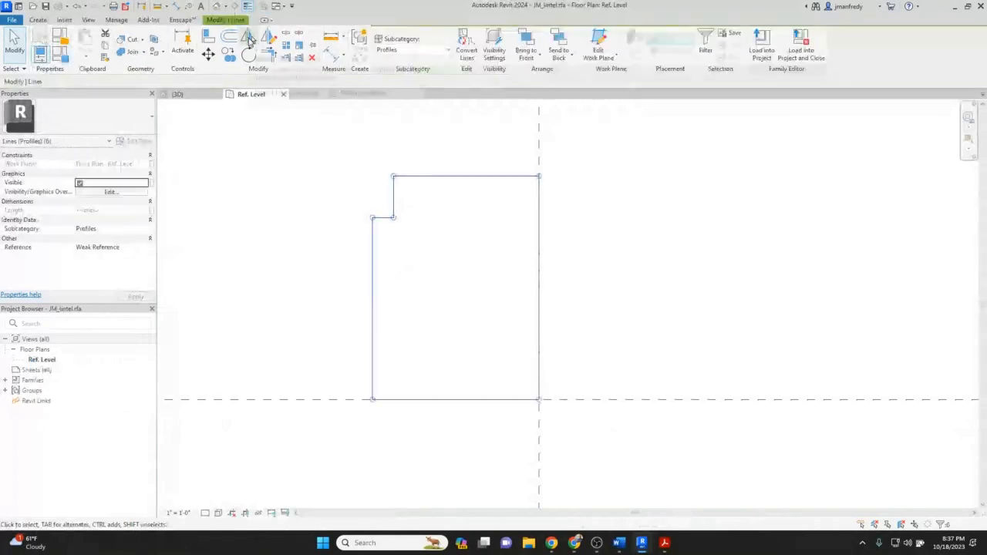
pyautogui.click(249, 39)
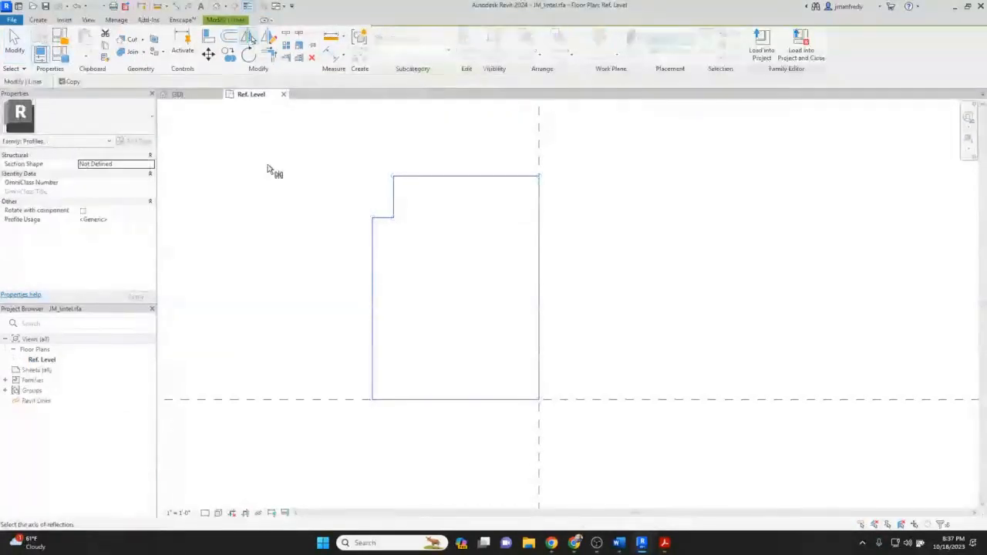
pyautogui.click(62, 82)
pyautogui.click(539, 160)
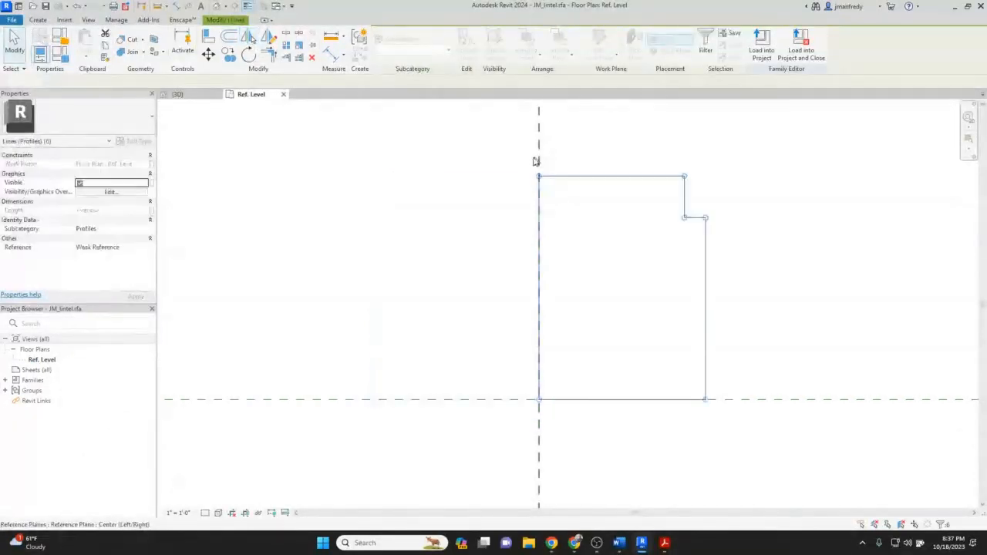
pyautogui.click(615, 213)
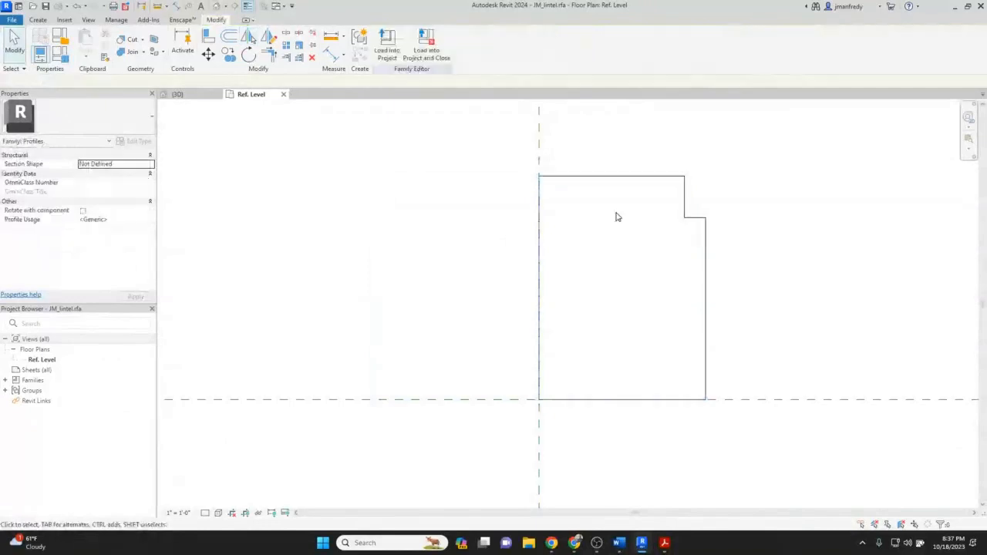
pyautogui.click(551, 190)
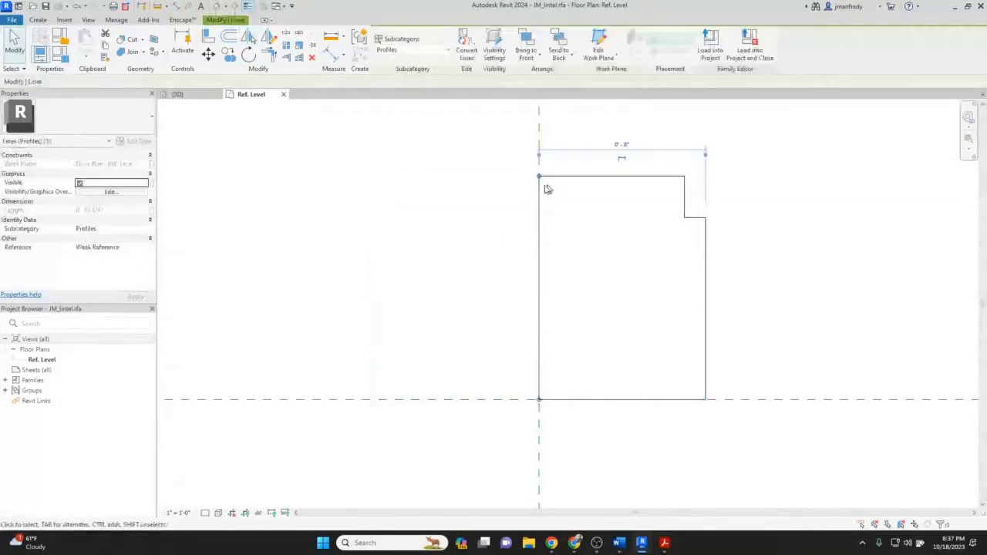
pyautogui.click(622, 234)
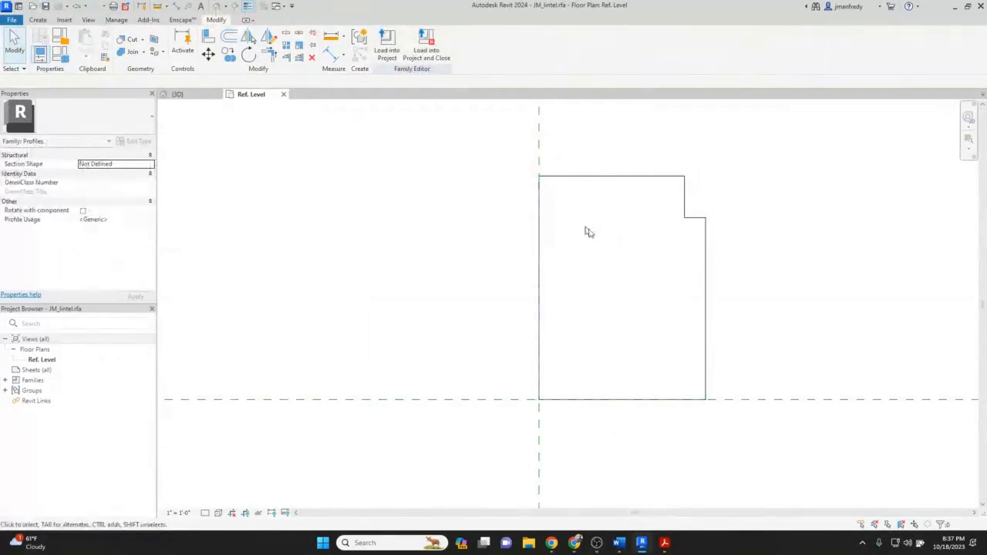
# Load the revised JM_lintel profile into the project, overwriting the existing version.
pyautogui.click(388, 48)
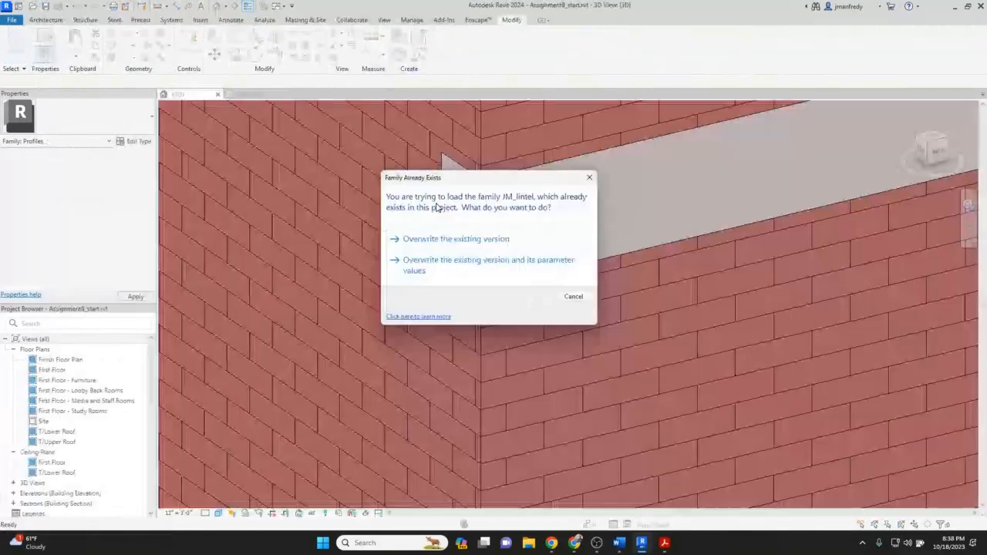
pyautogui.click(418, 241)
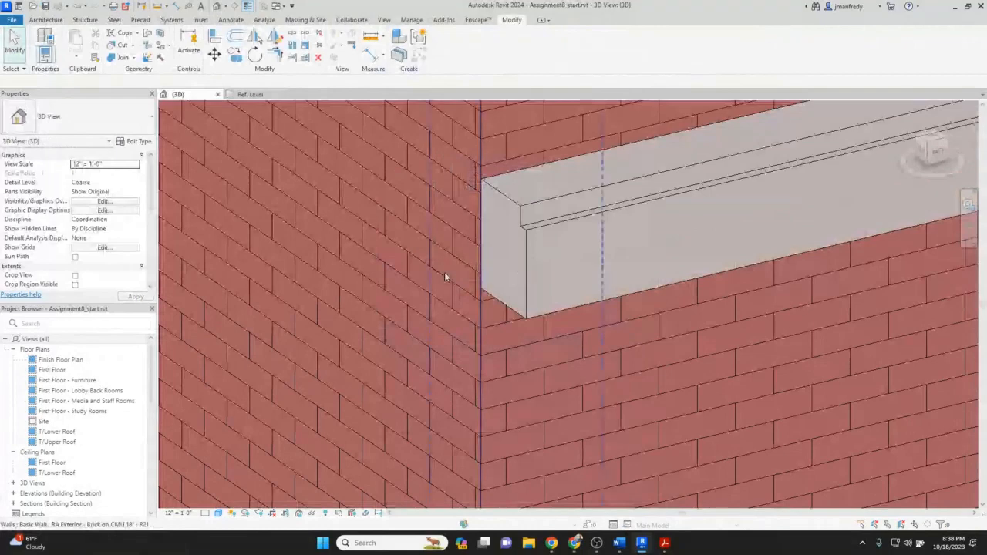
# Inspect the end of the reloaded lintel sweep on the brick wall in the 3D view.
pyautogui.scroll(-3, 445, 275)
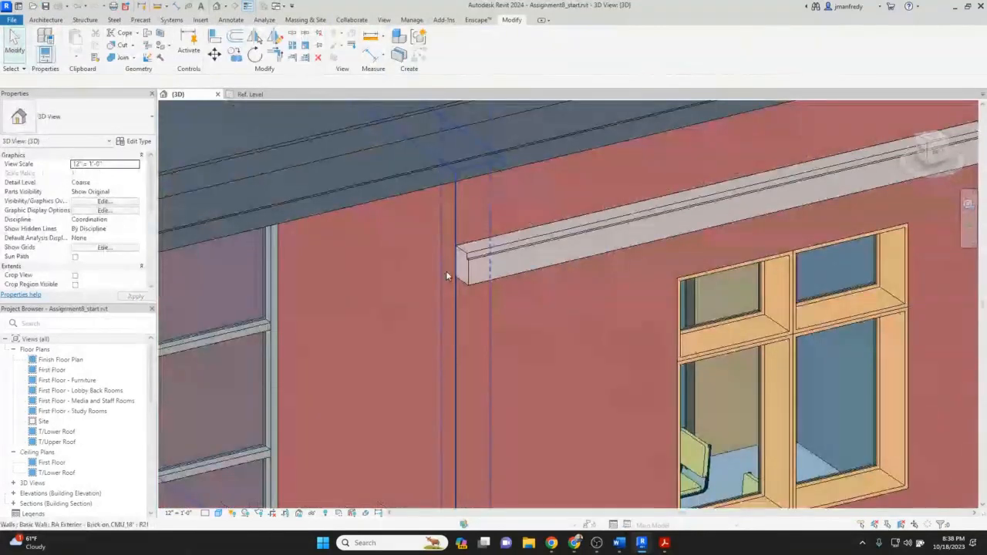
pyautogui.scroll(-2, 447, 276)
pyautogui.scroll(1, 460, 276)
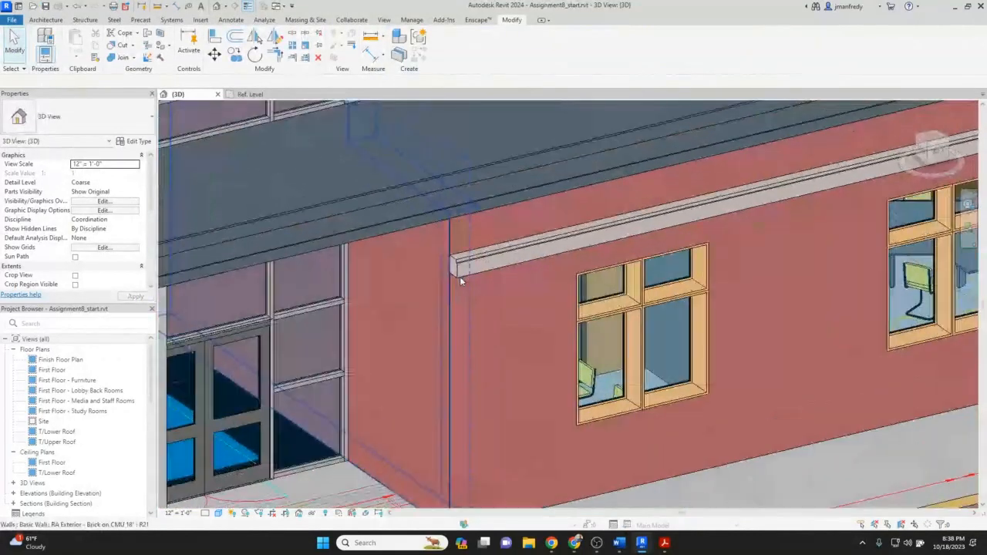
pyautogui.scroll(4, 455, 274)
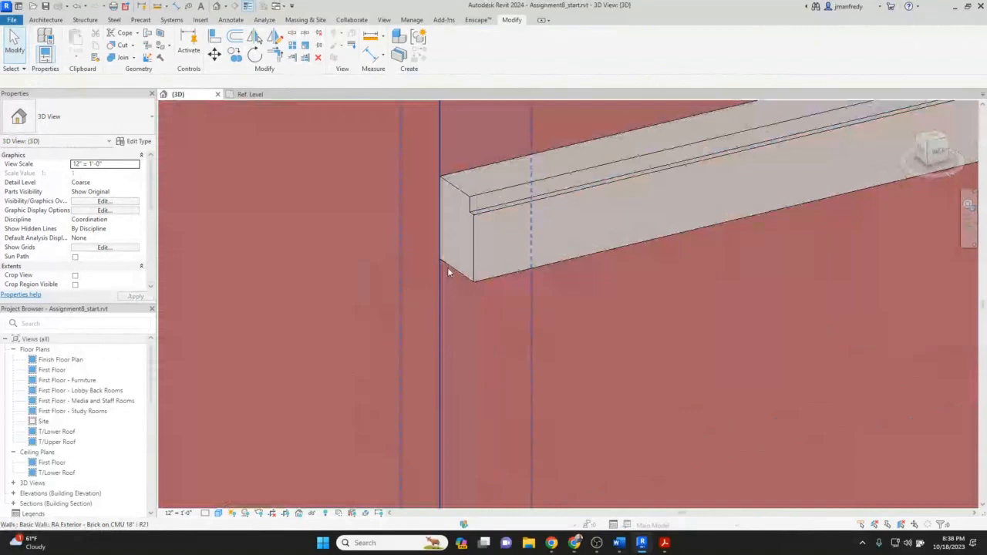
pyautogui.scroll(2, 448, 271)
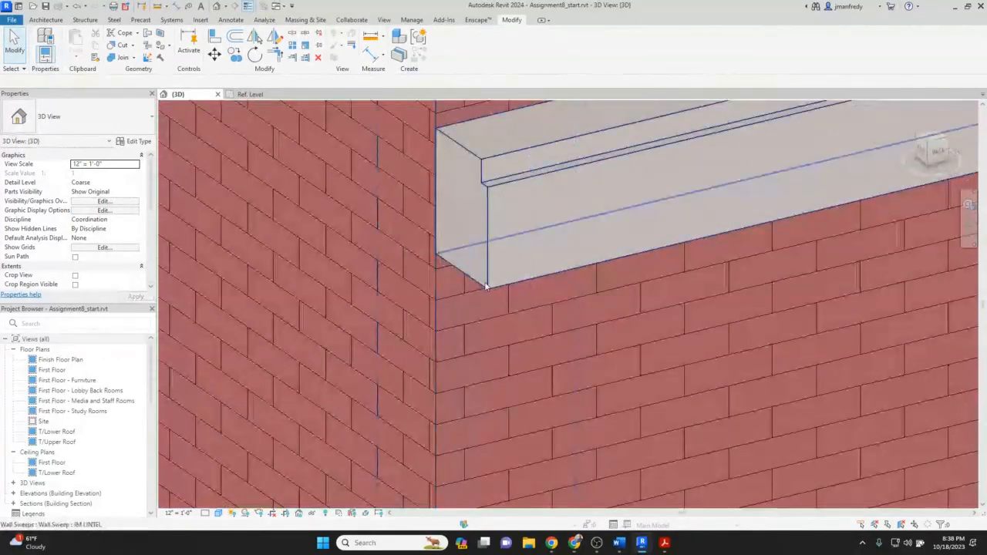
pyautogui.scroll(-2, 485, 286)
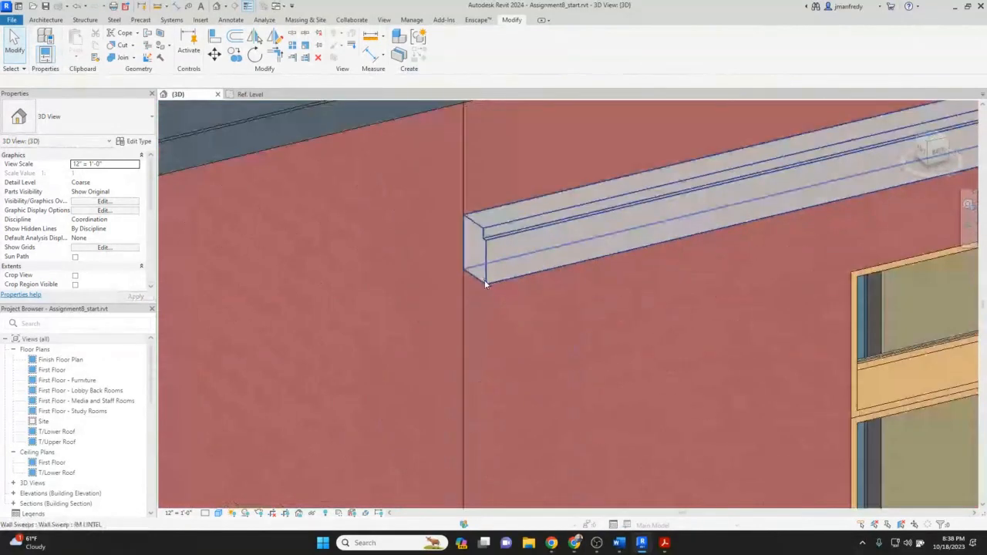
pyautogui.scroll(-3, 485, 286)
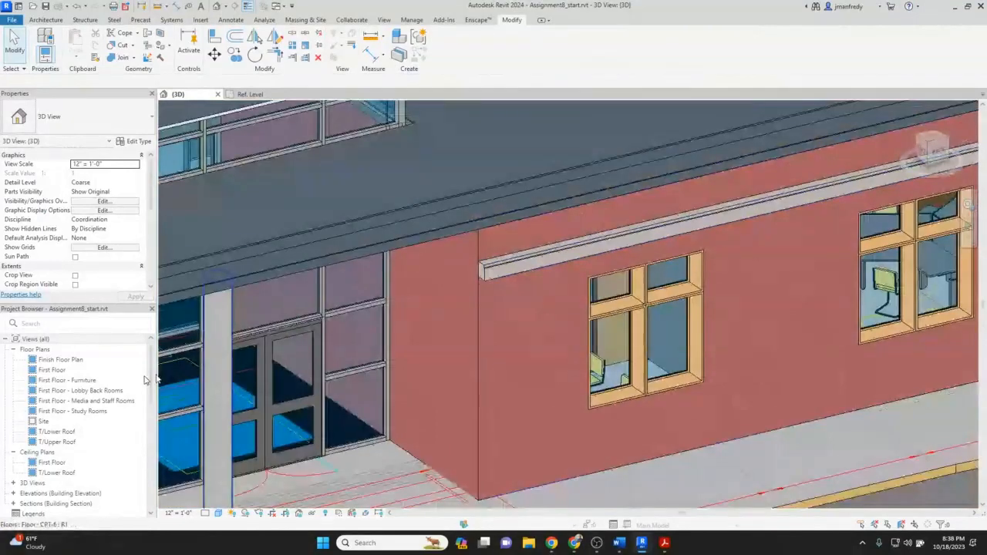
# Open the First Floor plan and turn on annotation categories in its Visibility/Graphics overrides.
pyautogui.doubleClick(60, 370)
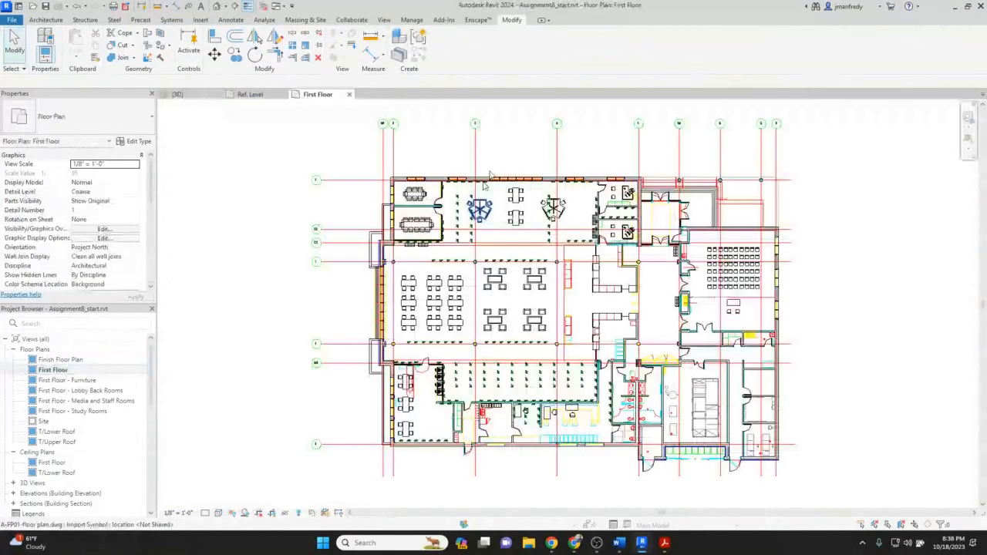
pyautogui.moveTo(501, 188); pyautogui.dragTo(484, 247, button='middle')
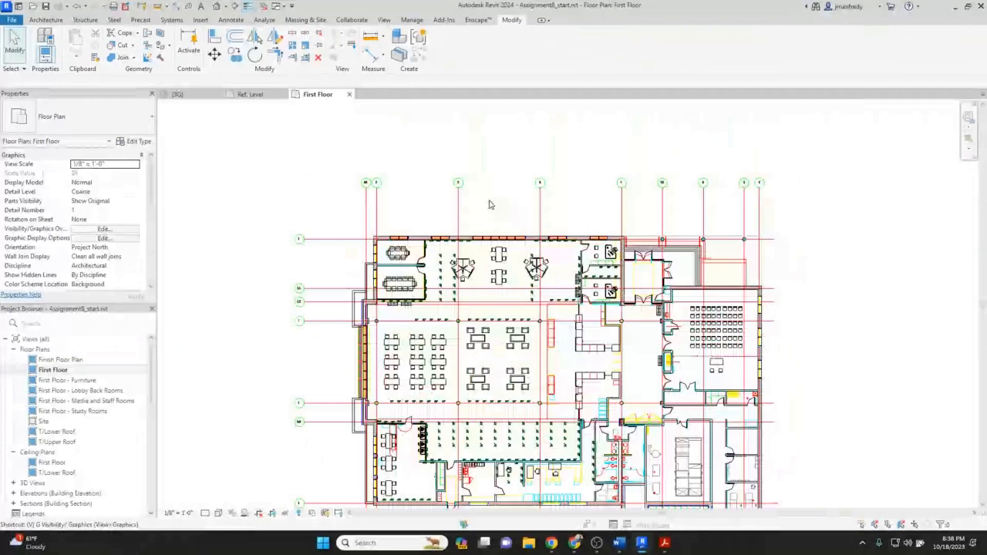
pyautogui.press('g')
pyautogui.click(312, 128)
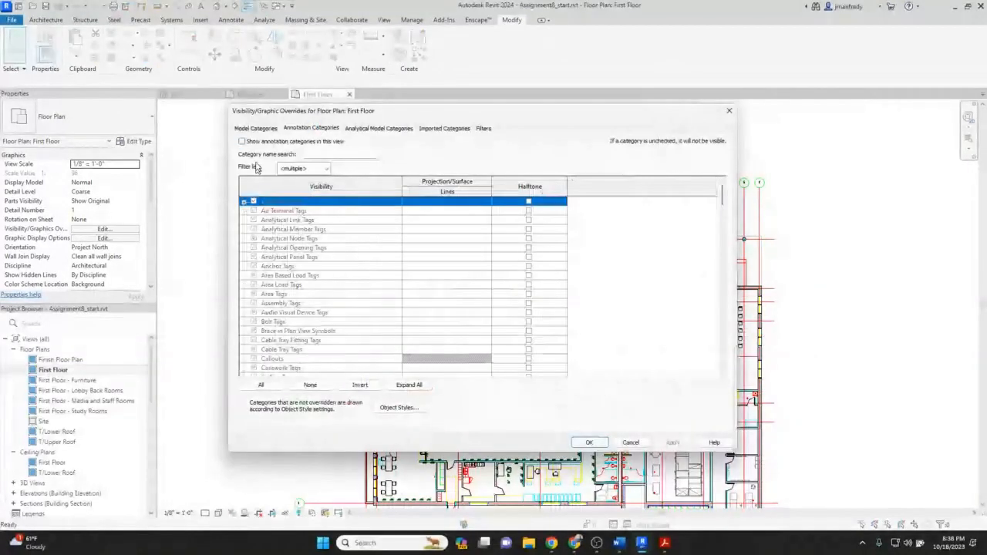
pyautogui.click(588, 444)
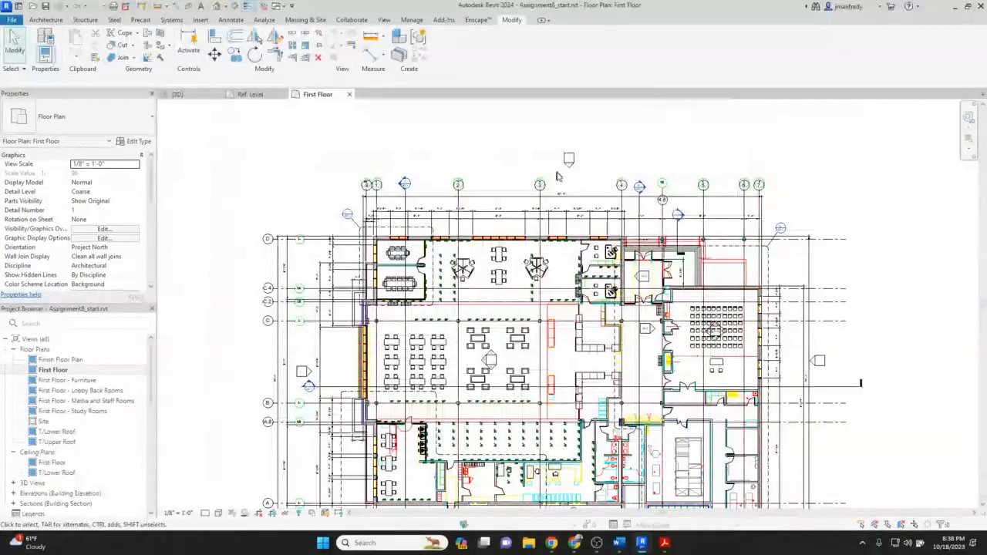
# Open the North elevation and shorten the lintel sweep so it ends above the first window.
pyautogui.doubleClick(569, 166)
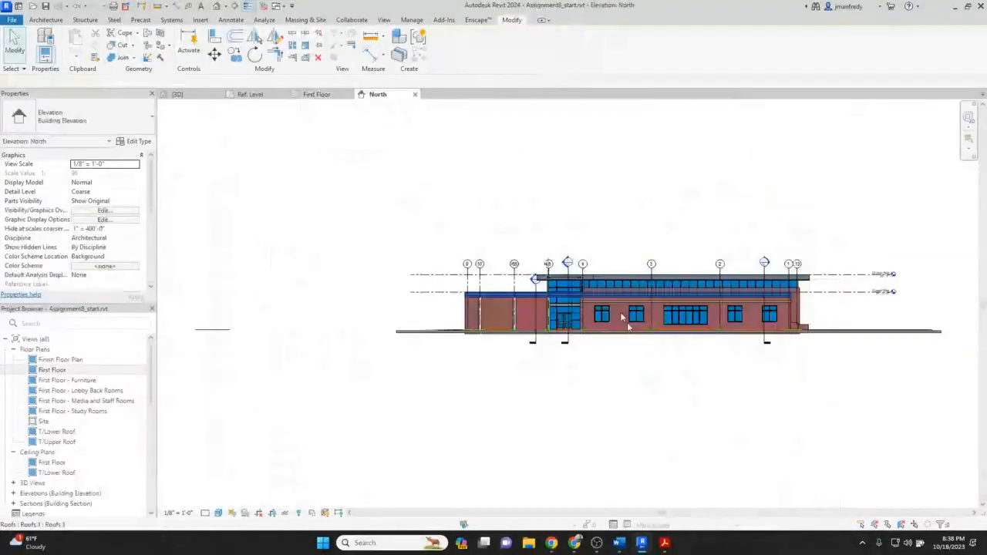
pyautogui.scroll(3, 627, 327)
pyautogui.click(613, 259)
pyautogui.moveTo(613, 259); pyautogui.dragTo(512, 290, button='middle')
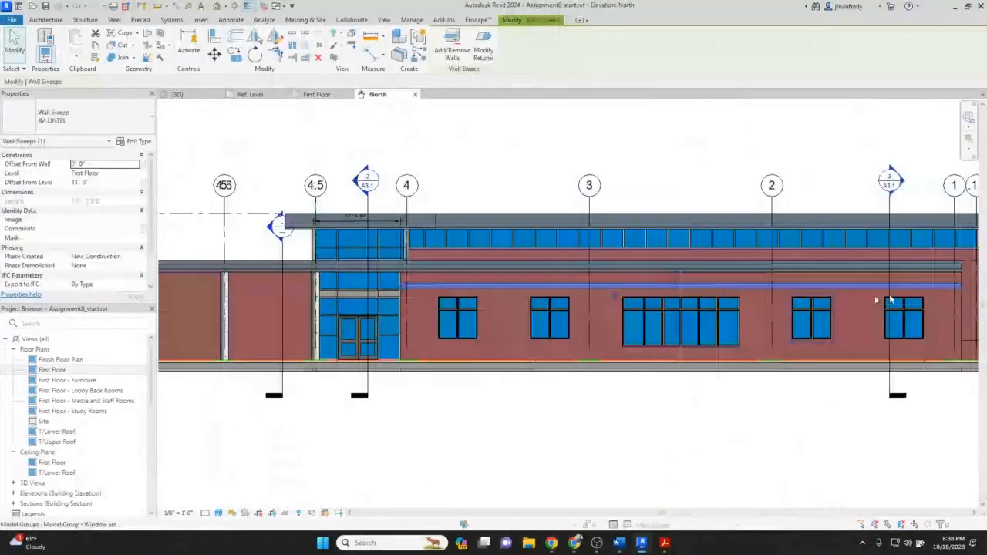
pyautogui.press('l')
pyautogui.press('w')
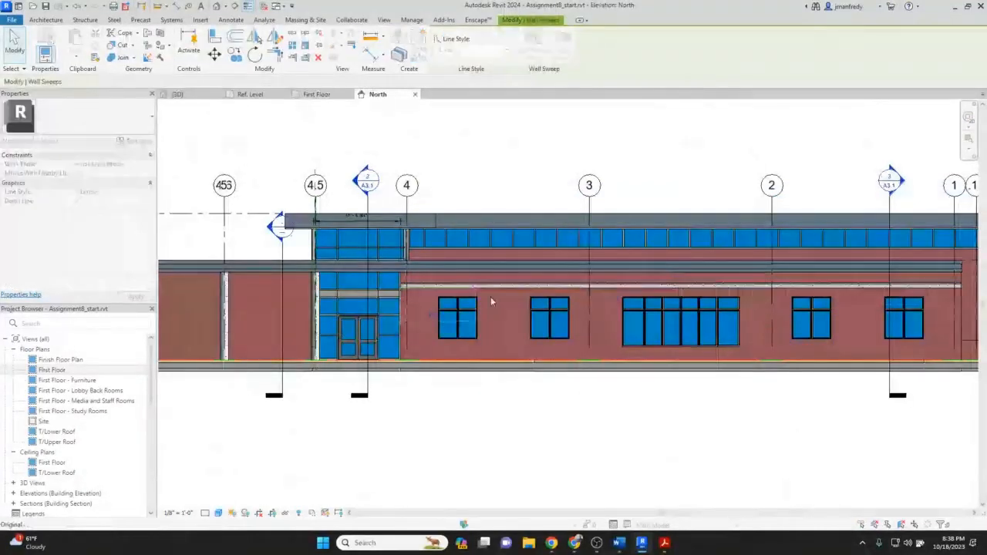
pyautogui.press('Escape')
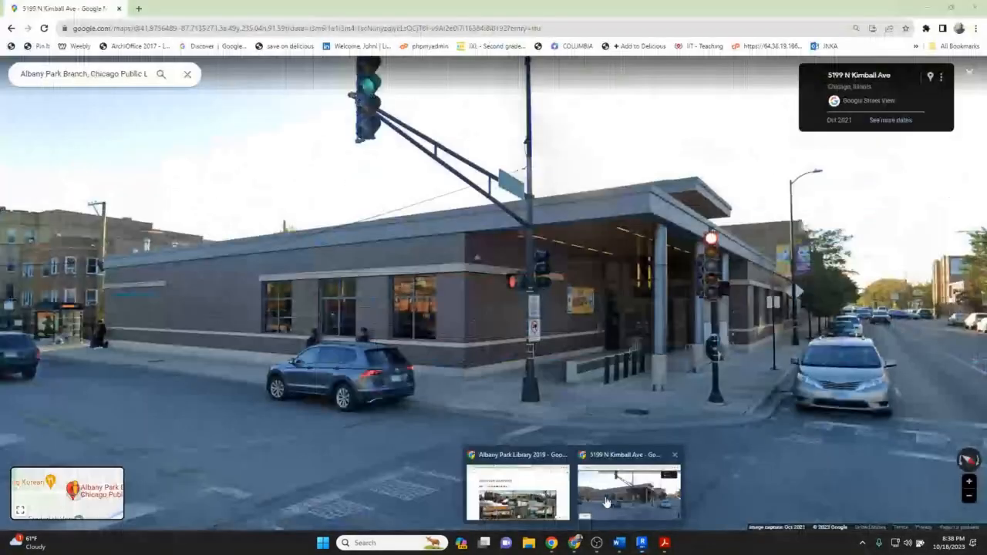
# Examine the library's street facade lintels in Google Street View.
pyautogui.click(606, 501)
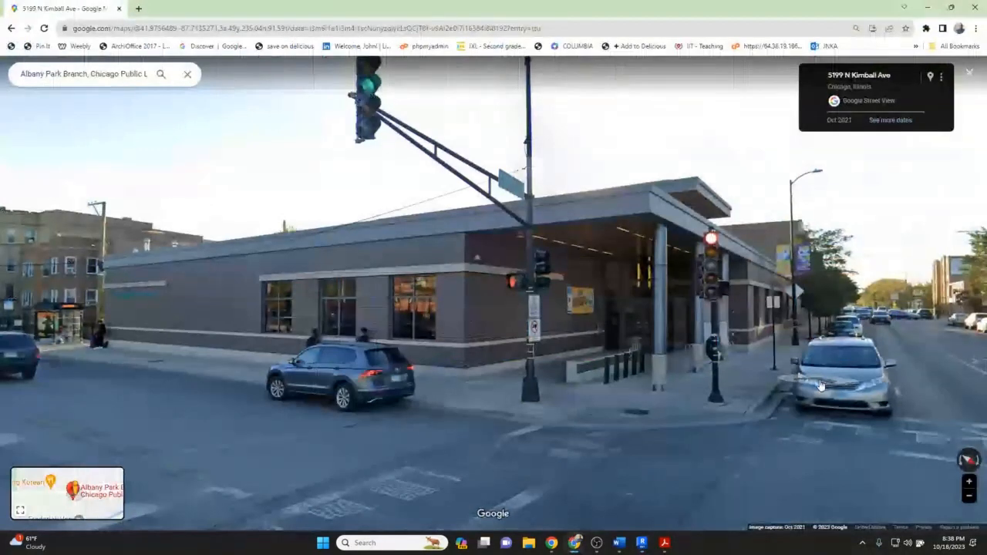
pyautogui.click(709, 396)
pyautogui.click(710, 396)
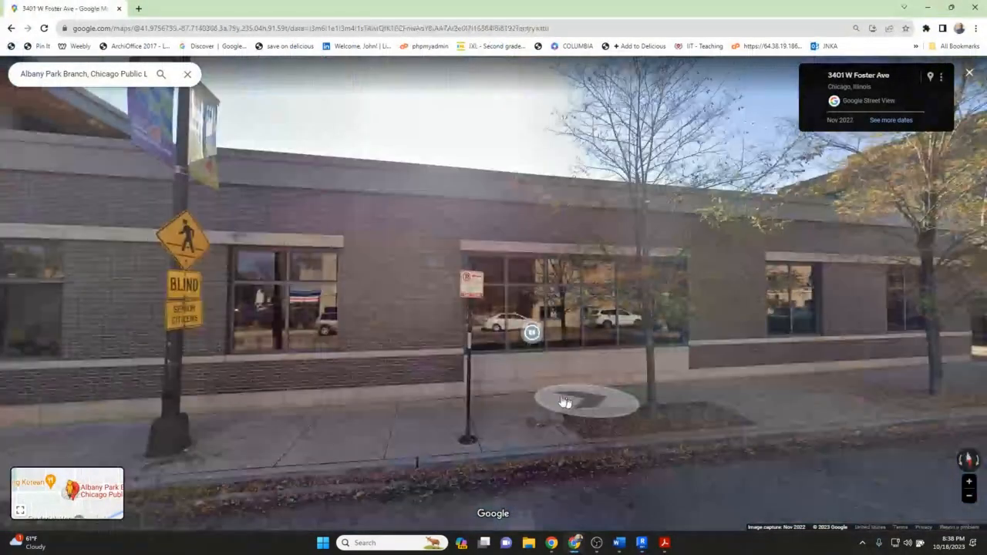
pyautogui.click(565, 402)
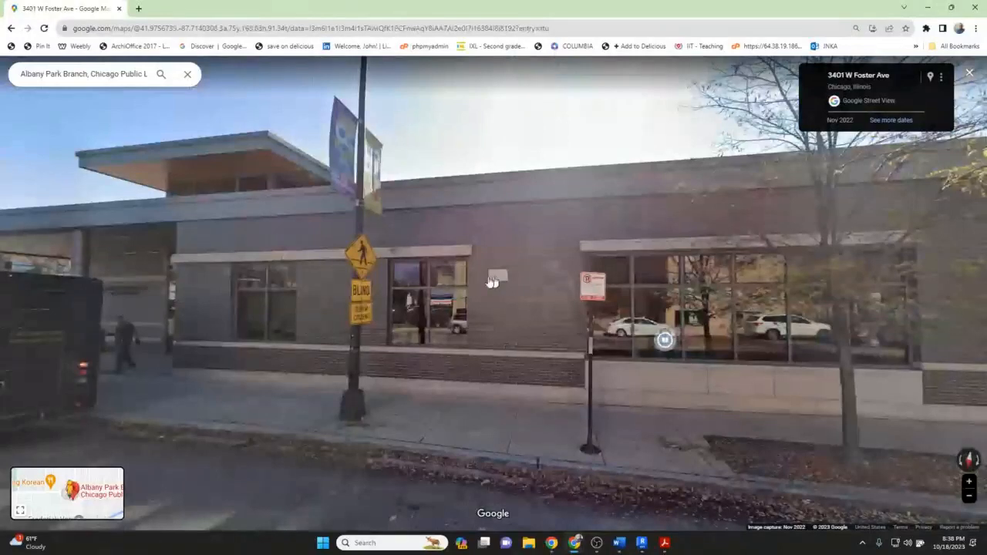
pyautogui.click(492, 281)
pyautogui.click(631, 263)
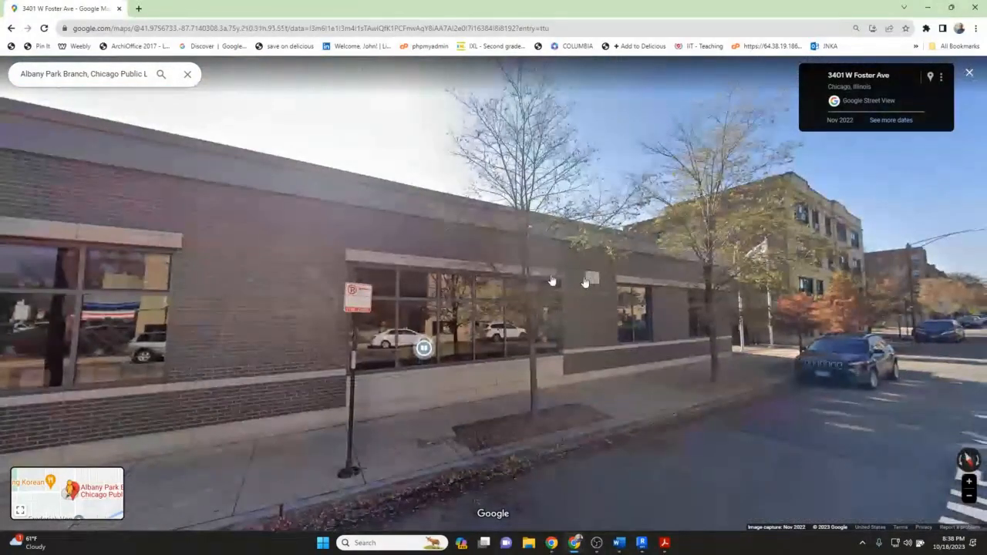
pyautogui.moveTo(605, 532)
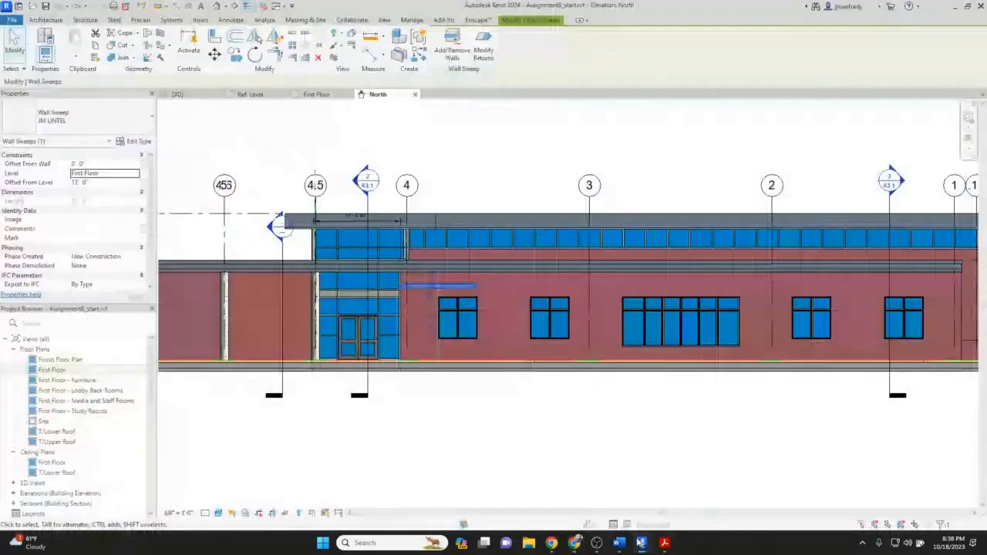
# Extend the lintel sweep's end past the second window in the North elevation.
pyautogui.scroll(4, 470, 293)
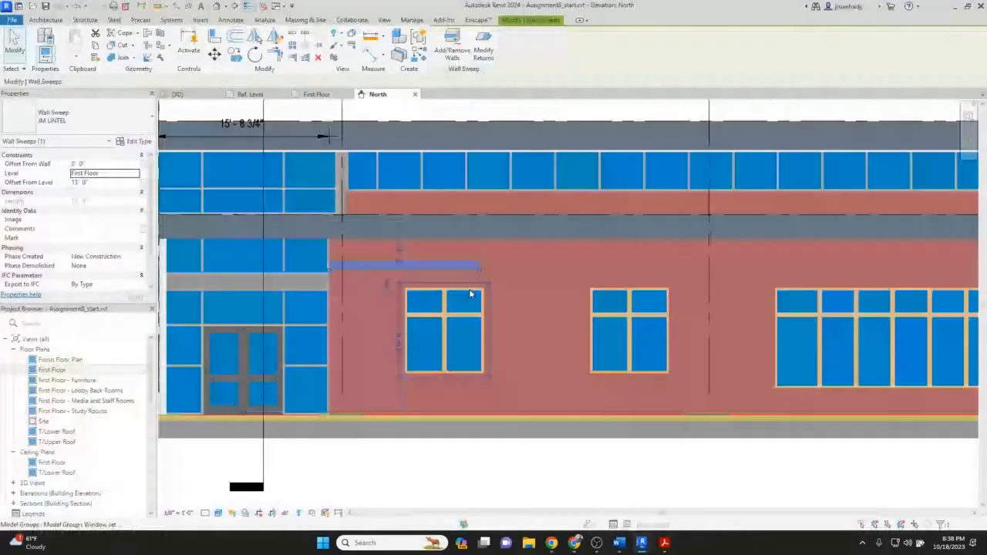
pyautogui.scroll(1, 470, 293)
pyautogui.moveTo(481, 266); pyautogui.dragTo(686, 263)
pyautogui.press('Escape')
# Align the lintel sweep's end with the outer edge of the second window's frame.
pyautogui.scroll(2, 720, 280)
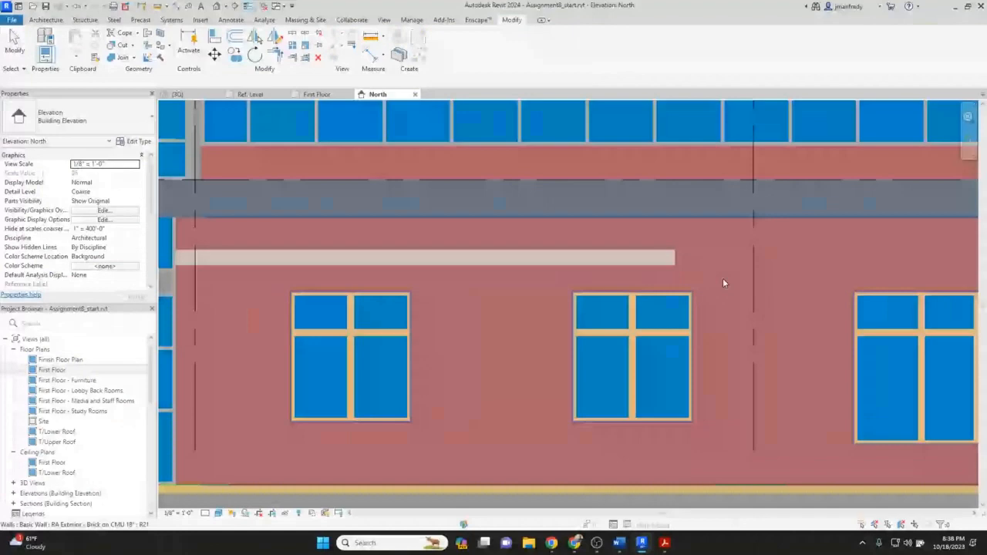
pyautogui.scroll(2, 722, 283)
pyautogui.press('a')
pyautogui.press('l')
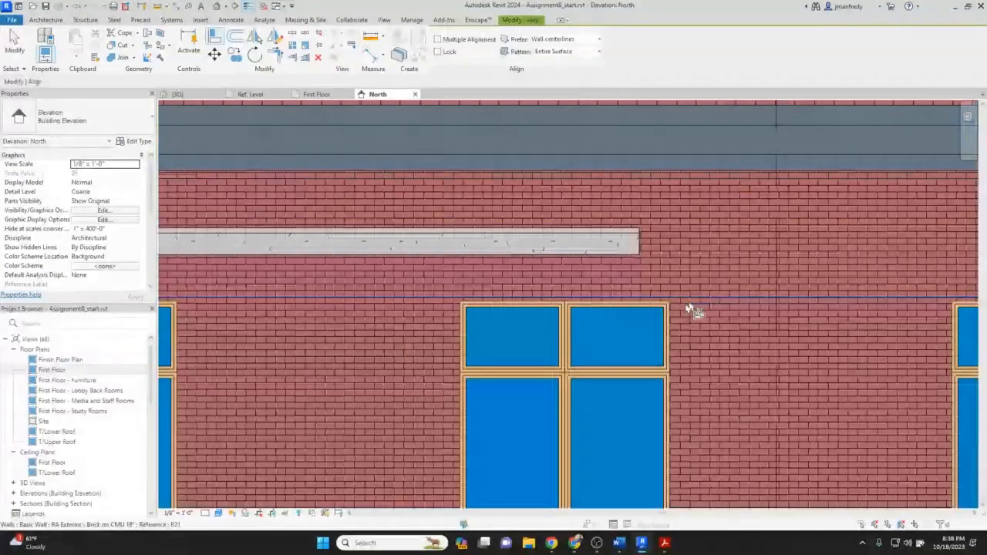
pyautogui.click(634, 257)
pyautogui.scroll(-3, 551, 312)
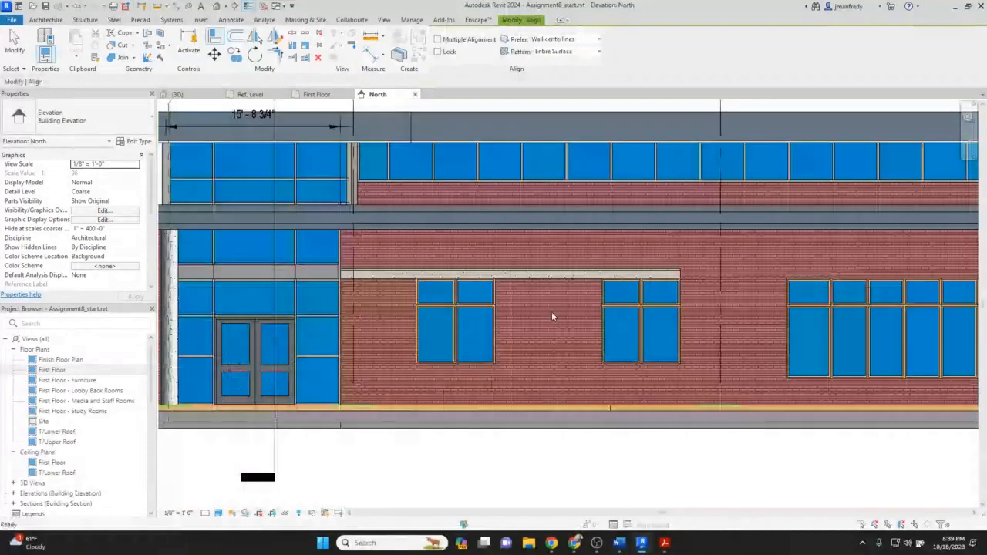
pyautogui.press('Escape')
# Copy the lintel sweep over to the wide window group further along the wall.
pyautogui.click(465, 280)
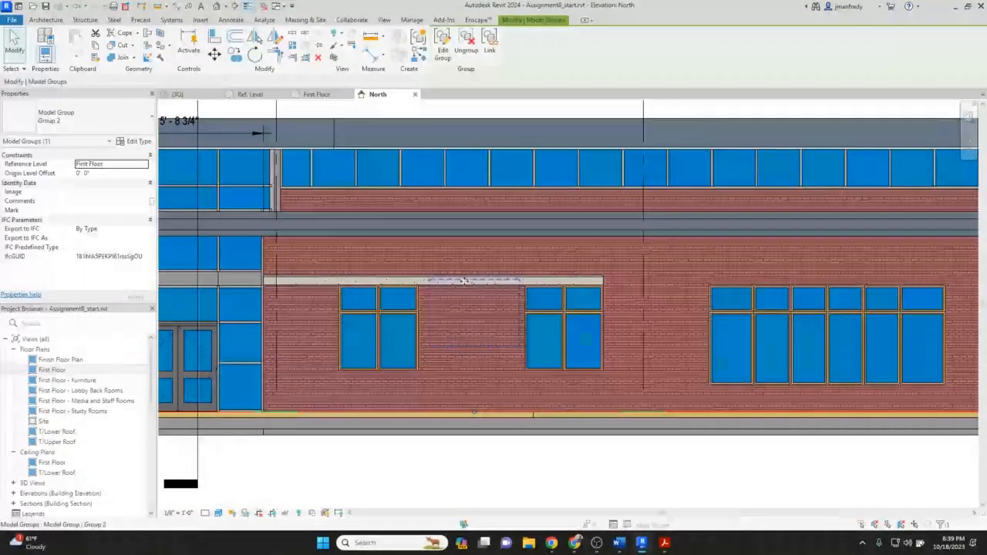
pyautogui.click(420, 280)
pyautogui.click(234, 54)
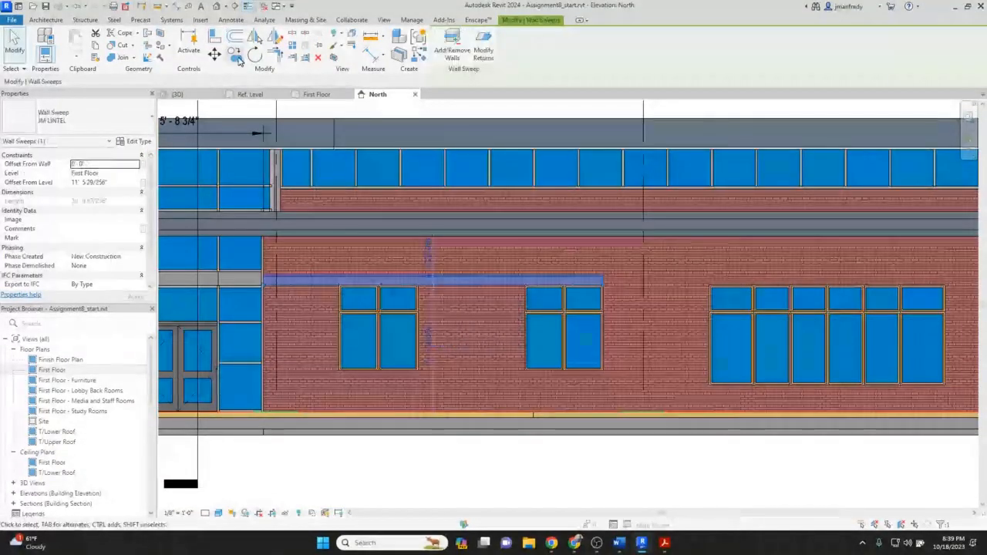
pyautogui.click(749, 260)
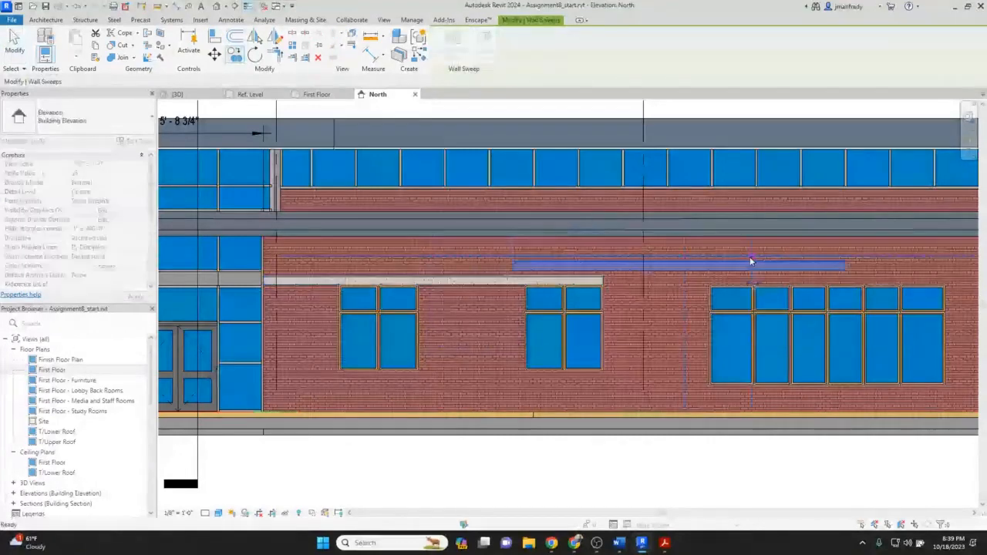
pyautogui.moveTo(750, 256); pyautogui.dragTo(524, 260, button='middle')
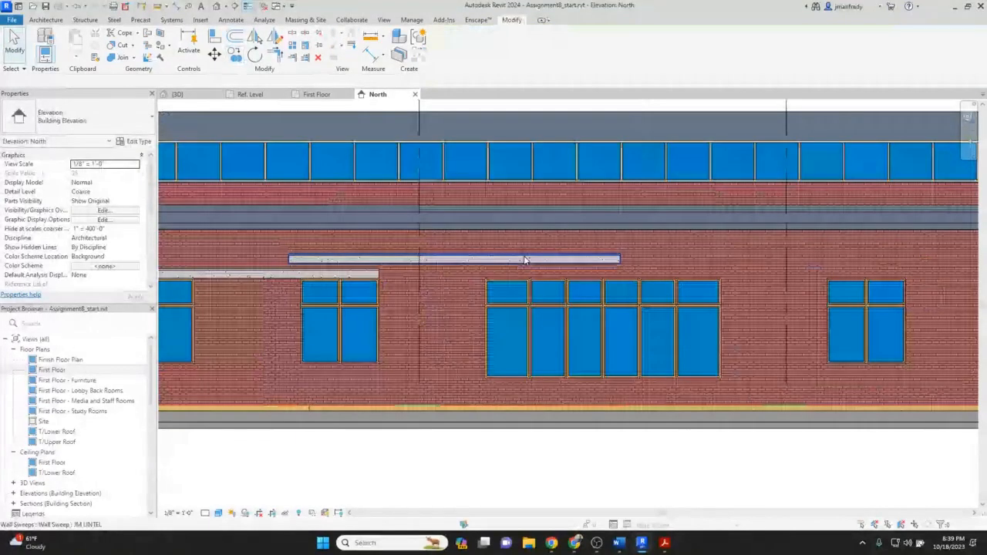
# Pull the copied lintel sweep's left end back to start just before the wide window group.
pyautogui.click(524, 260)
pyautogui.moveTo(689, 262); pyautogui.dragTo(666, 257)
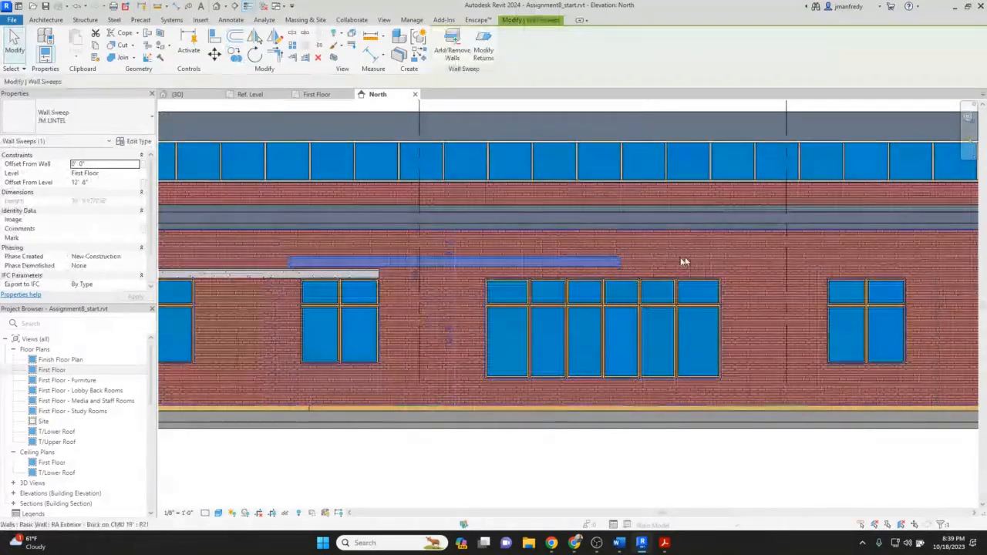
pyautogui.press('Escape')
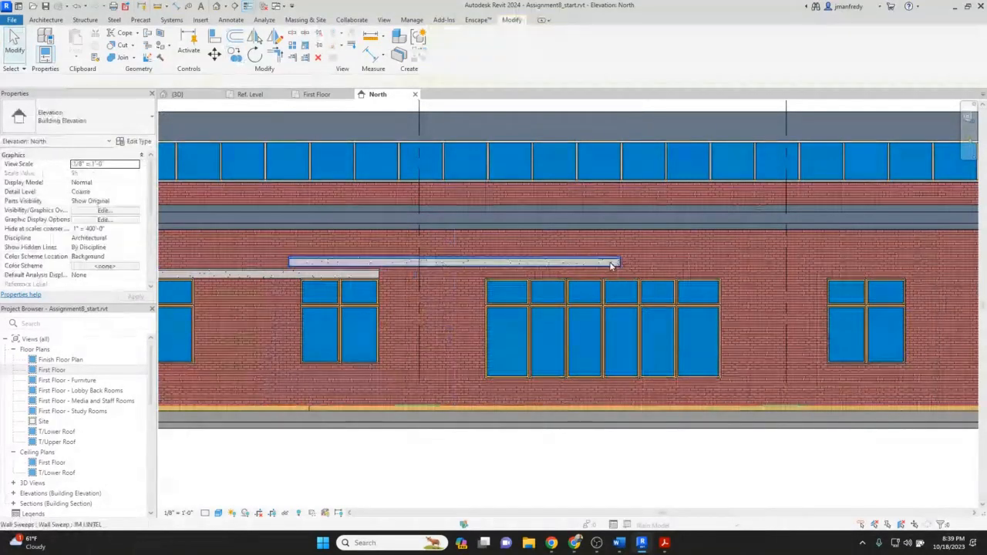
pyautogui.click(611, 265)
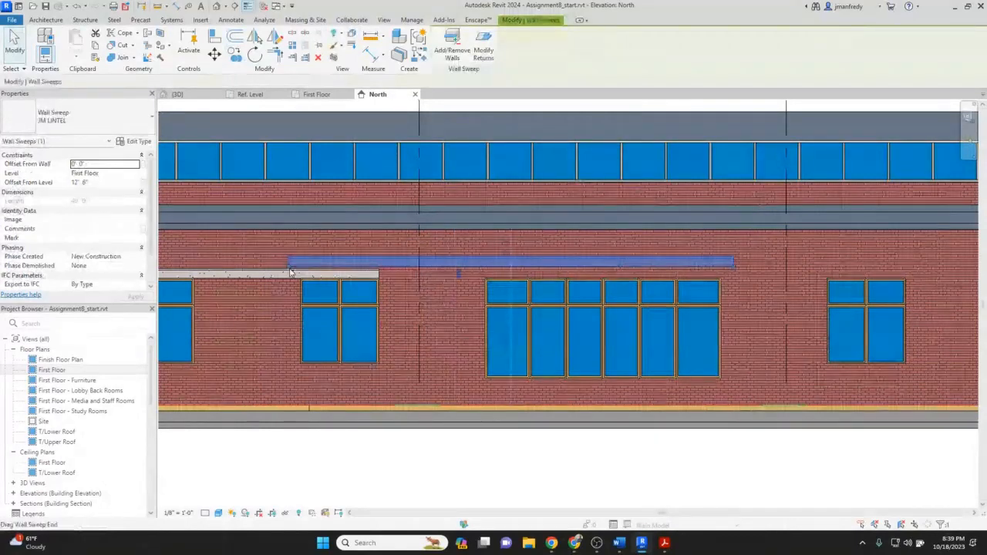
pyautogui.moveTo(289, 267); pyautogui.dragTo(489, 277)
pyautogui.press('Escape')
# Align both ends of the copied lintel sweep with the outer frame edges of the wide window group.
pyautogui.scroll(1, 489, 277)
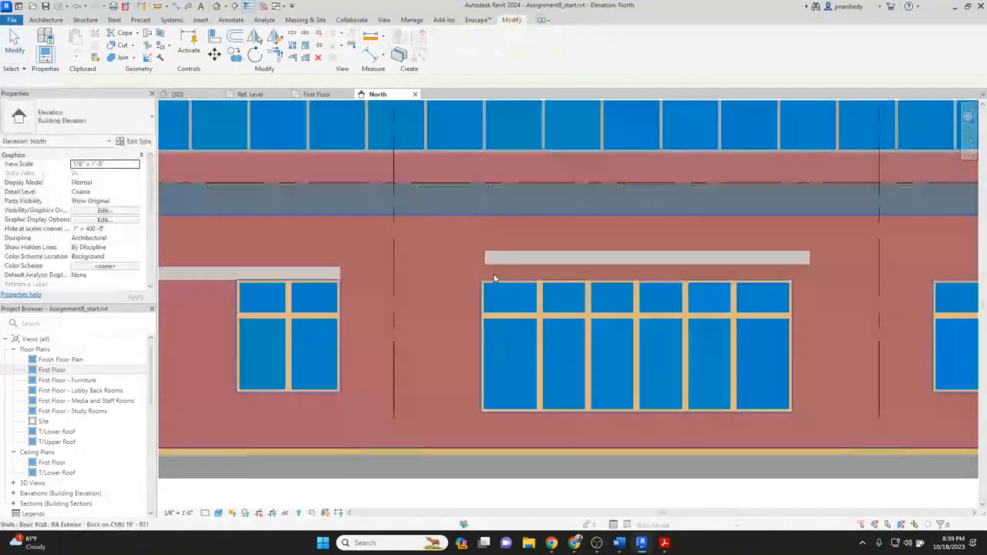
pyautogui.scroll(4, 488, 277)
pyautogui.press('a')
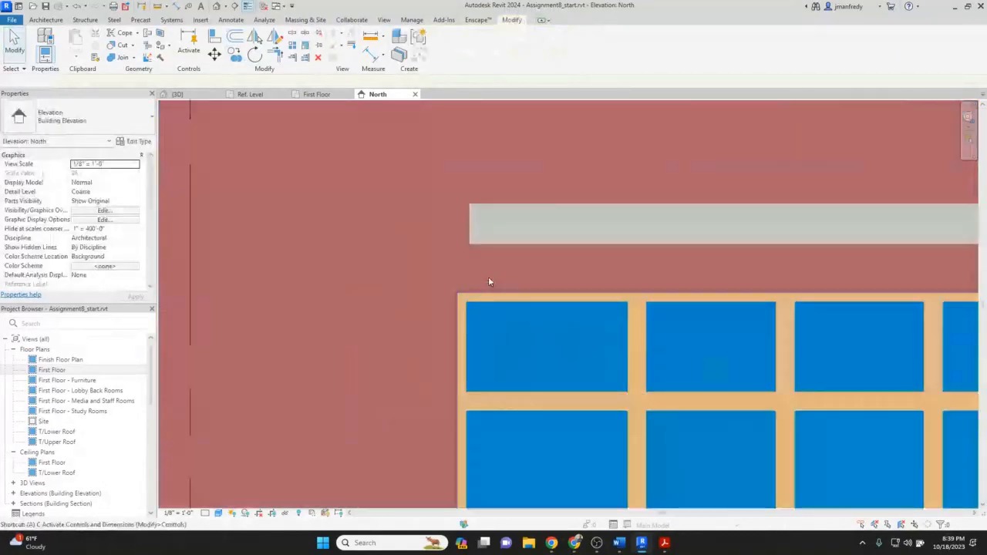
pyautogui.press('l')
pyautogui.click(473, 236)
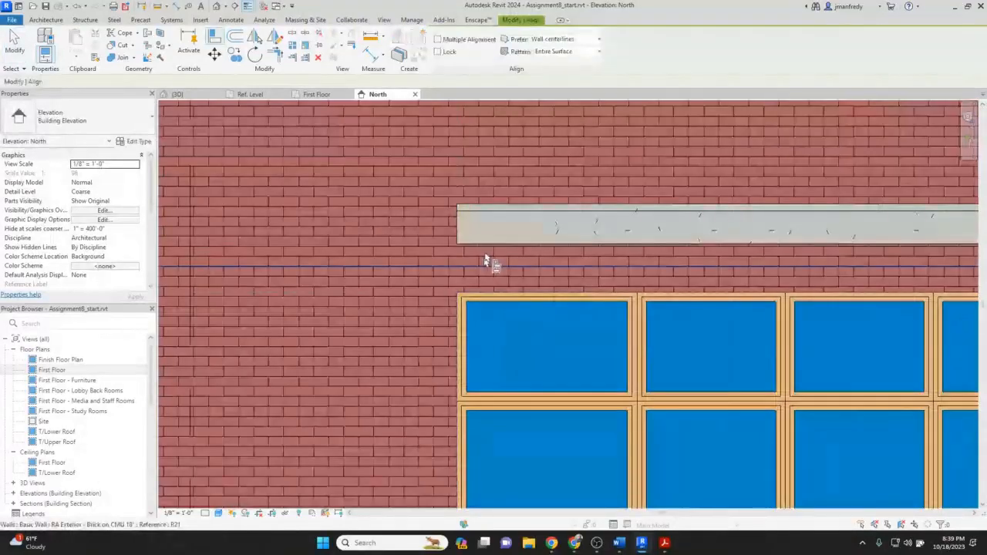
pyautogui.moveTo(658, 261); pyautogui.dragTo(262, 257, button='middle')
pyautogui.moveTo(663, 276); pyautogui.dragTo(282, 257, button='middle')
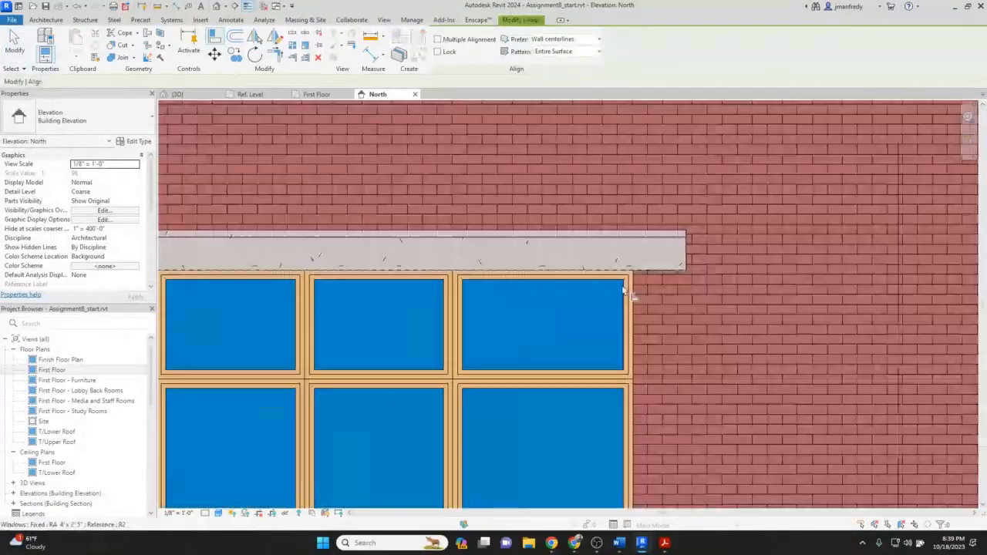
pyautogui.click(630, 289)
pyautogui.click(684, 254)
pyautogui.scroll(-3, 670, 260)
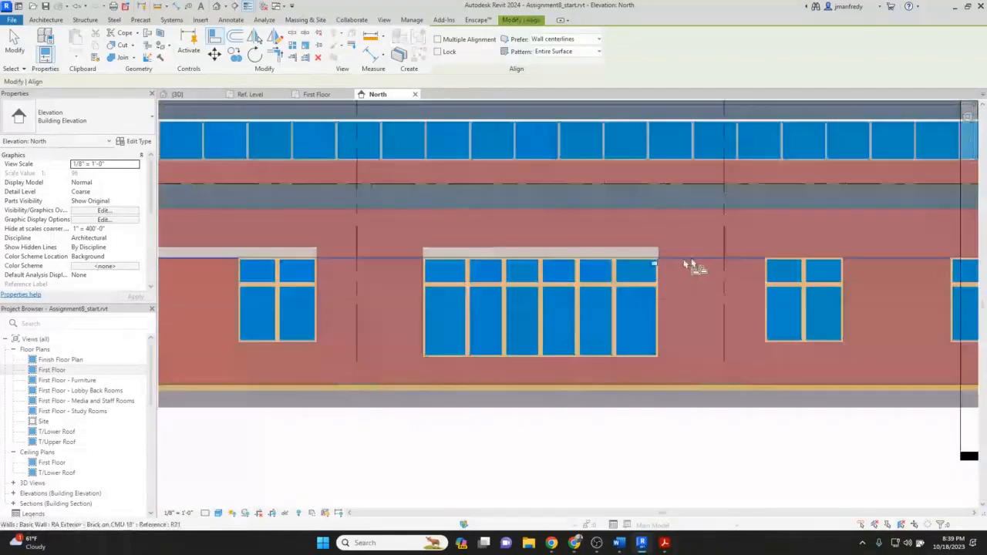
pyautogui.press('Escape')
pyautogui.press('Escape')
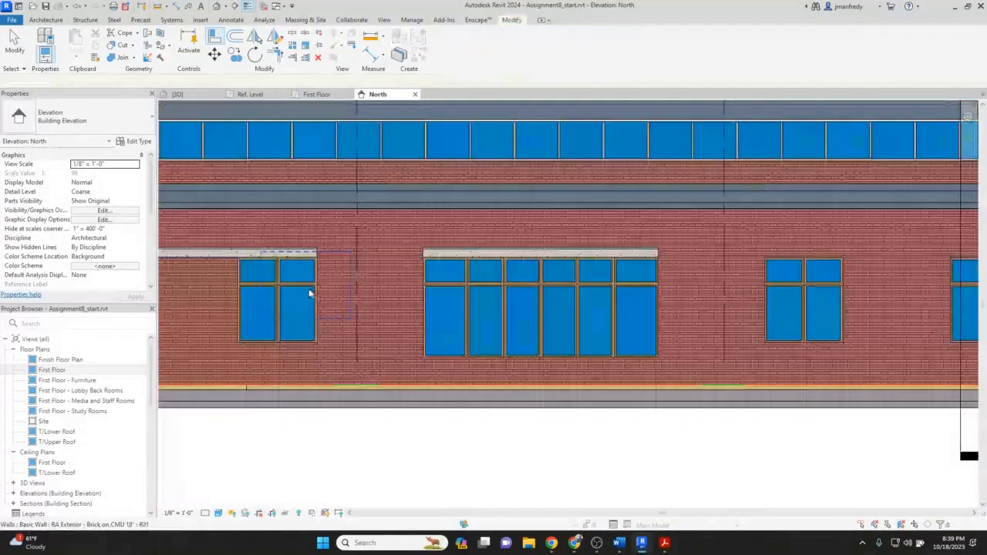
# Create a building section cutting vertically through the North elevation at the lintel over the second window.
pyautogui.moveTo(309, 294); pyautogui.dragTo(480, 275, button='middle')
pyautogui.scroll(-2, 541, 260)
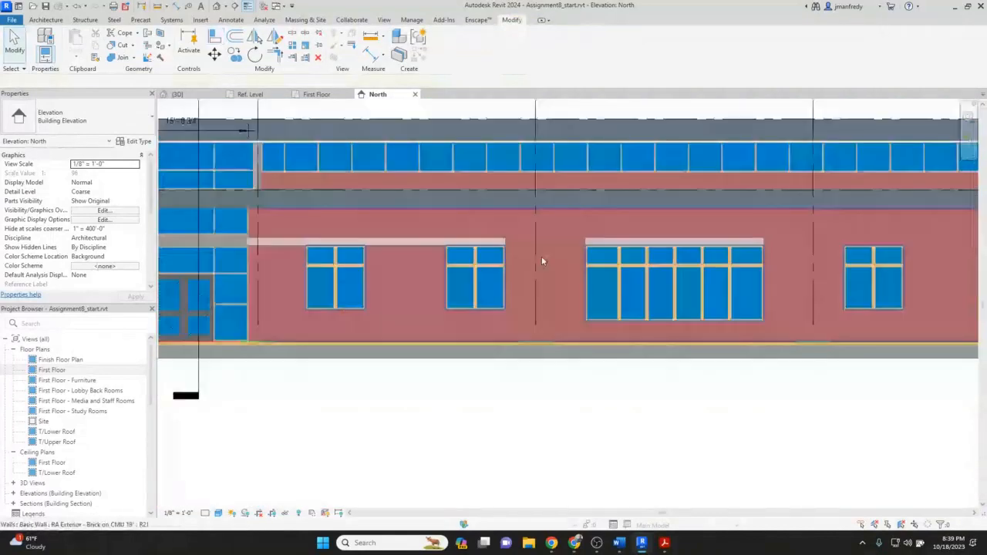
pyautogui.scroll(-2, 541, 259)
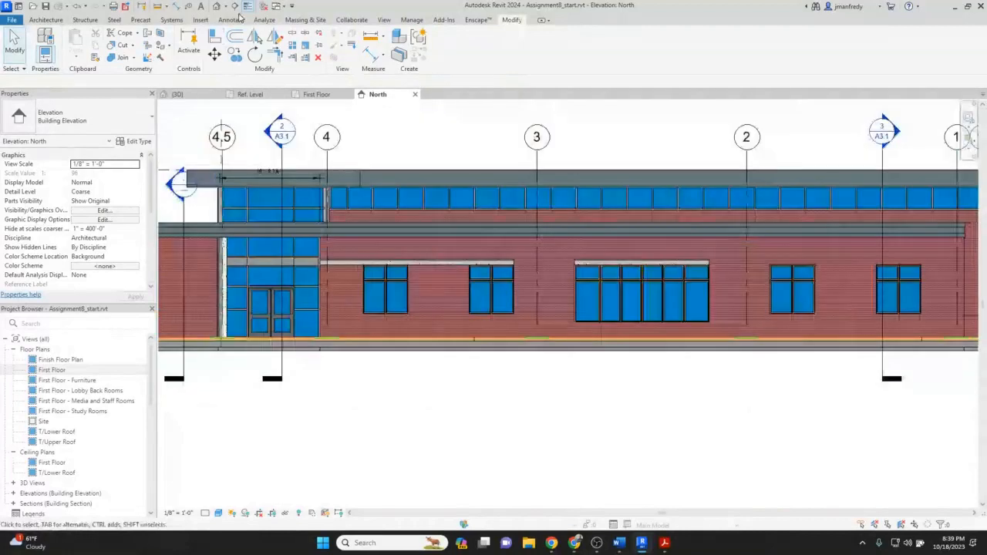
pyautogui.click(238, 6)
pyautogui.click(428, 156)
pyautogui.click(431, 359)
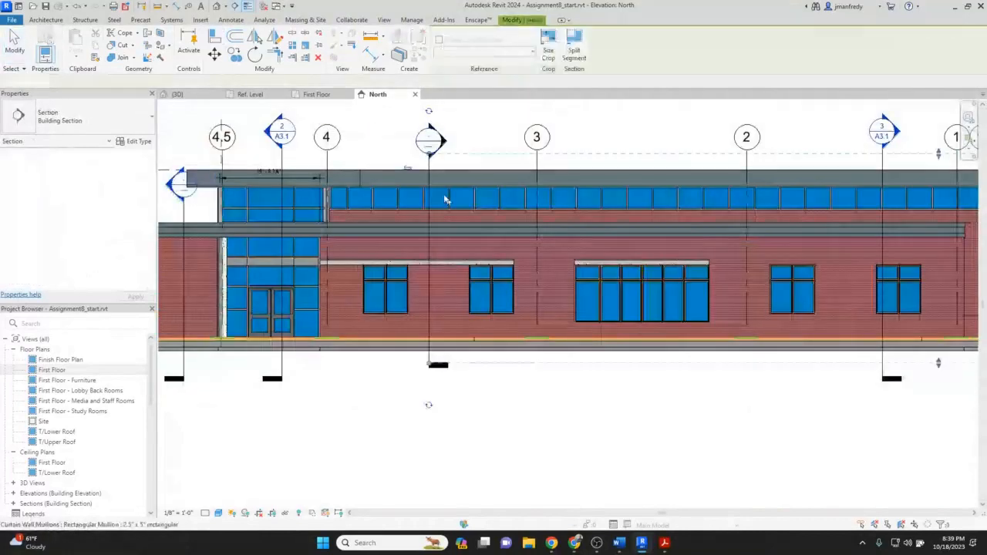
pyautogui.press('Escape')
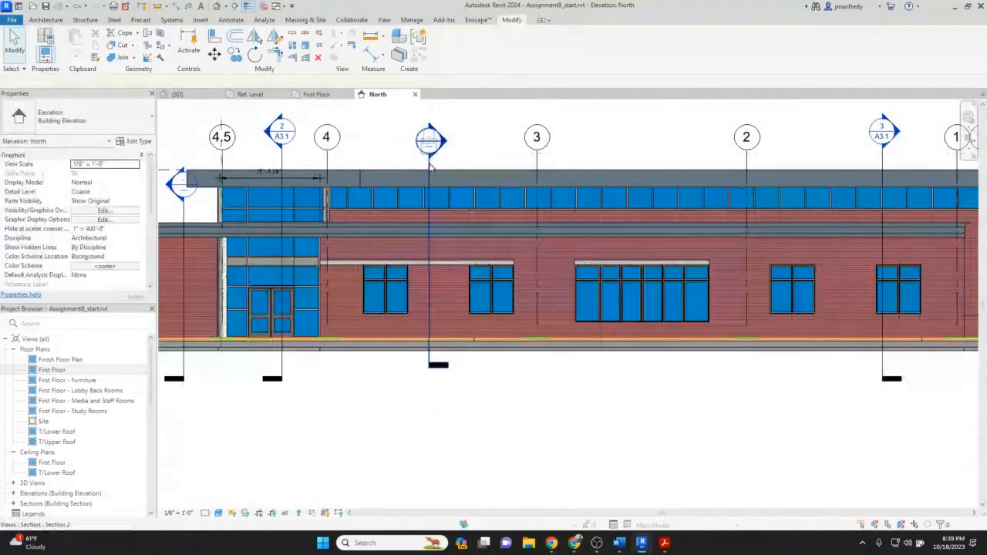
pyautogui.click(430, 188)
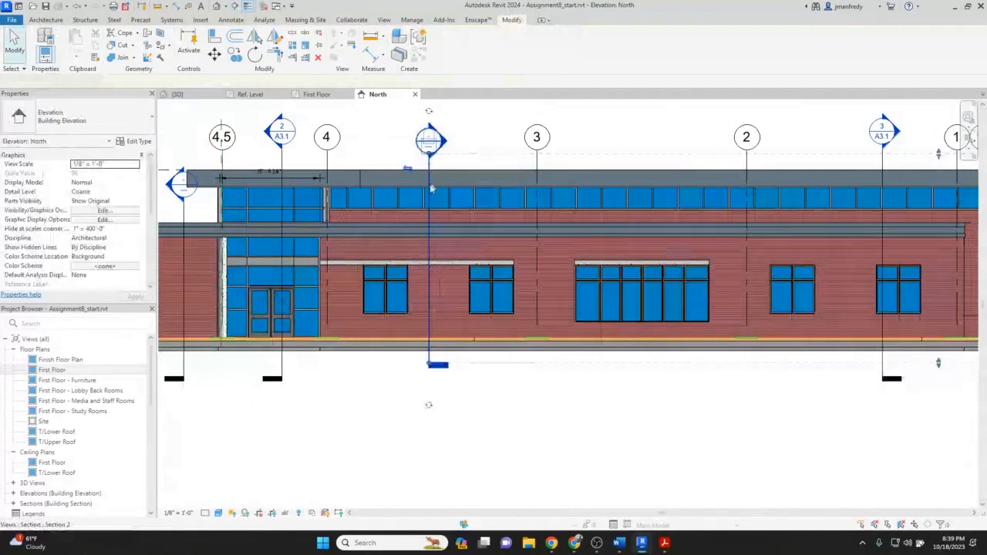
pyautogui.moveTo(432, 188); pyautogui.dragTo(481, 192)
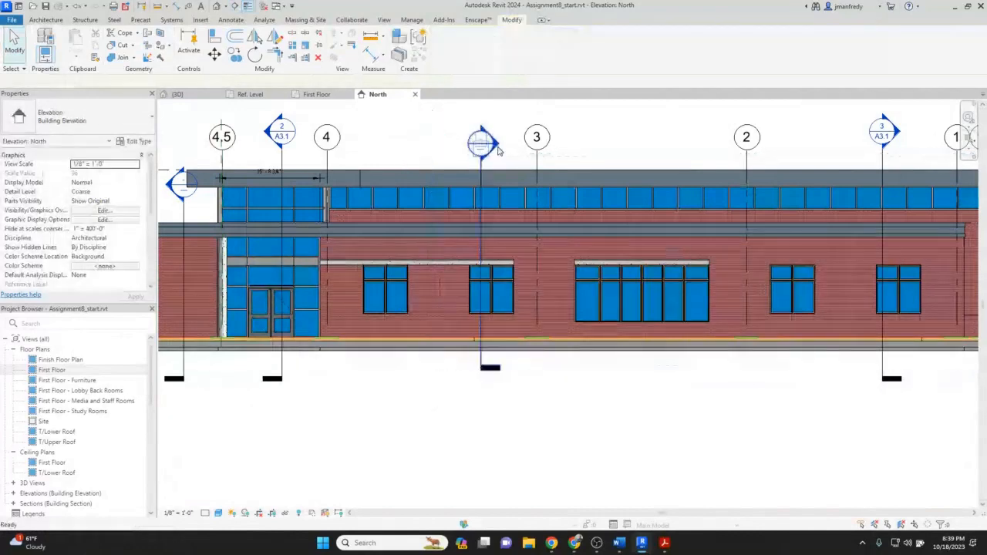
# Open Section 2 zoomed on the lintel and set the view to Fine detail with Shaded visual style.
pyautogui.doubleClick(481, 143)
pyautogui.scroll(2, 466, 316)
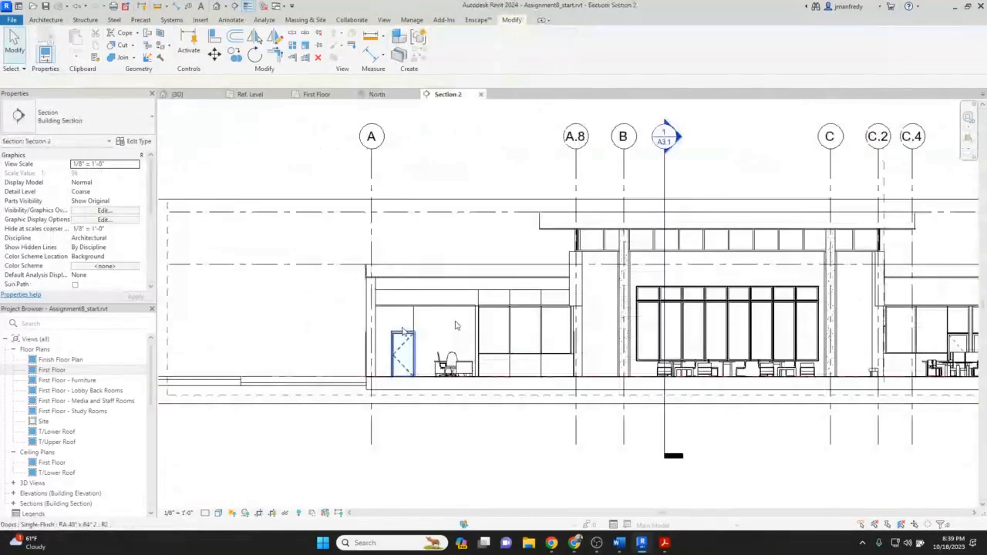
pyautogui.scroll(9, 872, 291)
pyautogui.moveTo(817, 317); pyautogui.dragTo(504, 279, button='middle')
pyautogui.click(521, 292)
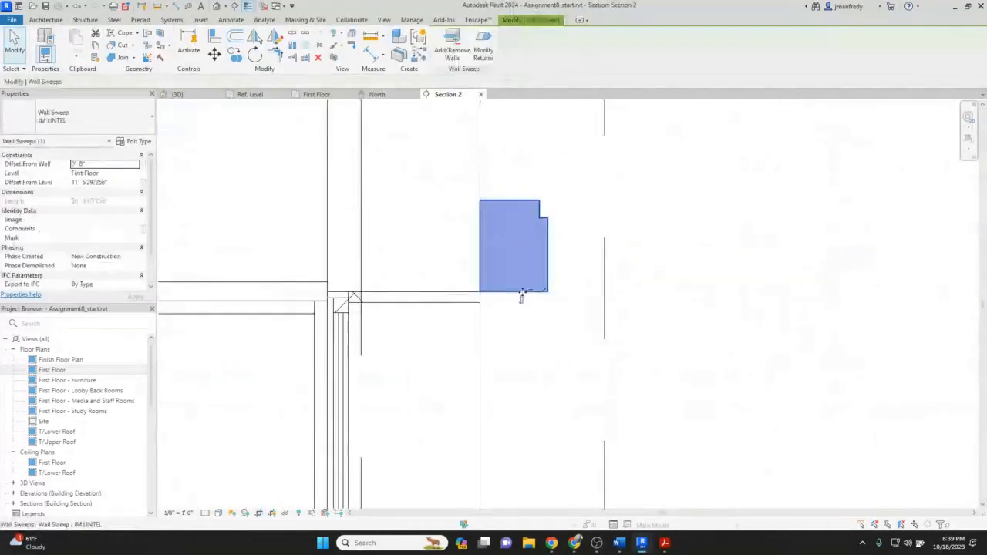
pyautogui.click(205, 513)
pyautogui.click(219, 501)
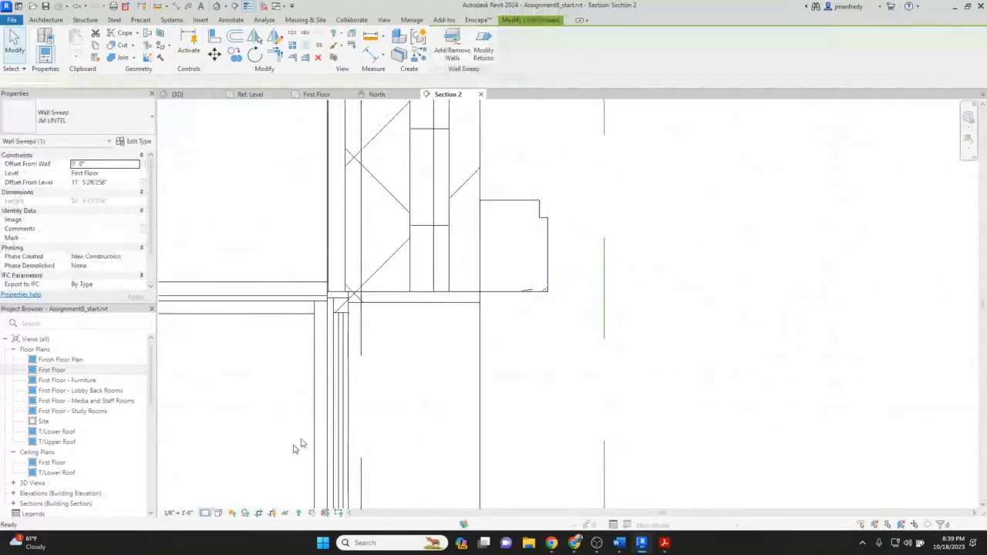
pyautogui.click(303, 443)
pyautogui.moveTo(303, 432); pyautogui.dragTo(298, 512, button='middle')
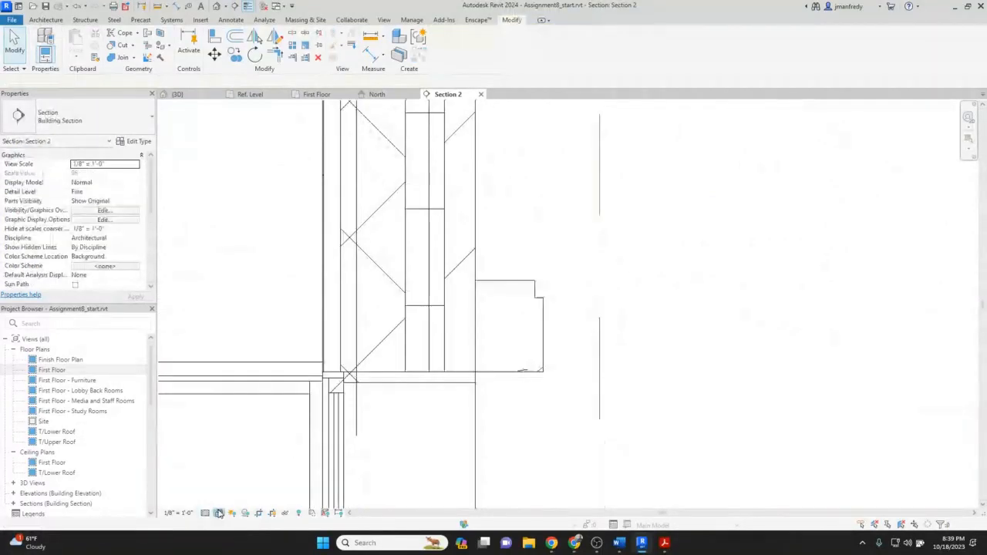
pyautogui.click(219, 513)
pyautogui.click(237, 470)
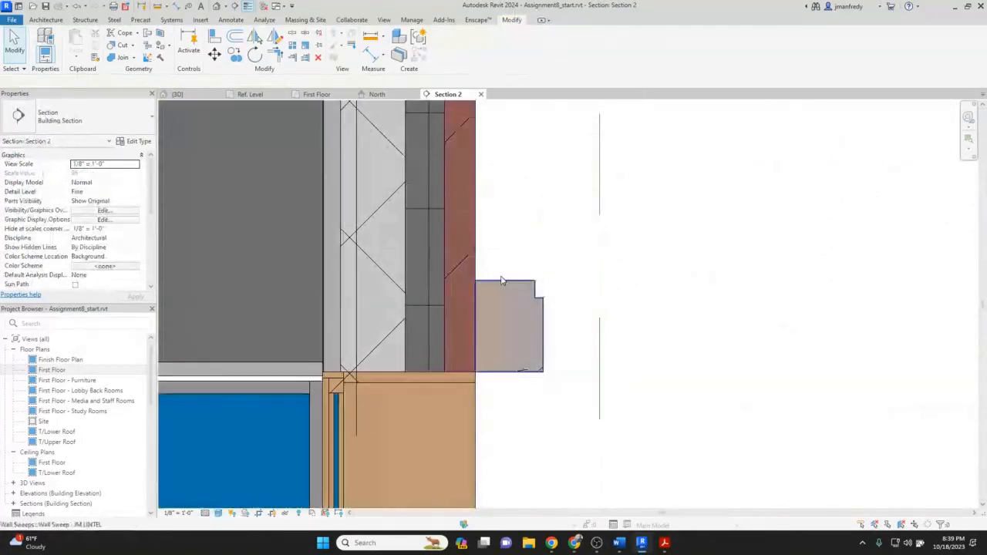
# Examine the limestone lintel detail in the construction drawing PDF.
pyautogui.moveTo(664, 543)
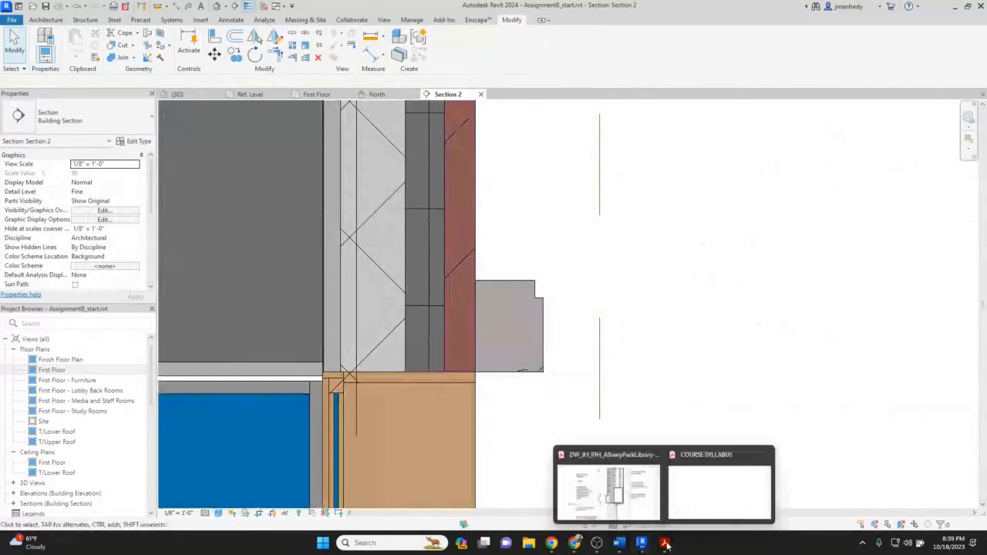
pyautogui.click(609, 486)
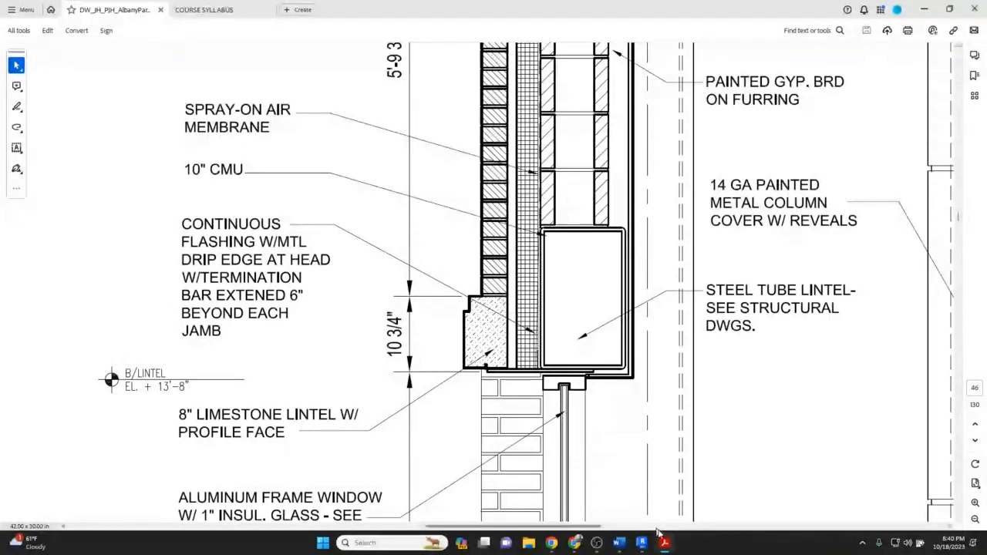
pyautogui.moveTo(665, 546)
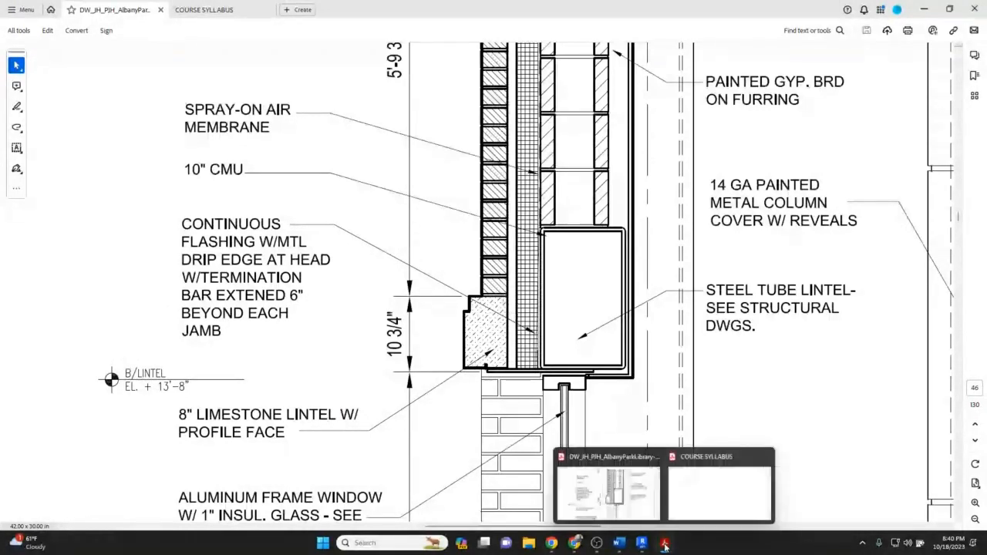
pyautogui.click(642, 544)
# Set the lintel sweep's Offset From Wall to -3 5/8".
pyautogui.click(525, 370)
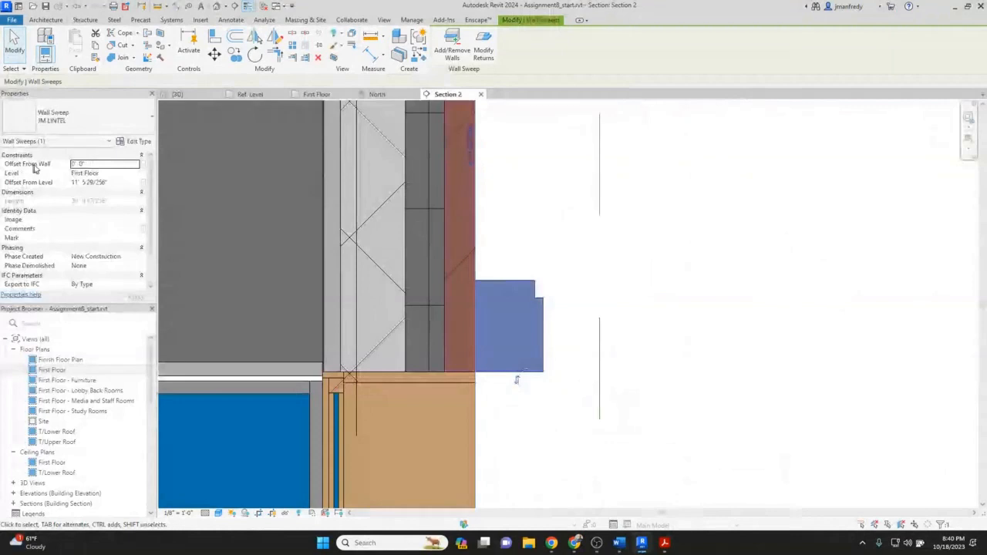
pyautogui.click(92, 164)
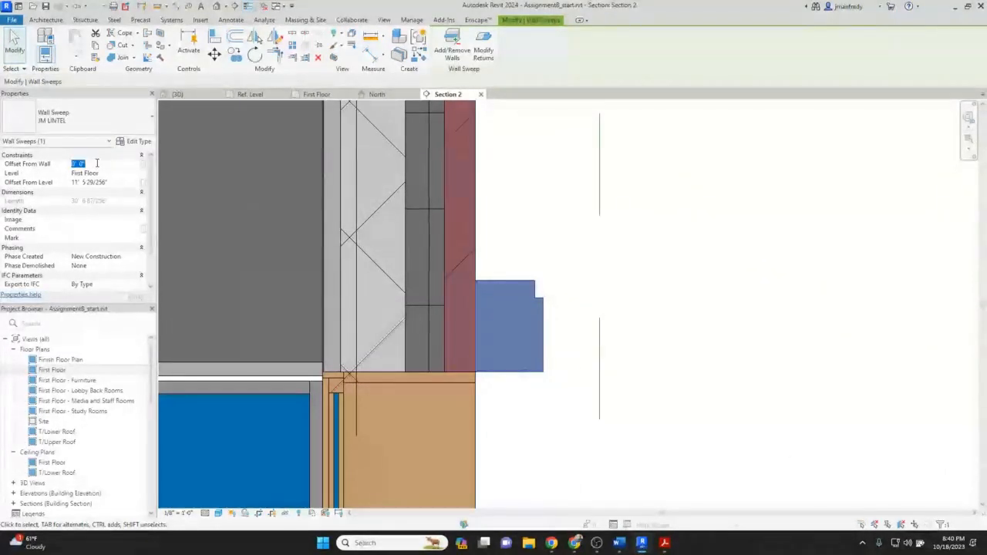
pyautogui.write('-3 5')
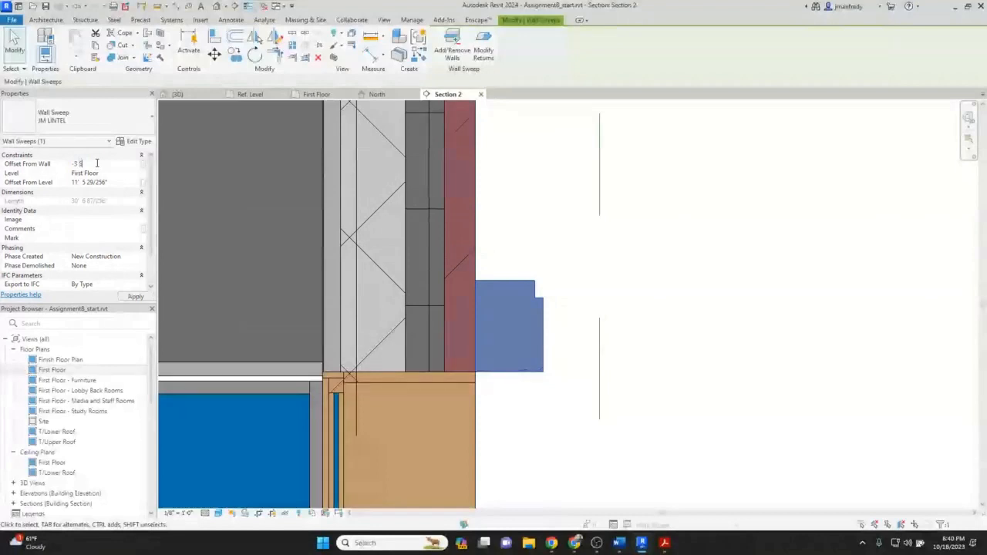
pyautogui.write('/8"')
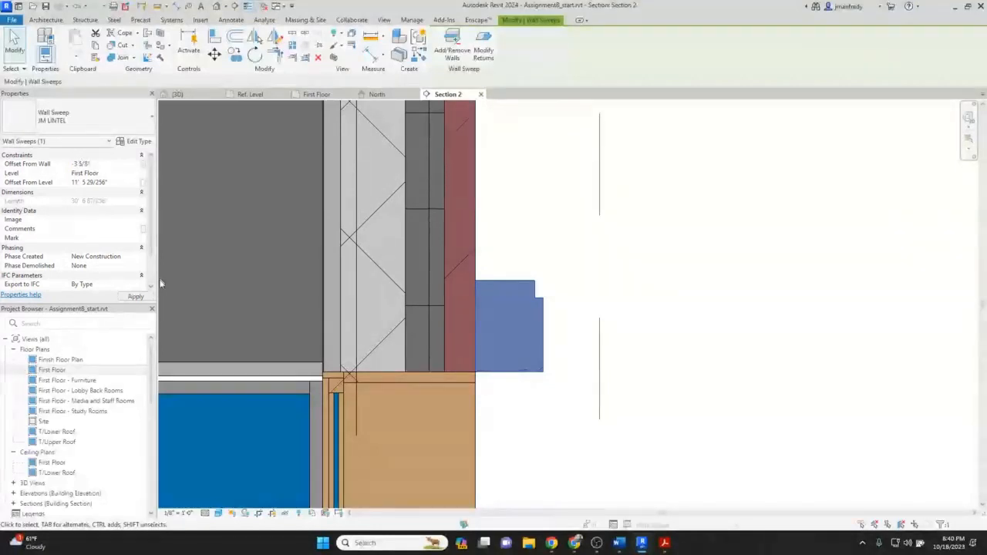
pyautogui.click(137, 296)
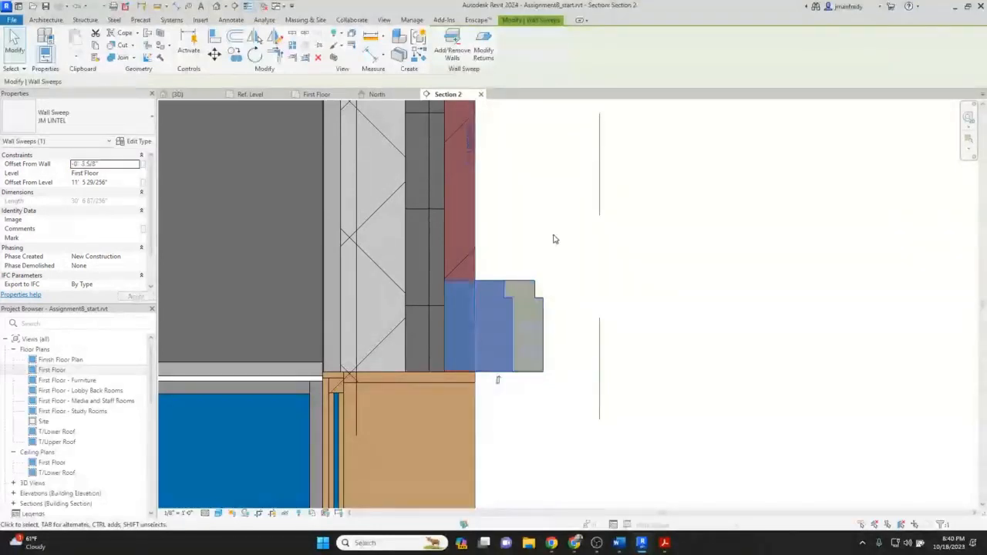
# Select the second lintel sweep beyond the cut and apply the entered Offset From Wall value to it.
pyautogui.click(540, 276)
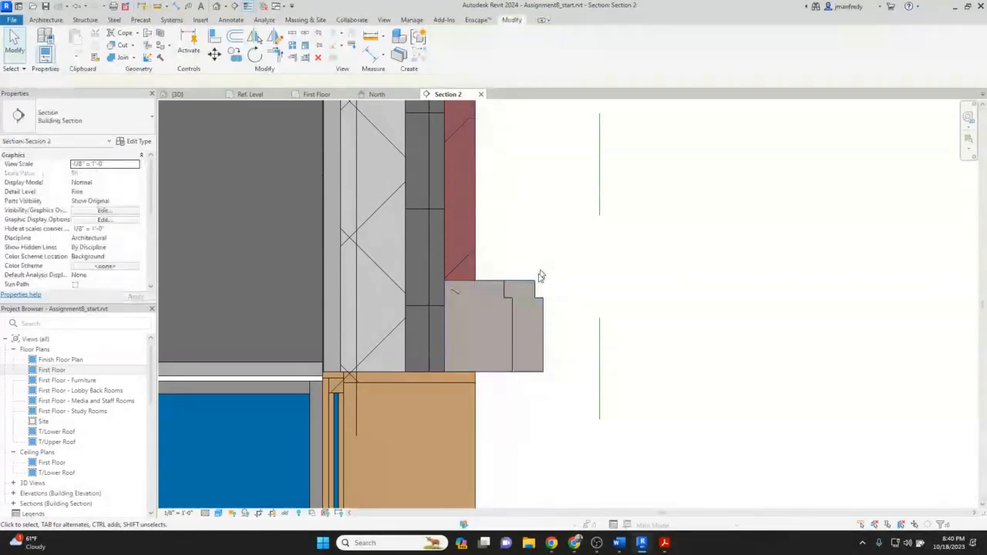
pyautogui.click(539, 282)
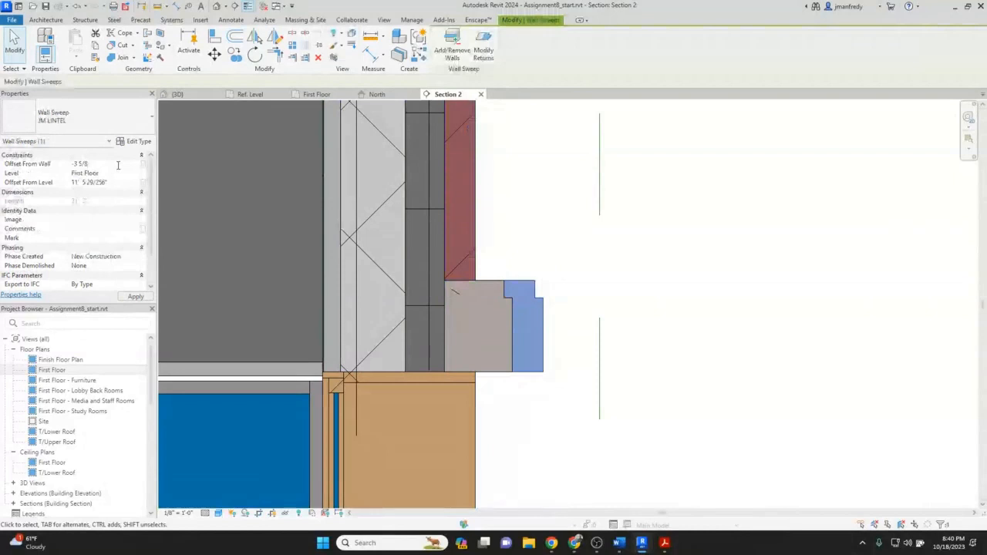
pyautogui.press('Return')
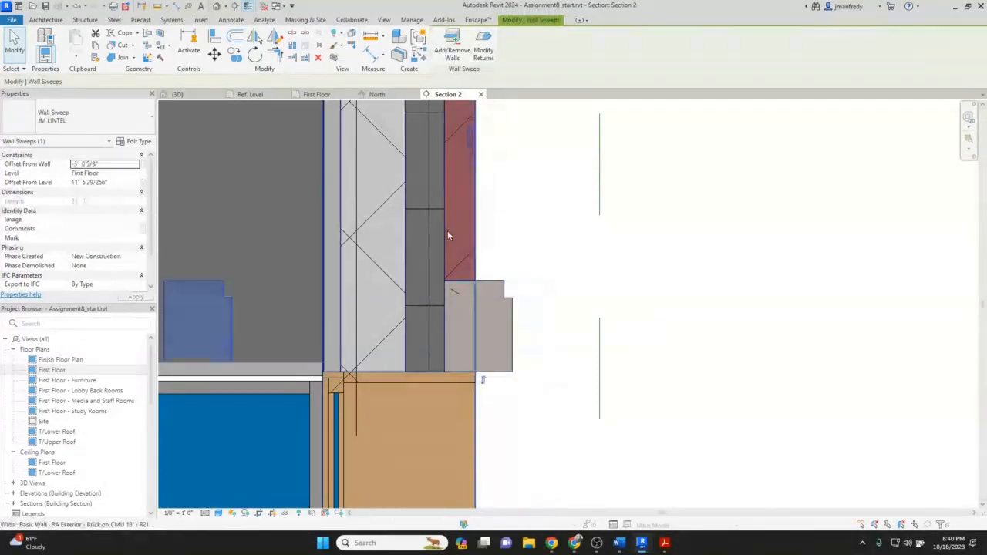
pyautogui.click(511, 266)
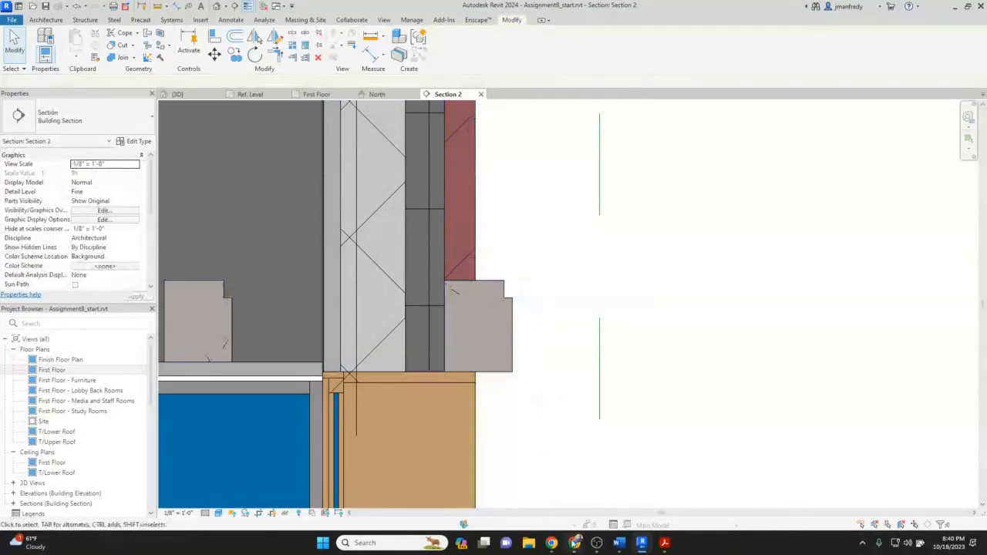
# Compare the limestone lintel detail in the construction drawing PDF against the lintel in the Revit section.
pyautogui.moveTo(663, 545)
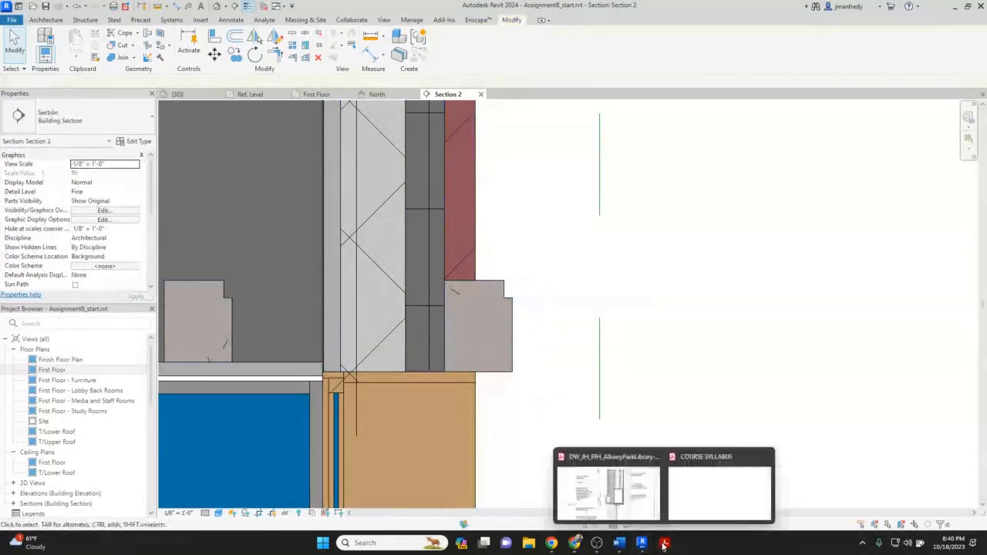
pyautogui.click(607, 487)
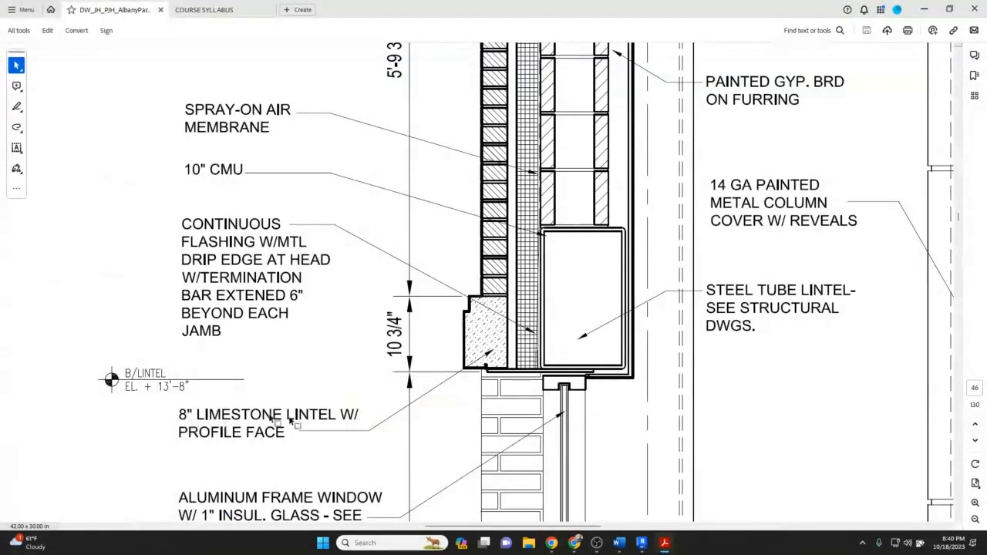
pyautogui.moveTo(641, 545)
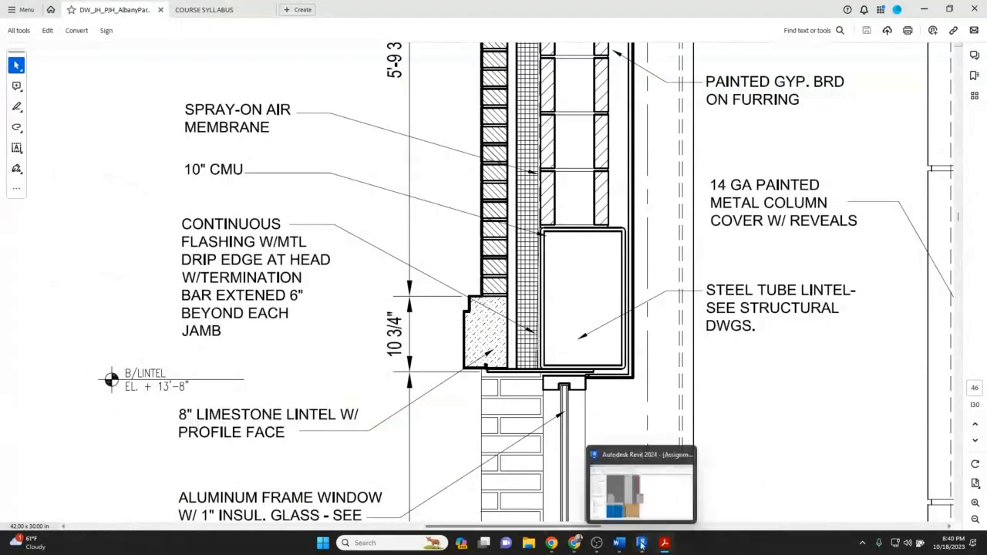
pyautogui.click(641, 545)
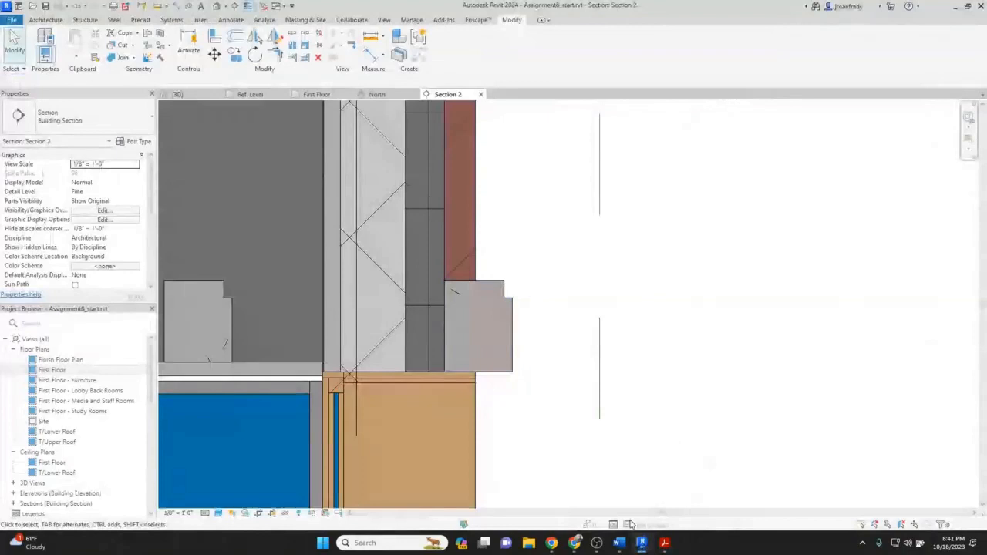
pyautogui.click(641, 544)
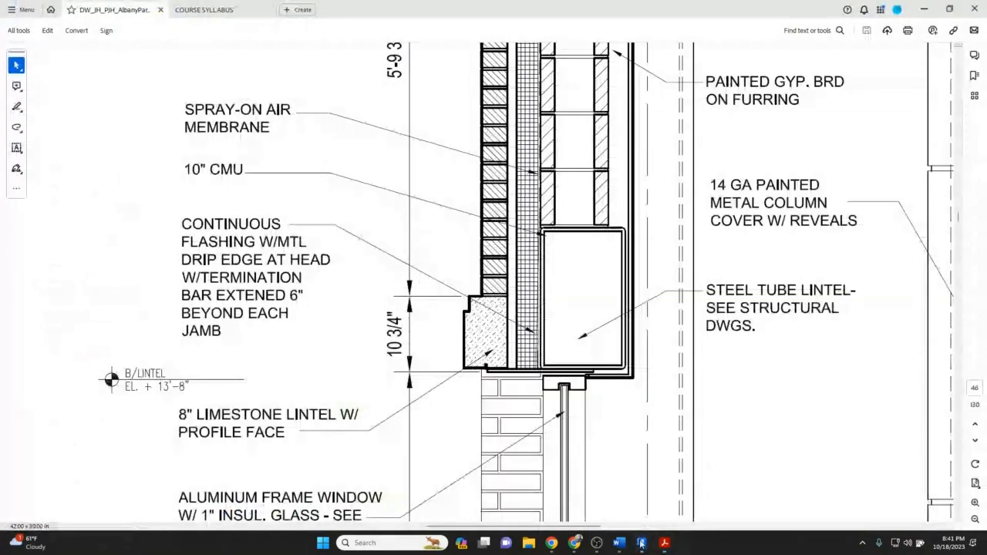
pyautogui.click(641, 545)
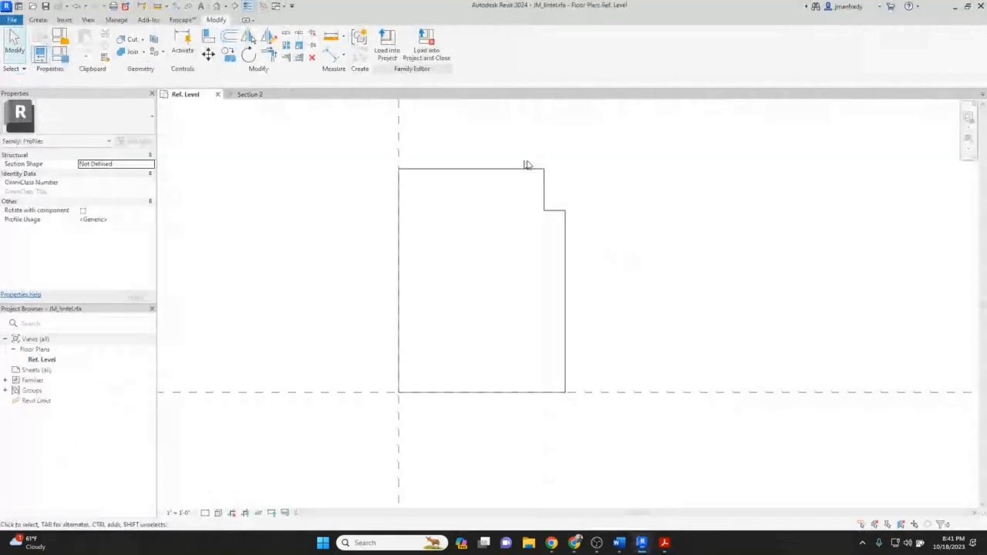
# Narrow the JM_lintel profile by moving its outer edge lines inward, and reload it into the project overwriting the existing version.
pyautogui.moveTo(603, 190); pyautogui.dragTo(525, 245)
pyautogui.click(208, 55)
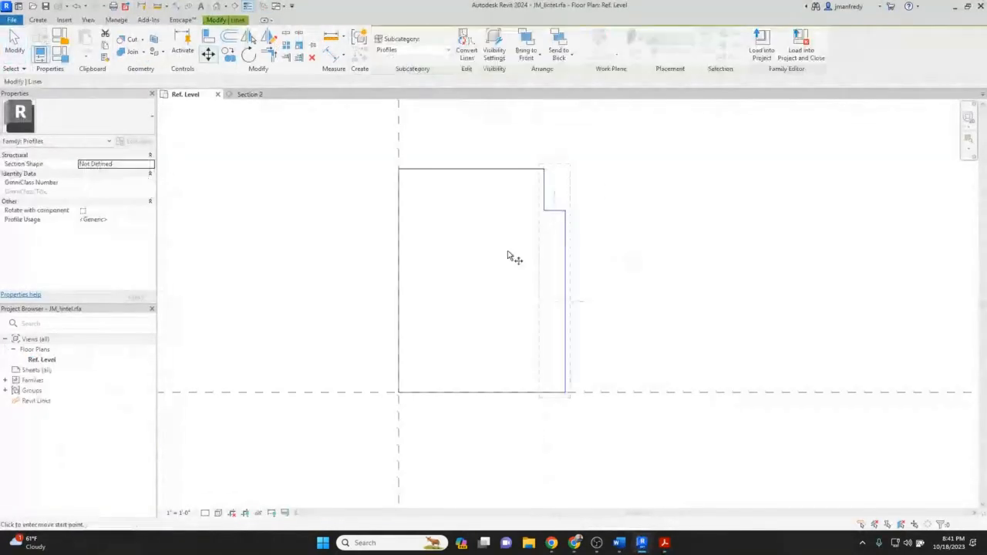
pyautogui.click(509, 257)
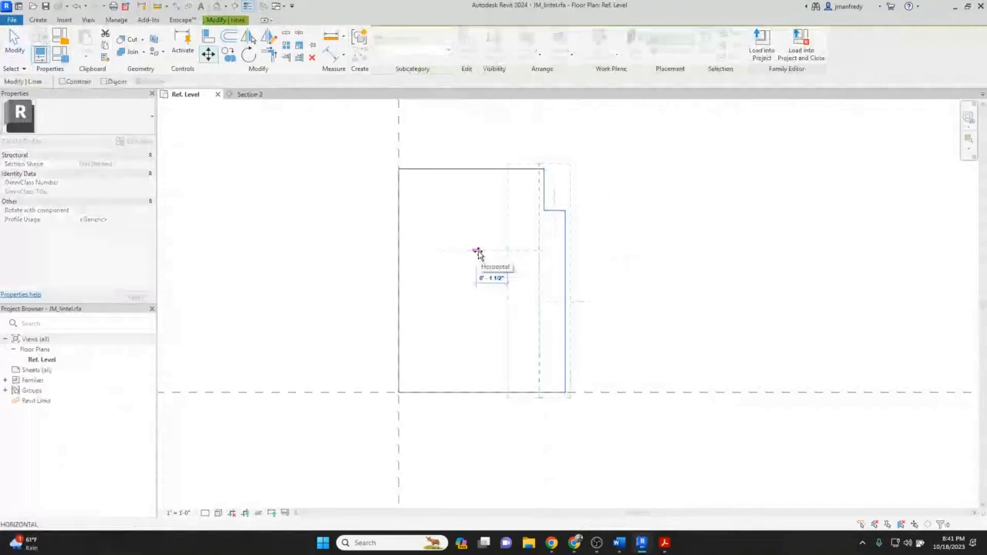
pyautogui.click(477, 252)
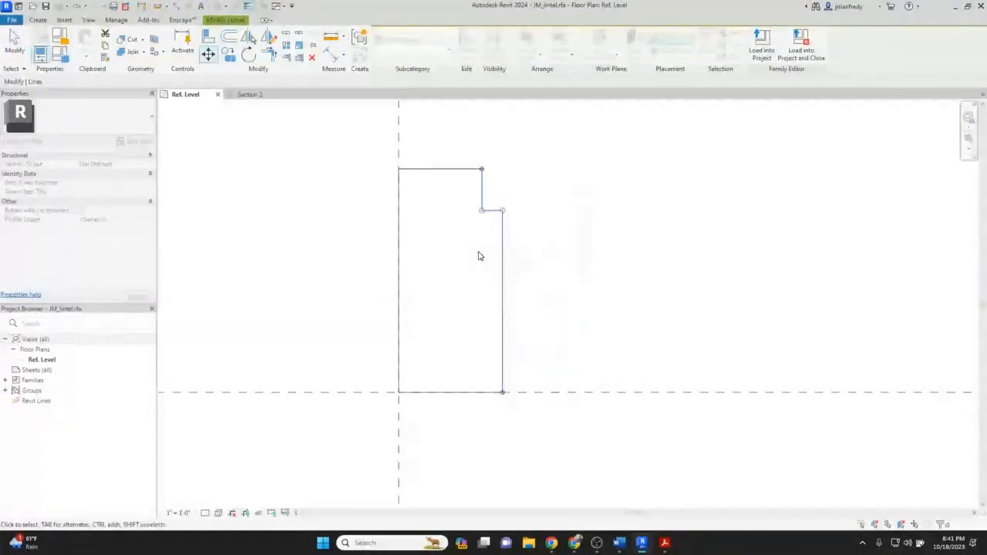
pyautogui.press('Escape')
pyautogui.click(386, 47)
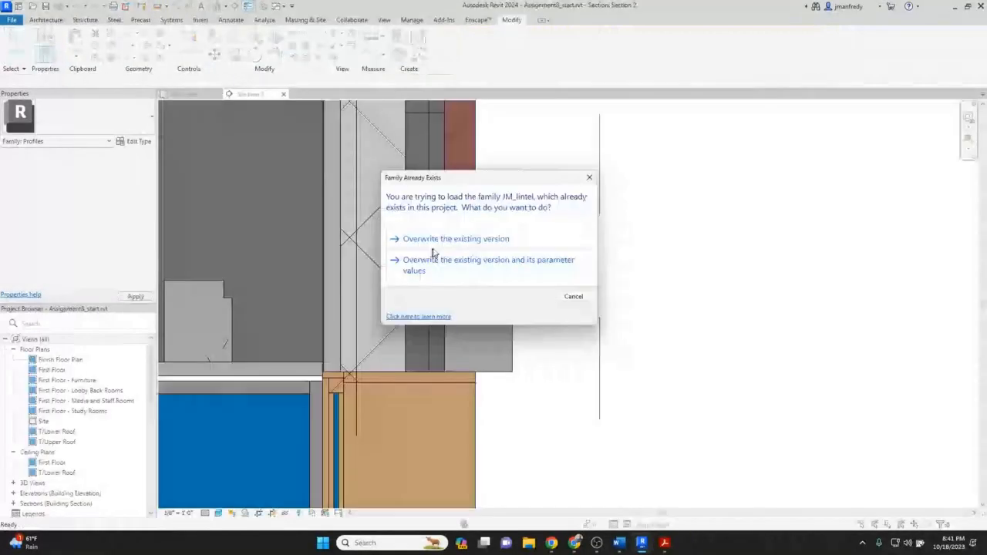
pyautogui.click(455, 239)
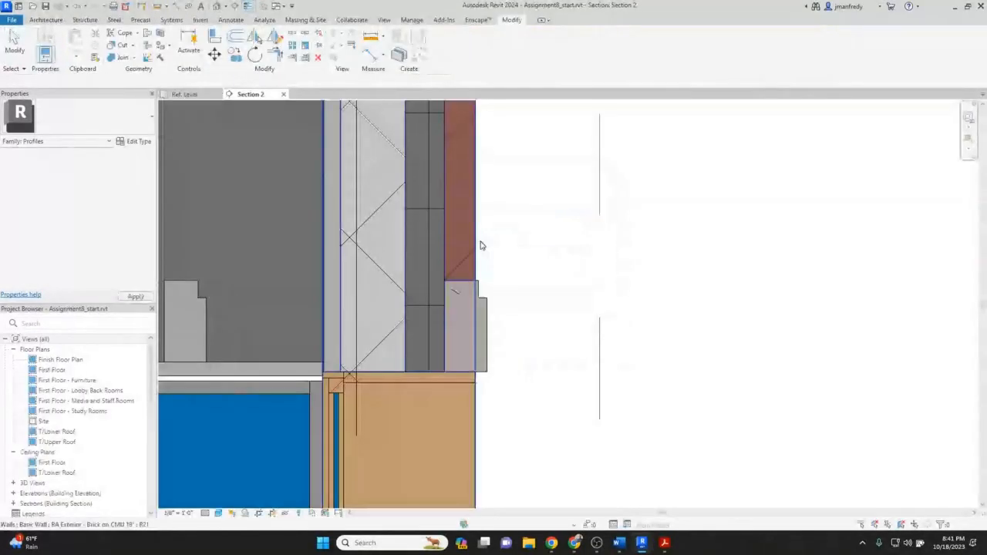
# Inspect the reloaded lintel sweeps in Section 2 and in the 3D view of the North elevation windows.
pyautogui.scroll(3, 481, 245)
pyautogui.scroll(1, 481, 274)
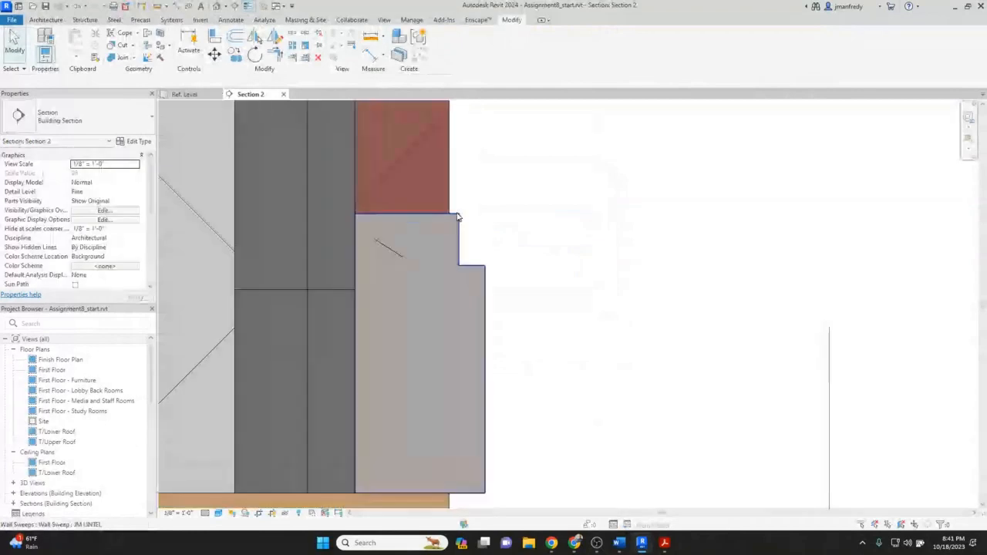
pyautogui.click(276, 7)
pyautogui.click(293, 48)
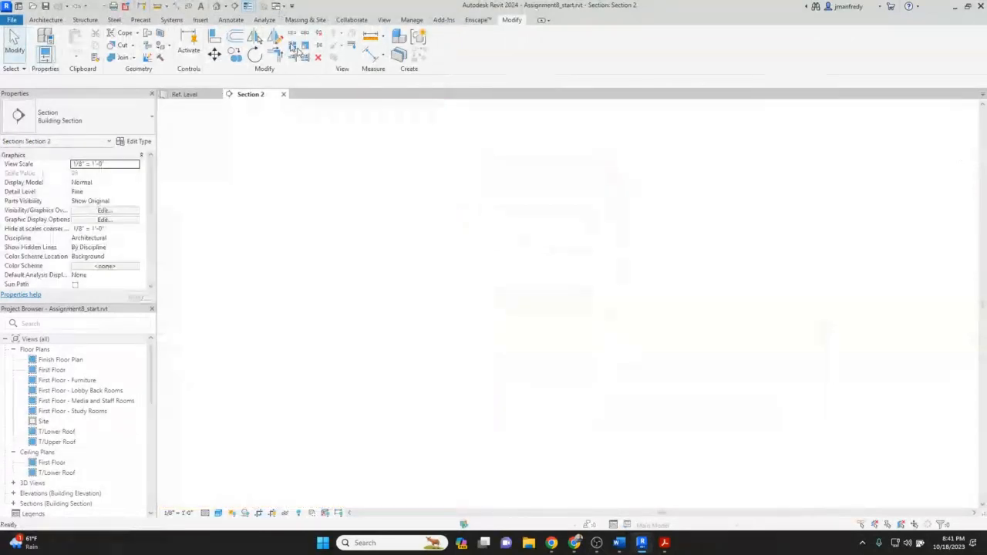
pyautogui.scroll(2, 635, 362)
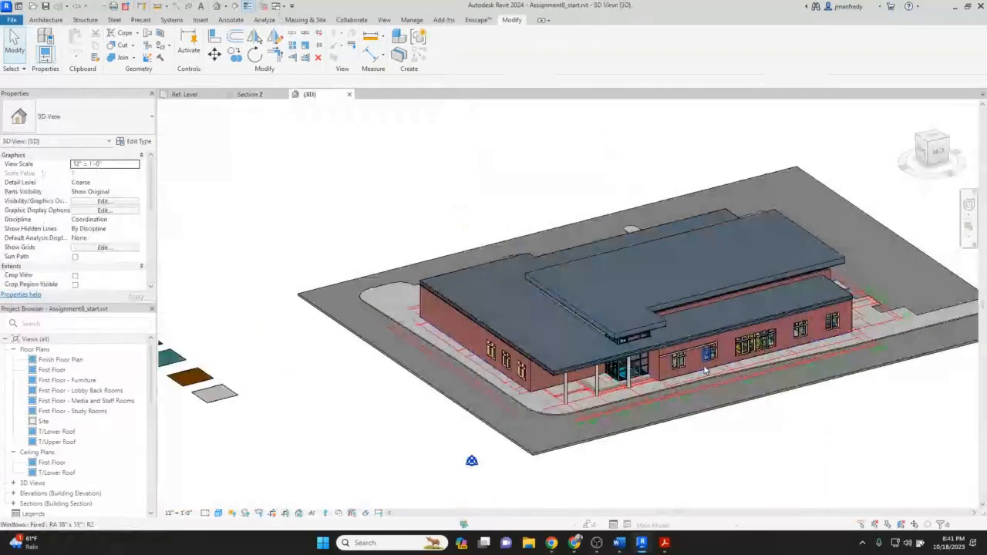
pyautogui.scroll(5, 704, 372)
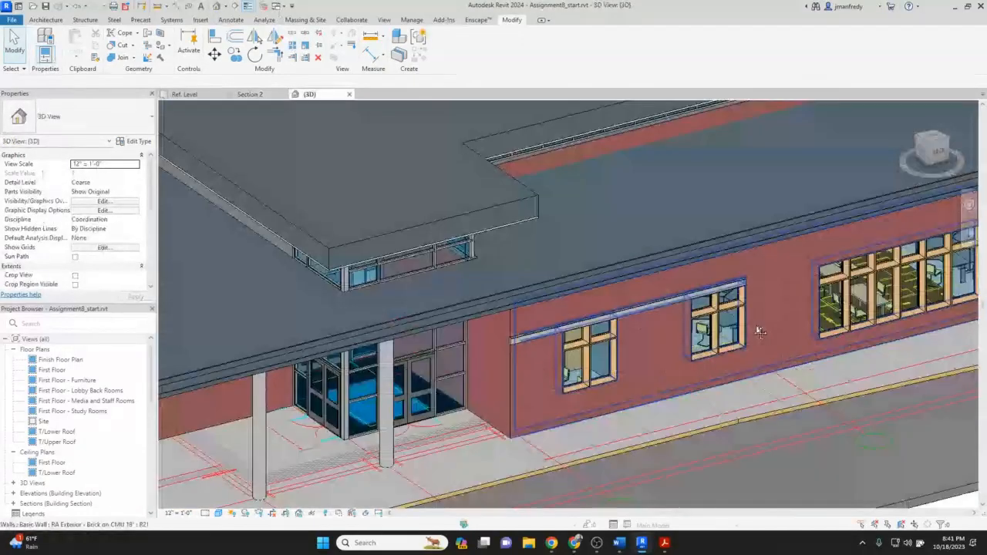
pyautogui.scroll(2, 759, 332)
pyautogui.scroll(3, 578, 273)
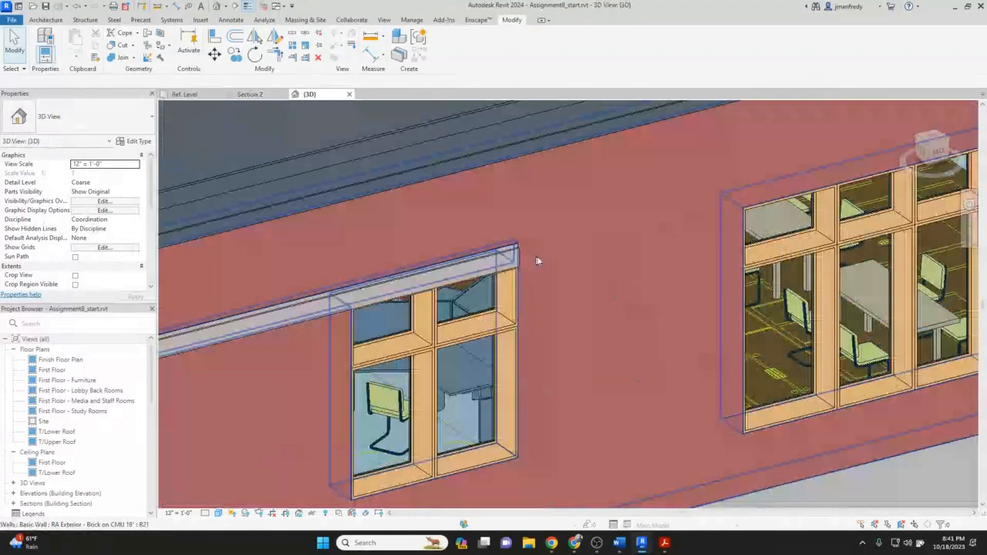
pyautogui.scroll(-2, 538, 260)
pyautogui.click(515, 259)
pyautogui.keyDown('shift'); pyautogui.moveTo(544, 262); pyautogui.dragTo(509, 336, button='middle'); pyautogui.keyUp('shift')
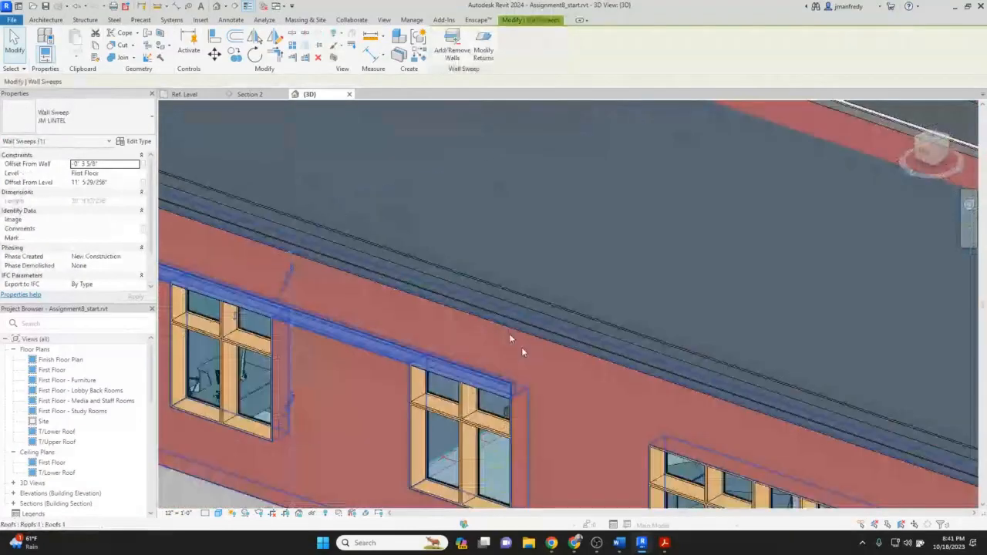
pyautogui.press('Escape')
pyautogui.scroll(4, 521, 399)
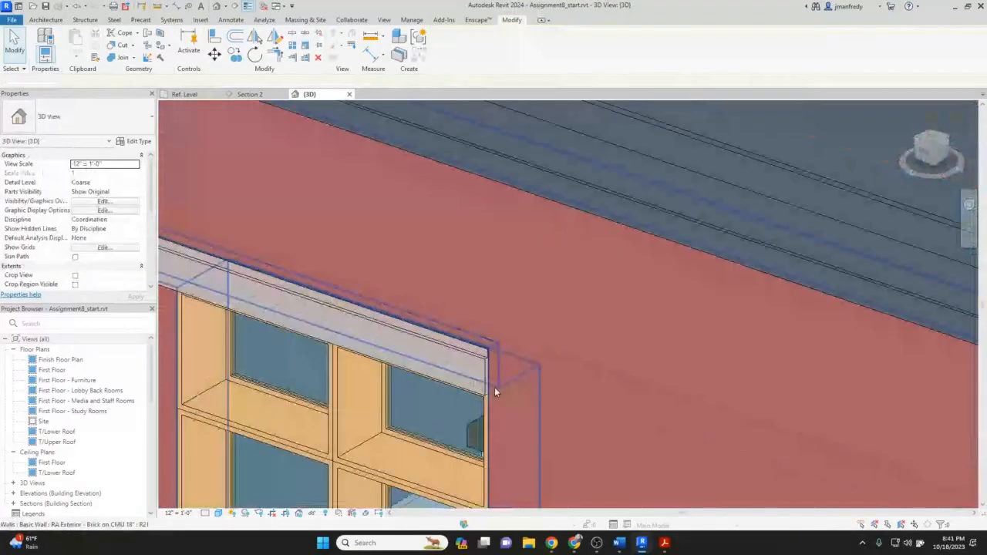
pyautogui.scroll(3, 495, 392)
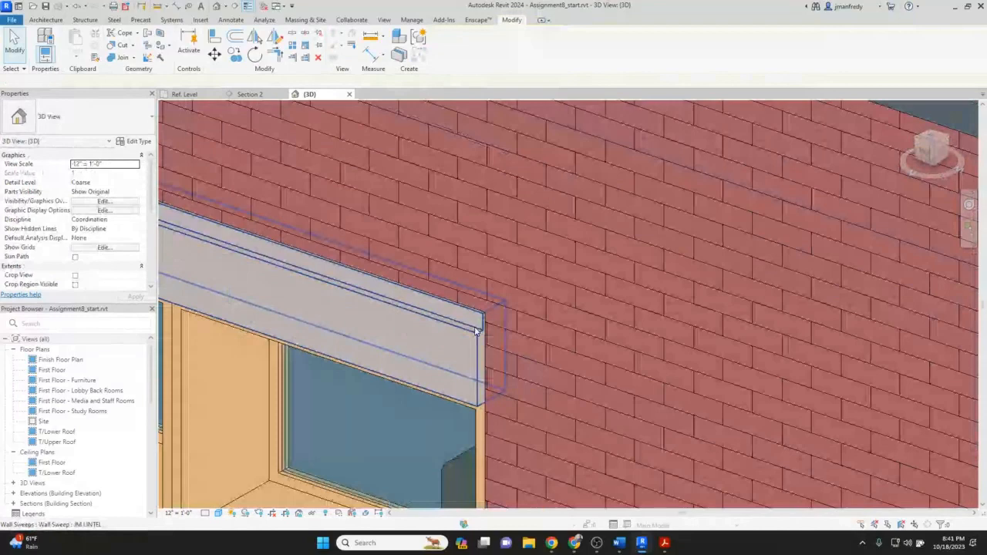
pyautogui.scroll(-3, 476, 330)
pyautogui.scroll(-5, 511, 316)
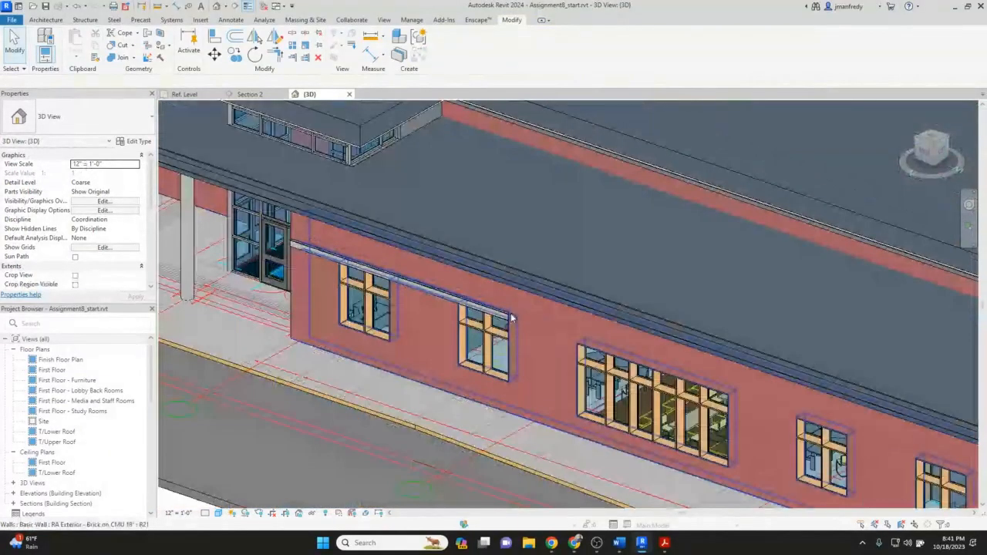
pyautogui.keyDown('shift'); pyautogui.moveTo(510, 316); pyautogui.dragTo(390, 352, button='middle'); pyautogui.keyUp('shift')
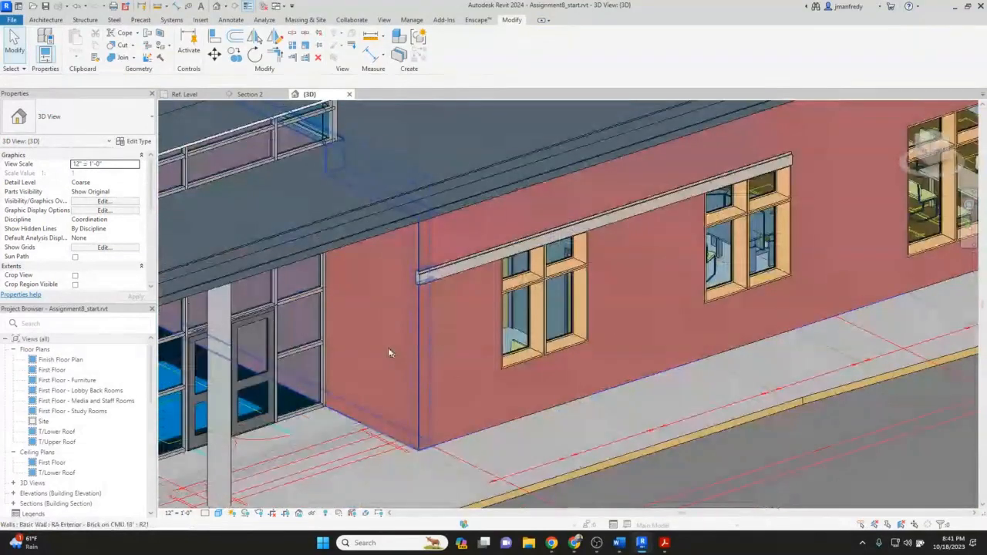
pyautogui.scroll(2, 387, 348)
pyautogui.moveTo(401, 273); pyautogui.dragTo(424, 280, button='middle')
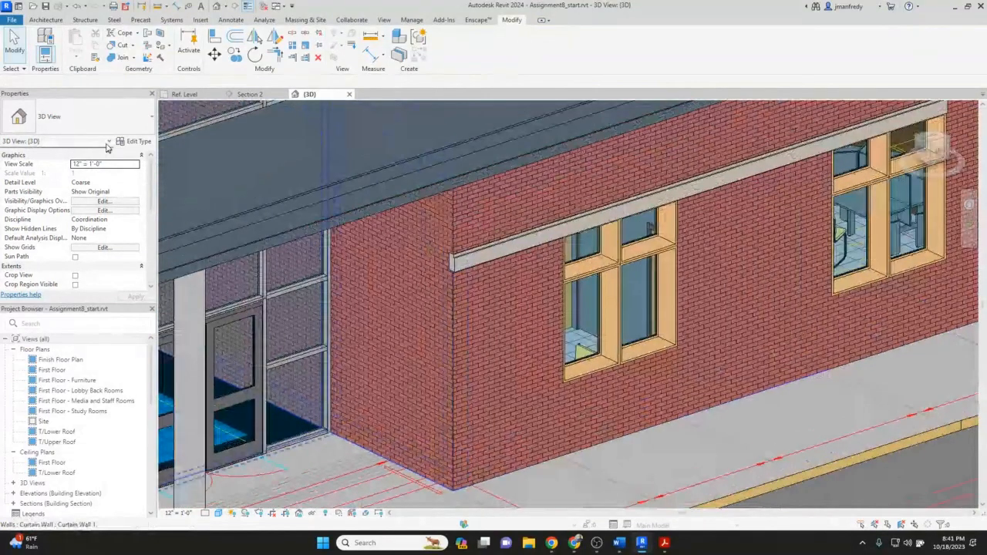
# Place a JM LINTEL wall sweep on the wall beside the entrance, loading the profile into the project when prompted.
pyautogui.click(45, 20)
pyautogui.click(41, 55)
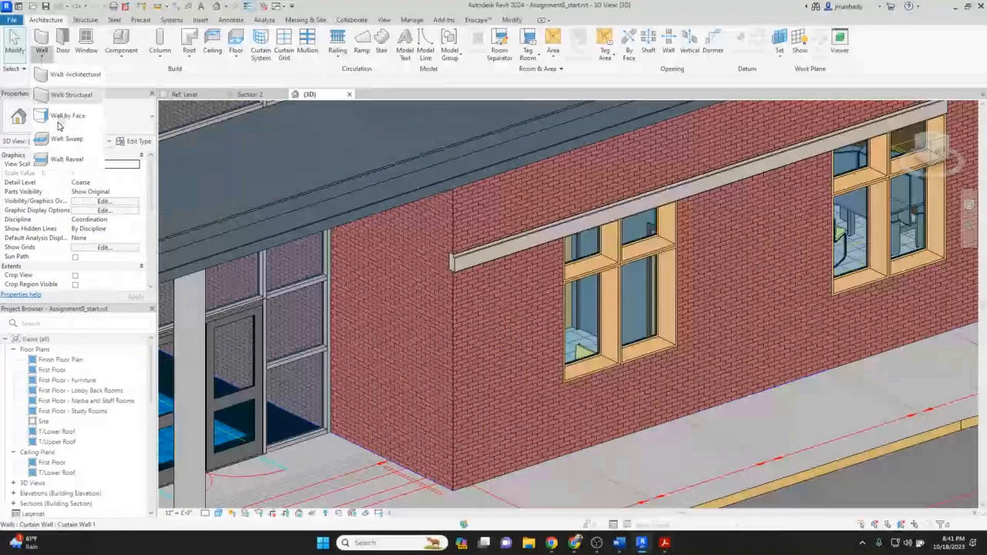
pyautogui.click(67, 139)
pyautogui.click(77, 118)
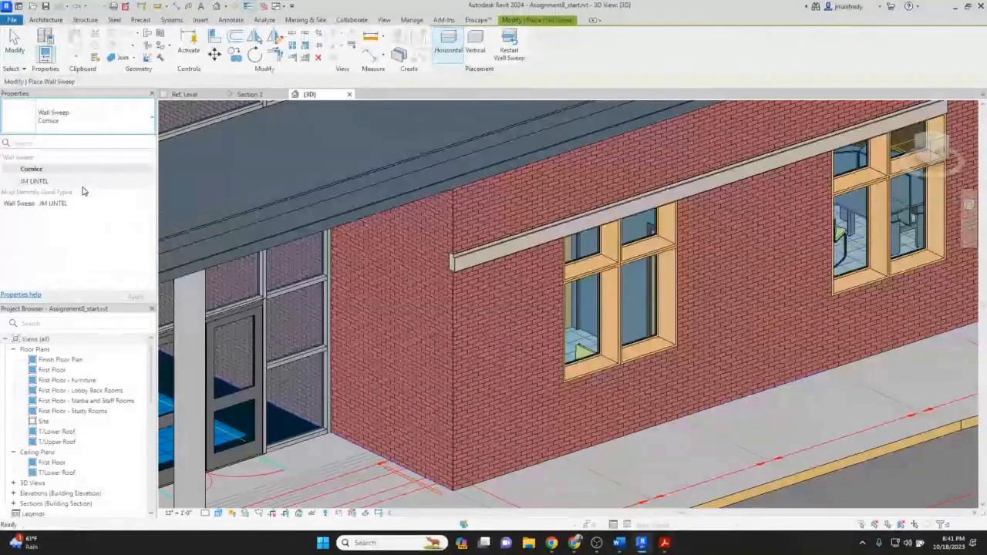
pyautogui.click(77, 181)
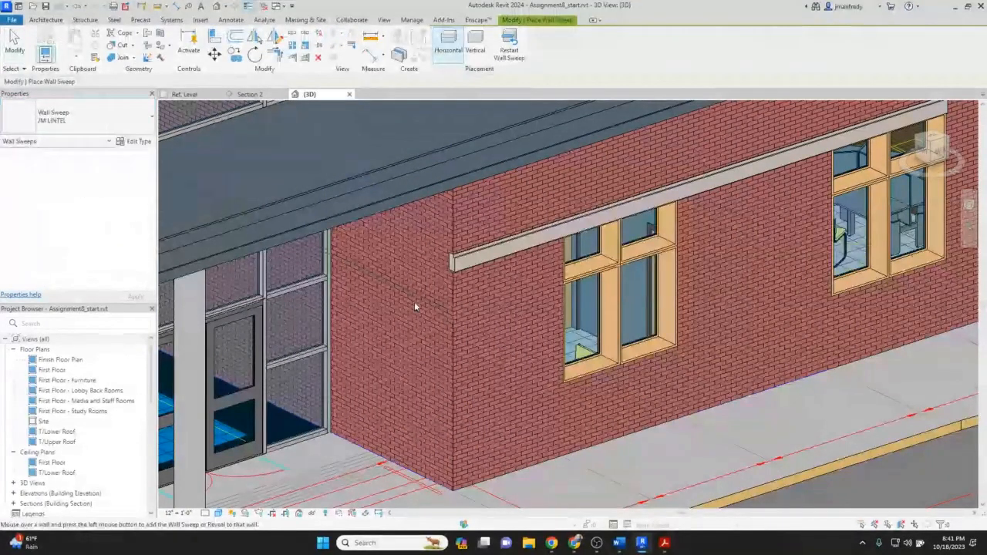
pyautogui.click(414, 303)
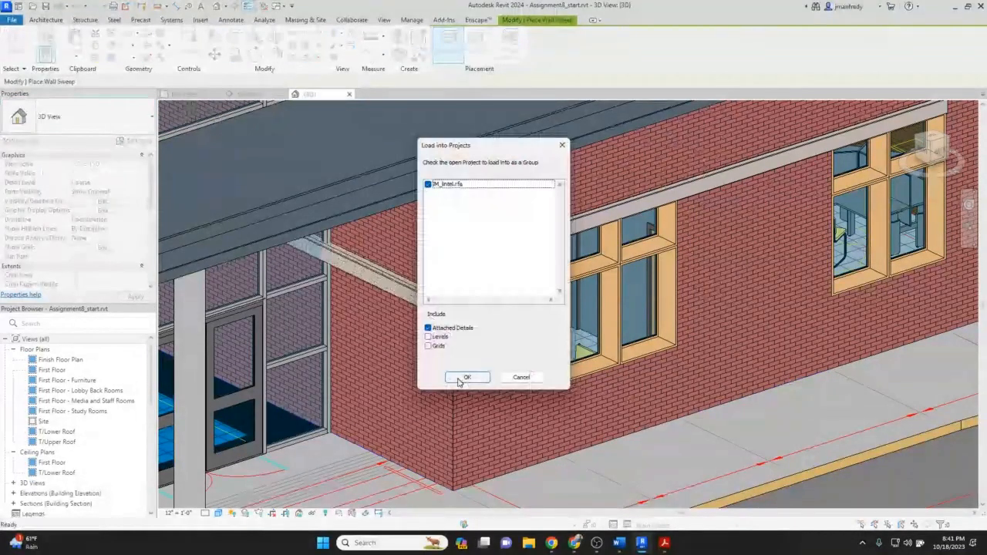
pyautogui.click(465, 378)
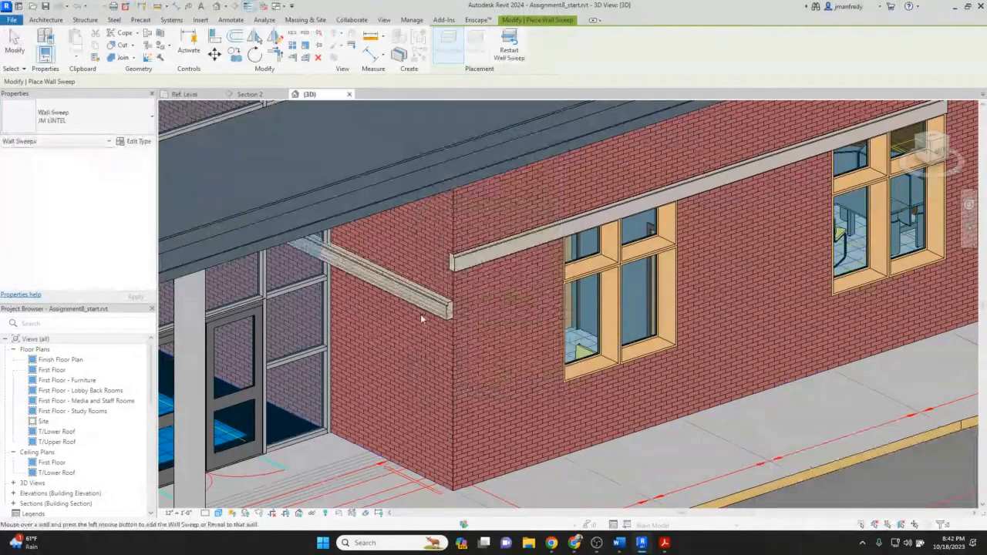
pyautogui.press('Escape')
# Set the new lintel sweep's Offset From Wall to -3 5/8", matching the existing lintel above the windows.
pyautogui.keyDown('shift'); pyautogui.moveTo(433, 315); pyautogui.dragTo(429, 315, button='middle'); pyautogui.keyUp('shift')
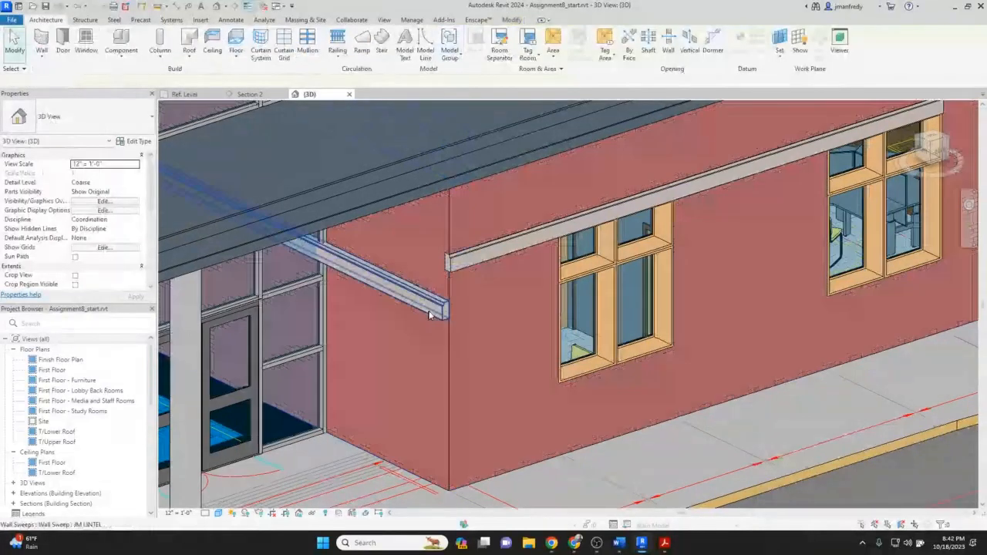
pyautogui.scroll(3, 429, 315)
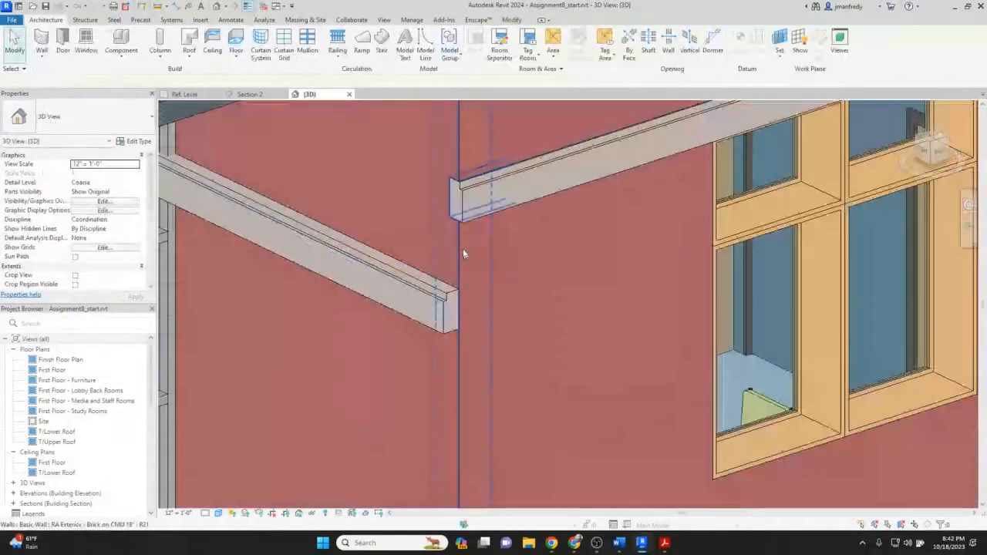
pyautogui.scroll(1, 464, 254)
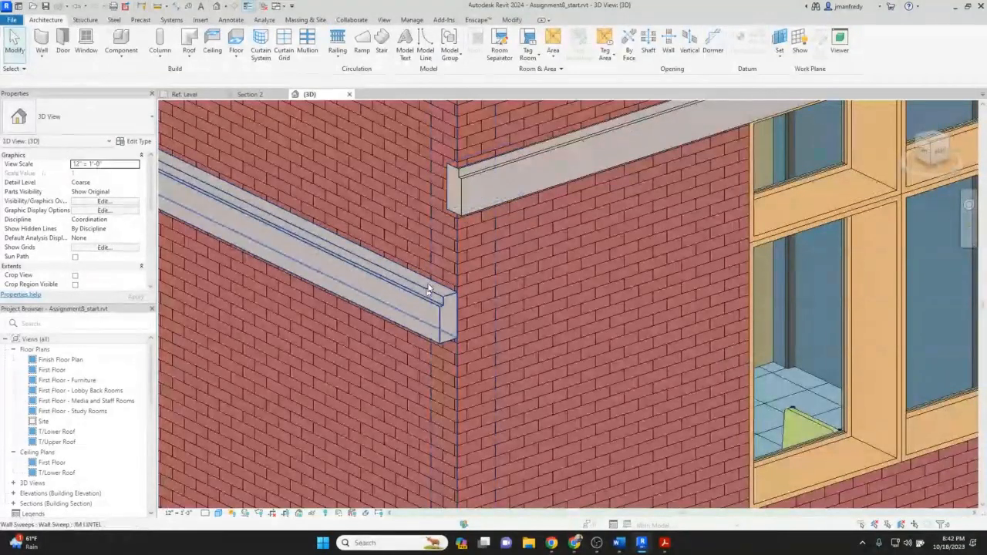
pyautogui.click(479, 176)
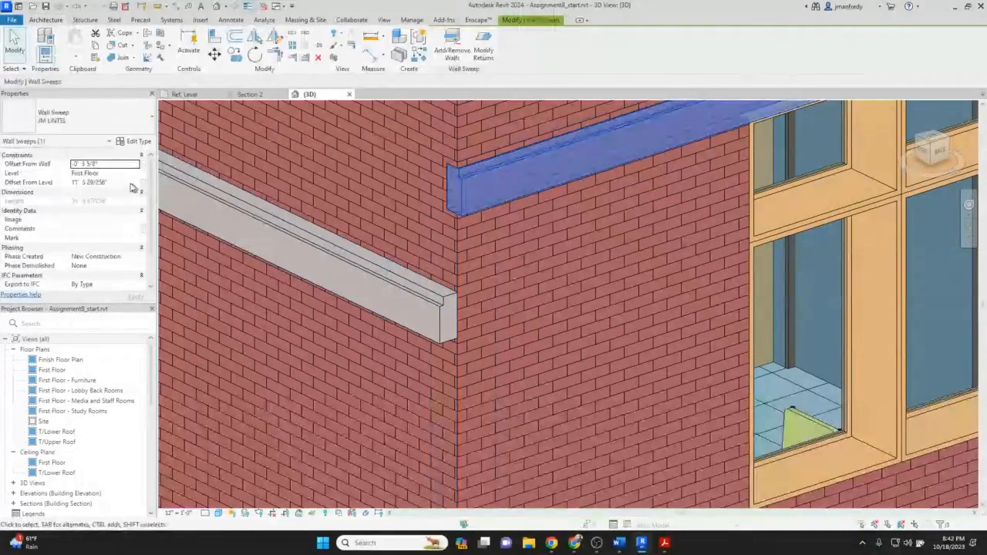
pyautogui.click(119, 163)
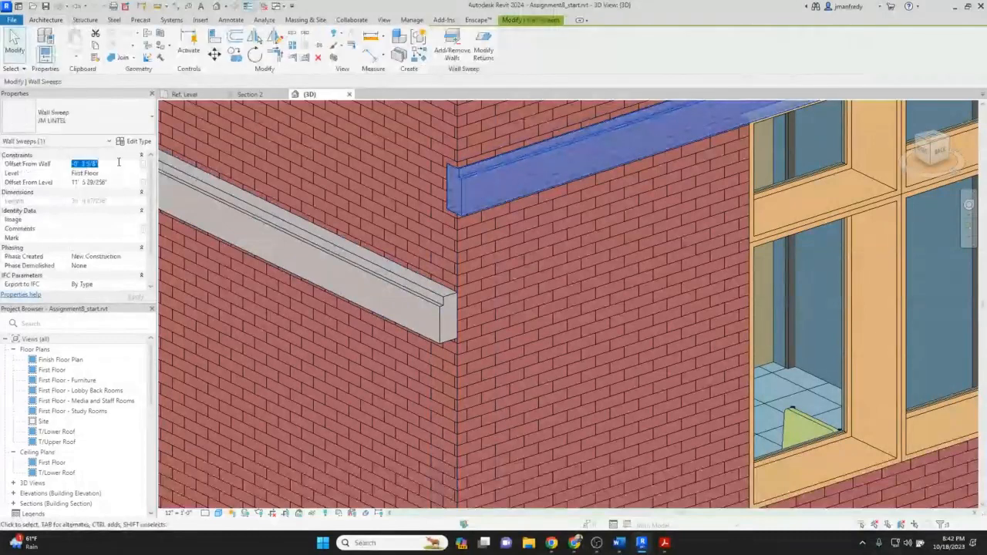
pyautogui.click(309, 243)
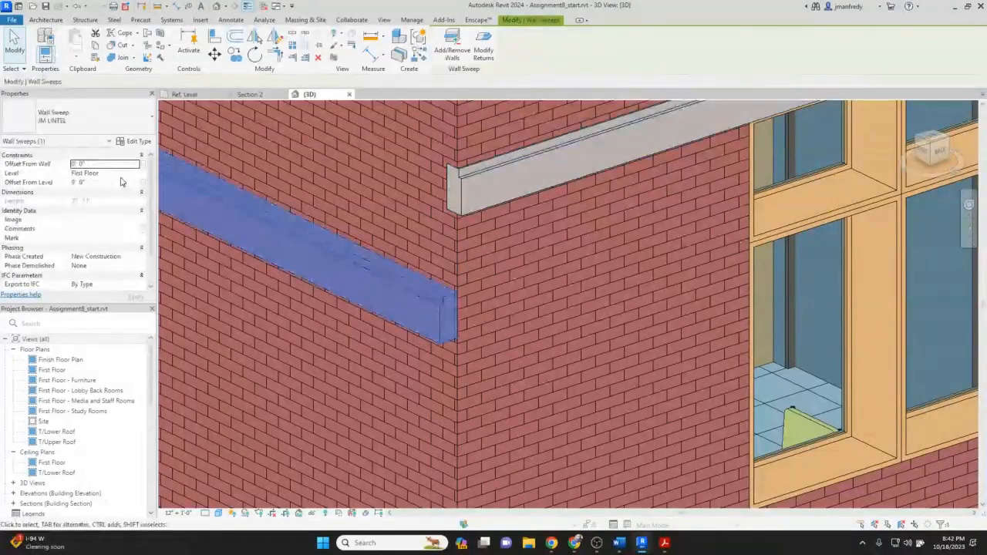
pyautogui.write('-0\' 3 5/8"')
pyautogui.click(135, 297)
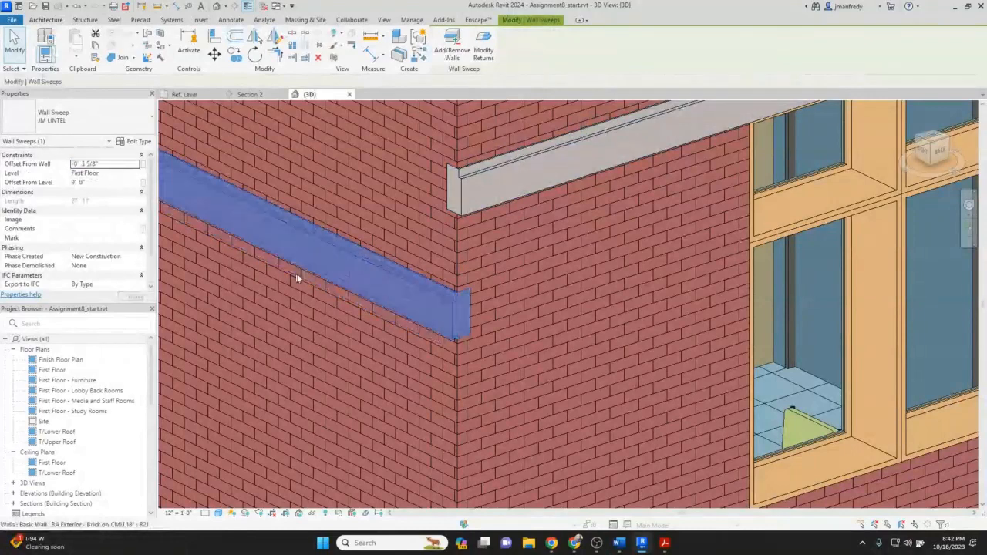
pyautogui.press('Escape')
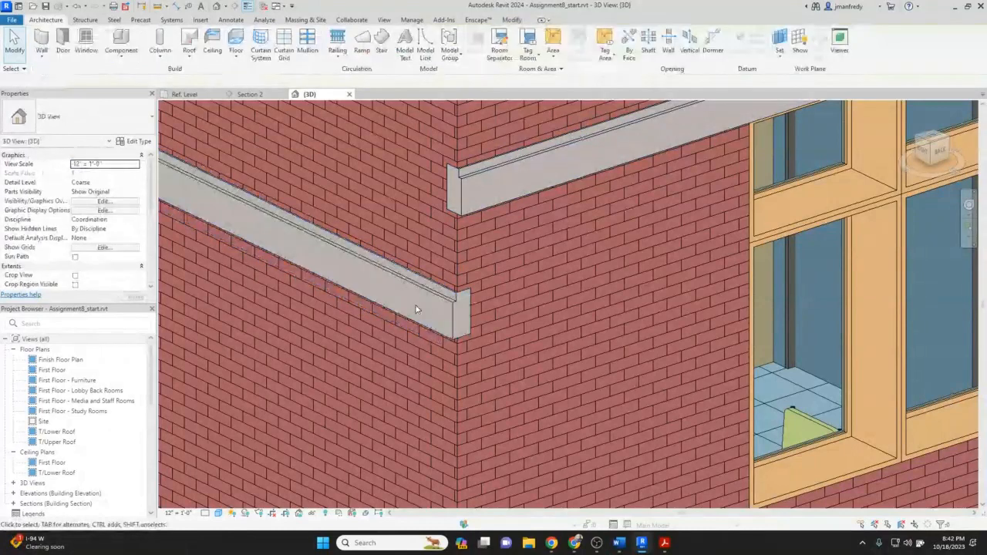
pyautogui.scroll(2, 496, 303)
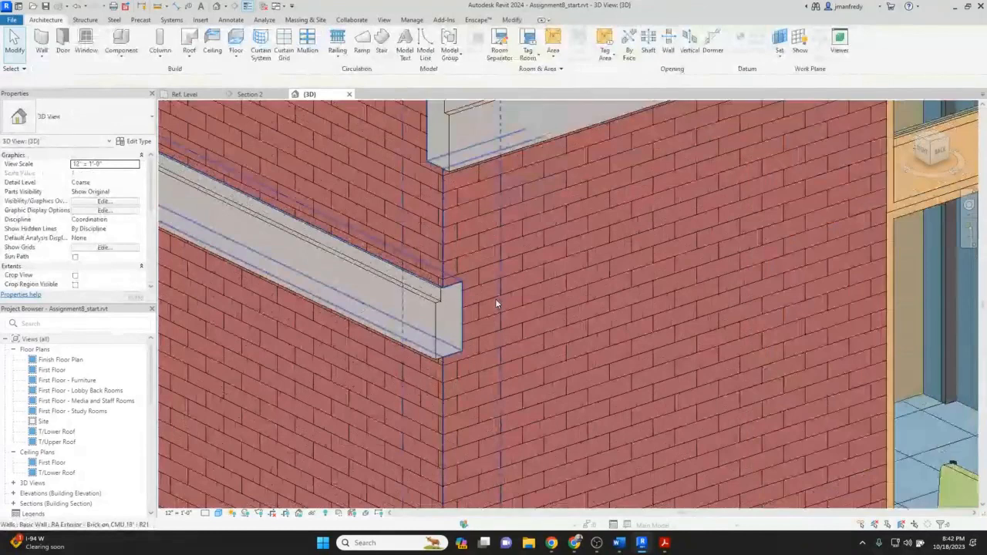
pyautogui.press('a')
pyautogui.press('l')
pyautogui.press('Tab')
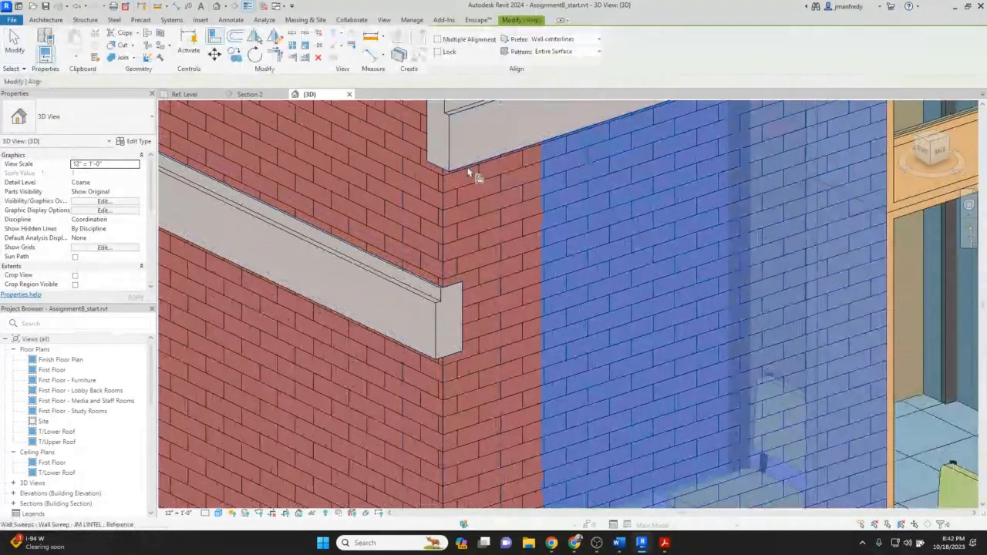
pyautogui.press('Escape')
pyautogui.press('Escape')
# Draw a new section line across the North wall beside the entrance on the First Floor plan and flip its direction.
pyautogui.scroll(-2, 460, 222)
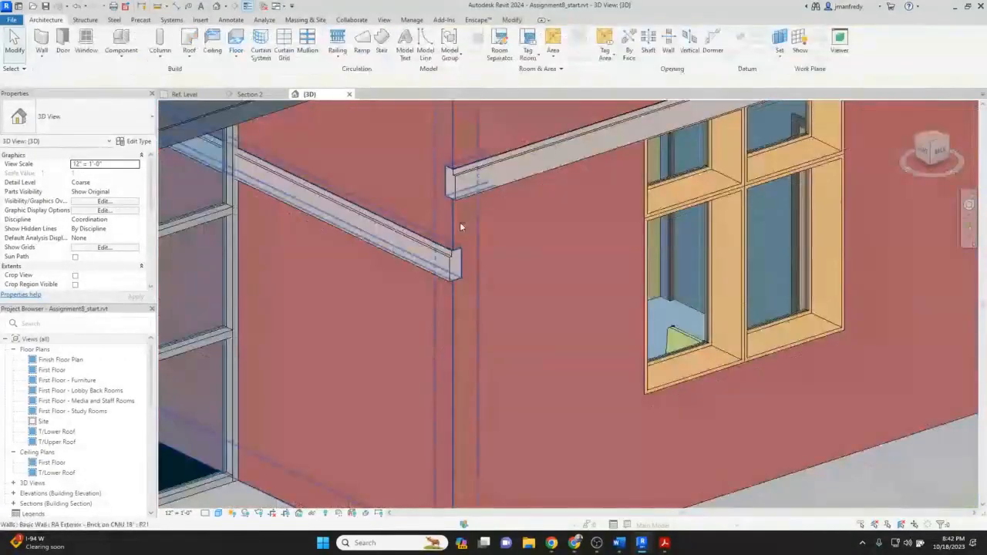
pyautogui.scroll(-2, 460, 222)
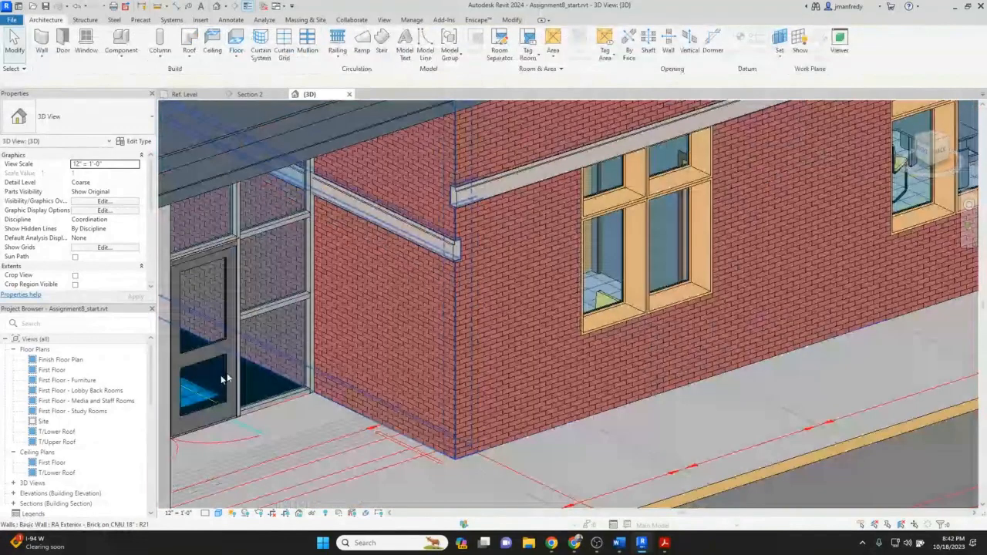
pyautogui.doubleClick(52, 370)
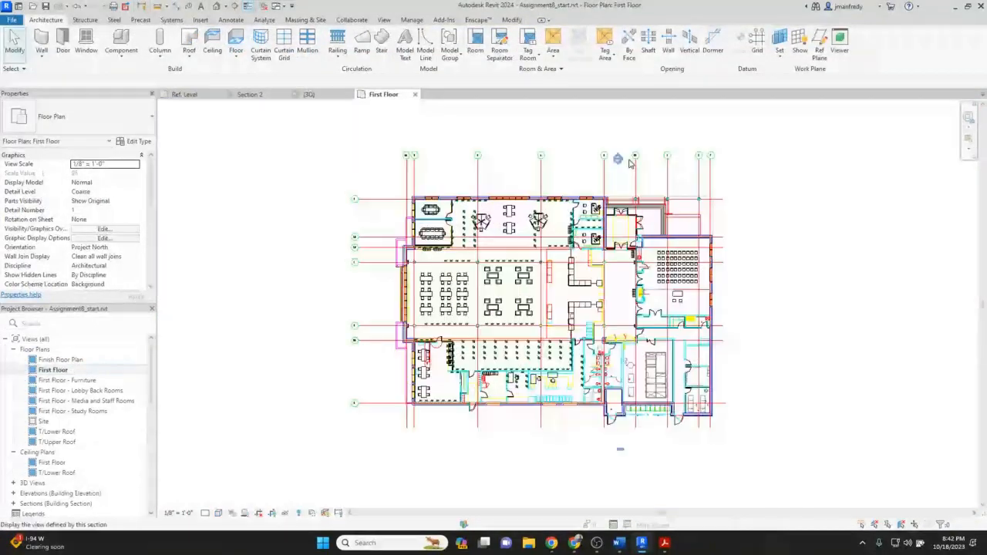
pyautogui.scroll(2, 629, 161)
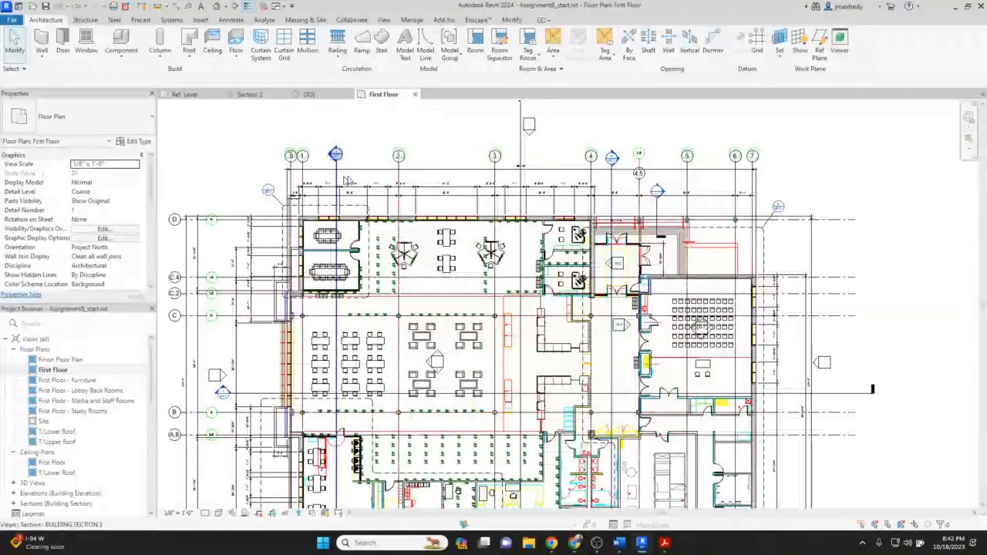
pyautogui.moveTo(593, 195); pyautogui.dragTo(465, 278, button='middle')
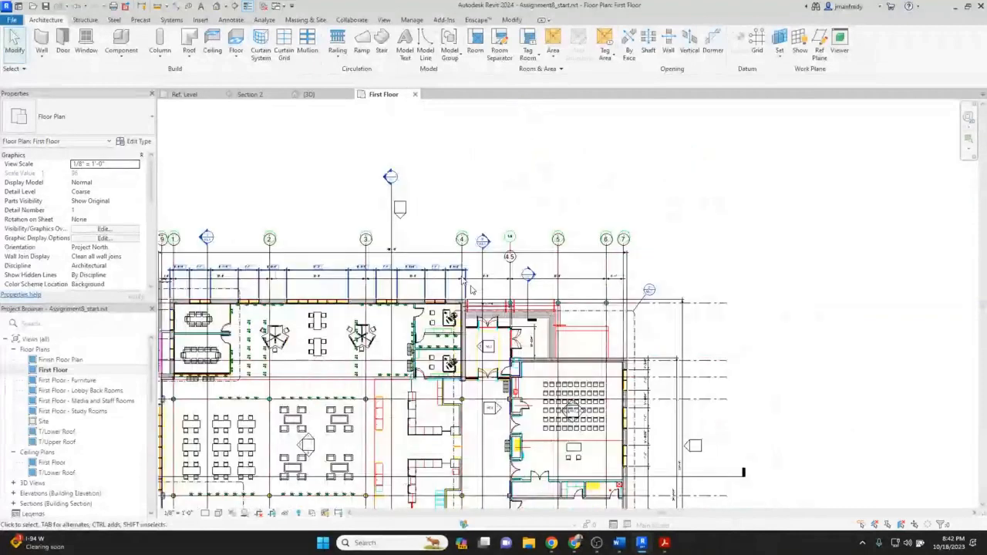
pyautogui.scroll(2, 471, 289)
pyautogui.moveTo(398, 359); pyautogui.dragTo(474, 303, button='middle')
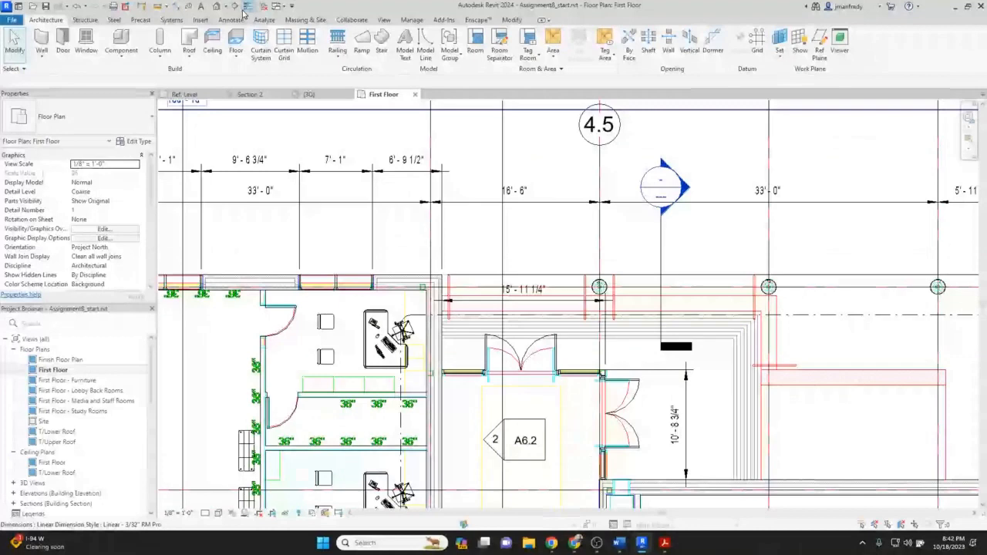
pyautogui.click(467, 225)
pyautogui.click(467, 359)
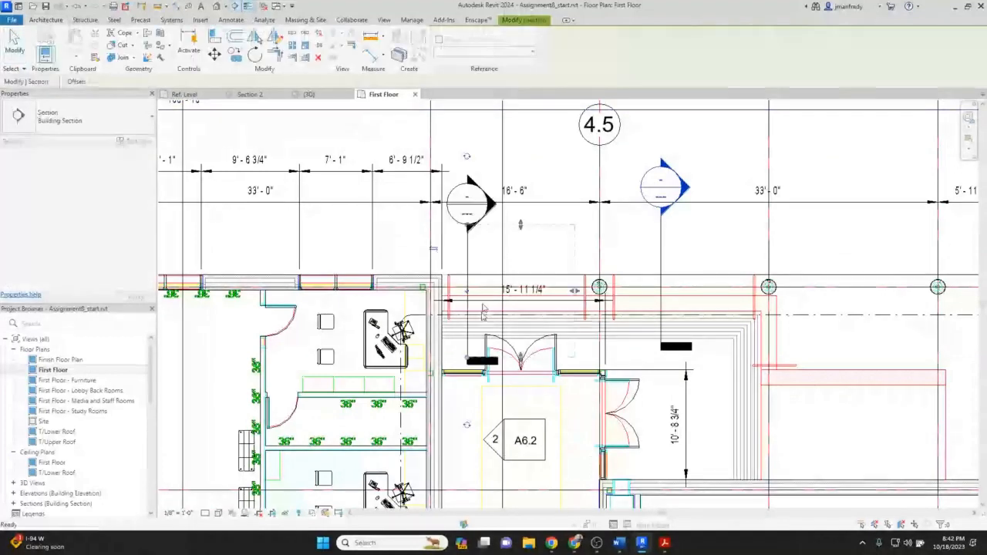
pyautogui.click(434, 253)
pyautogui.press('Escape')
# Open Section 3 and align the lintel sweep's bottom edge with the bottom of the other lintel.
pyautogui.doubleClick(447, 219)
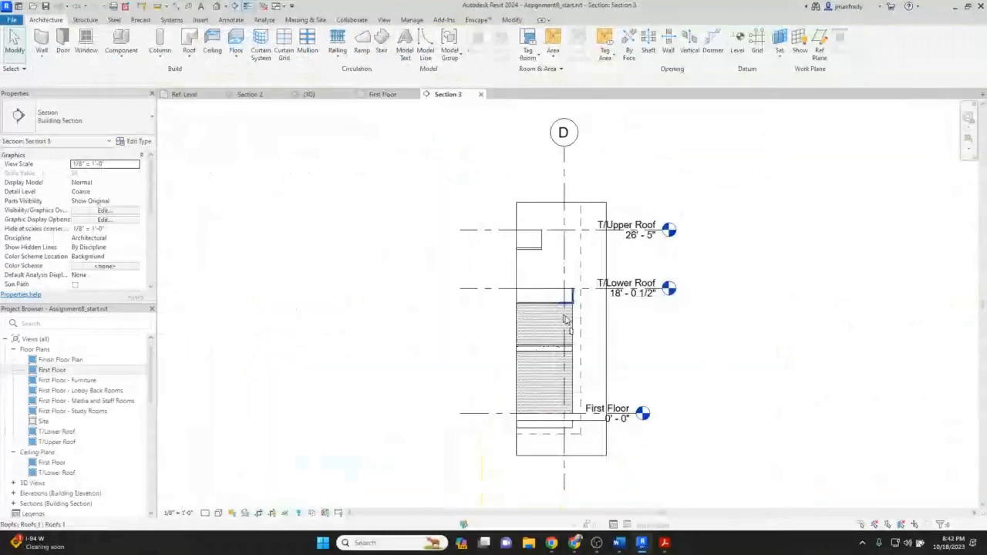
pyautogui.scroll(5, 564, 320)
pyautogui.scroll(3, 582, 358)
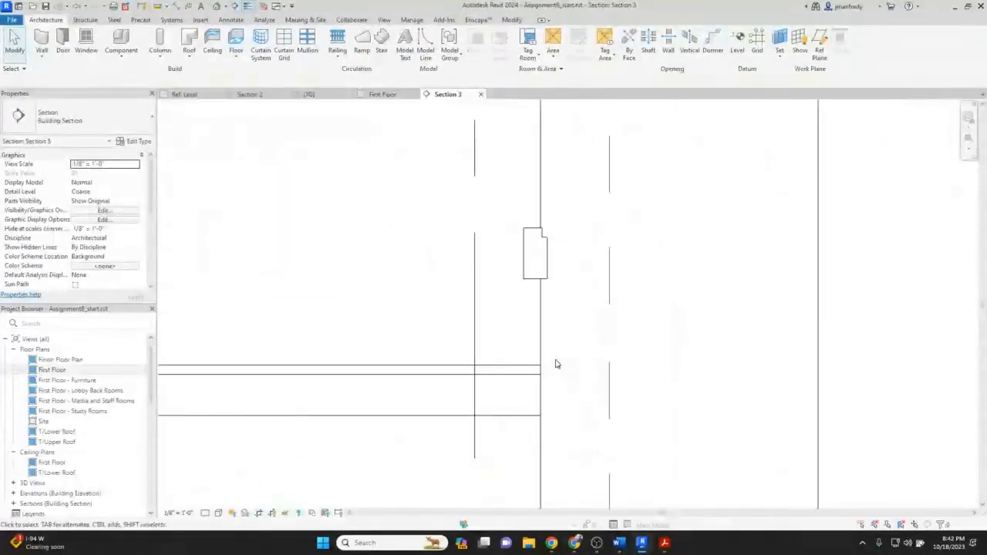
pyautogui.press('a')
pyautogui.press('l')
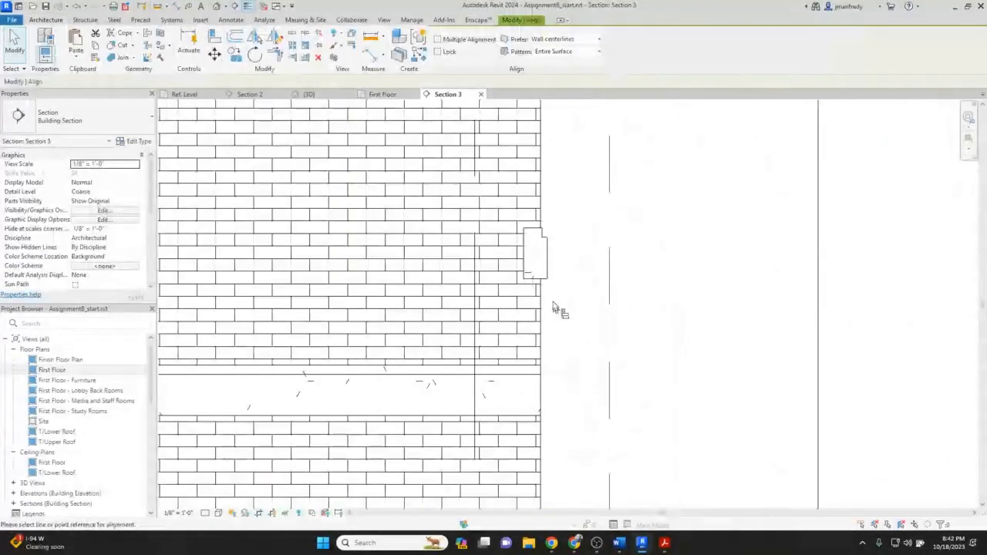
pyautogui.click(541, 276)
pyautogui.click(535, 410)
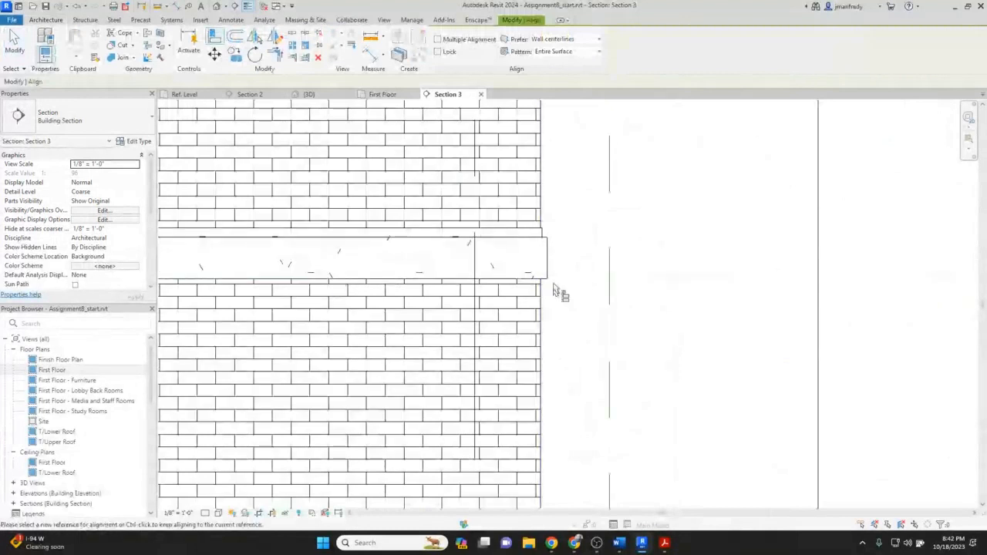
# Extend Section 3's crop region sideways to take in the whole entrance wall.
pyautogui.scroll(2, 537, 234)
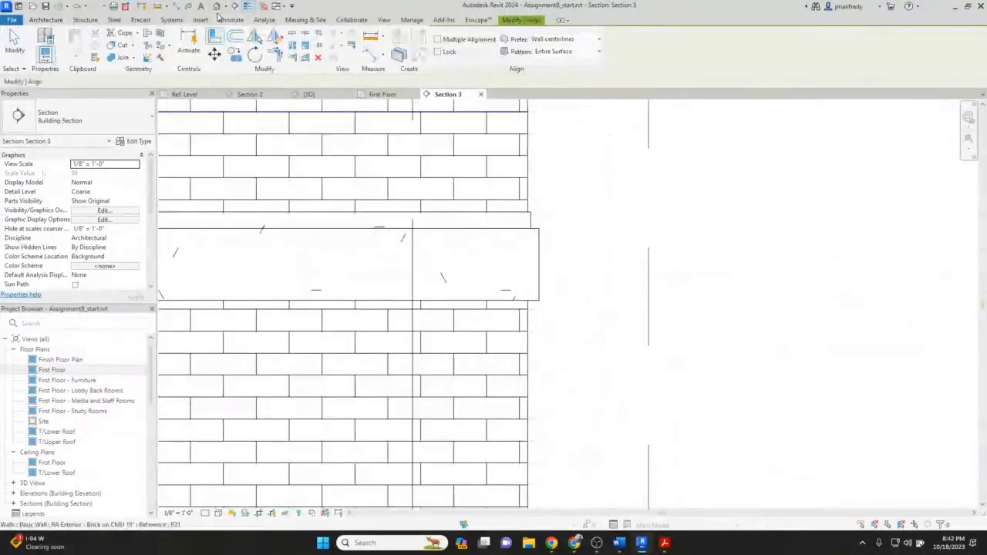
pyautogui.scroll(-4, 486, 222)
pyautogui.scroll(-3, 504, 249)
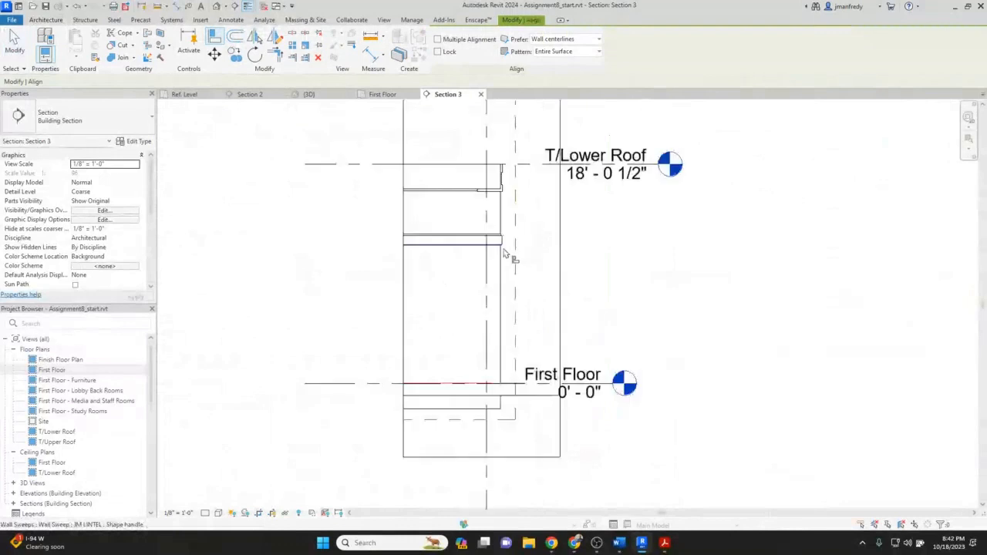
pyautogui.scroll(-2, 504, 254)
pyautogui.press('Escape')
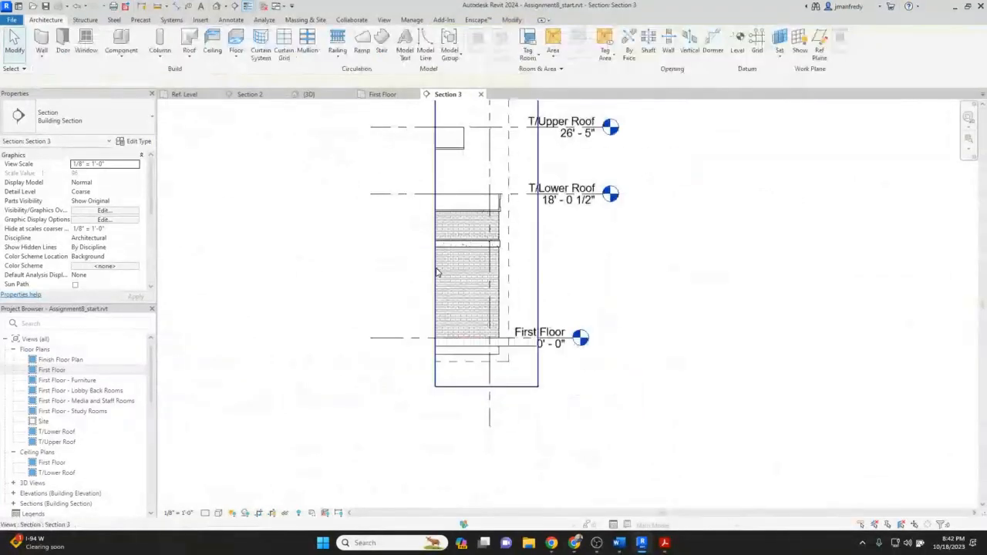
pyautogui.click(432, 241)
pyautogui.moveTo(430, 241); pyautogui.dragTo(302, 241)
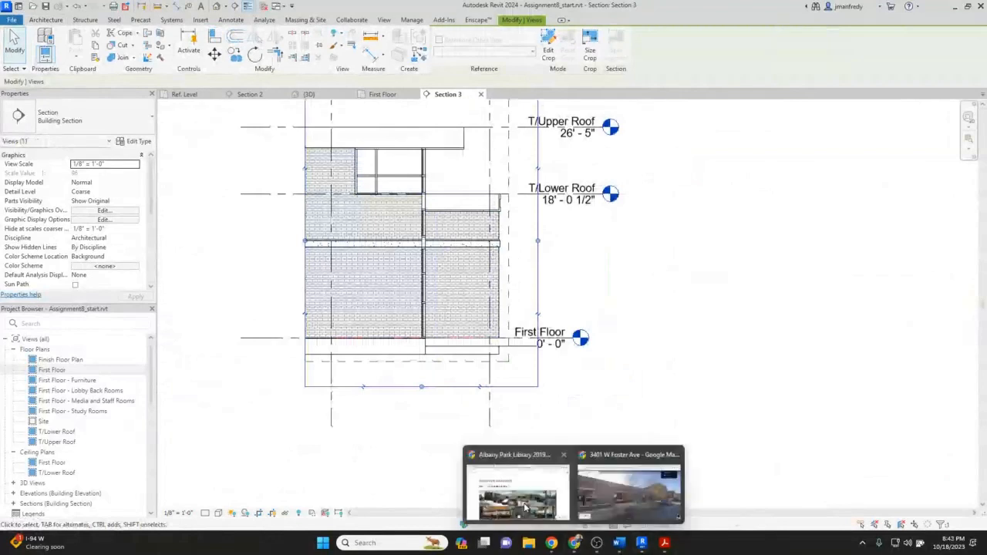
# Switch to Google Maps and examine the library entrance corner in Street View, then return to Revit.
pyautogui.click(574, 543)
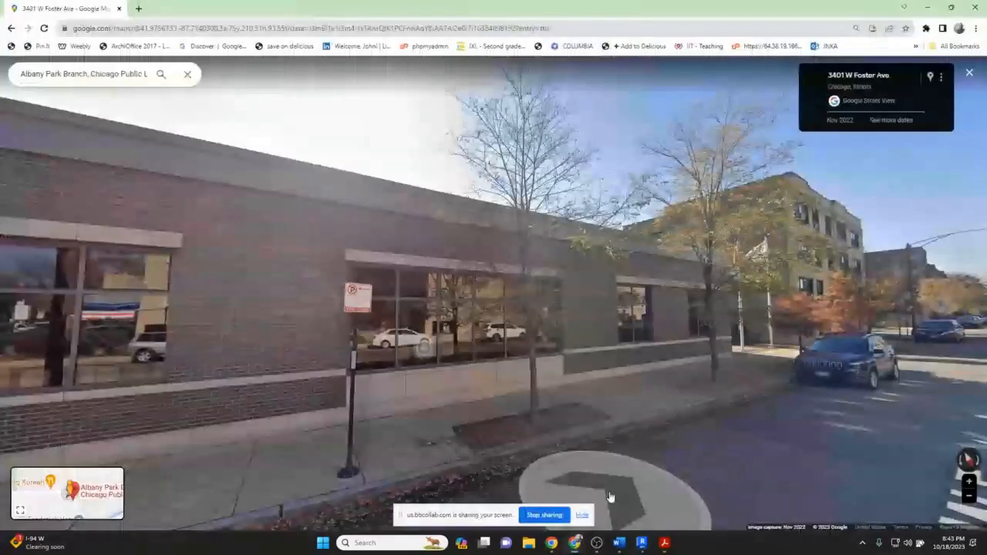
pyautogui.click(609, 496)
pyautogui.click(286, 352)
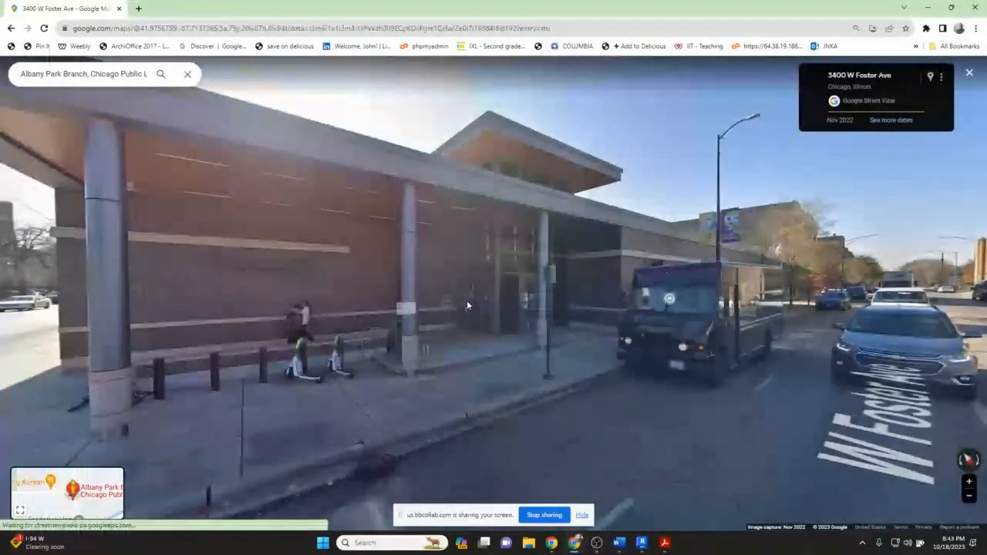
pyautogui.click(466, 300)
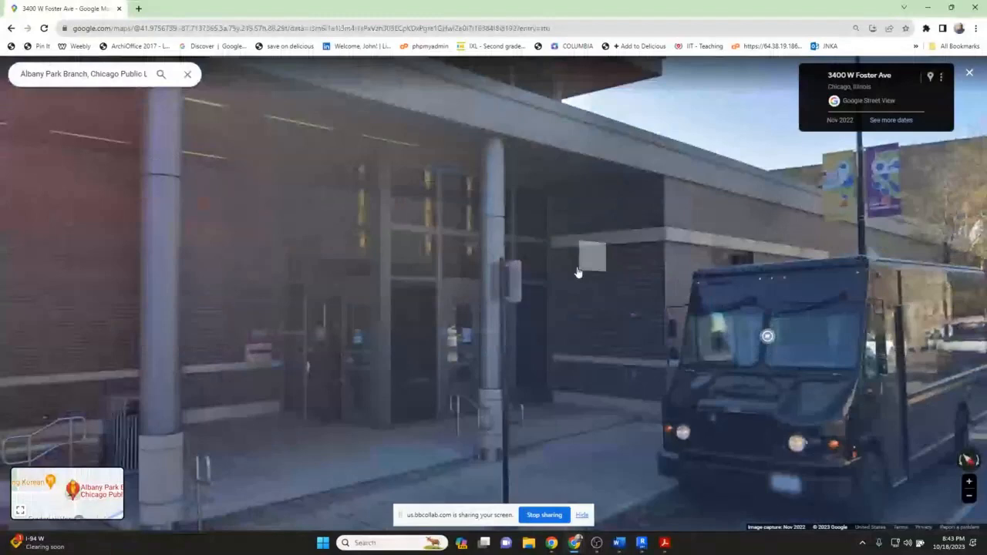
pyautogui.click(578, 272)
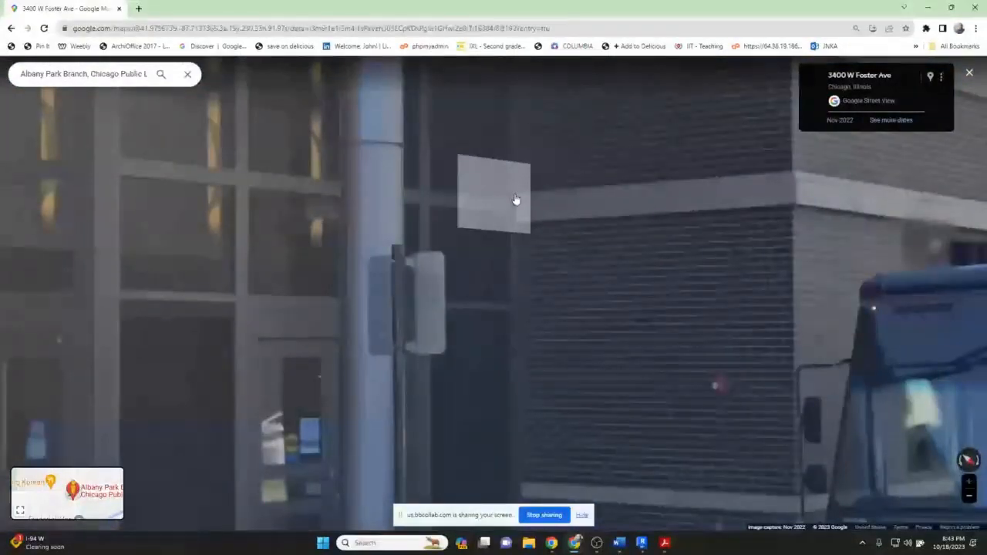
pyautogui.click(640, 543)
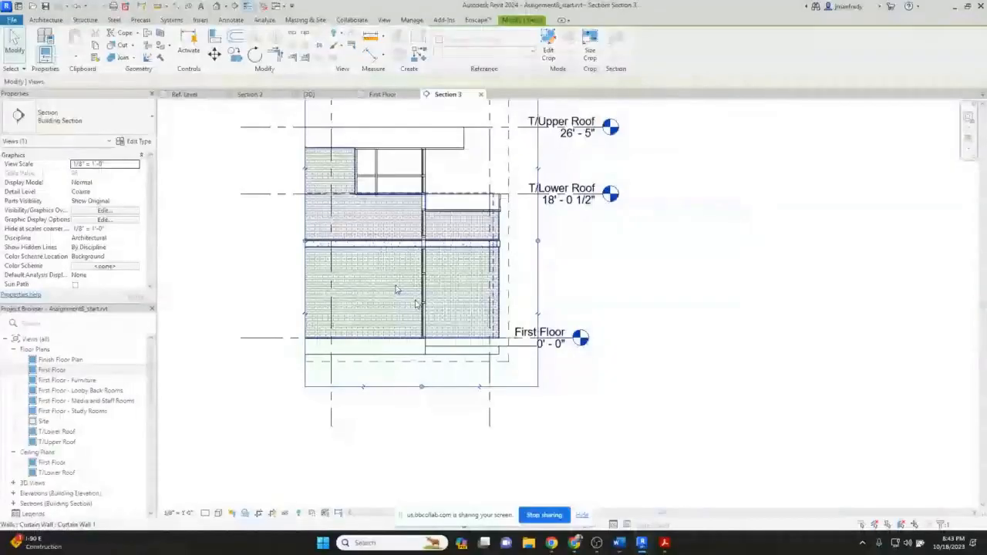
# Shorten the lintel sweep by pulling its end back to the curtain wall edge beside the entrance.
pyautogui.scroll(3, 415, 303)
pyautogui.moveTo(438, 239); pyautogui.dragTo(142, 238)
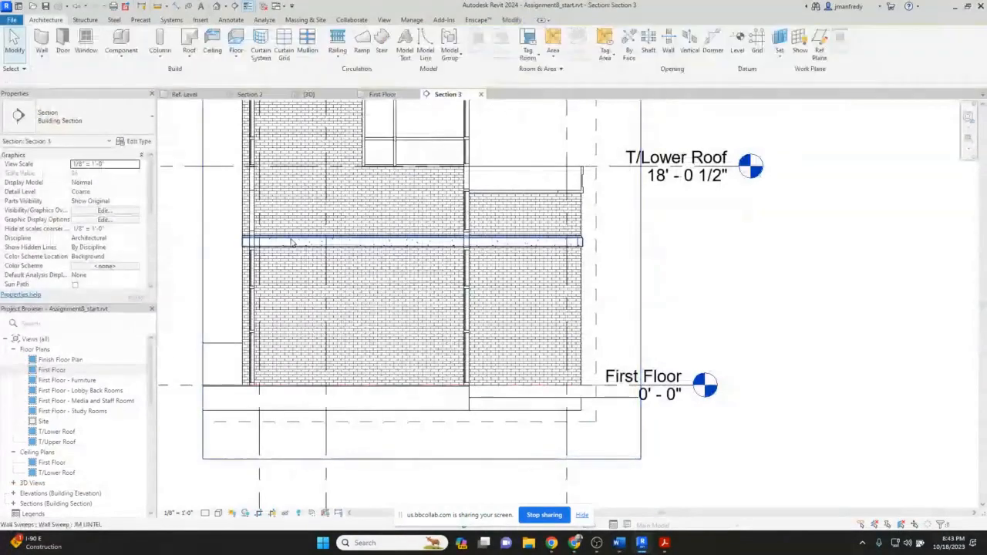
pyautogui.press('Escape')
pyautogui.click(292, 243)
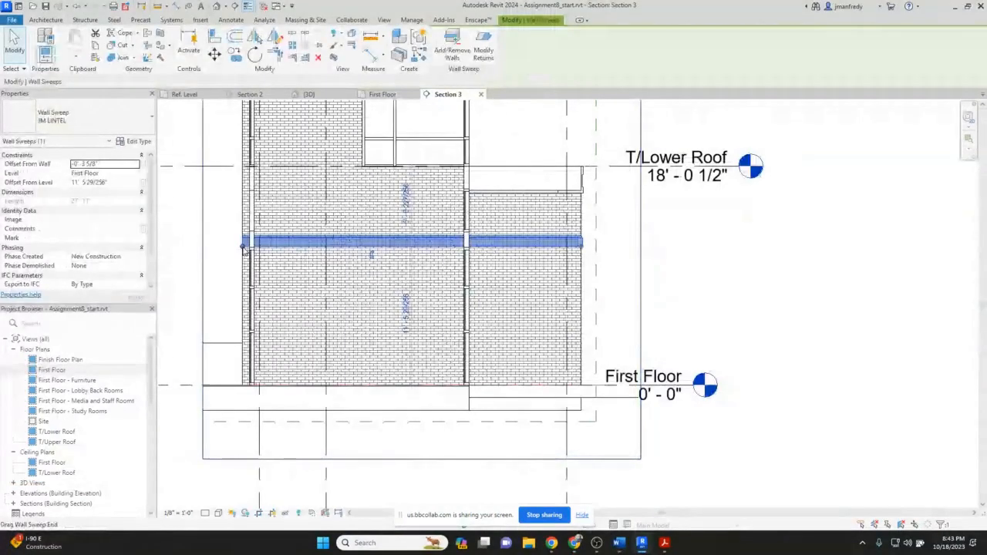
pyautogui.moveTo(243, 248); pyautogui.dragTo(468, 245)
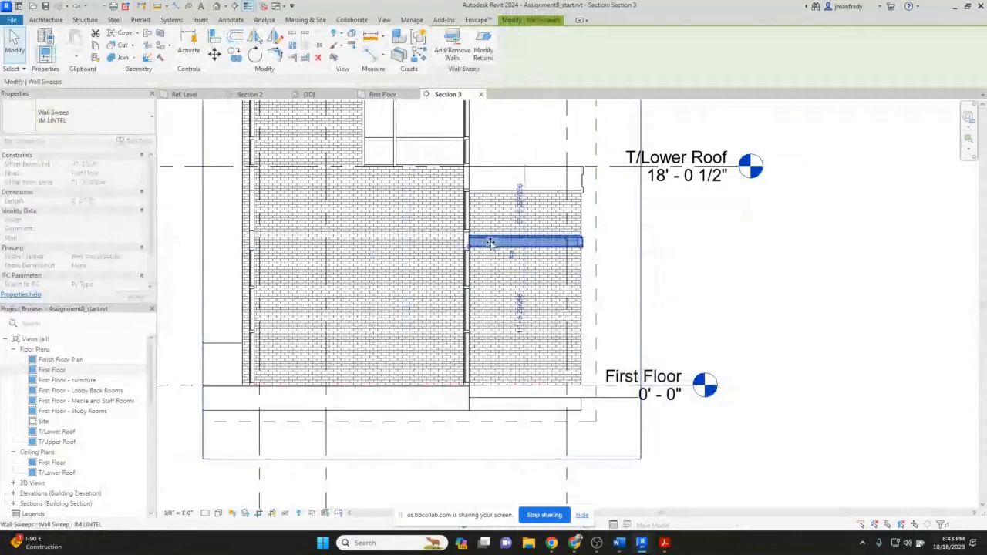
pyautogui.scroll(5, 487, 244)
pyautogui.scroll(-1, 499, 243)
pyautogui.press('Escape')
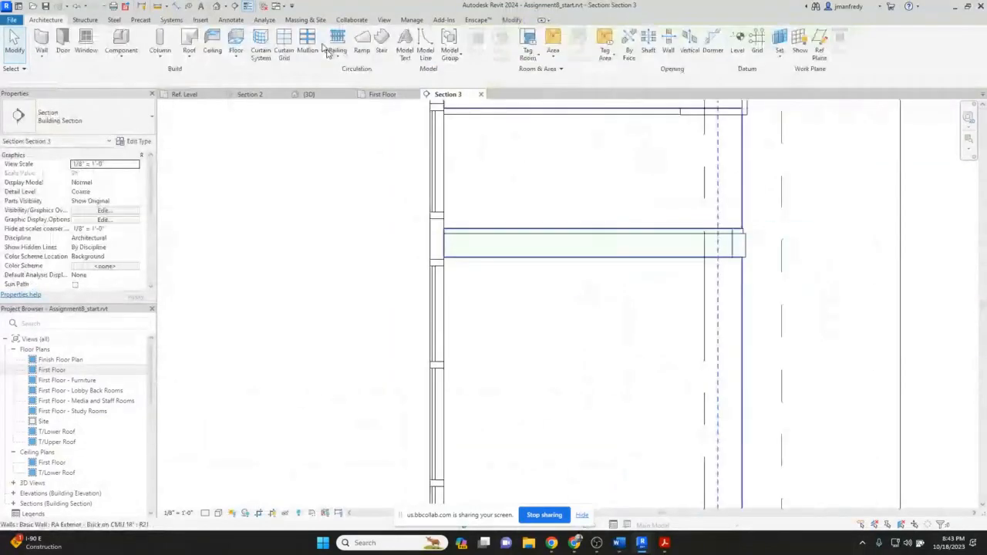
# Inspect the trimmed lintel sweep above the windows in the 3D view.
pyautogui.click(217, 7)
pyautogui.keyDown('shift'); pyautogui.moveTo(429, 212); pyautogui.dragTo(637, 249, button='middle'); pyautogui.keyUp('shift')
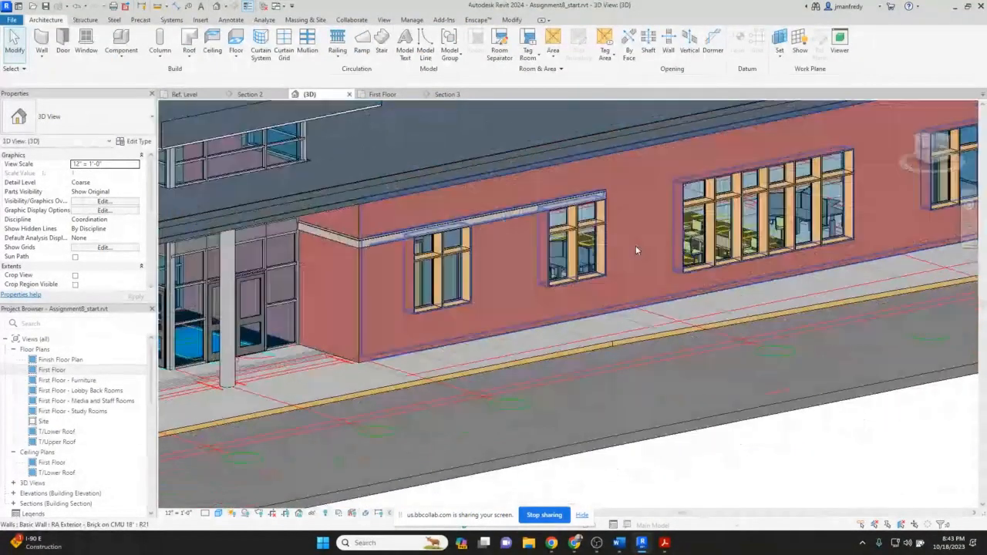
pyautogui.moveTo(456, 259); pyautogui.dragTo(534, 239, button='middle')
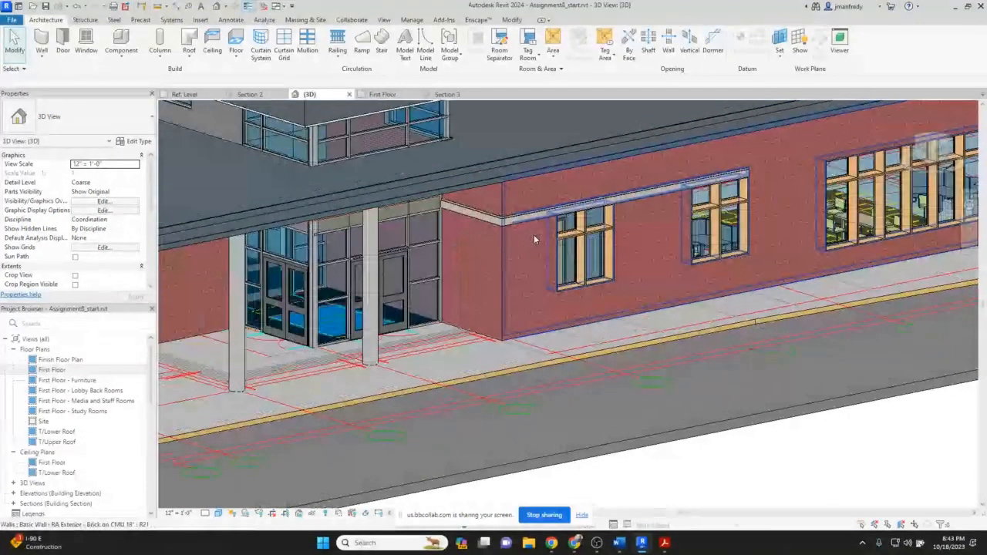
pyautogui.scroll(-2, 534, 234)
pyautogui.click(532, 229)
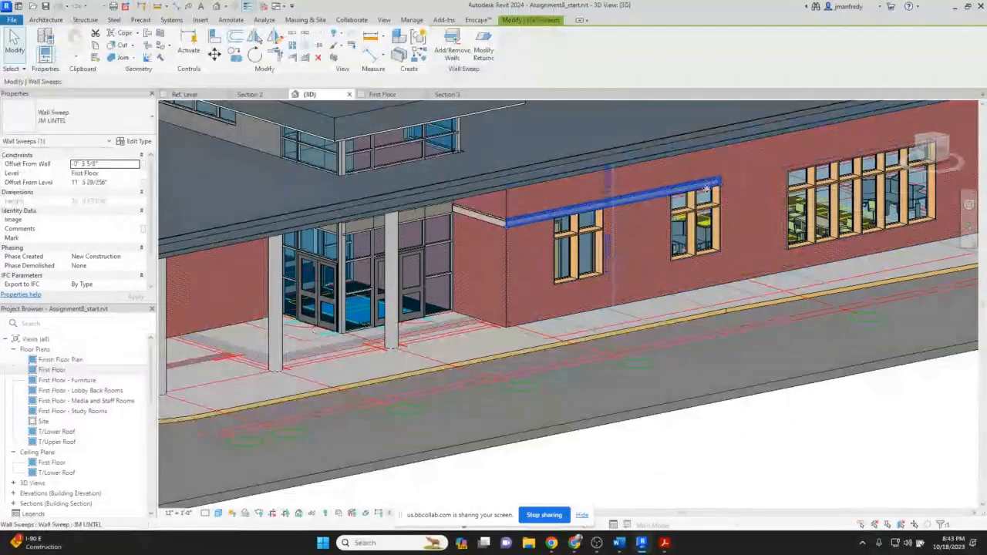
pyautogui.keyDown('shift'); pyautogui.moveTo(528, 337); pyautogui.dragTo(560, 242, button='middle'); pyautogui.keyUp('shift')
pyautogui.press('Escape')
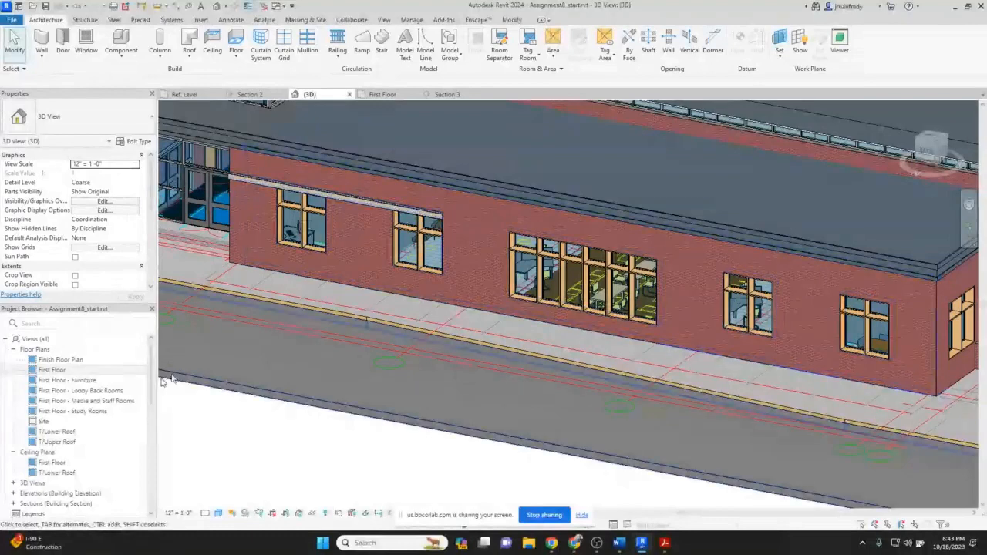
# Open the North elevation and copy the JM_lintel sweep sideways from the narrow windows to above the wide window group.
pyautogui.click(49, 371)
pyautogui.doubleClick(49, 371)
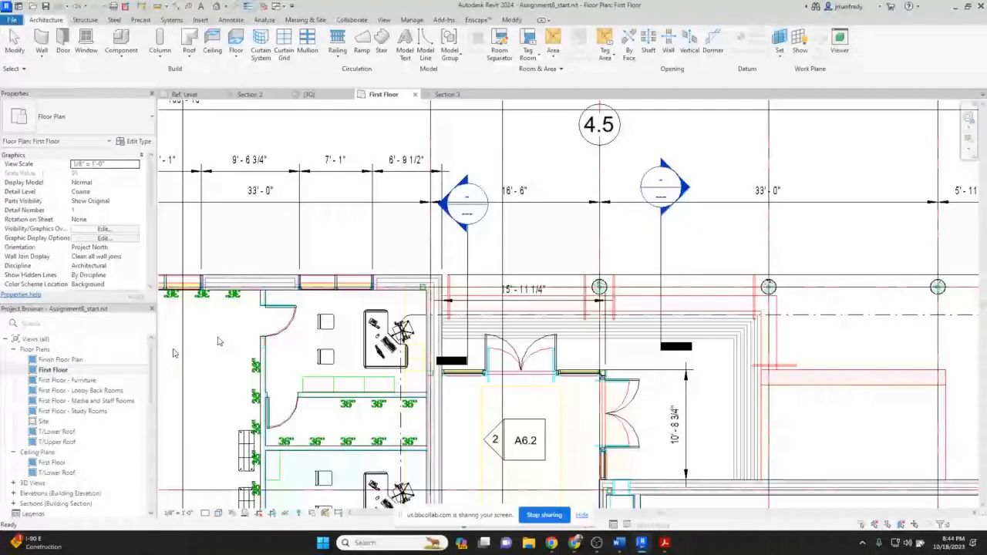
pyautogui.scroll(-4, 508, 171)
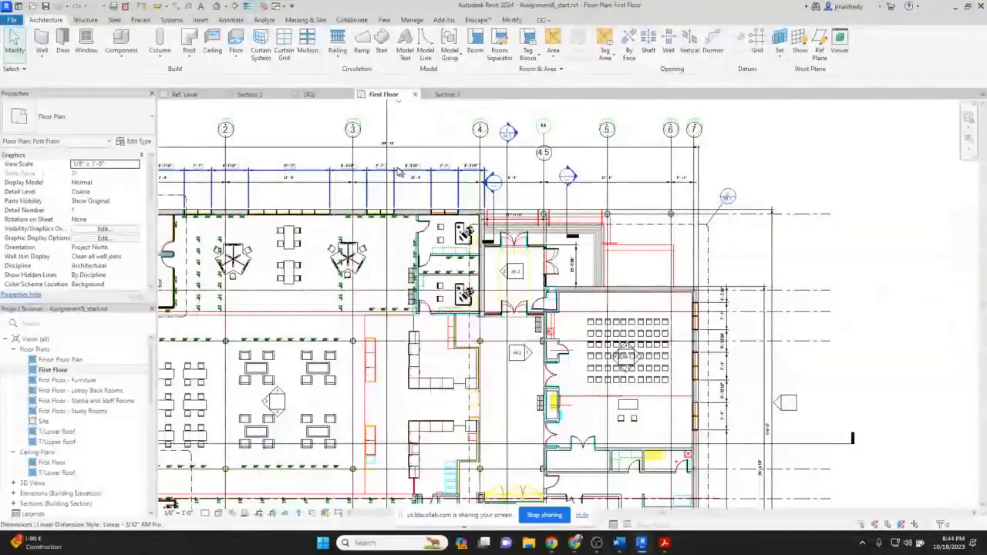
pyautogui.moveTo(399, 173); pyautogui.dragTo(543, 262, button='middle')
pyautogui.click(542, 193)
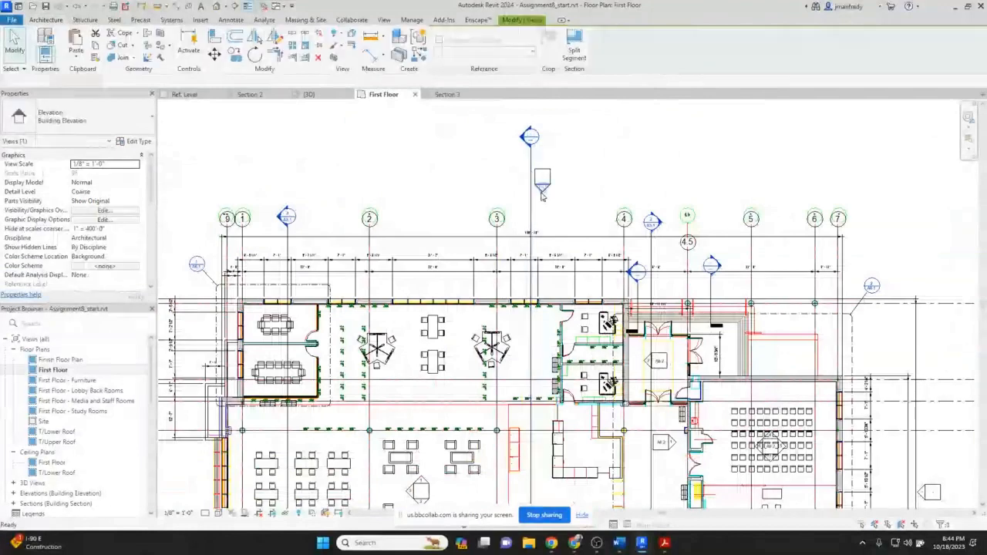
pyautogui.doubleClick(542, 193)
pyautogui.scroll(5, 659, 311)
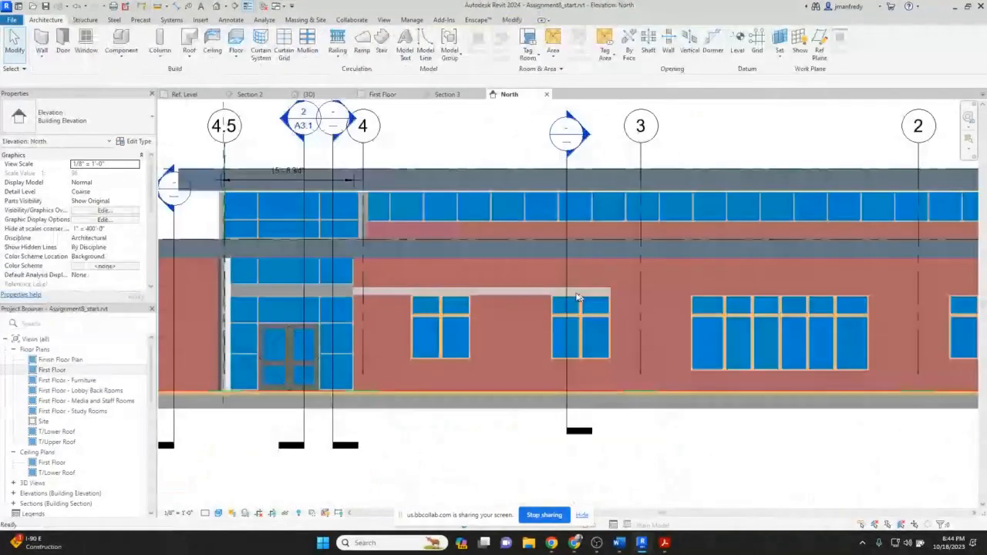
pyautogui.click(577, 292)
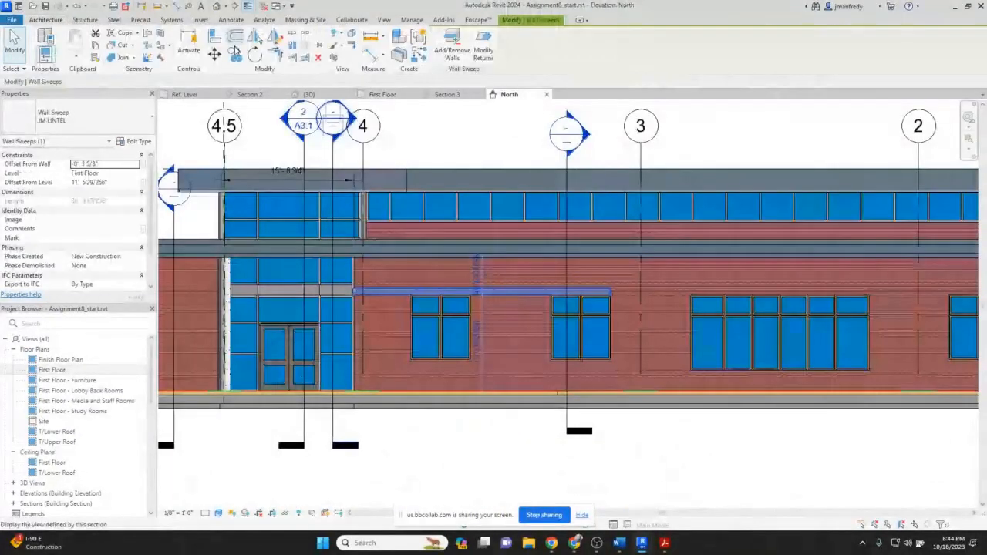
pyautogui.click(235, 51)
pyautogui.click(473, 276)
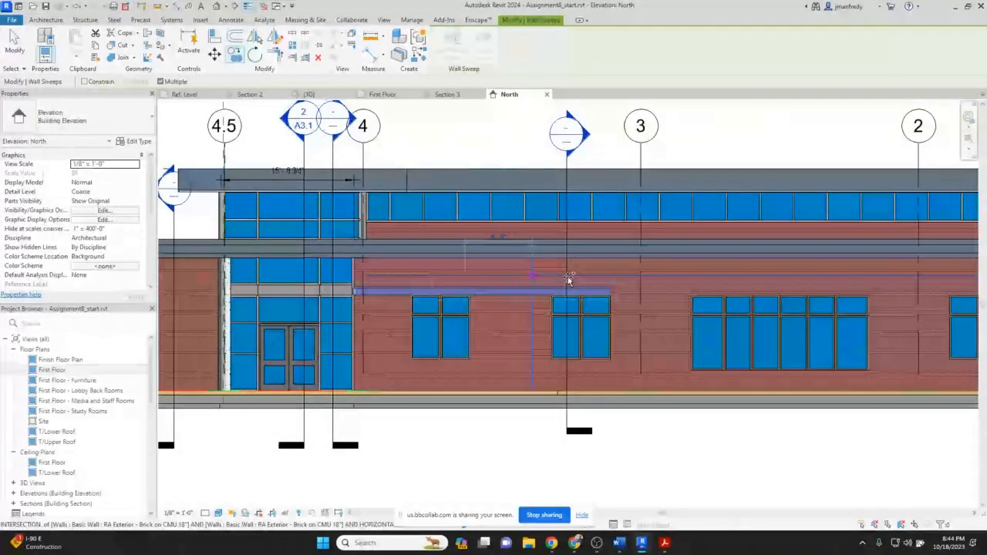
pyautogui.click(765, 275)
pyautogui.press('Escape')
# Align the copied lintel's ends with the outer edges of the wide window group, then view the result in 3D.
pyautogui.scroll(5, 700, 306)
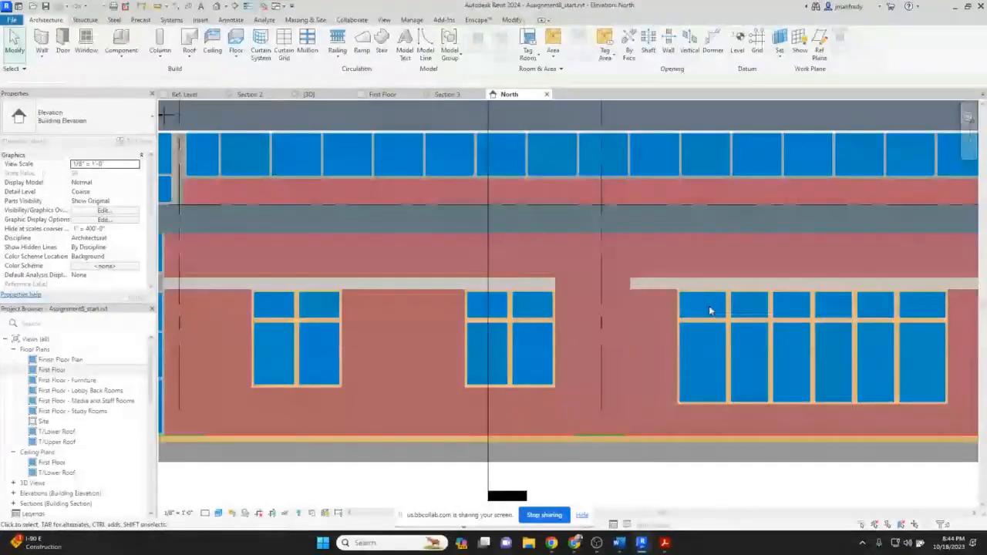
pyautogui.press('a')
pyautogui.press('l')
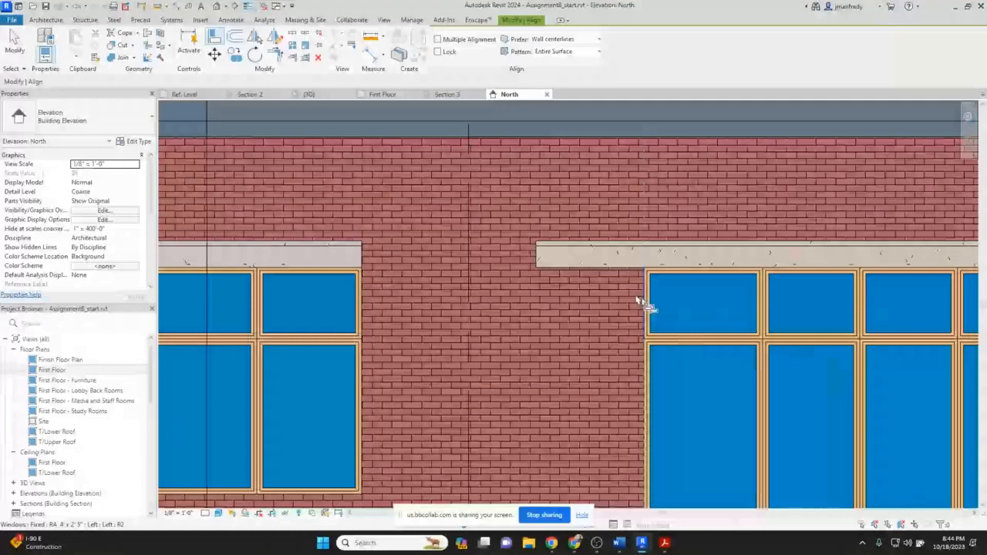
pyautogui.click(540, 261)
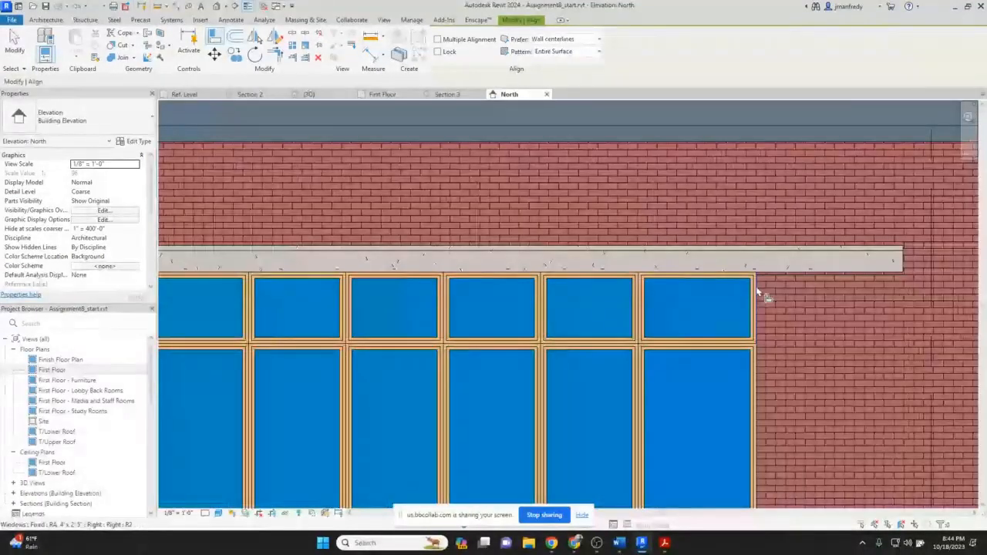
pyautogui.click(758, 292)
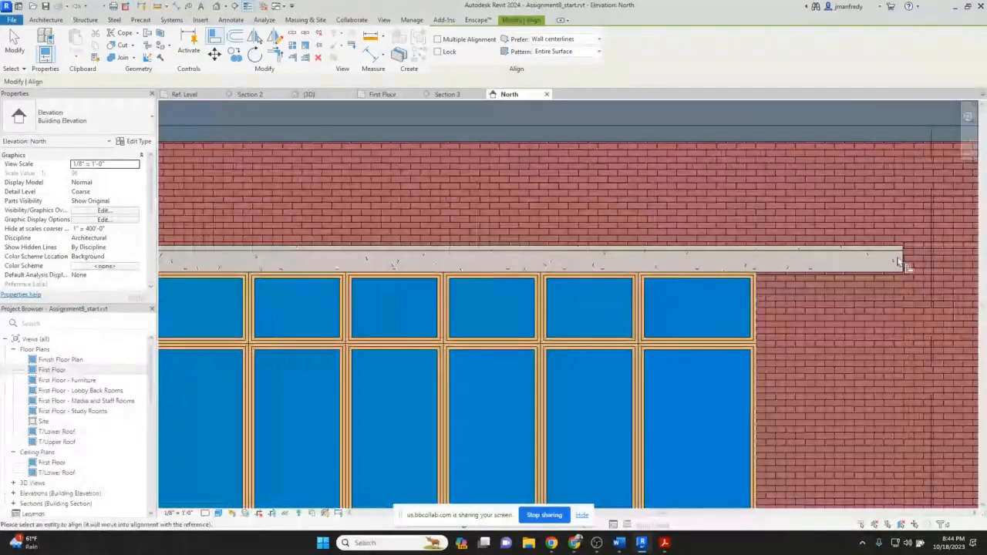
pyautogui.click(898, 262)
pyautogui.press('Escape')
pyautogui.press('Escape')
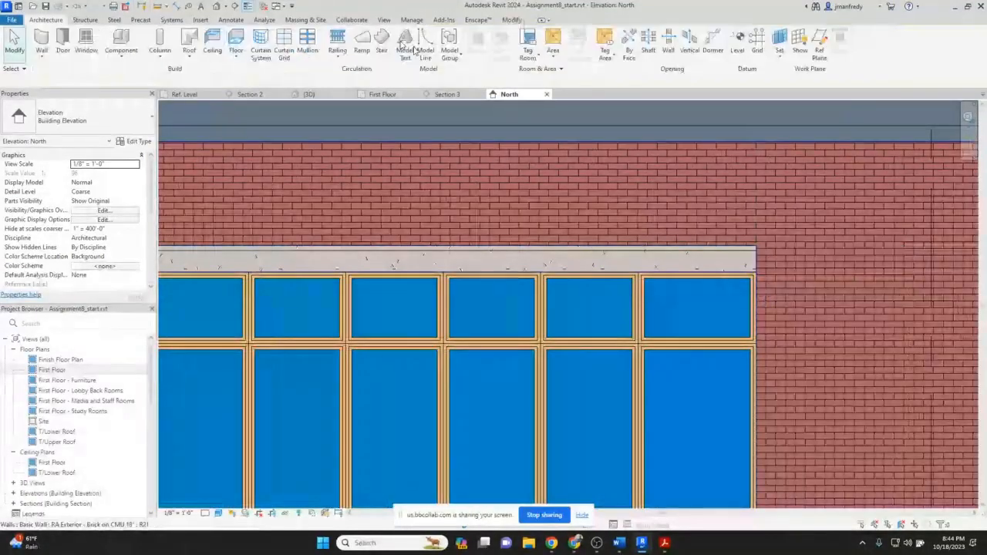
pyautogui.click(219, 7)
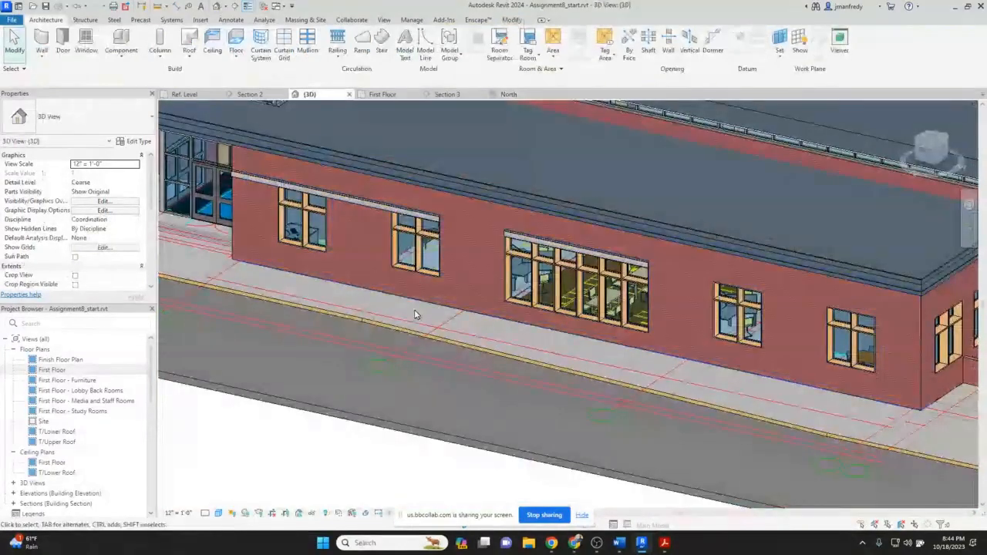
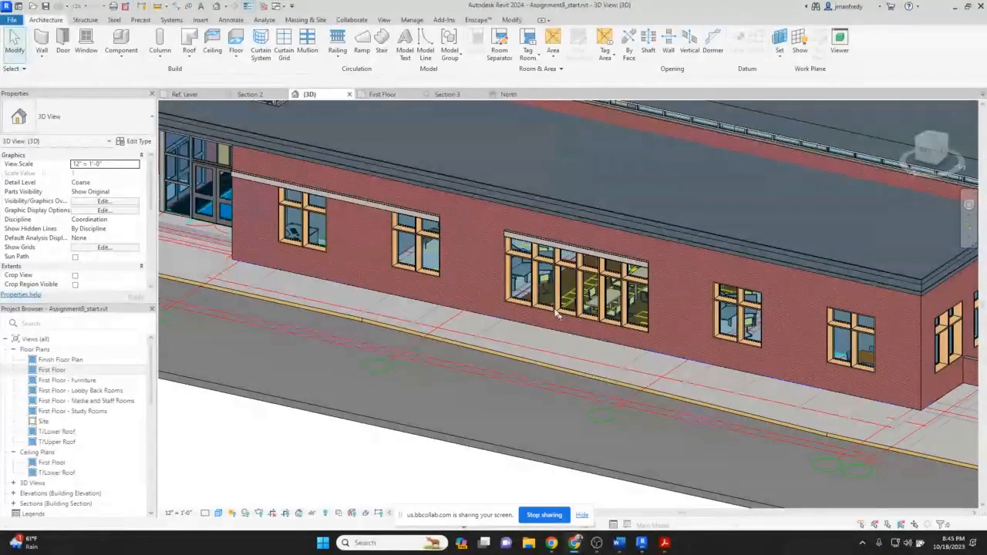
# Select the lintel sweep above the wide window group and inspect its offset from wall and offset from level.
pyautogui.scroll(6, 557, 312)
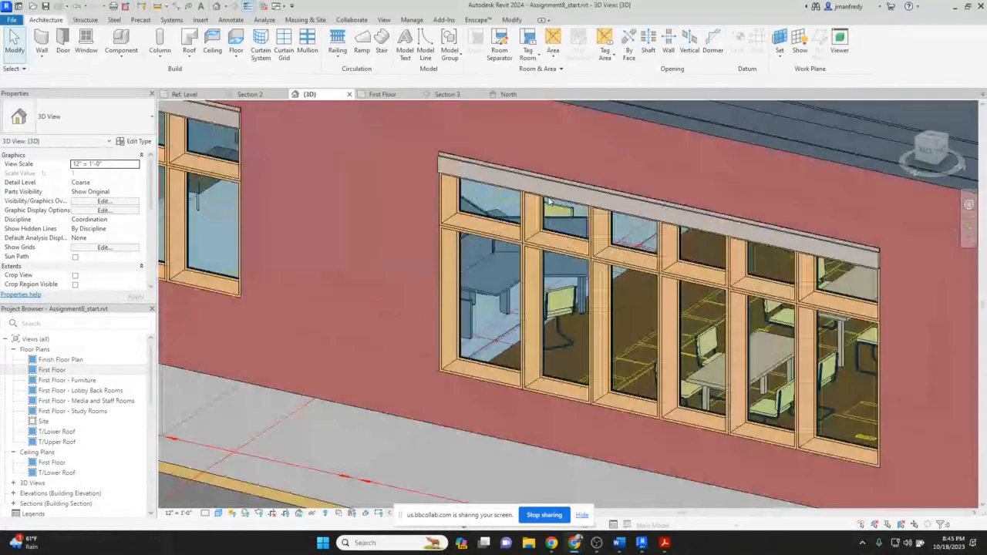
pyautogui.click(559, 192)
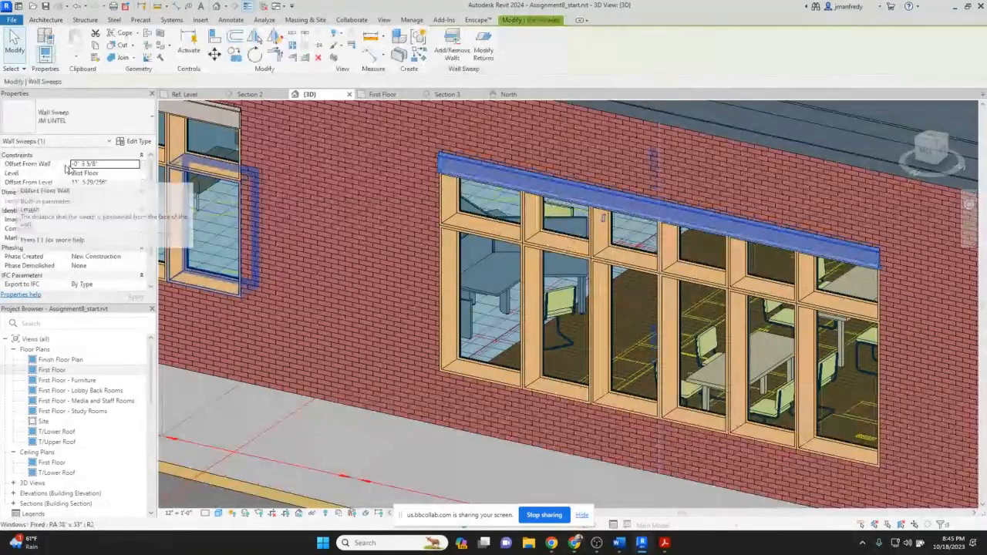
pyautogui.click(114, 162)
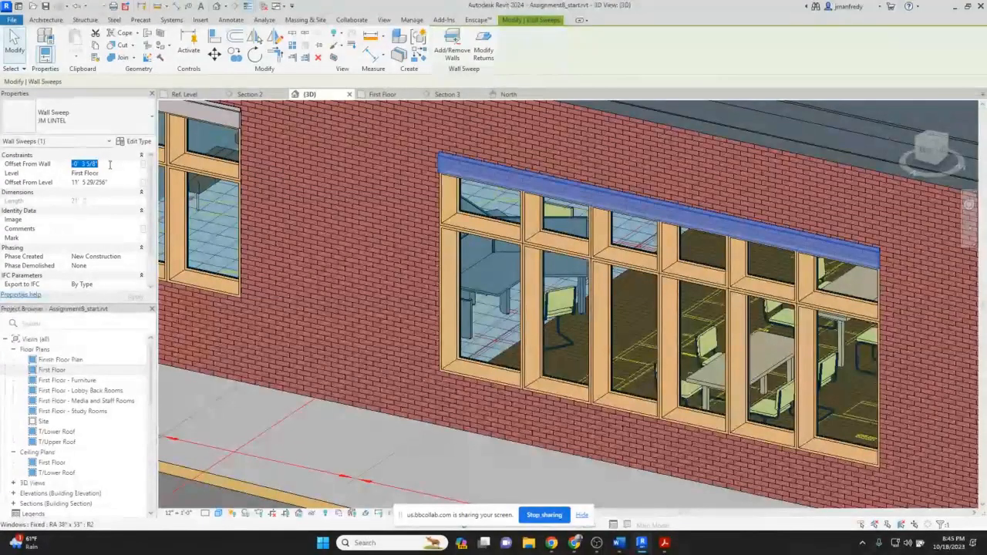
pyautogui.click(62, 183)
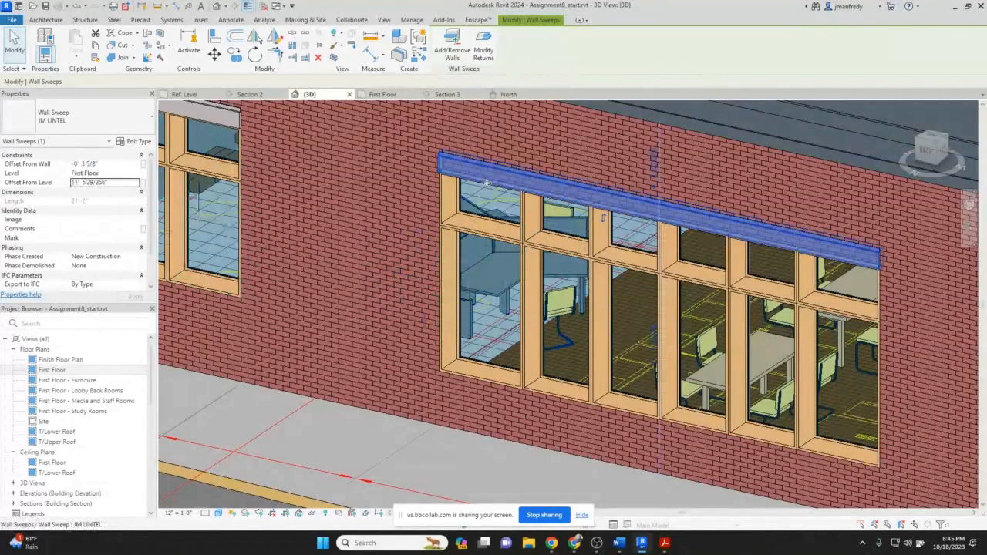
pyautogui.press('Escape')
pyautogui.scroll(-1, 516, 265)
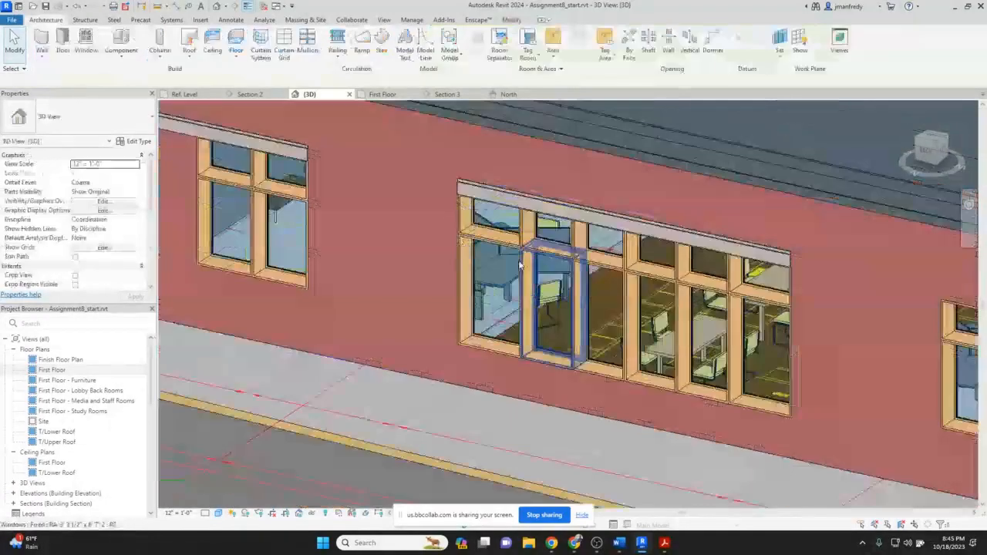
pyautogui.scroll(-4, 505, 266)
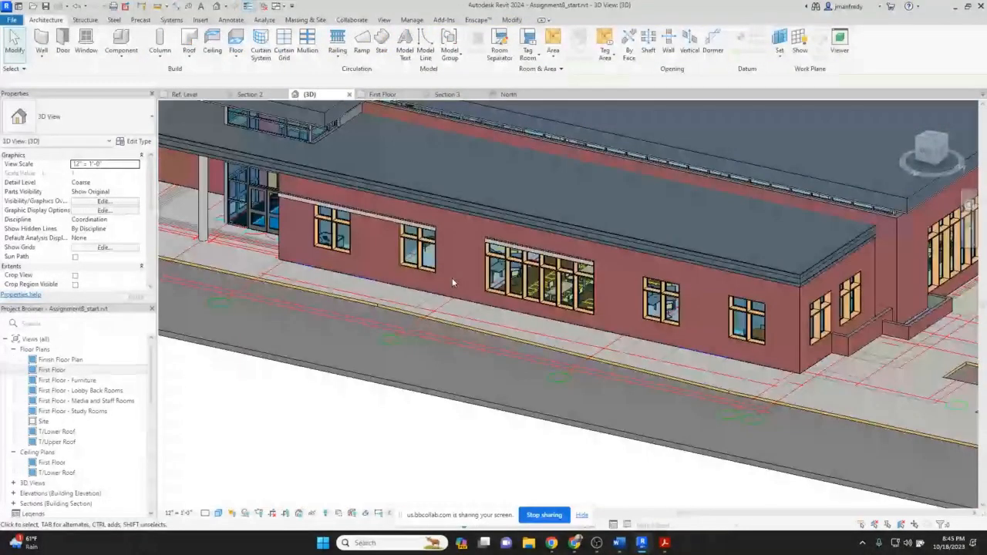
pyautogui.moveTo(453, 279); pyautogui.dragTo(575, 297, button='middle')
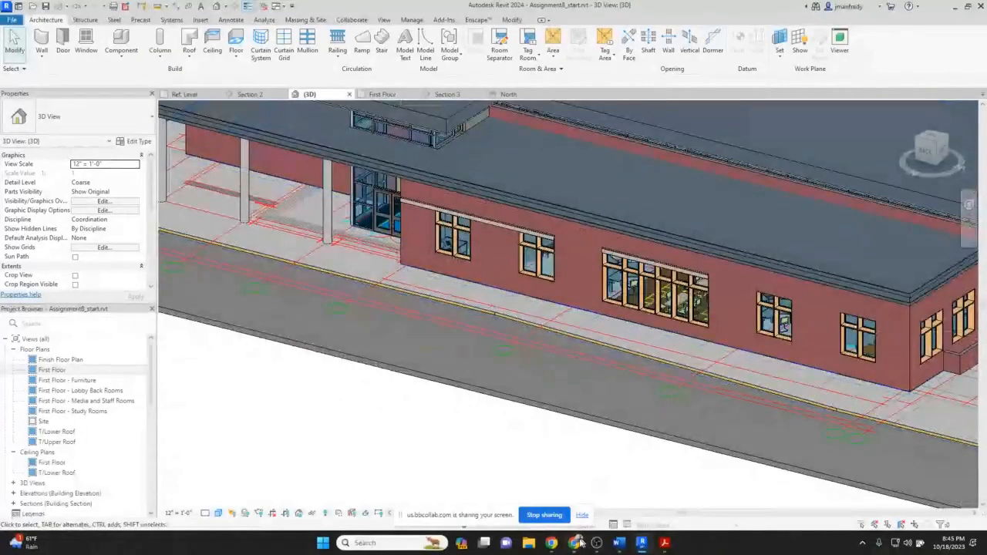
# Switch to the browser and examine the library's street facade windows and brick banding in Google Street View.
pyautogui.moveTo(577, 544)
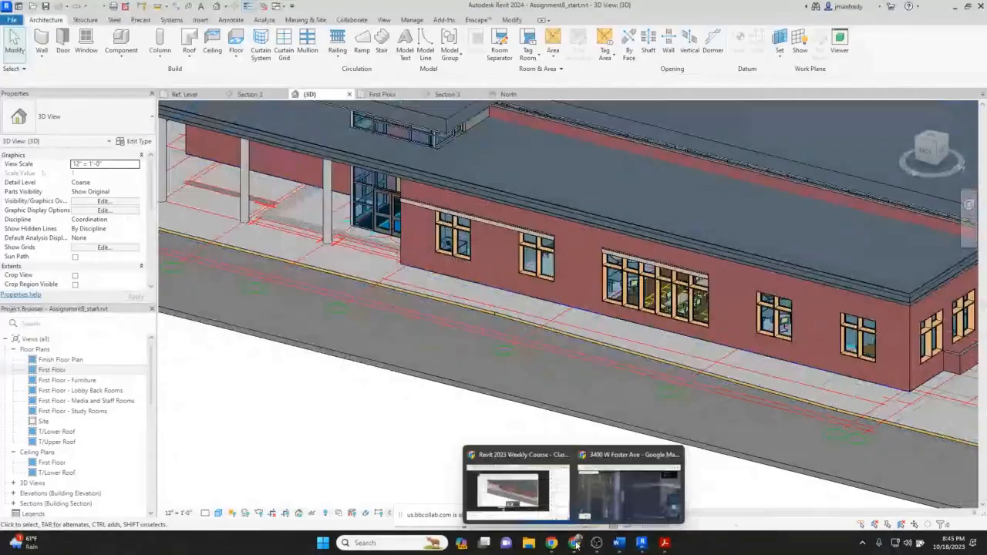
pyautogui.click(628, 486)
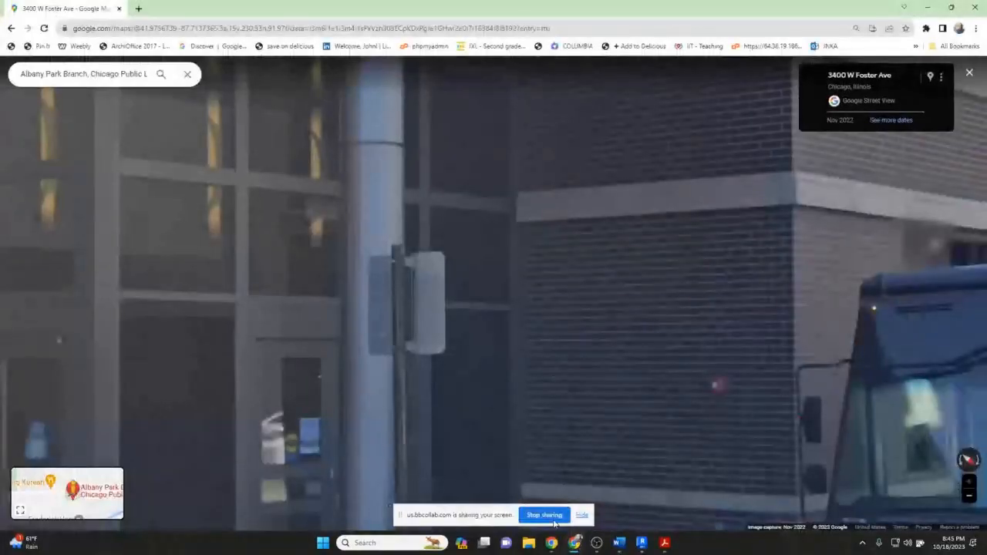
pyautogui.scroll(-3, 567, 406)
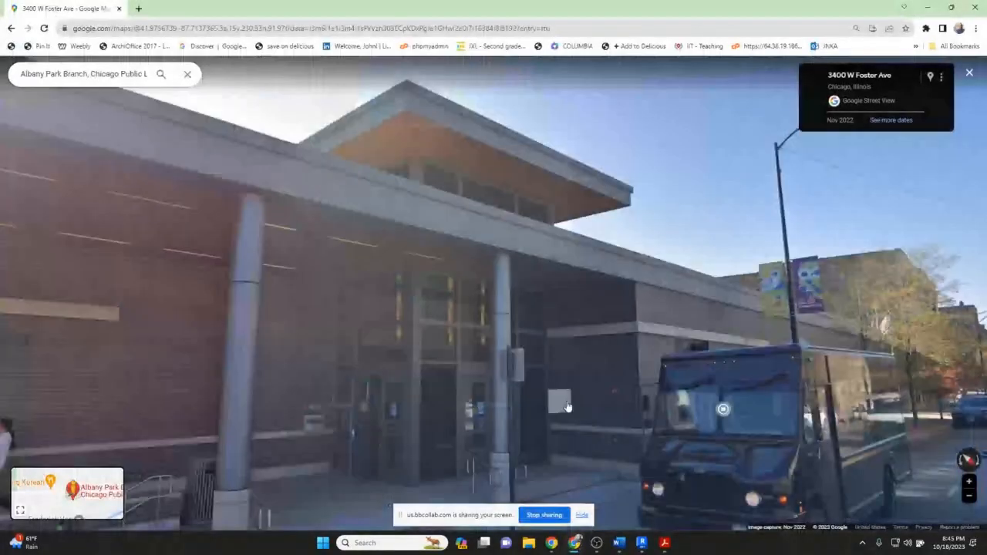
pyautogui.moveTo(567, 406); pyautogui.dragTo(760, 402)
pyautogui.click(809, 410)
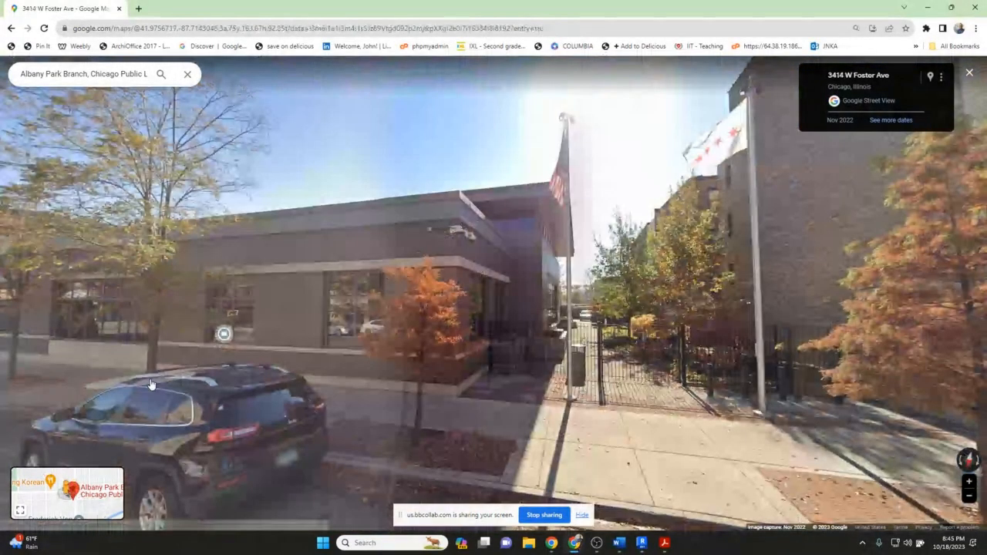
pyautogui.click(152, 385)
pyautogui.scroll(2, 259, 376)
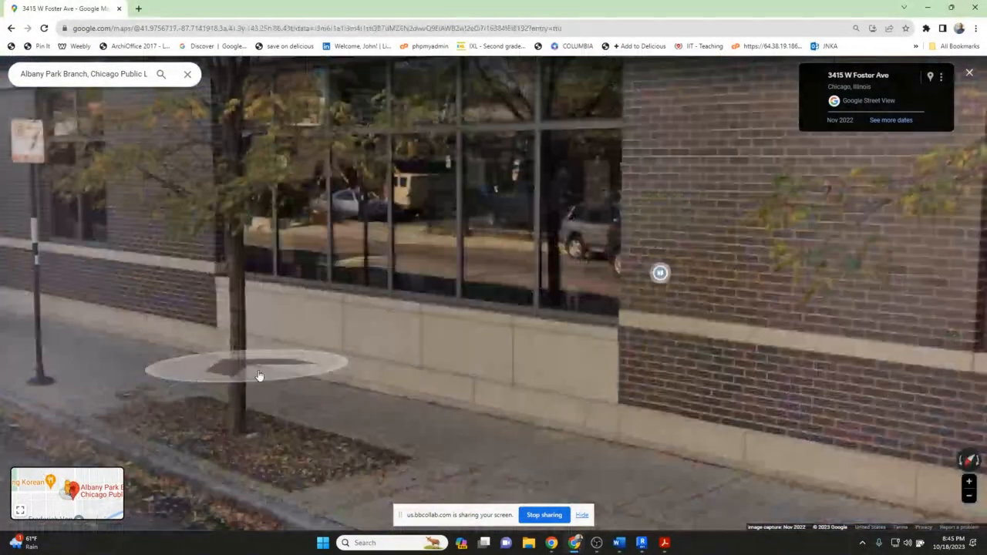
pyautogui.scroll(1, 287, 383)
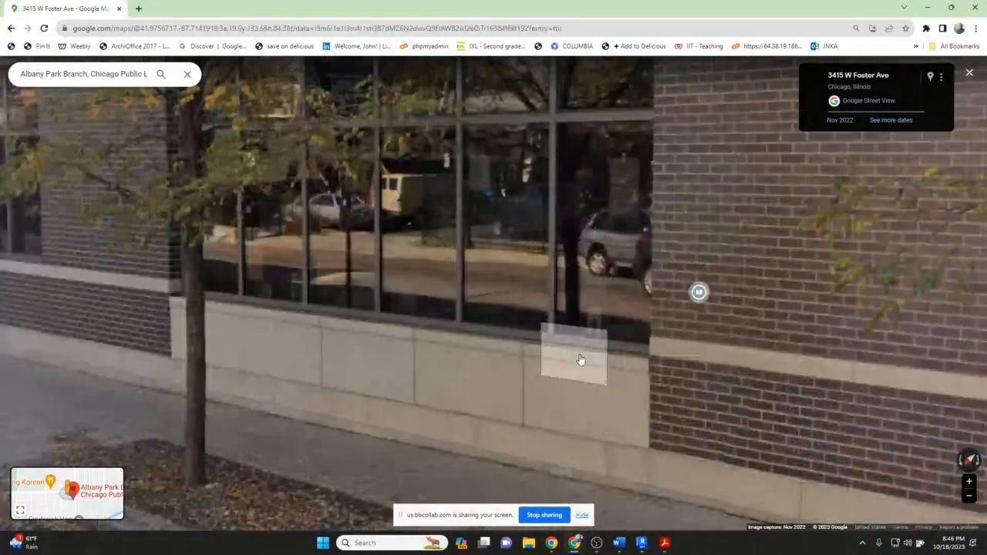
pyautogui.moveTo(714, 363); pyautogui.dragTo(556, 345)
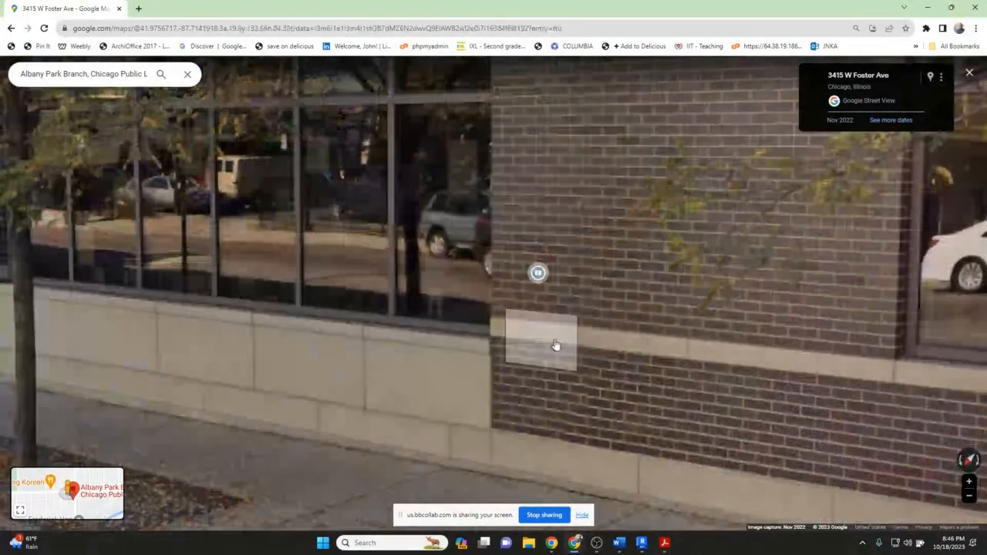
# Switch to the PDF drawing set and examine the wall section's limestone lintel and sill details.
pyautogui.click(664, 543)
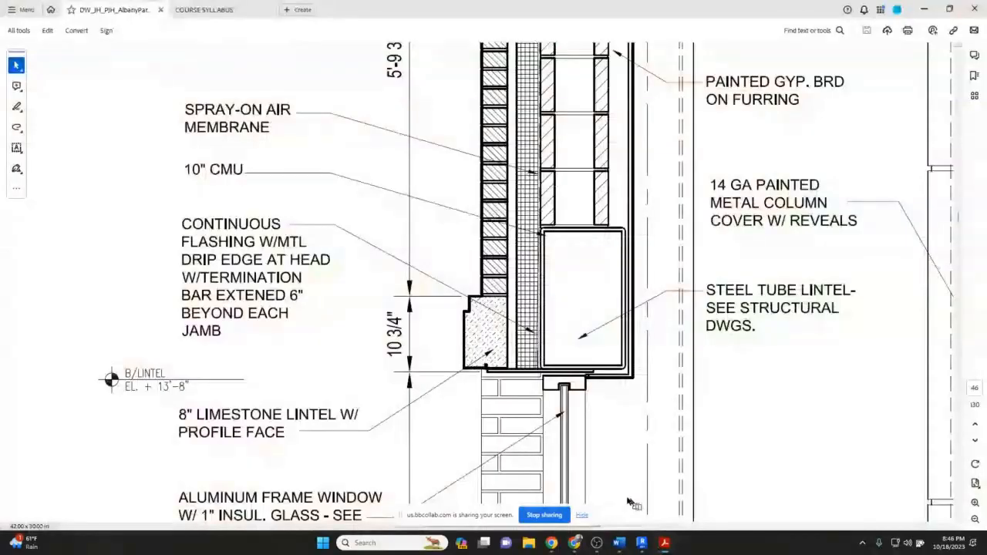
pyautogui.scroll(-2, 628, 502)
pyautogui.click(975, 520)
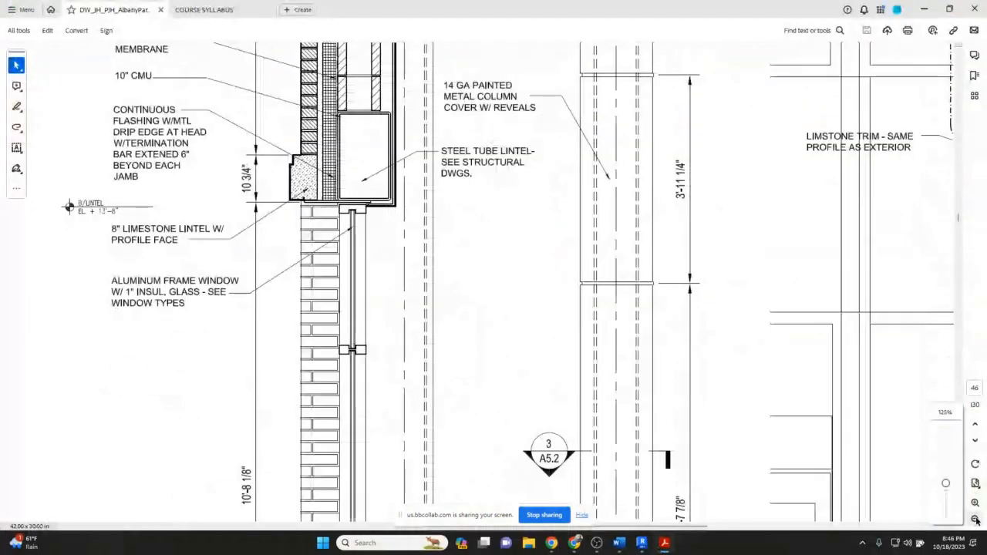
pyautogui.click(976, 520)
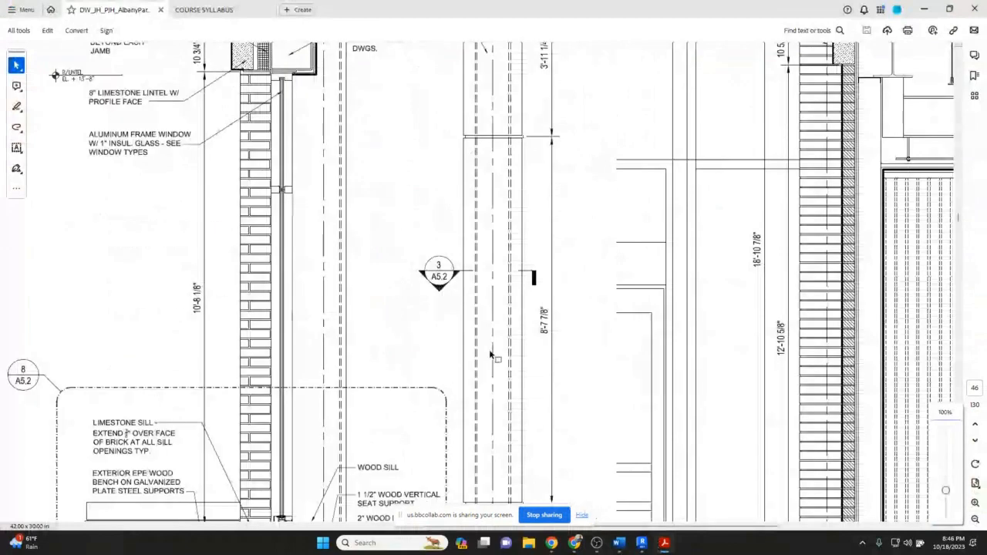
pyautogui.scroll(-5, 490, 355)
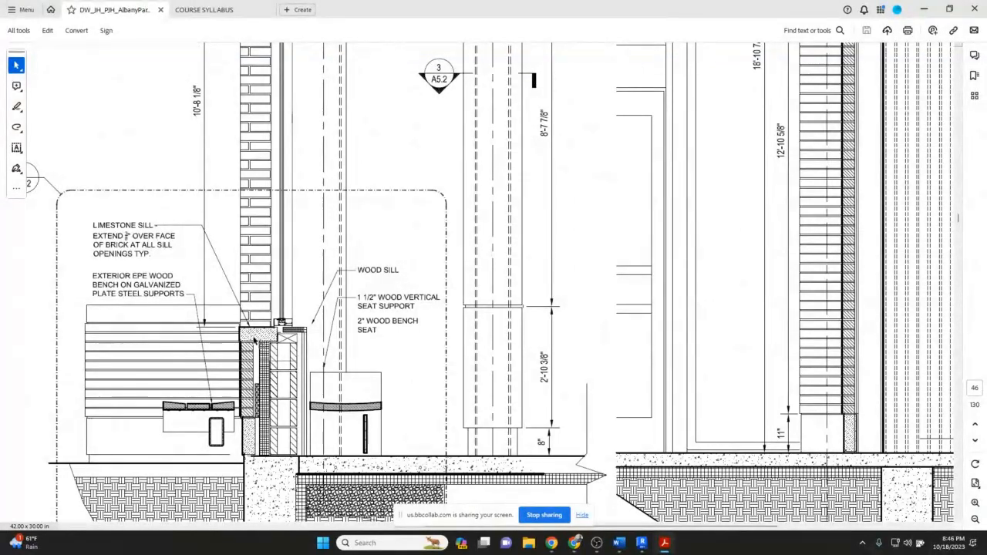
# Return to Revit and select all instances of the RA Exterior brick wall to review them in 3D.
pyautogui.moveTo(653, 546)
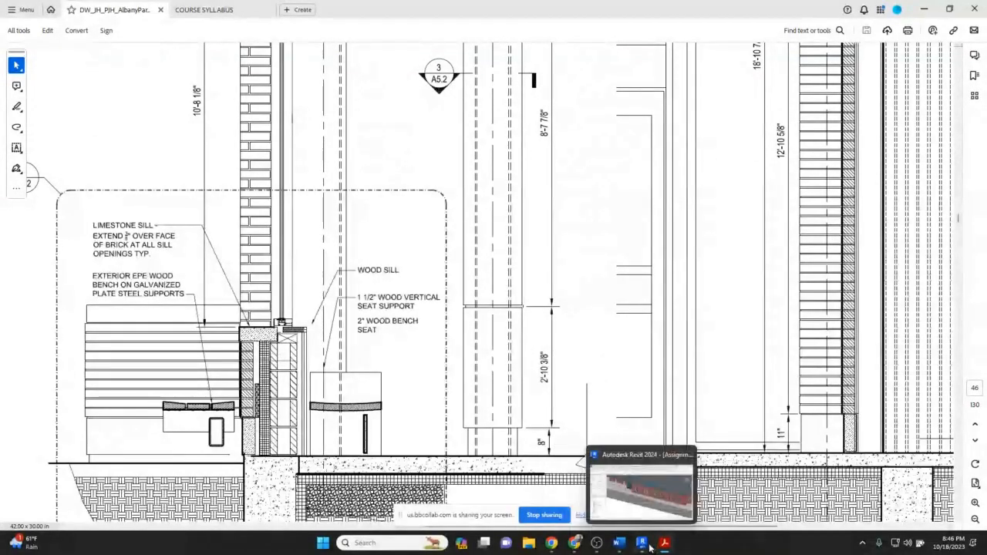
pyautogui.click(650, 546)
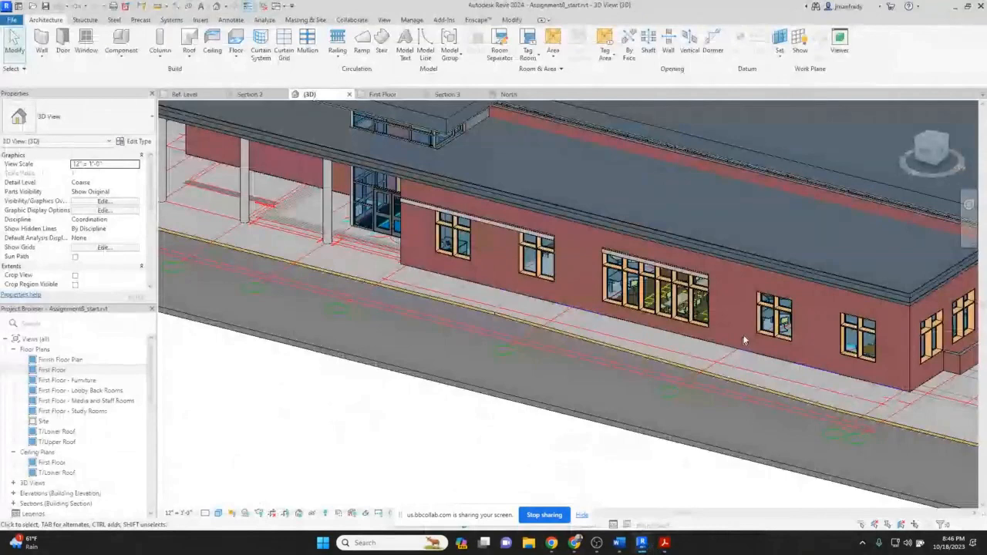
pyautogui.click(737, 350)
pyautogui.rightClick(736, 350)
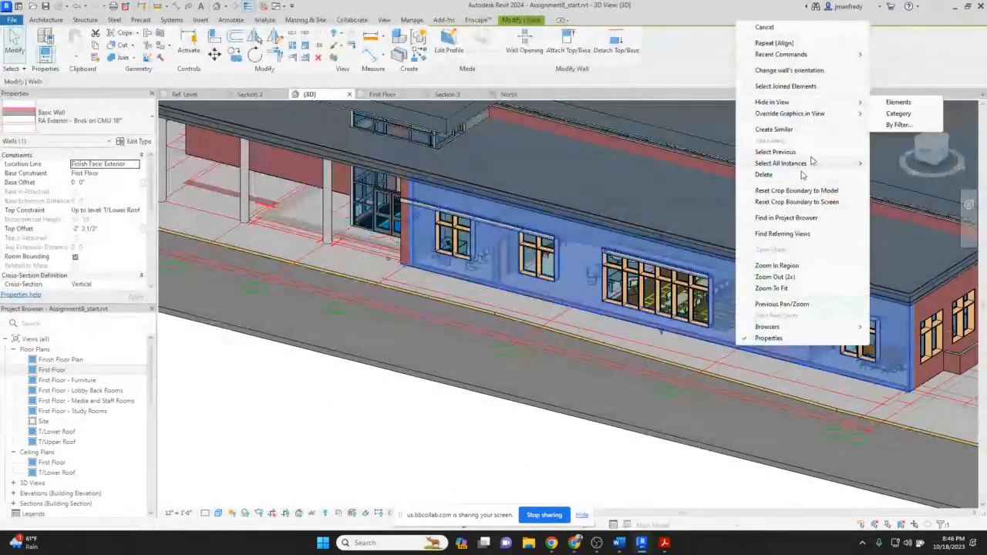
pyautogui.moveTo(848, 165)
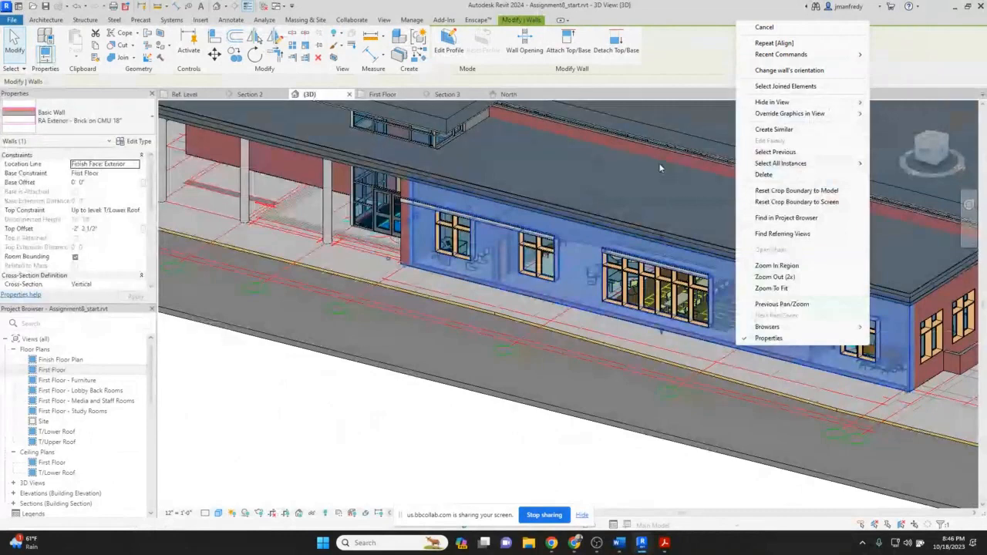
pyautogui.moveTo(755, 165)
pyautogui.click(676, 167)
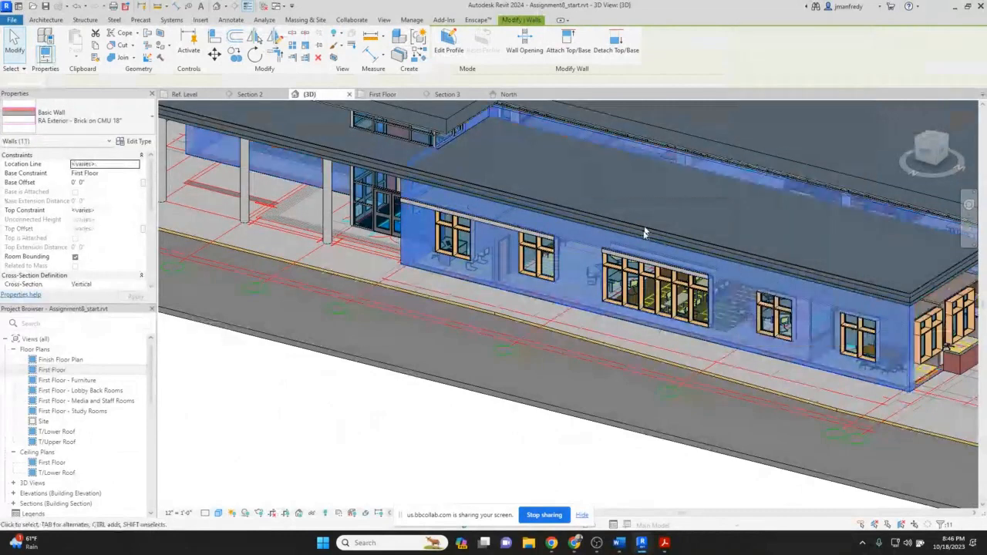
pyautogui.keyDown('shift'); pyautogui.moveTo(663, 201); pyautogui.dragTo(734, 311, button='middle'); pyautogui.keyUp('shift')
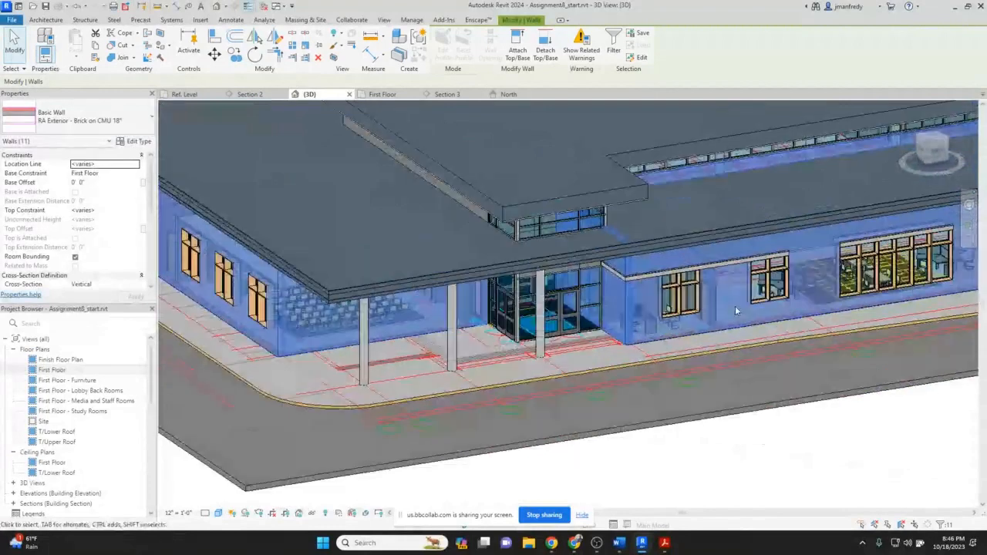
pyautogui.press('Escape')
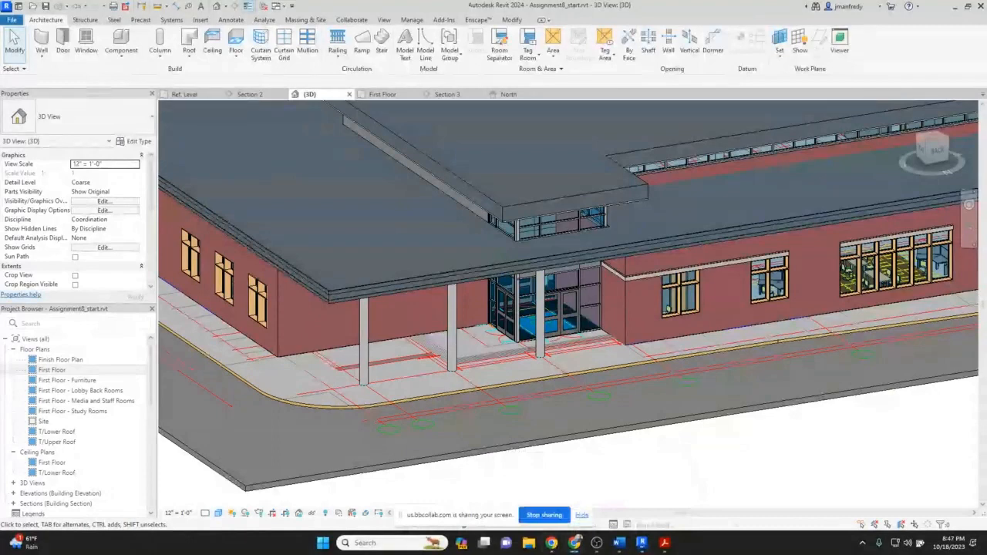
# Switch to the Albany Park Library 2019 photo album and view one of its photos.
pyautogui.moveTo(986, 59); pyautogui.dragTo(481, 59)
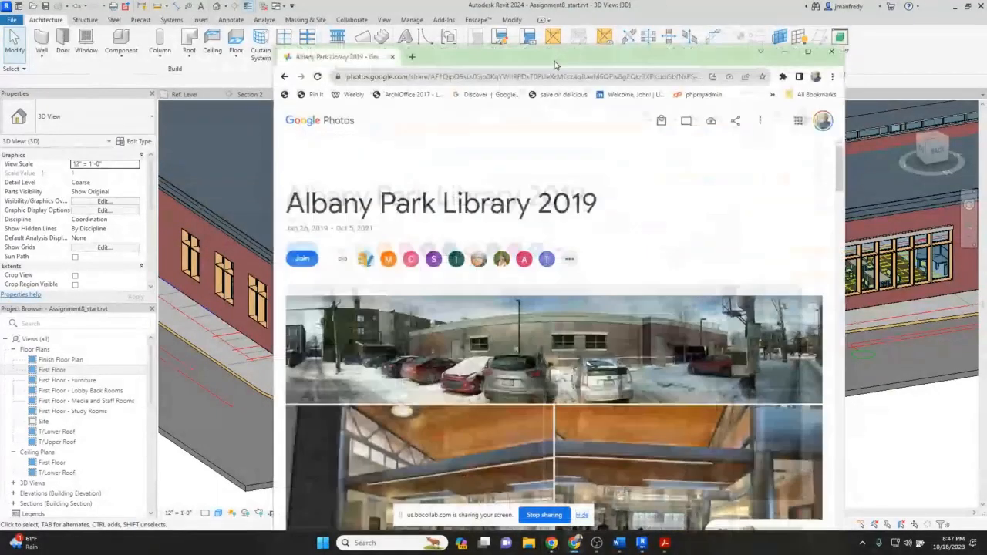
pyautogui.doubleClick(554, 65)
pyautogui.scroll(-2, 542, 297)
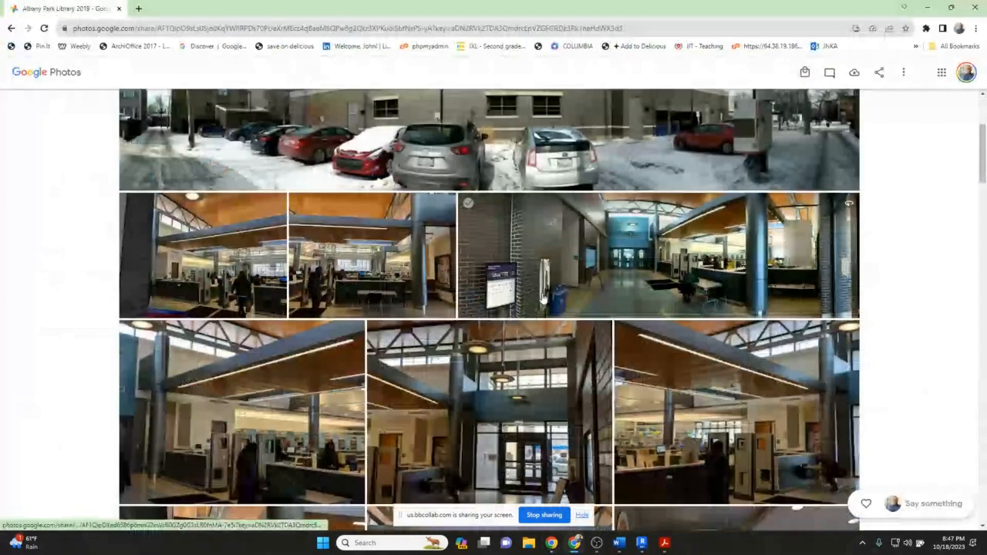
pyautogui.click(543, 299)
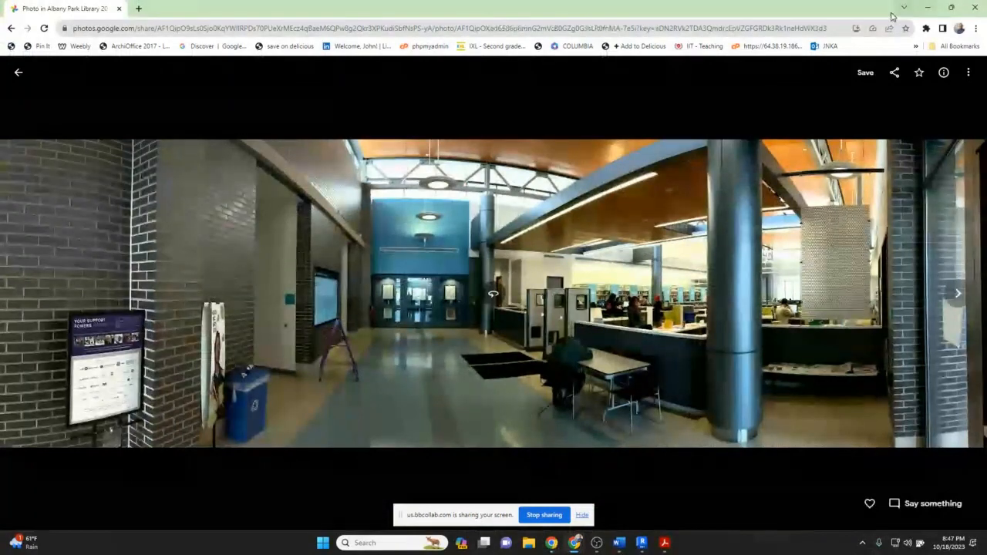
pyautogui.click(927, 7)
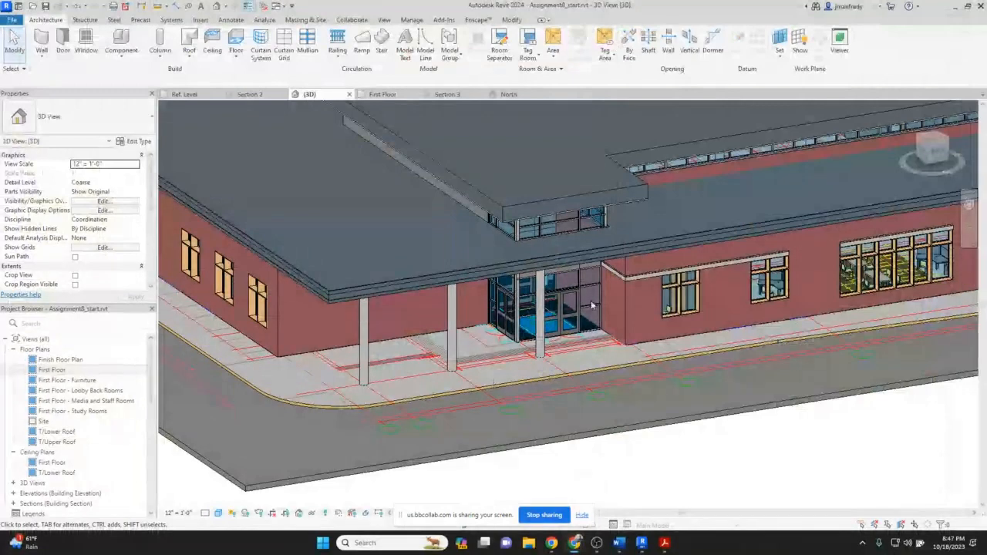
# Orbit and zoom the 3D view to examine the lintel above the large North window, selecting it.
pyautogui.moveTo(788, 265); pyautogui.dragTo(398, 334, button='middle')
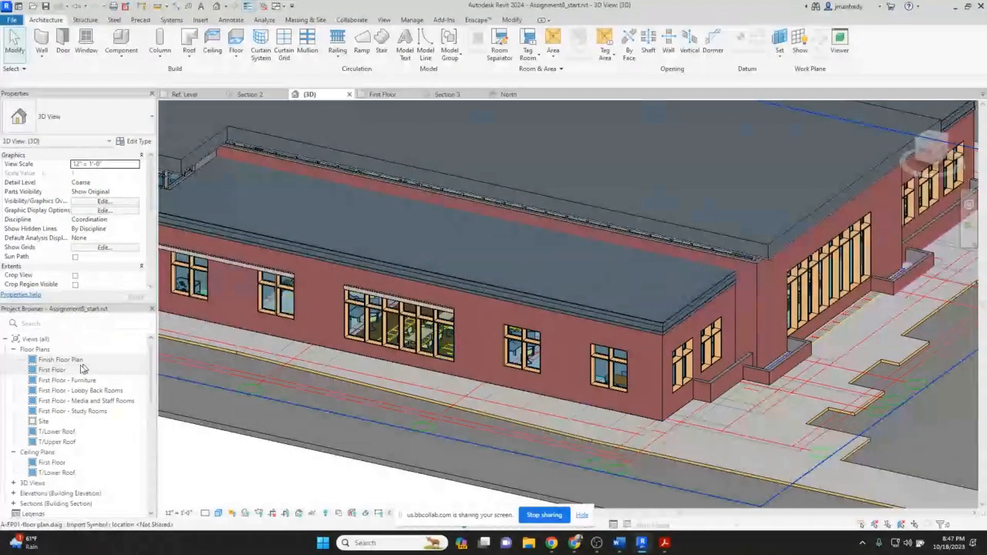
pyautogui.scroll(1, 355, 345)
pyautogui.scroll(2, 355, 344)
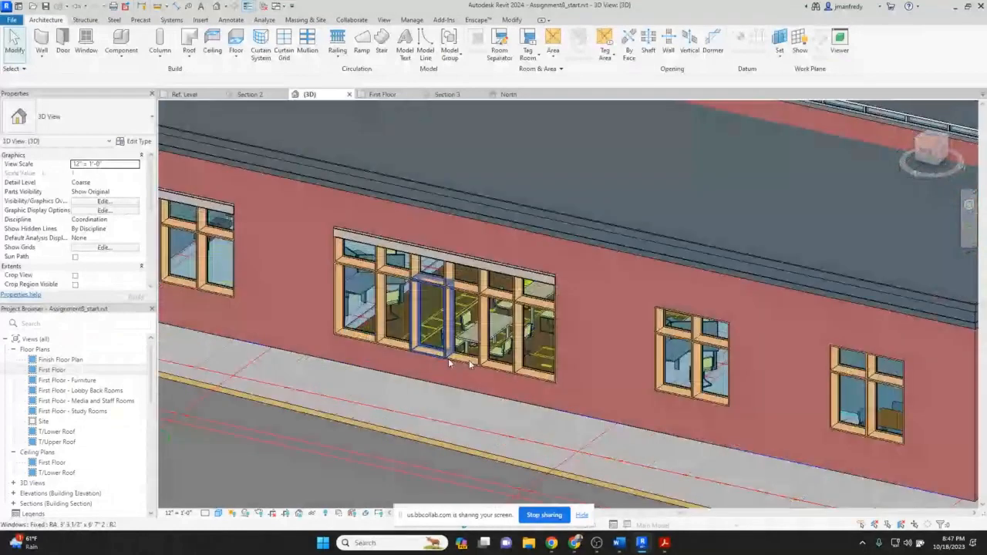
pyautogui.moveTo(449, 363); pyautogui.dragTo(525, 357, button='middle')
pyautogui.scroll(1, 526, 357)
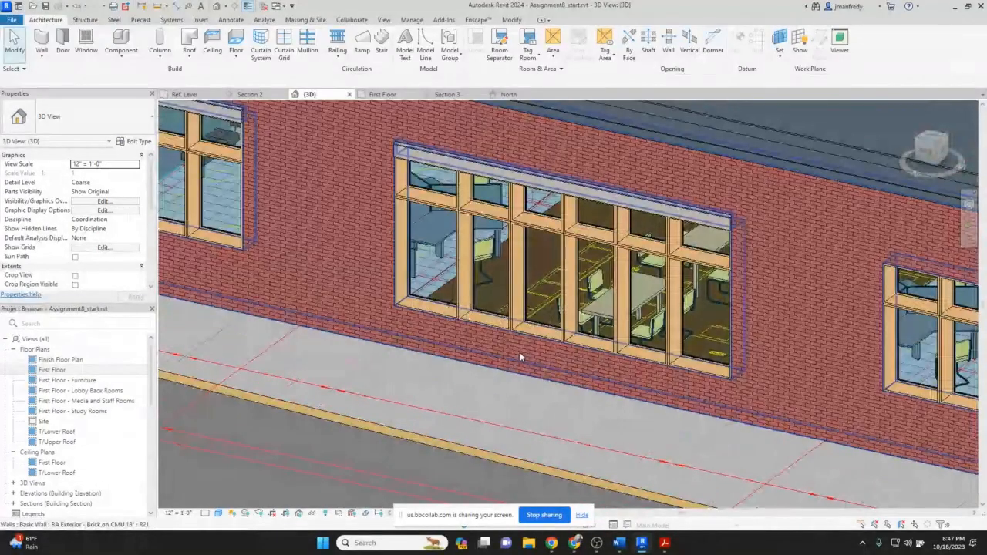
pyautogui.scroll(1, 520, 352)
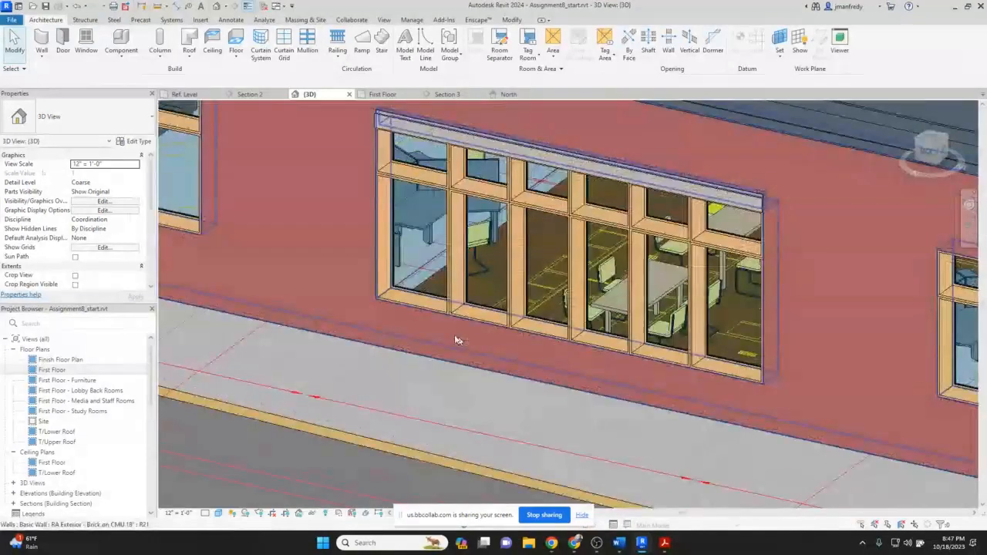
pyautogui.scroll(1, 387, 331)
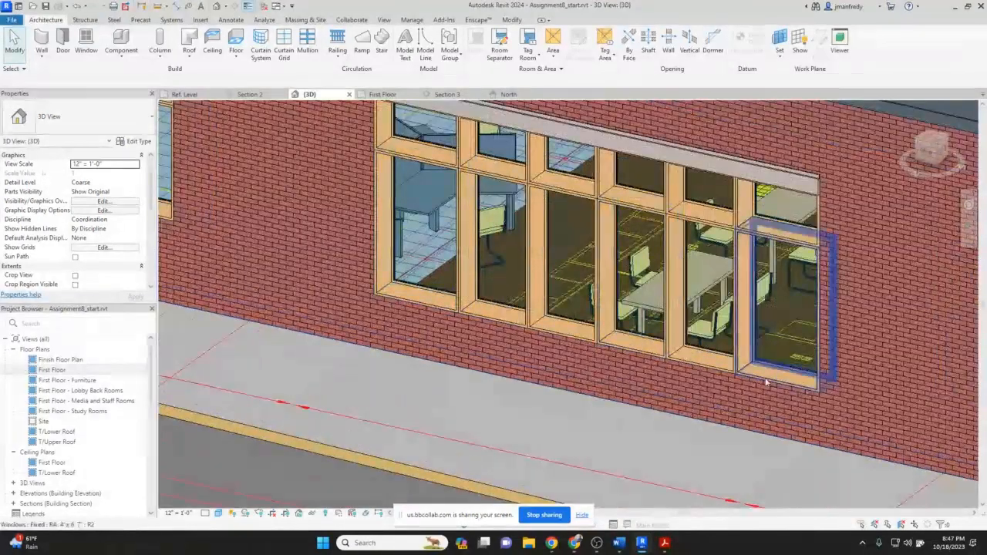
pyautogui.click(736, 177)
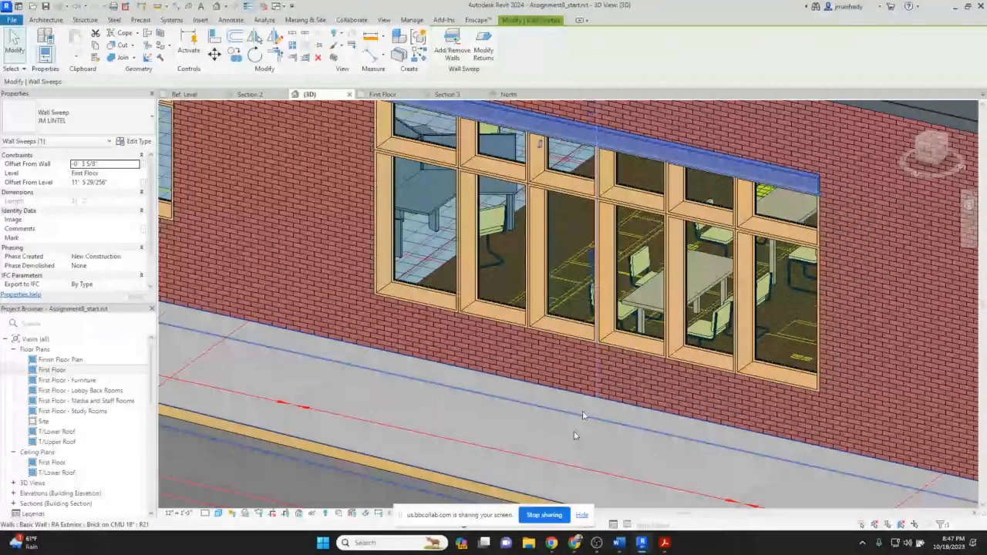
# Switch to the browser and examine the library's surroundings in Google Maps and Street View.
pyautogui.moveTo(575, 544)
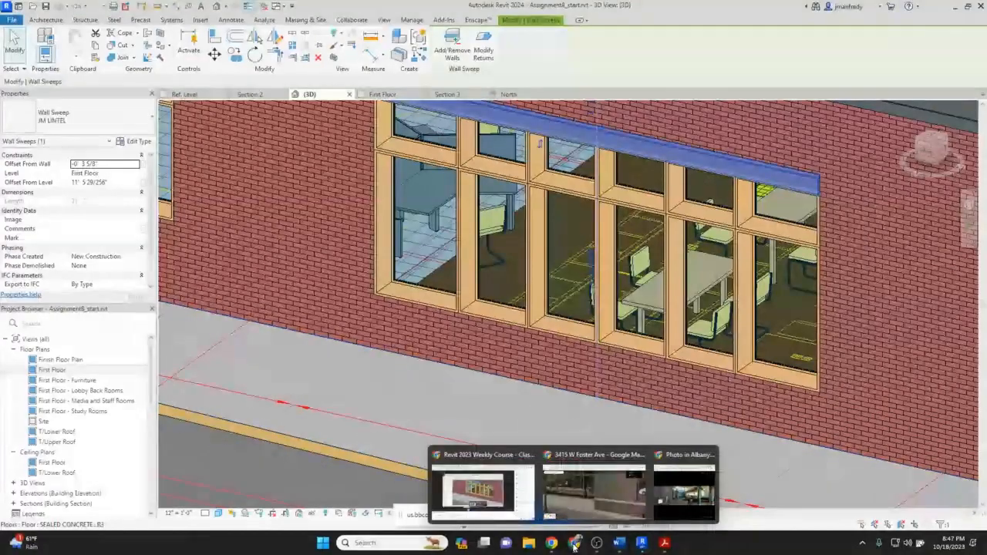
pyautogui.click(586, 490)
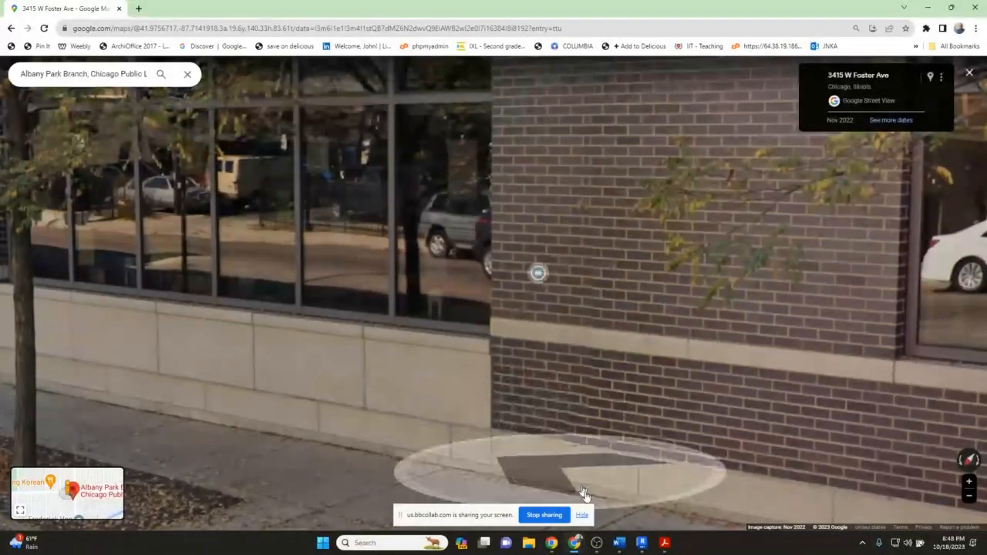
pyautogui.press('Escape')
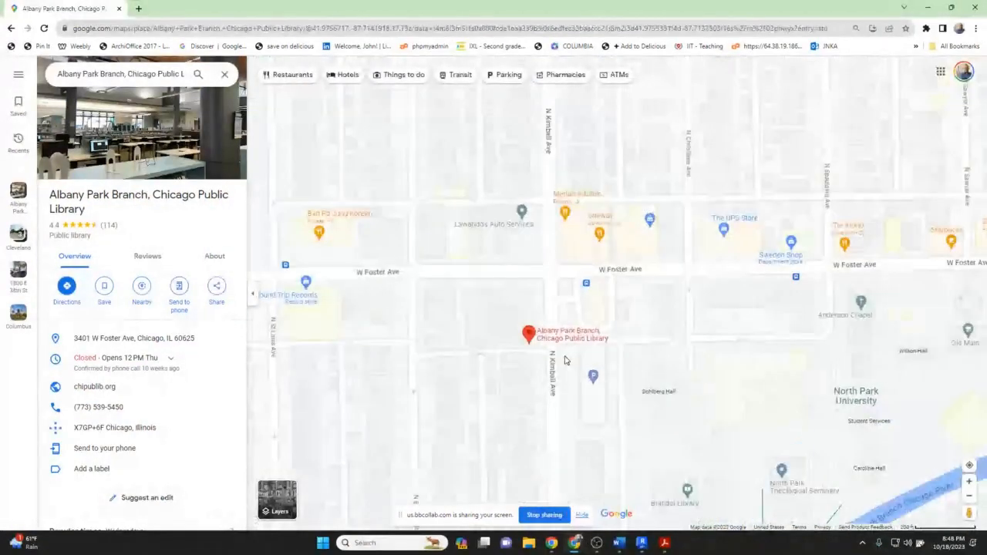
pyautogui.scroll(2, 564, 360)
pyautogui.moveTo(896, 472); pyautogui.dragTo(517, 206)
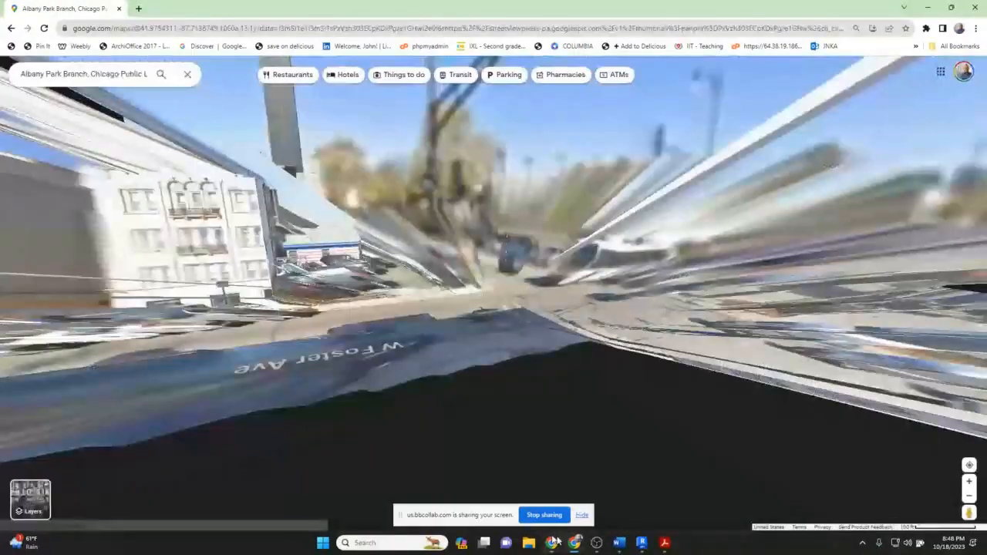
# Return to Revit and open the North elevation from the First Floor plan.
pyautogui.click(643, 544)
pyautogui.doubleClick(81, 371)
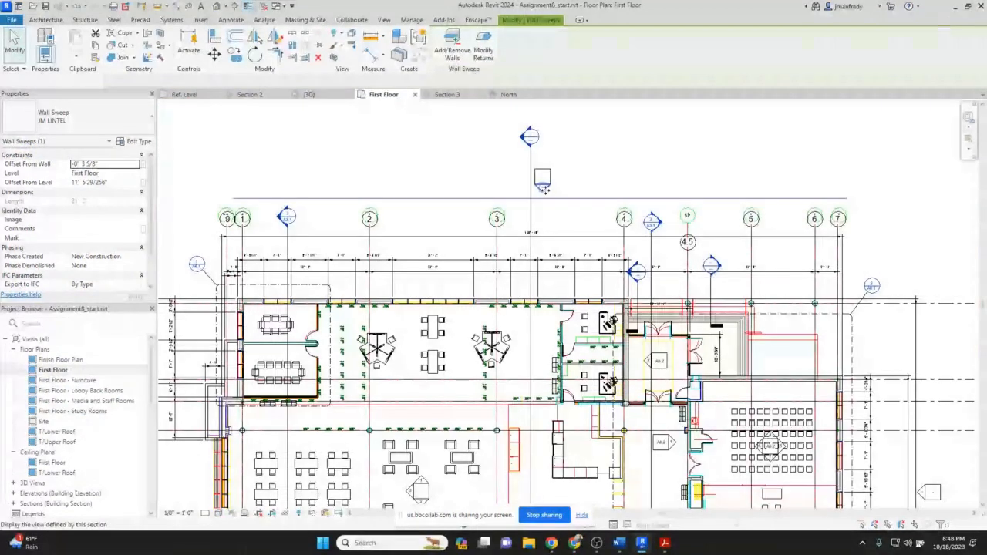
pyautogui.doubleClick(543, 187)
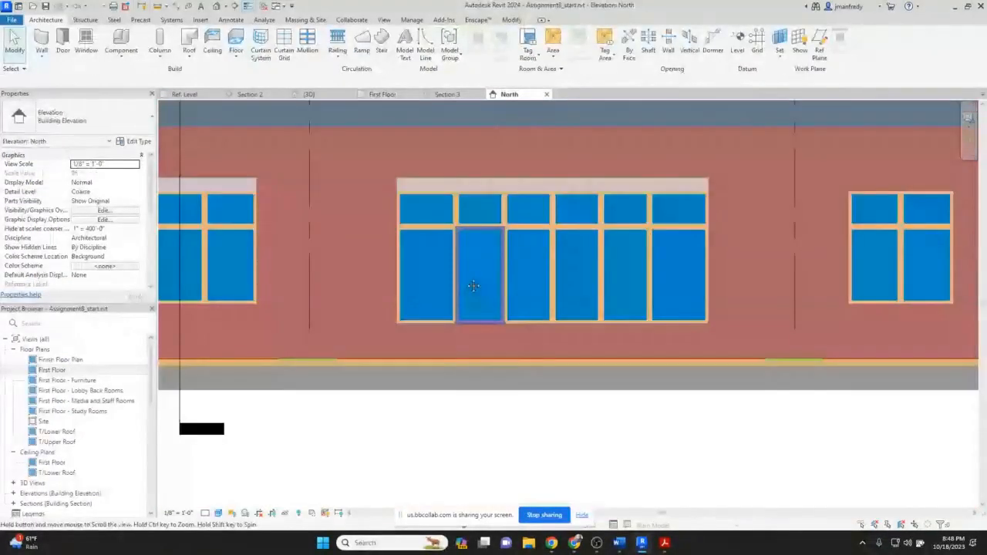
# Split the brick wall face with boundary lines running from both lower corners of the large window down to the wall base.
pyautogui.scroll(2, 398, 310)
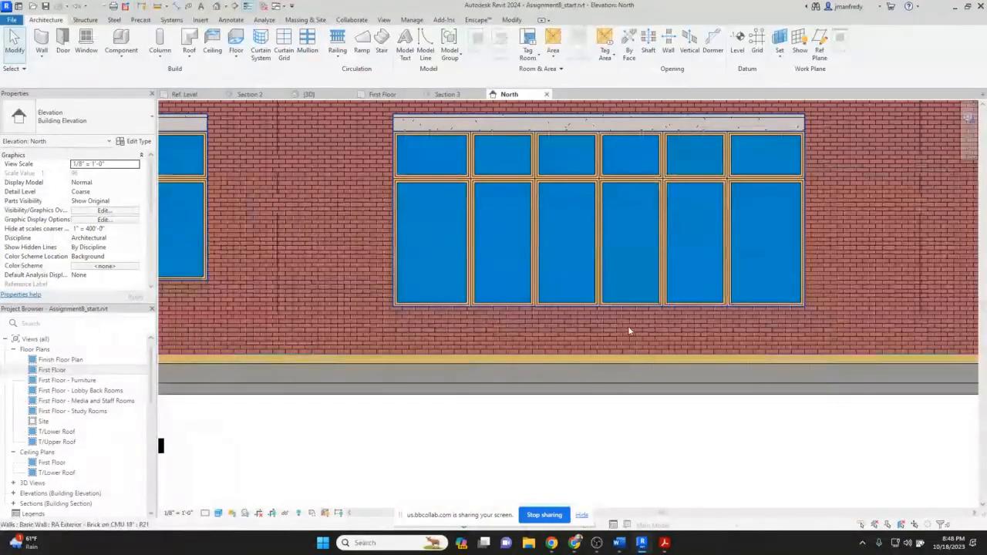
pyautogui.moveTo(463, 282); pyautogui.dragTo(495, 300, button='middle')
pyautogui.scroll(1, 496, 301)
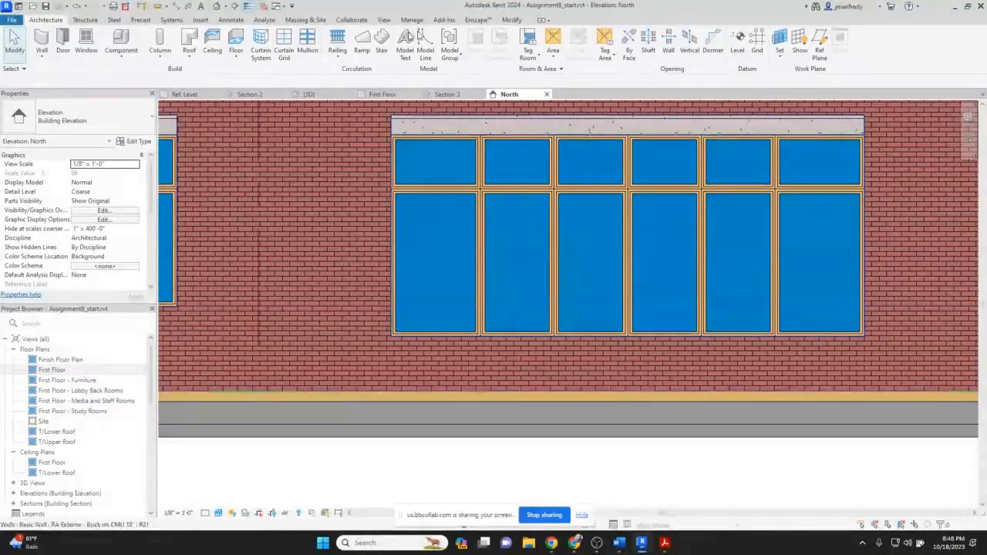
pyautogui.click(511, 21)
pyautogui.click(159, 36)
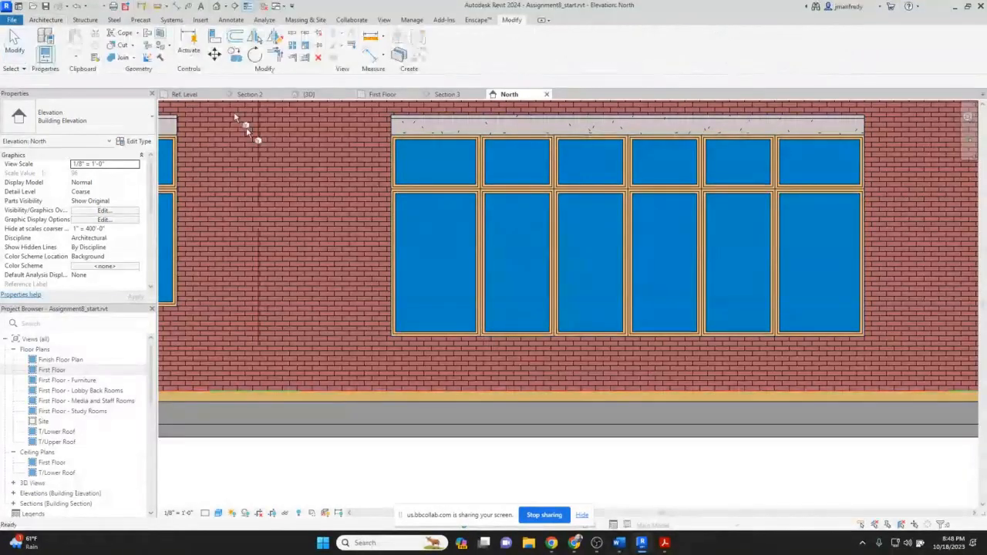
pyautogui.click(387, 304)
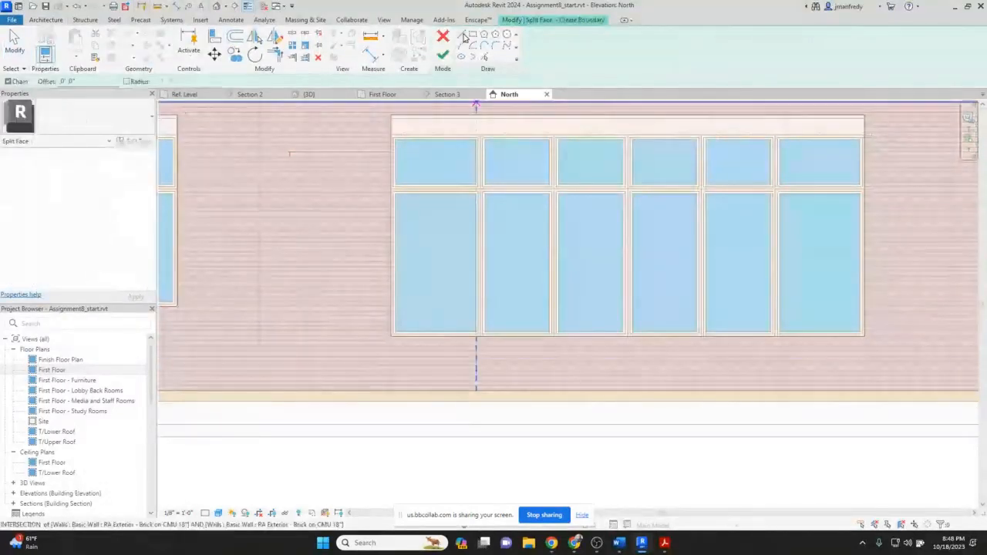
pyautogui.scroll(2, 403, 319)
pyautogui.click(383, 344)
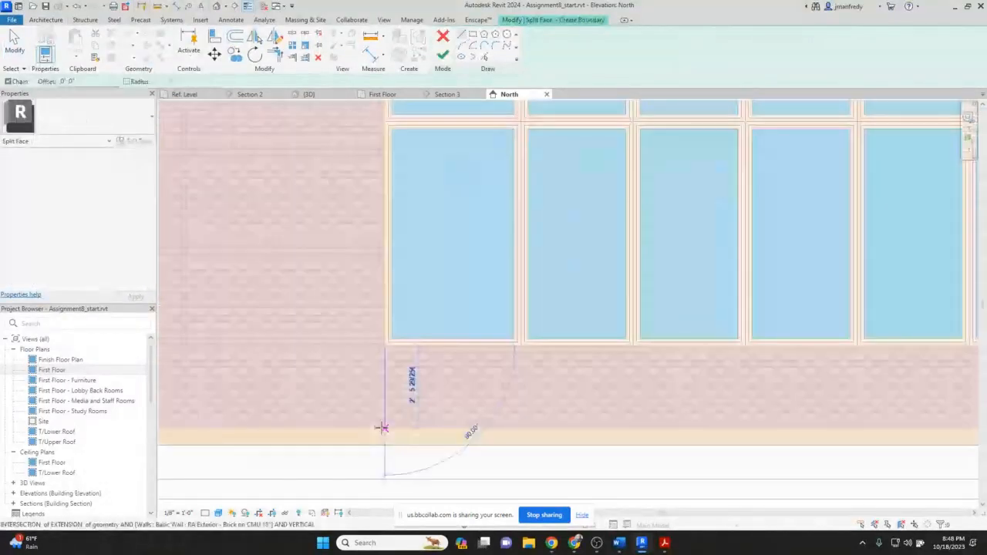
pyautogui.click(382, 428)
pyautogui.moveTo(957, 364); pyautogui.dragTo(701, 343, button='middle')
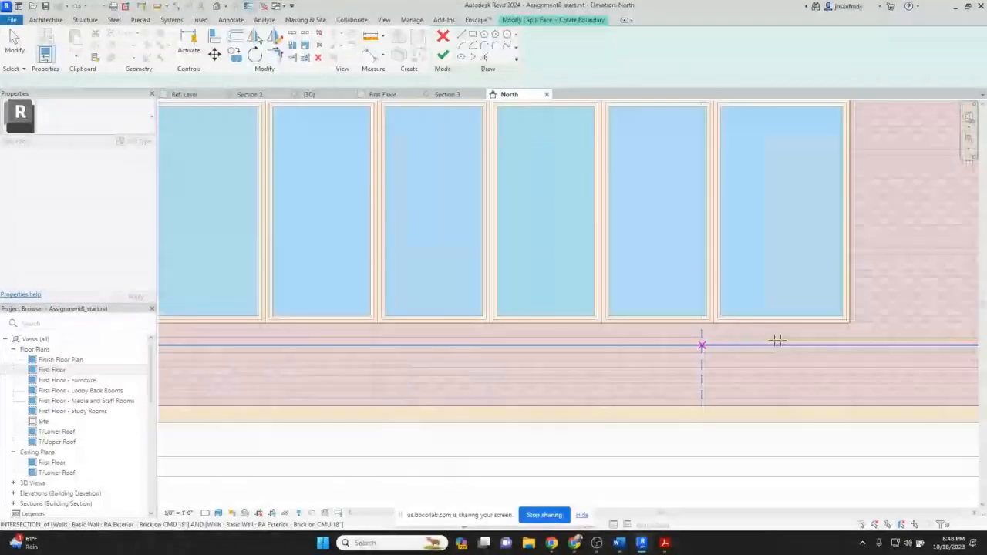
pyautogui.click(849, 323)
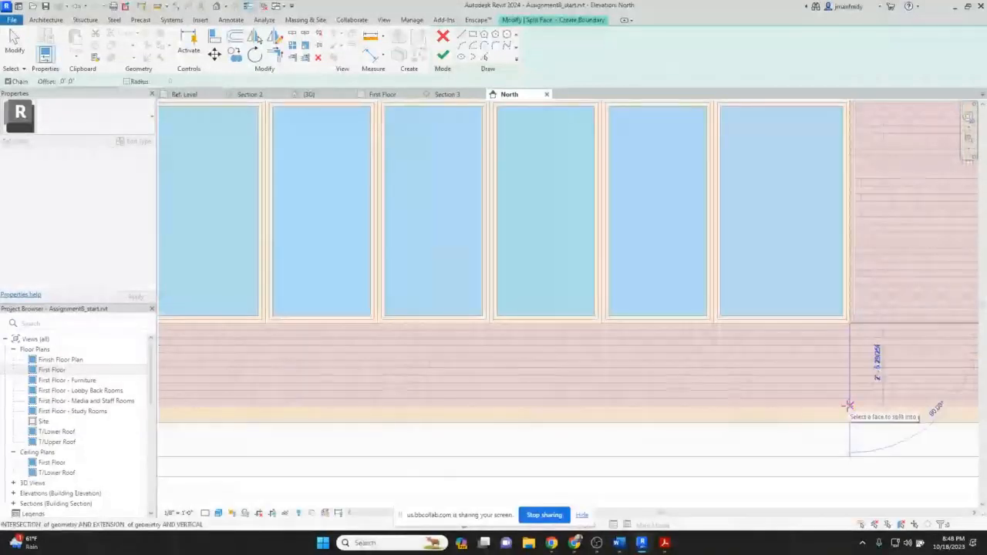
pyautogui.click(848, 404)
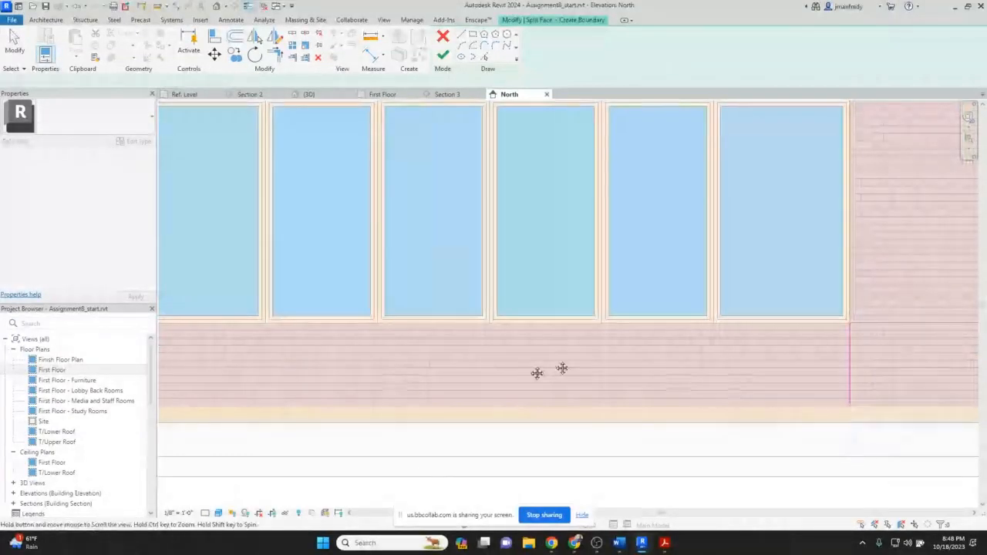
pyautogui.scroll(-2, 562, 369)
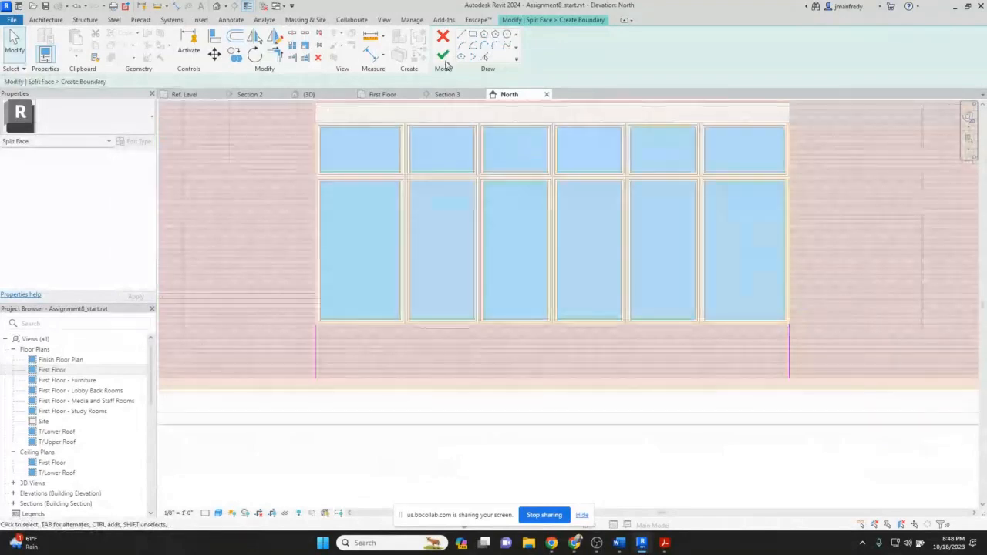
pyautogui.click(443, 56)
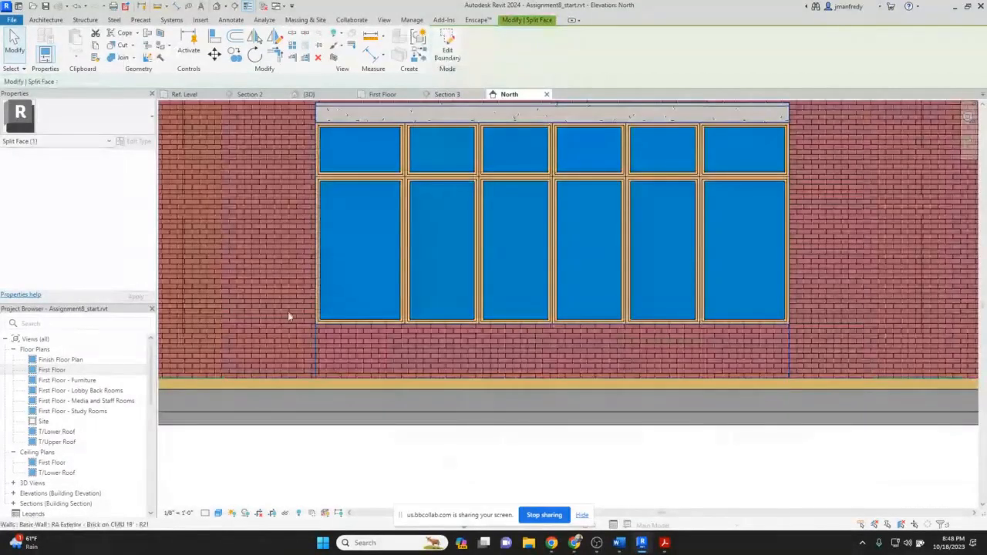
# Paint the split wall region below the large window with the Concrete, Precast material.
pyautogui.click(159, 57)
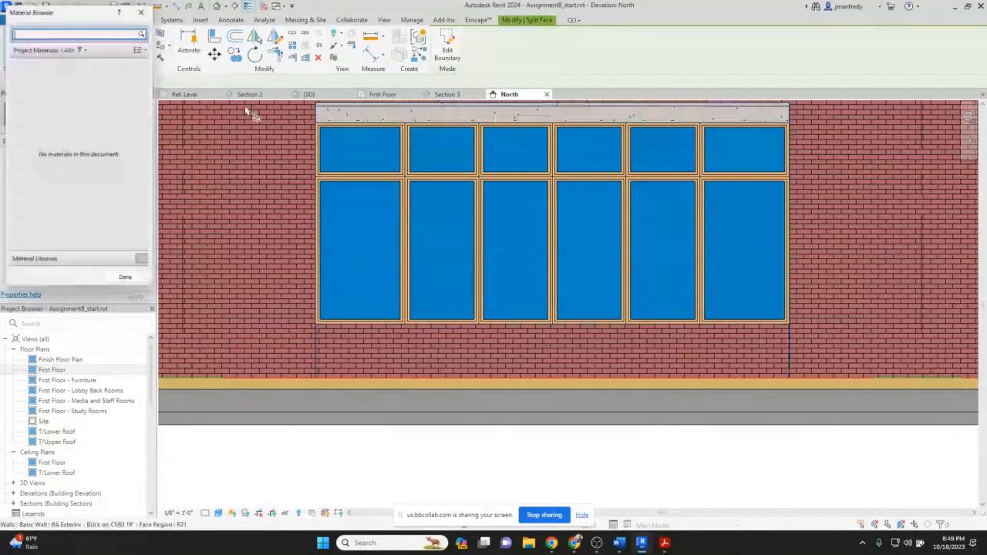
pyautogui.click(122, 33)
pyautogui.write('CPMC')
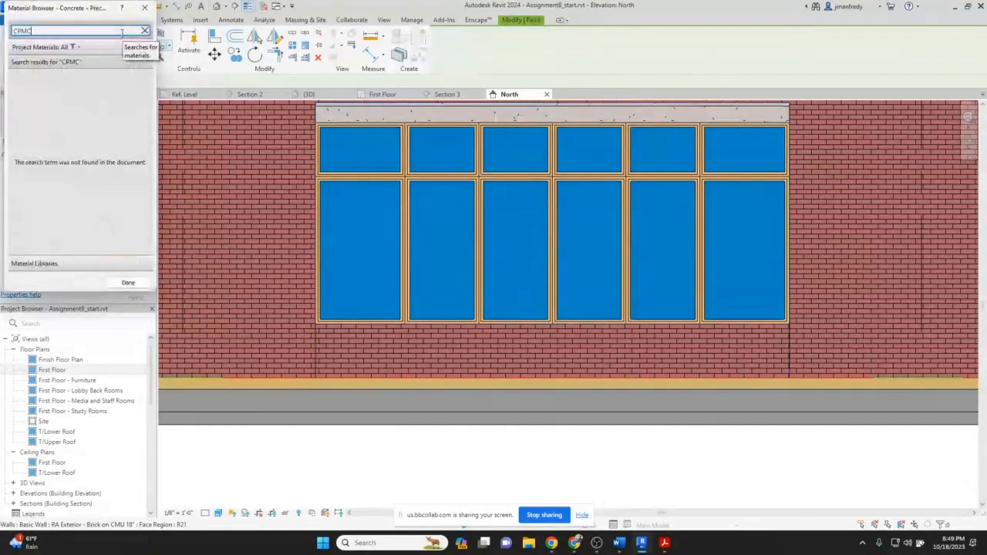
pyautogui.press('BackSpace')
pyautogui.press('BackSpace')
pyautogui.press('BackSpace')
pyautogui.write('ONC')
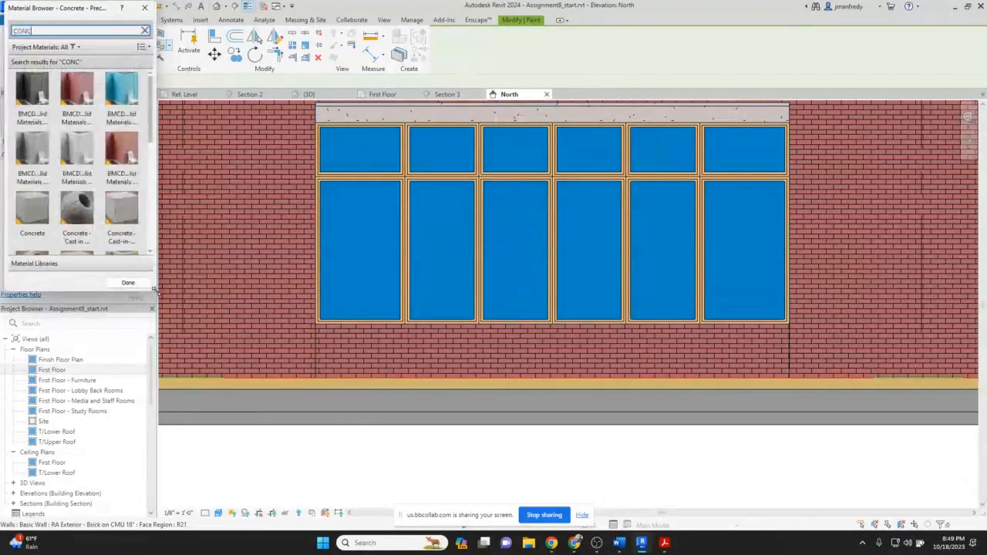
pyautogui.moveTo(155, 290); pyautogui.dragTo(258, 381)
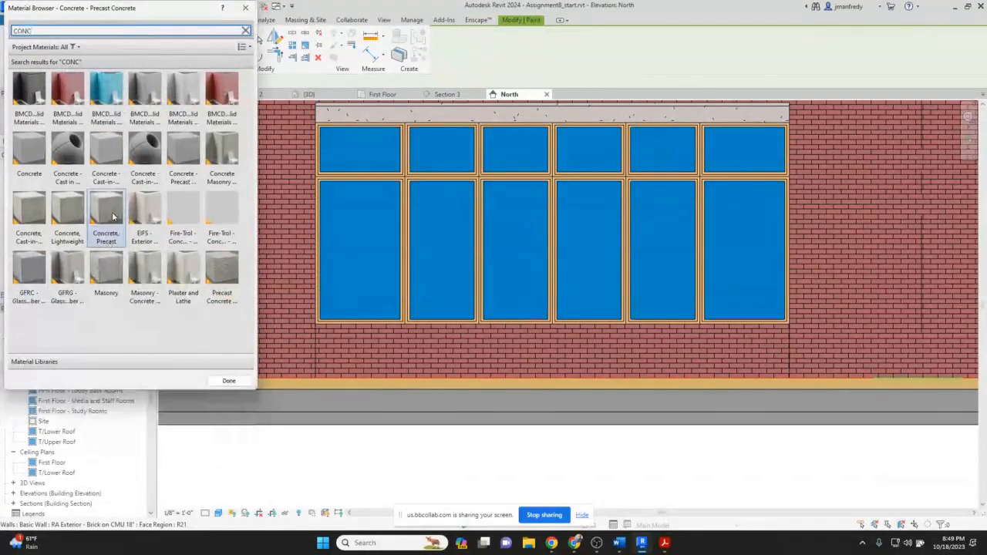
pyautogui.click(113, 218)
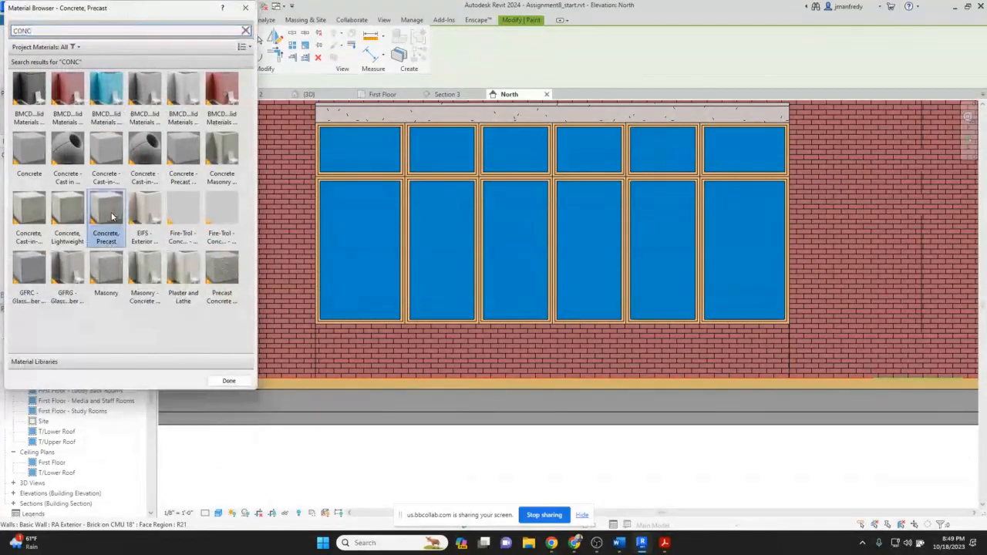
pyautogui.click(474, 358)
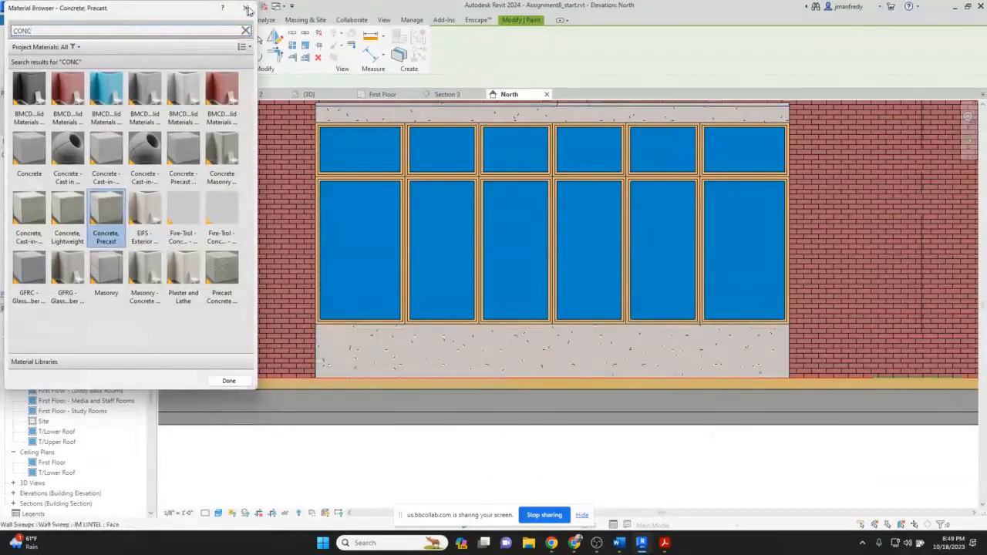
pyautogui.click(245, 8)
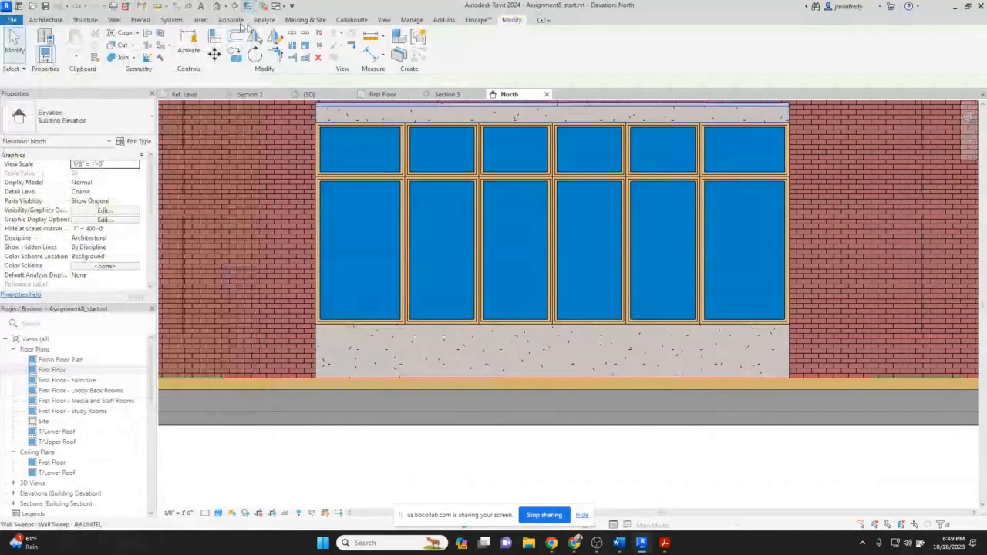
# Switch to the 3D view and examine the precast panel and lintel on the North facade.
pyautogui.click(309, 94)
pyautogui.moveTo(546, 315); pyautogui.dragTo(442, 390, button='middle')
pyautogui.scroll(-1, 442, 390)
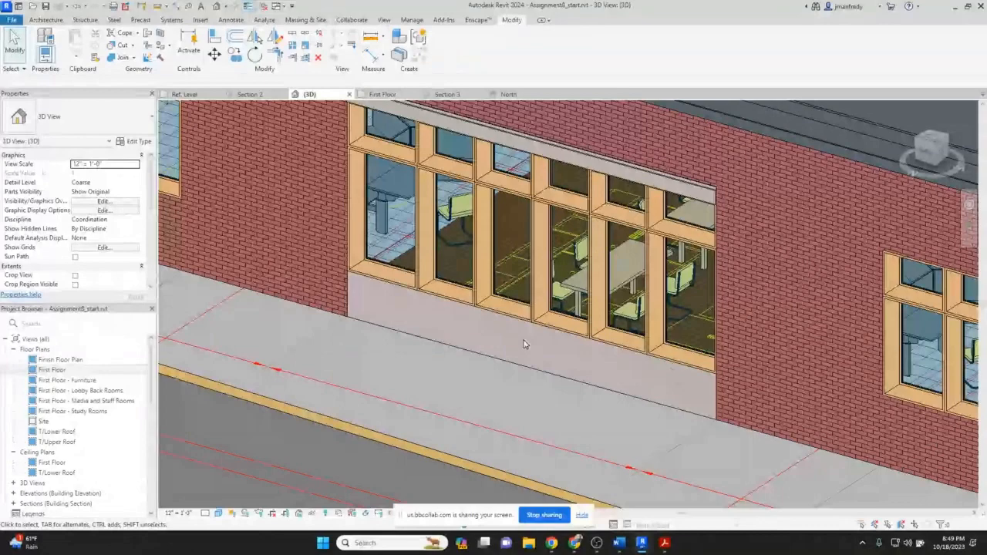
pyautogui.scroll(-1, 522, 341)
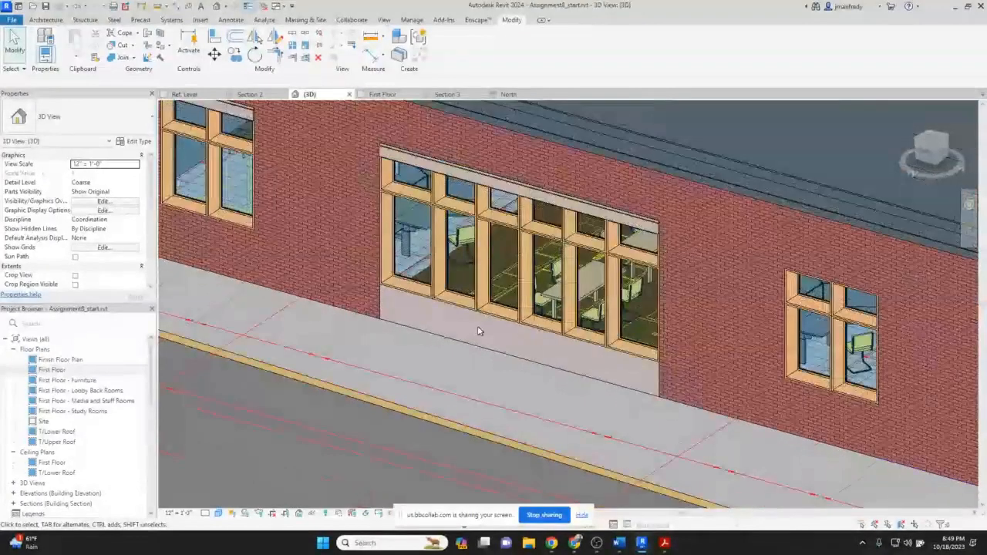
pyautogui.moveTo(457, 329); pyautogui.dragTo(499, 335, button='middle')
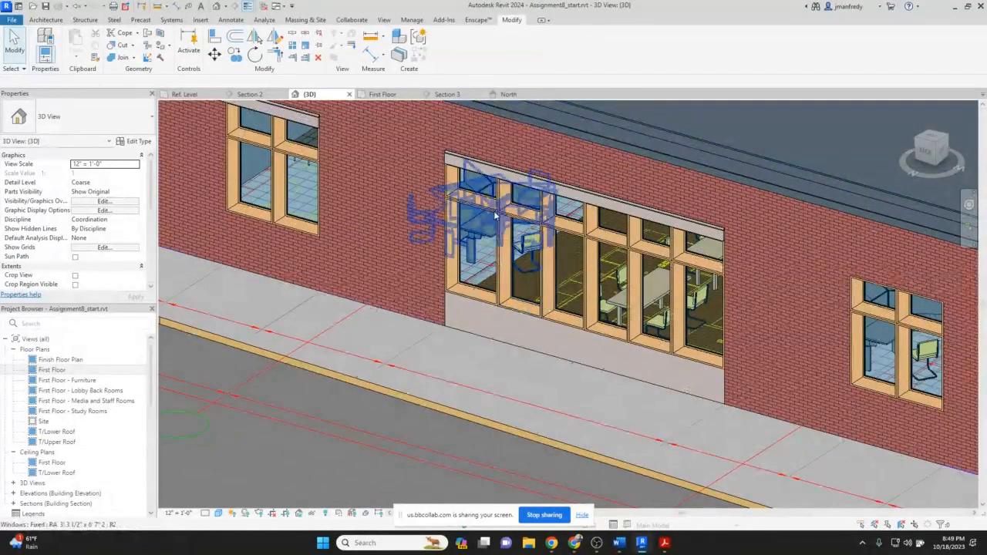
pyautogui.click(513, 171)
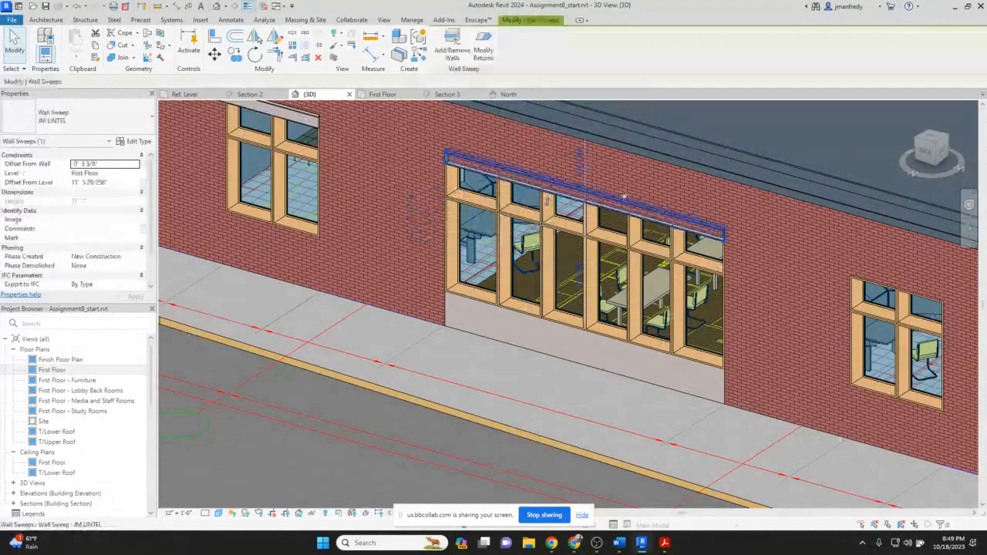
pyautogui.press('Escape')
pyautogui.scroll(-1, 555, 300)
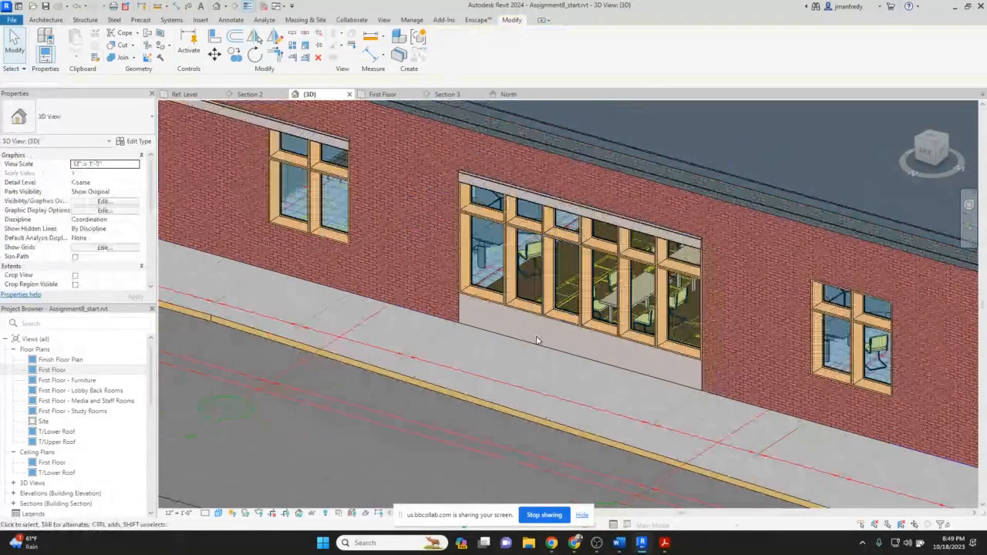
pyautogui.scroll(-3, 537, 341)
pyautogui.moveTo(720, 360); pyautogui.dragTo(464, 318, button='middle')
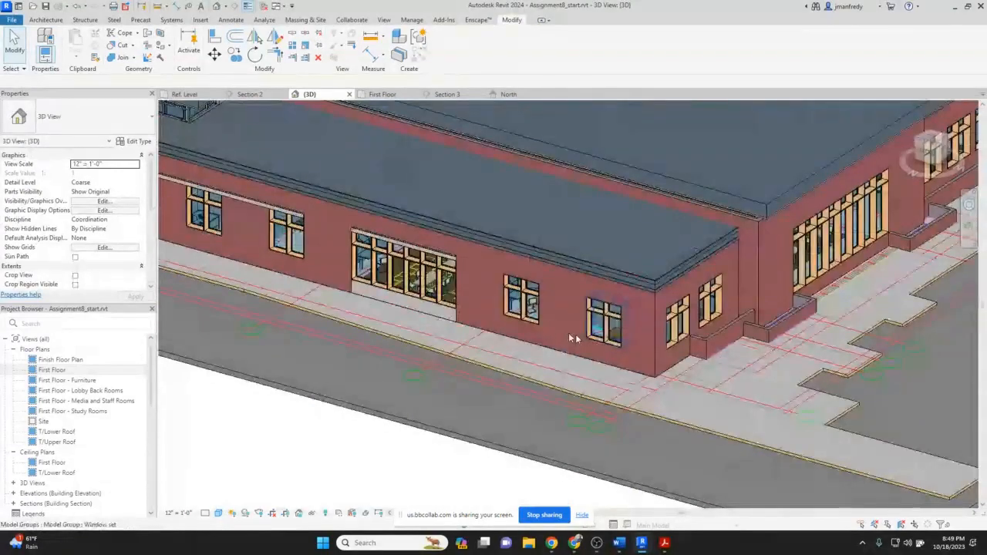
# Switch to Google Street View and examine the library's street facade, its window sills and the light panels at the wall base.
pyautogui.scroll(2, 464, 318)
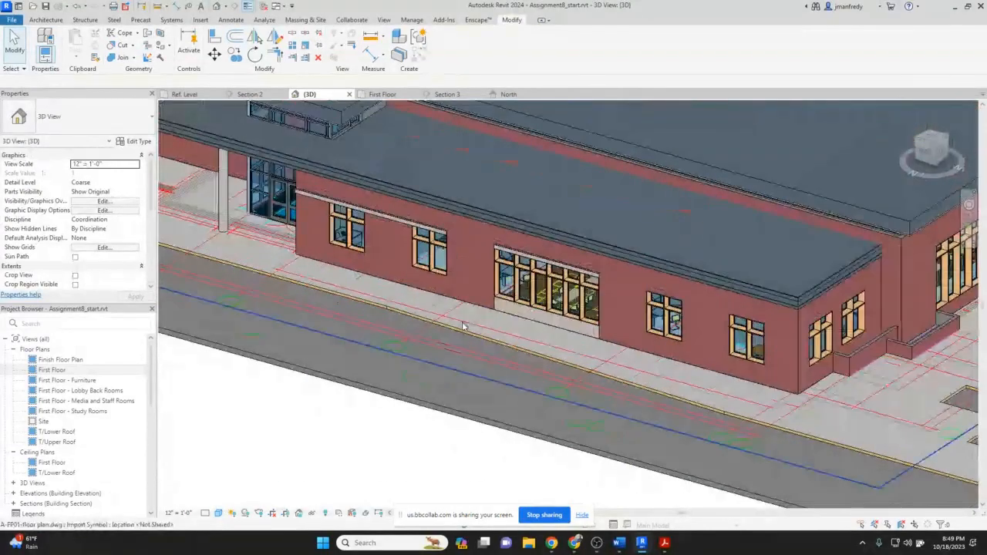
pyautogui.click(644, 543)
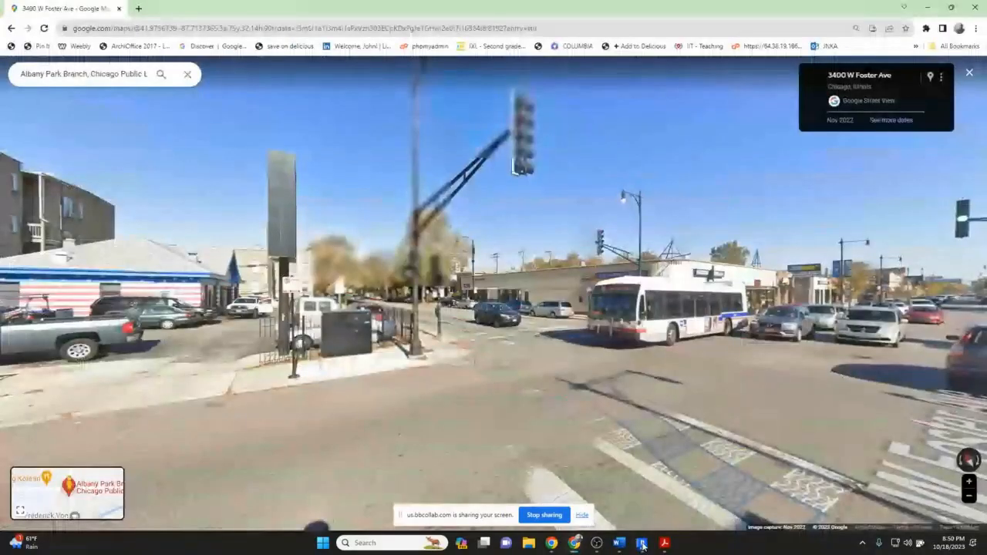
pyautogui.click(745, 430)
pyautogui.moveTo(577, 371); pyautogui.dragTo(155, 339)
pyautogui.click(942, 318)
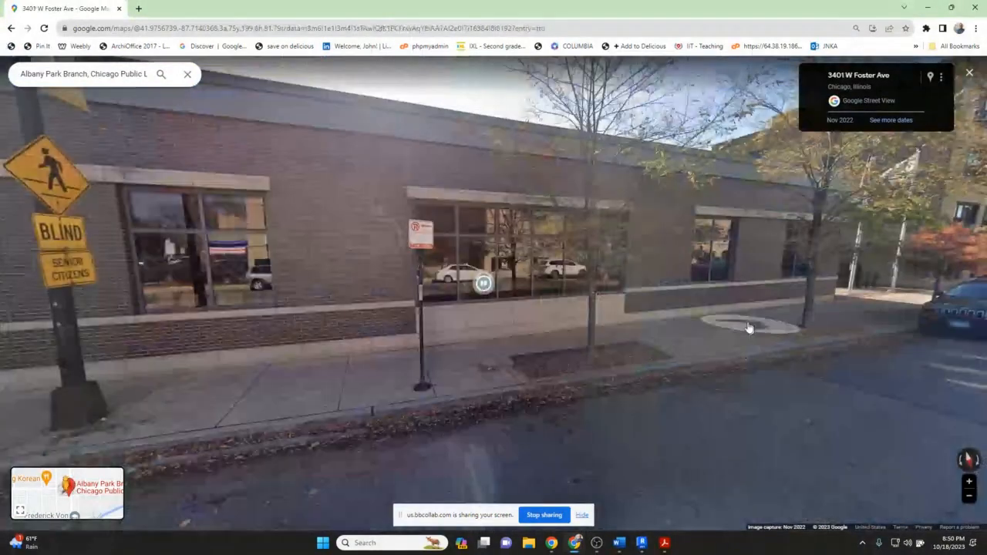
pyautogui.click(747, 327)
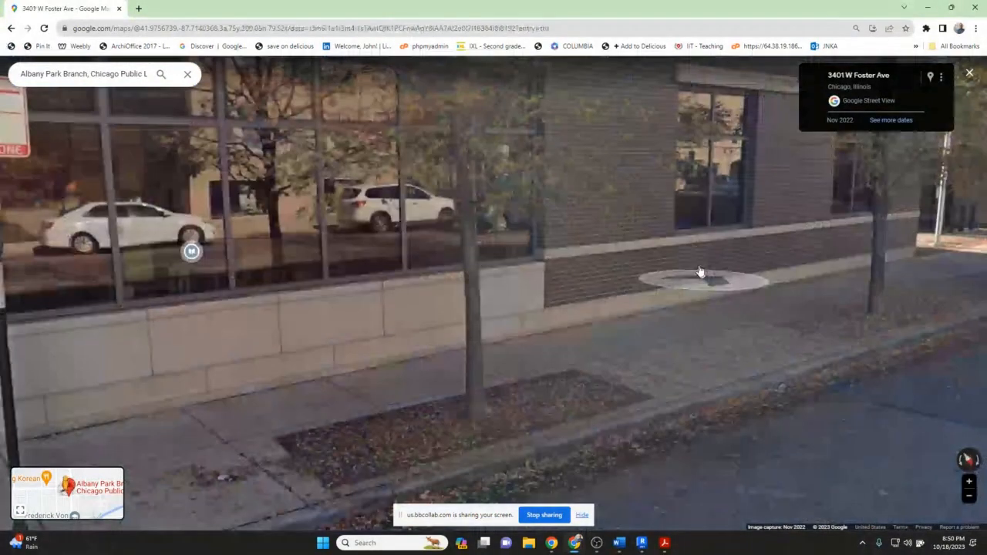
pyautogui.click(700, 271)
pyautogui.click(685, 202)
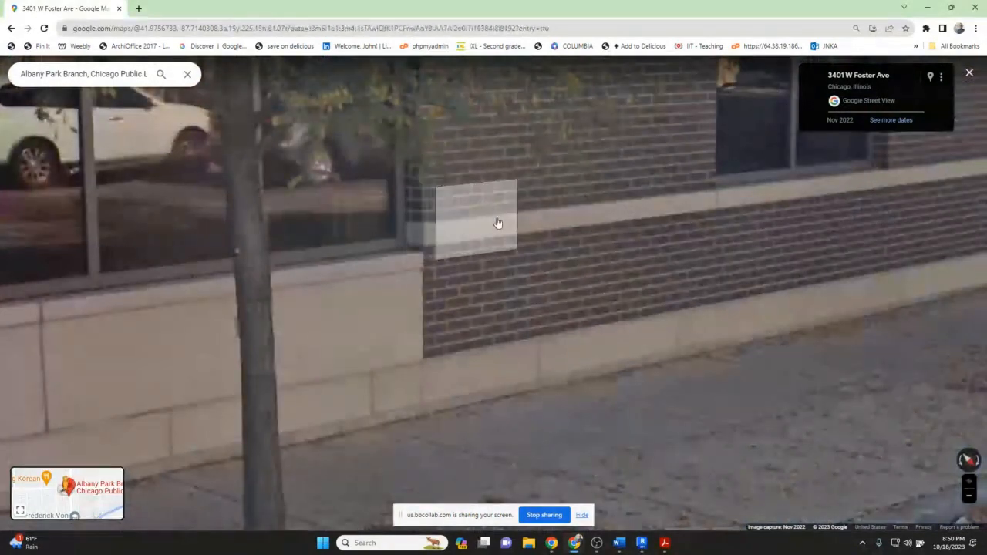
pyautogui.click(497, 223)
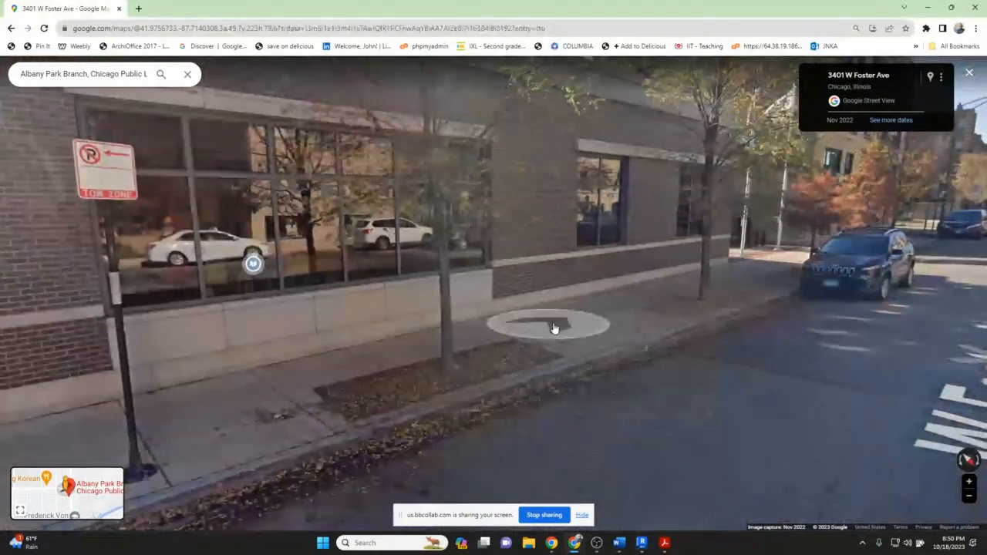
pyautogui.click(553, 256)
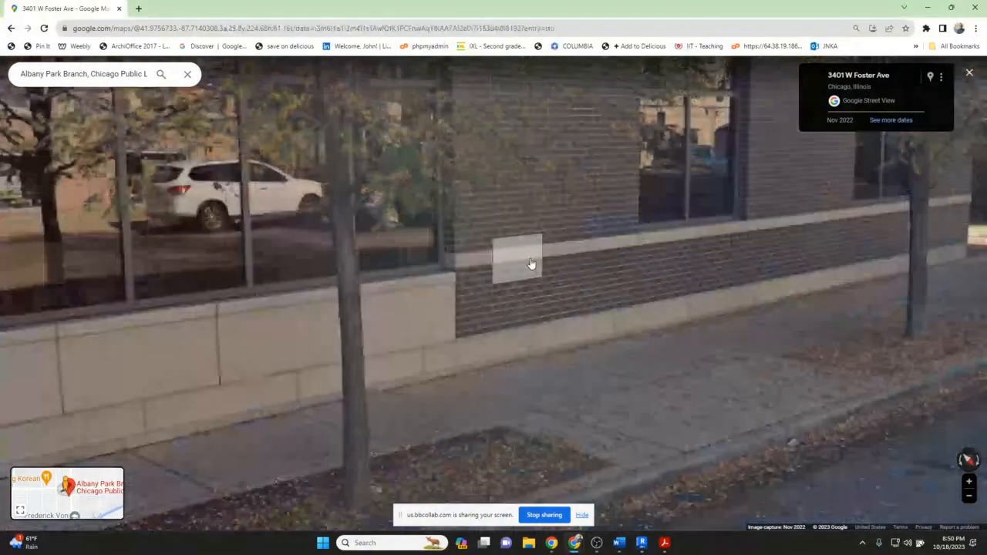
pyautogui.click(531, 264)
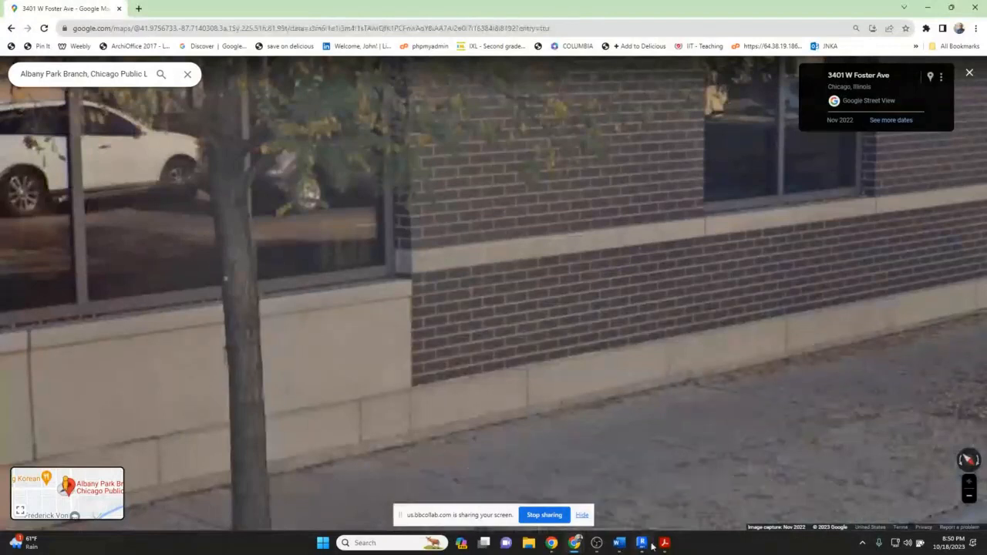
pyautogui.moveTo(644, 546)
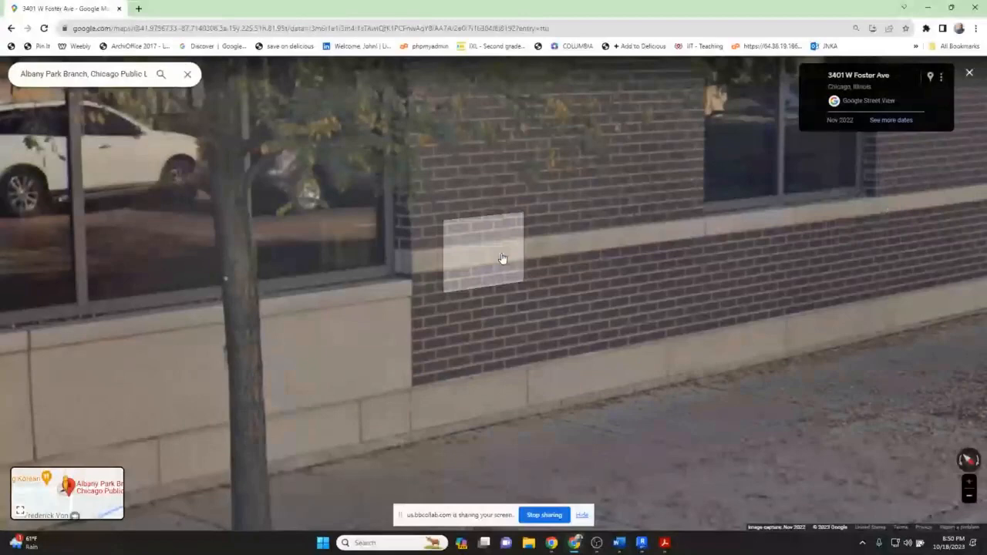
pyautogui.click(803, 212)
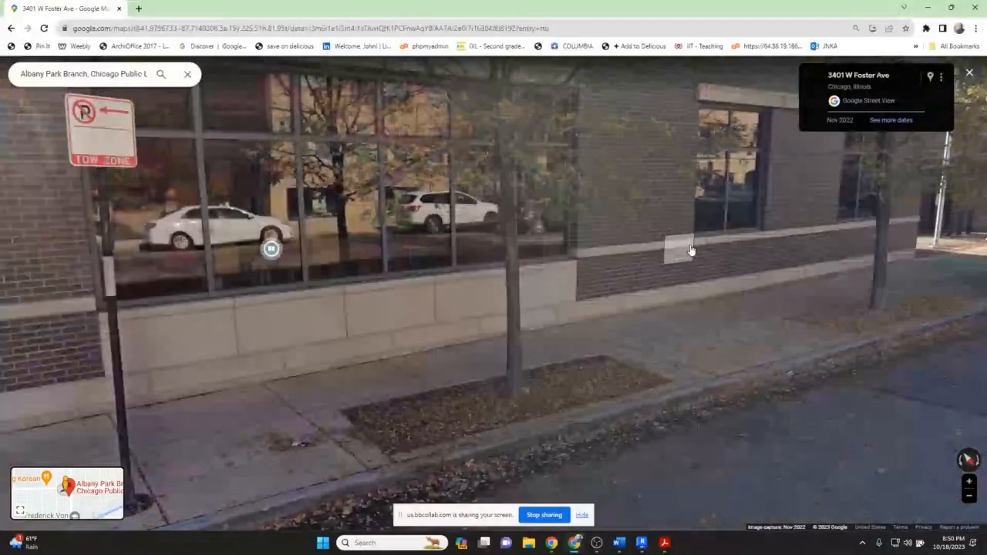
pyautogui.click(690, 250)
pyautogui.moveTo(649, 240); pyautogui.dragTo(662, 253)
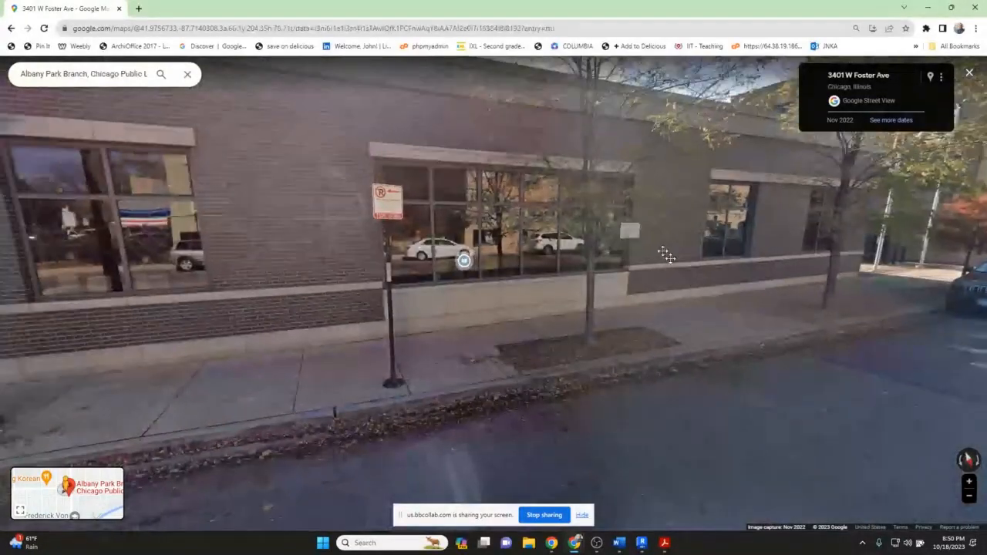
pyautogui.click(665, 254)
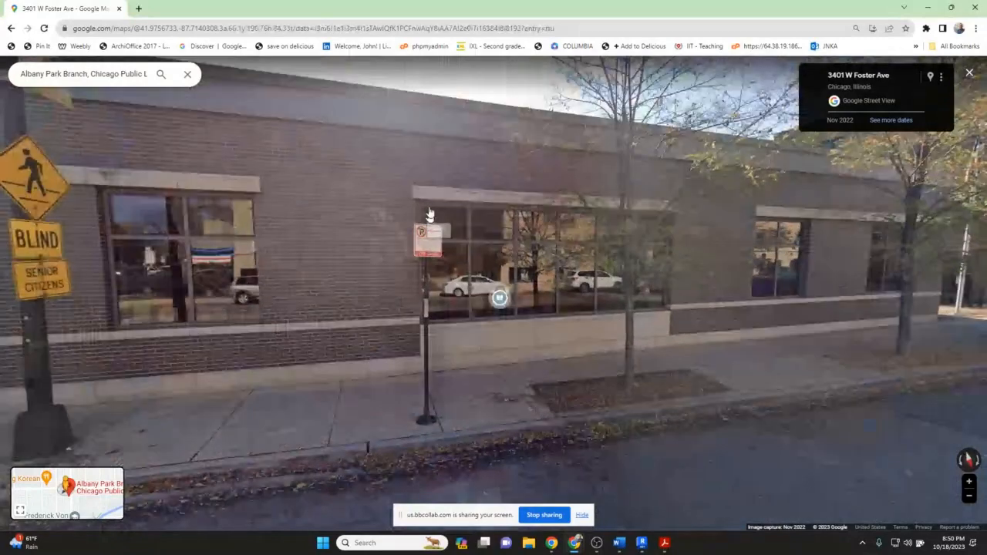
# Return to Revit and place a horizontal JM LINTEL wall sweep along the North wall in the 3D view.
pyautogui.click(641, 542)
pyautogui.moveTo(474, 339); pyautogui.dragTo(491, 356, button='middle')
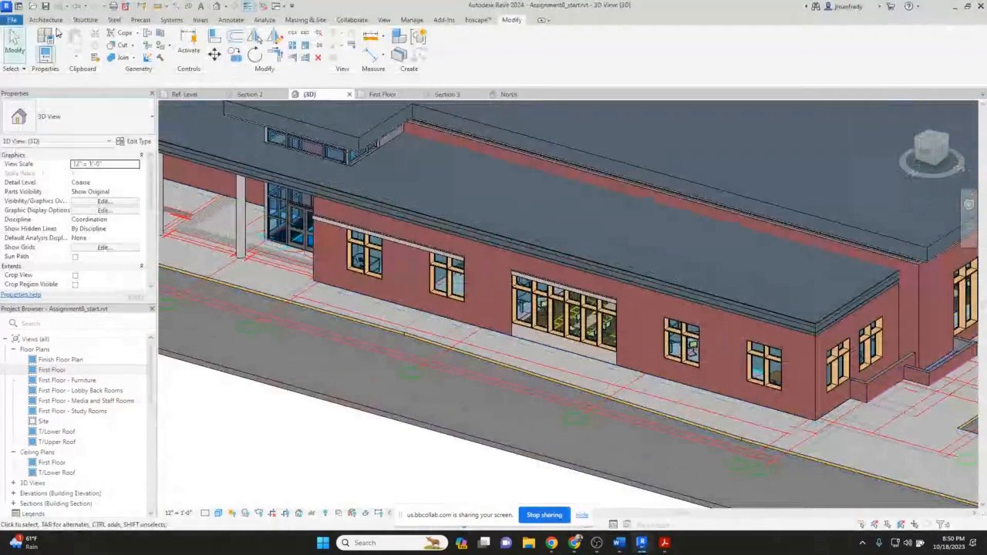
pyautogui.click(46, 19)
pyautogui.click(42, 59)
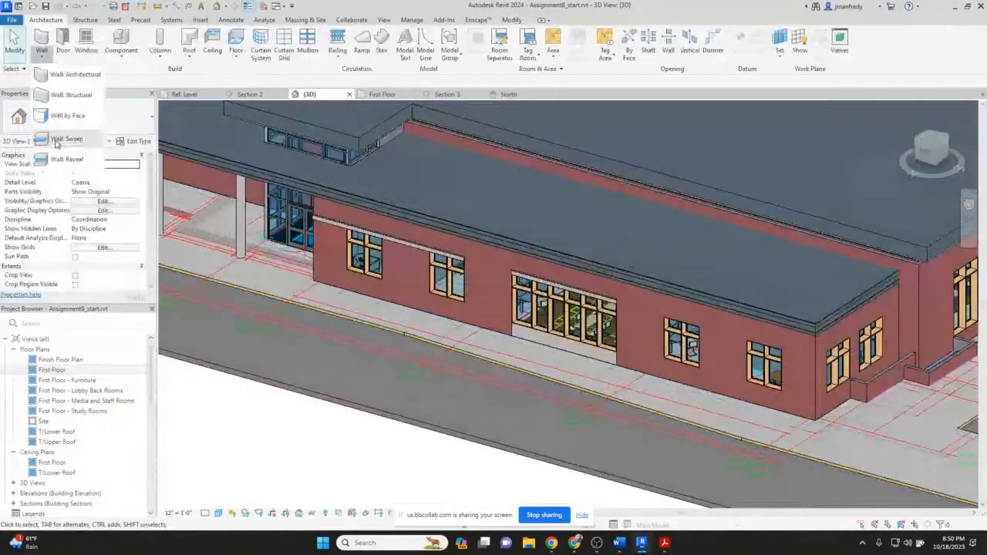
pyautogui.click(67, 138)
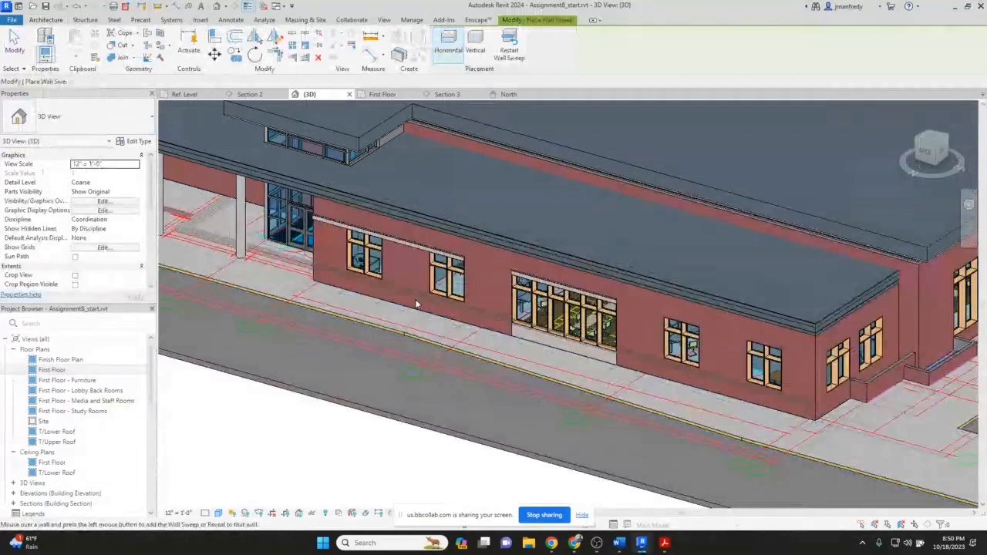
pyautogui.click(414, 304)
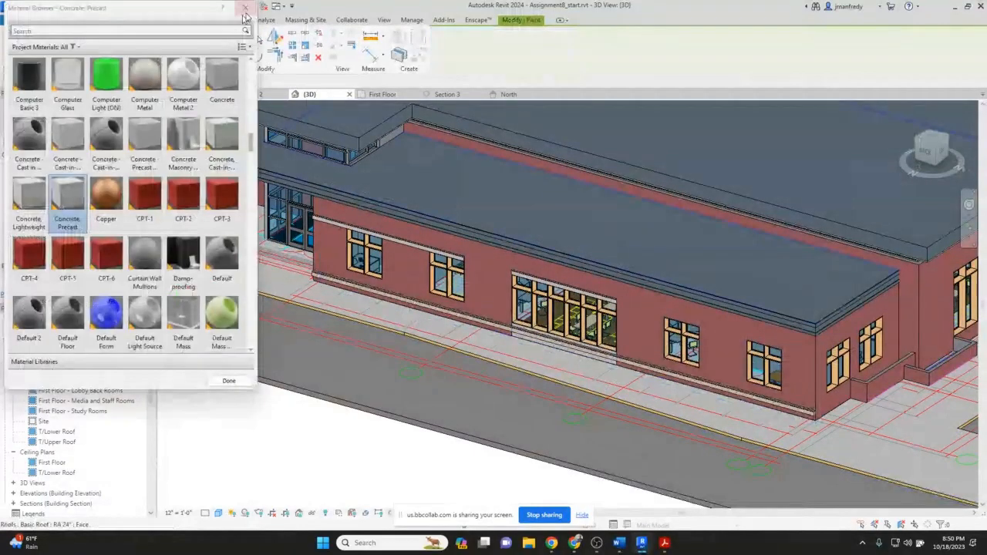
pyautogui.click(245, 11)
pyautogui.scroll(3, 455, 292)
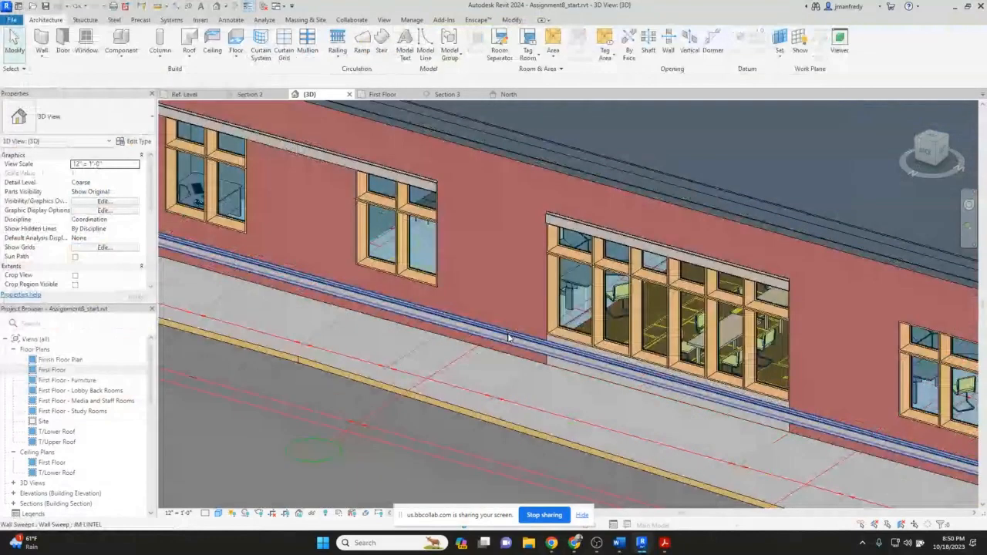
# Nudge the selected wall sweep upward to about 2'-2" offset from the First Floor level.
pyautogui.click(508, 336)
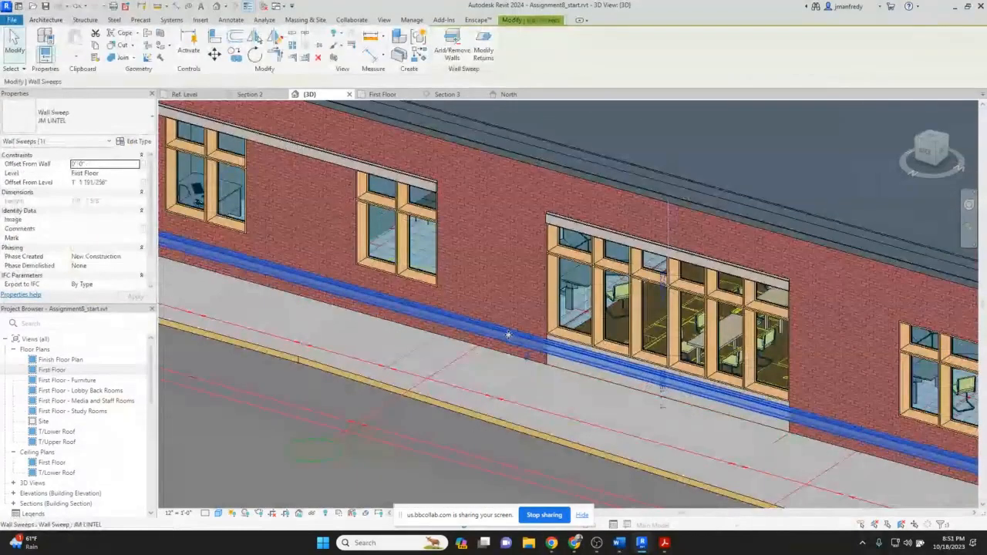
pyautogui.press('Up')
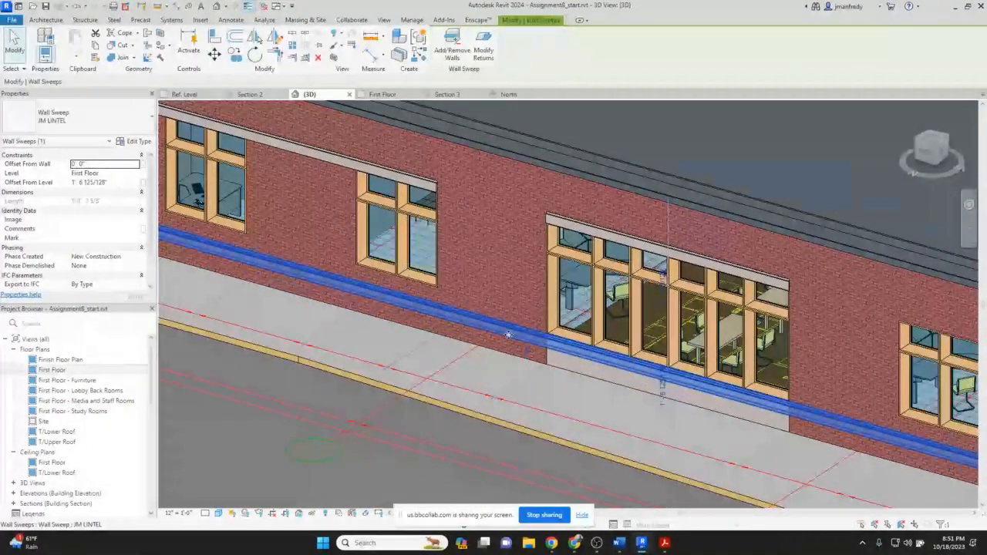
pyautogui.press('Up')
pyautogui.press('Up')
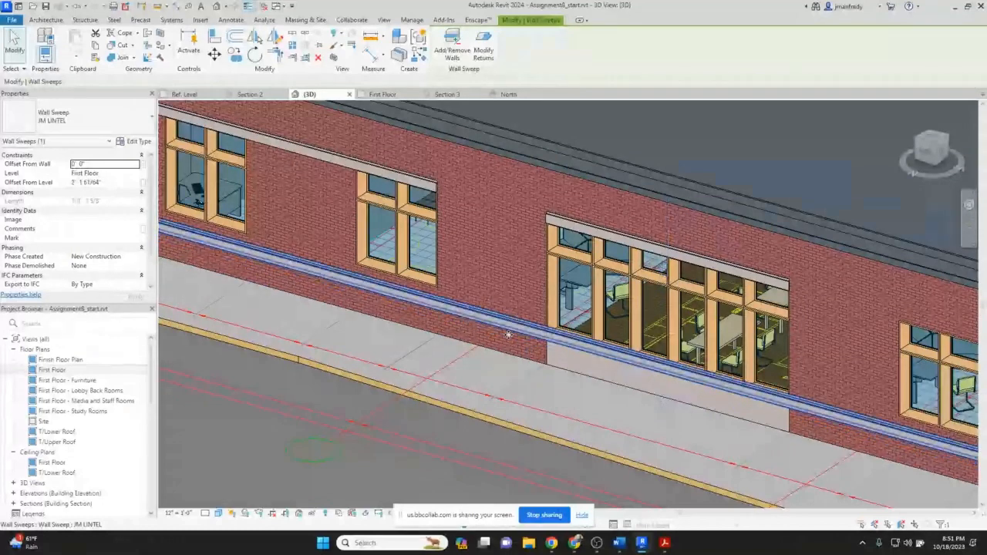
pyautogui.press('Escape')
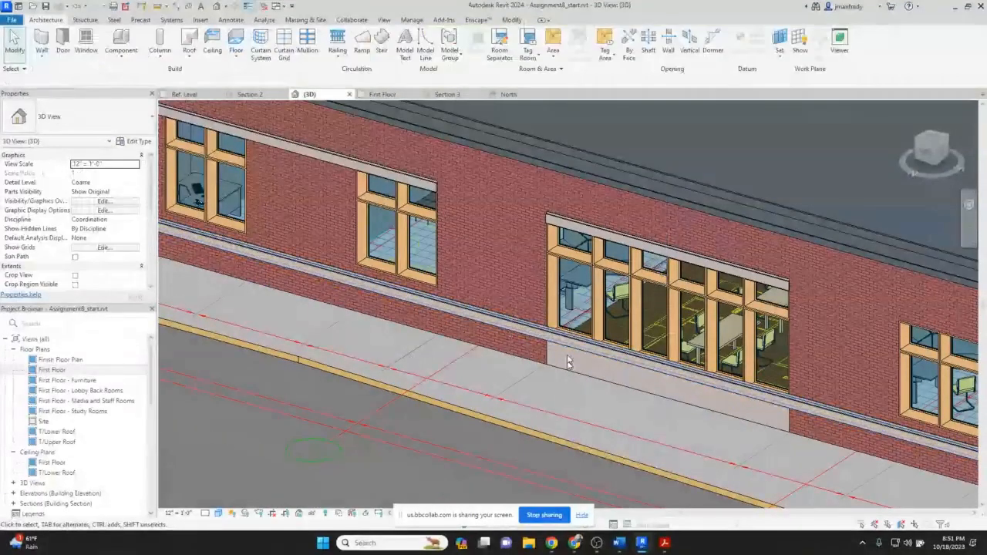
# Edit the JM LINTEL sweep type to enable Cut by Inserts.
pyautogui.click(486, 328)
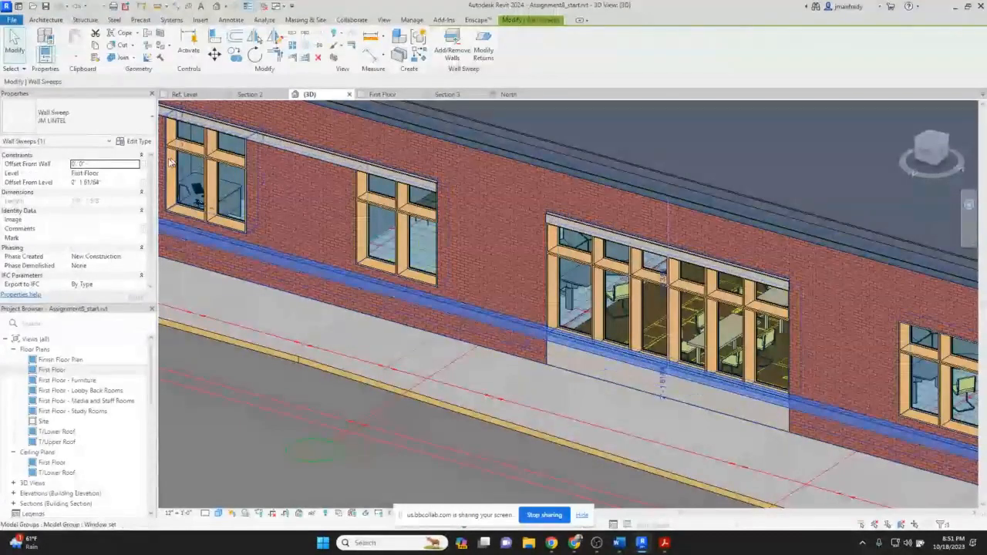
pyautogui.click(136, 142)
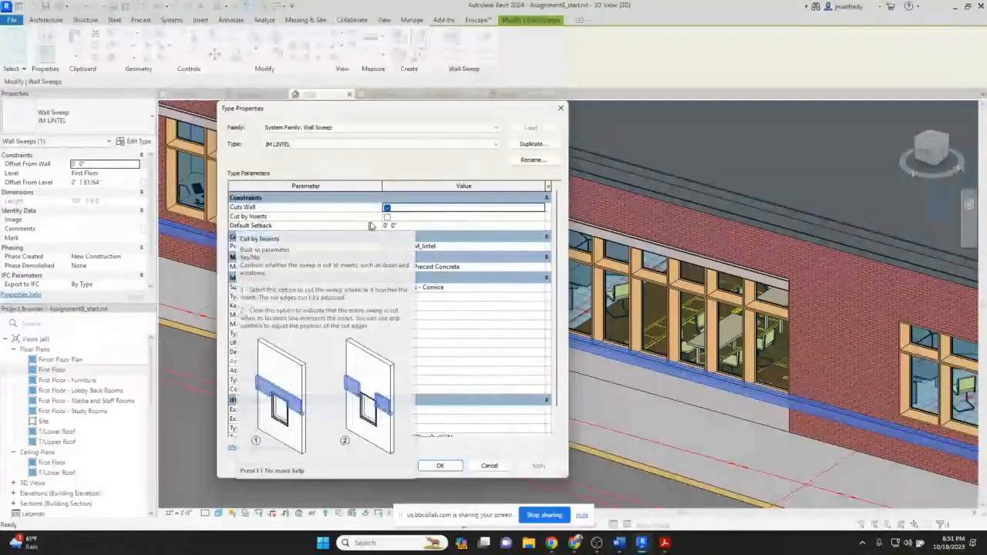
pyautogui.click(387, 217)
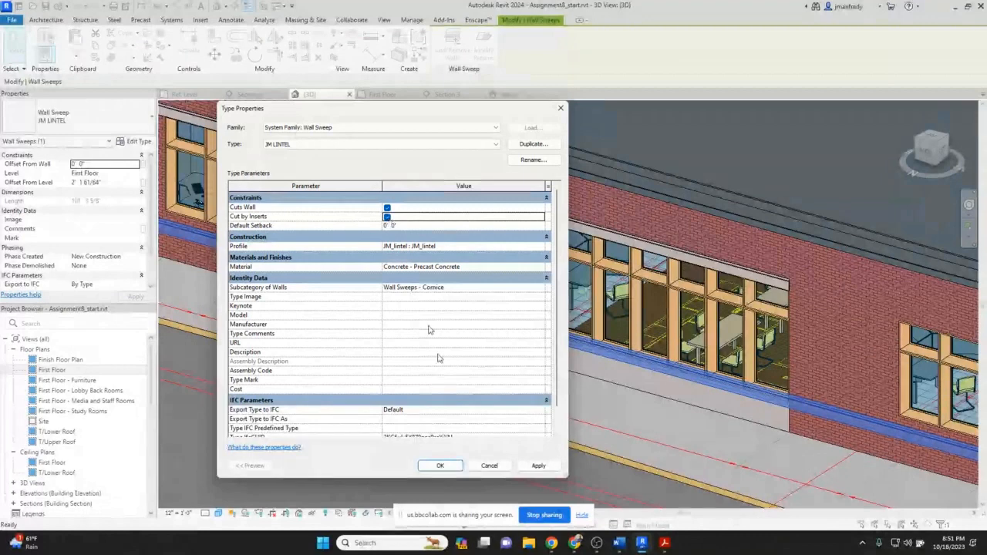
pyautogui.click(449, 470)
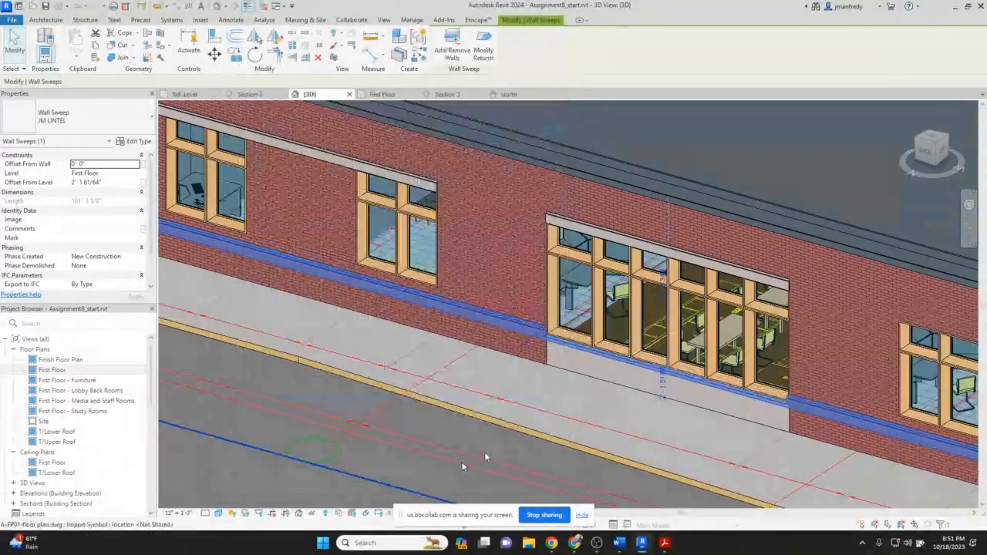
pyautogui.scroll(4, 542, 325)
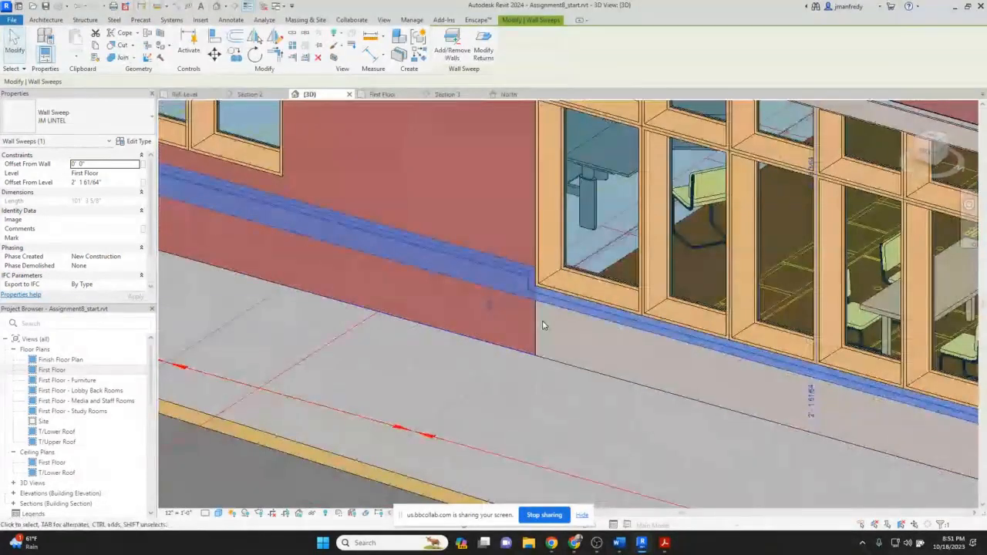
pyautogui.press('Escape')
# Inspect the wall sweep where it meets the windows and the precast panel, selecting the sweep and the adjoining wall.
pyautogui.scroll(2, 531, 277)
pyautogui.scroll(-2, 529, 263)
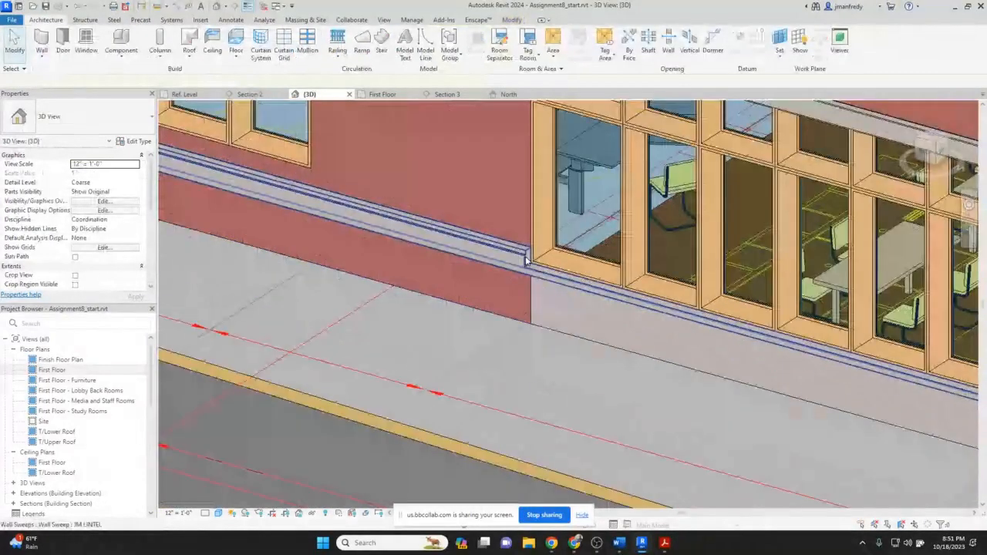
pyautogui.scroll(-1, 527, 260)
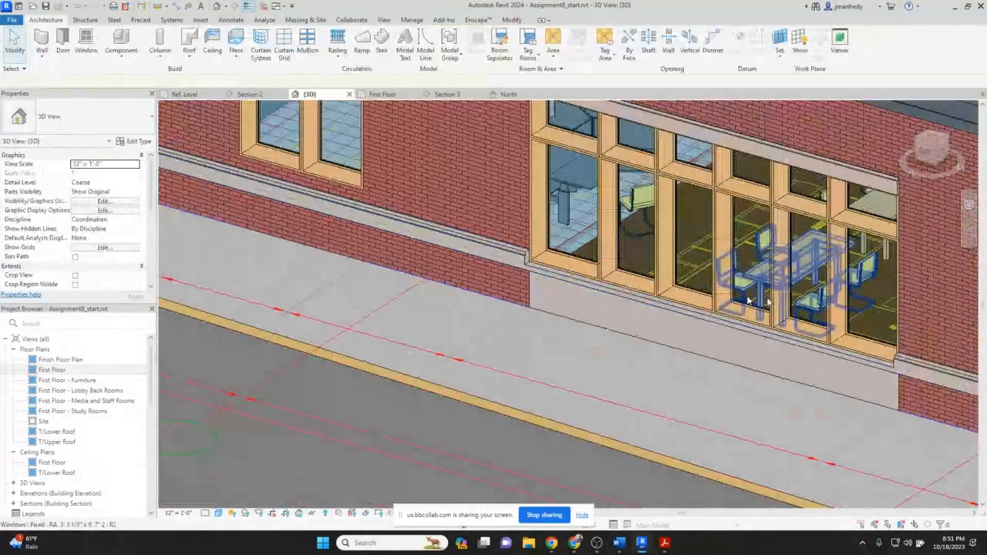
pyautogui.scroll(-1, 888, 333)
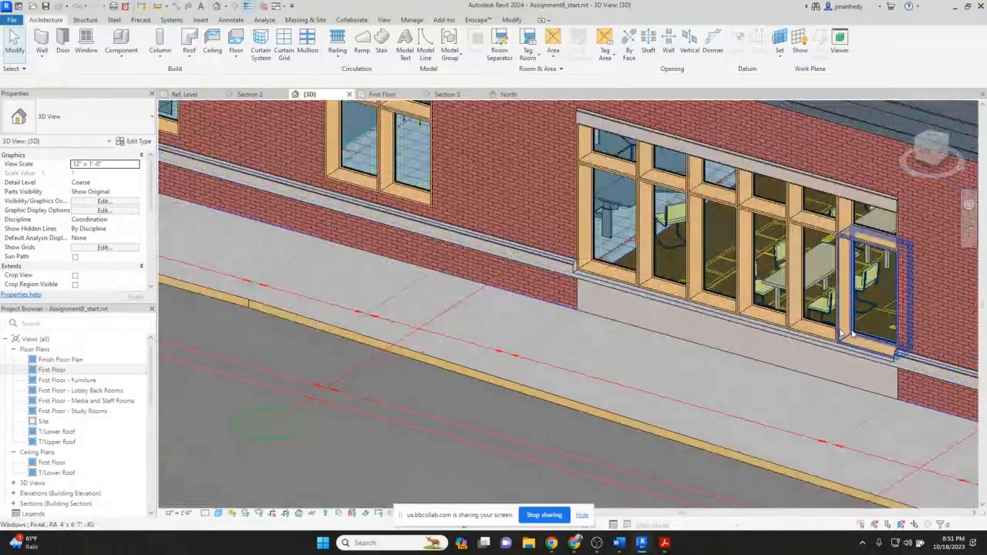
pyautogui.scroll(-1, 480, 268)
pyautogui.click(479, 268)
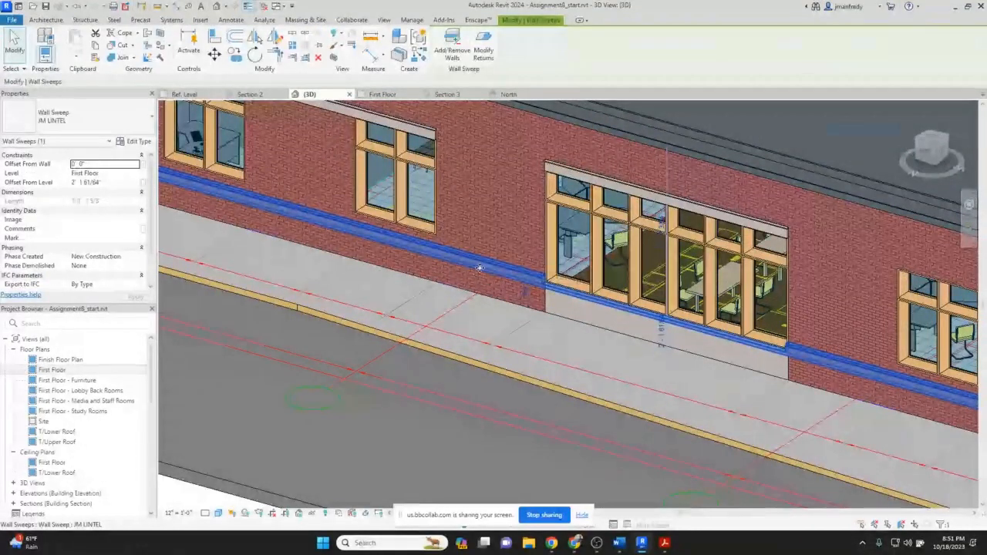
pyautogui.press('Tab')
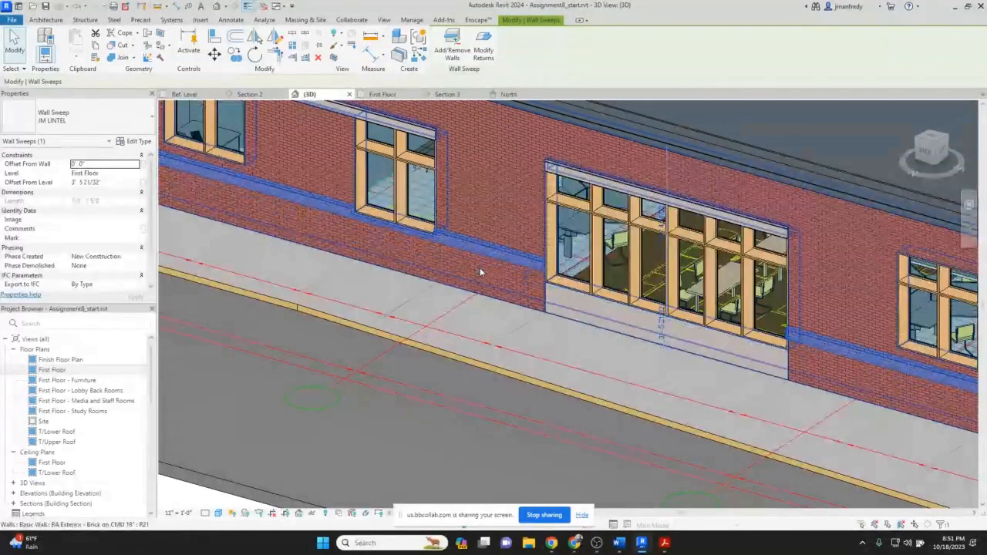
pyautogui.press('Escape')
pyautogui.scroll(2, 366, 242)
pyautogui.scroll(2, 367, 241)
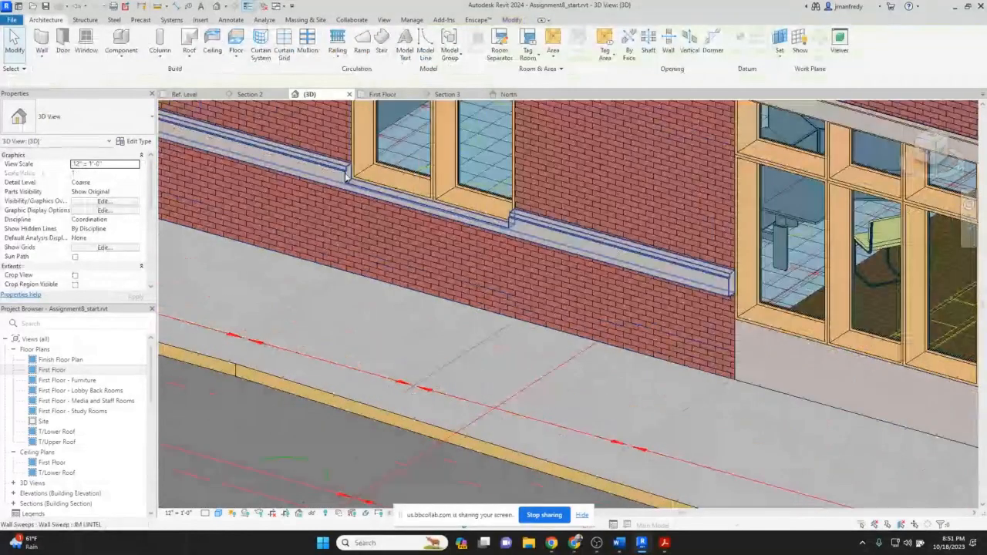
pyautogui.scroll(-1, 484, 311)
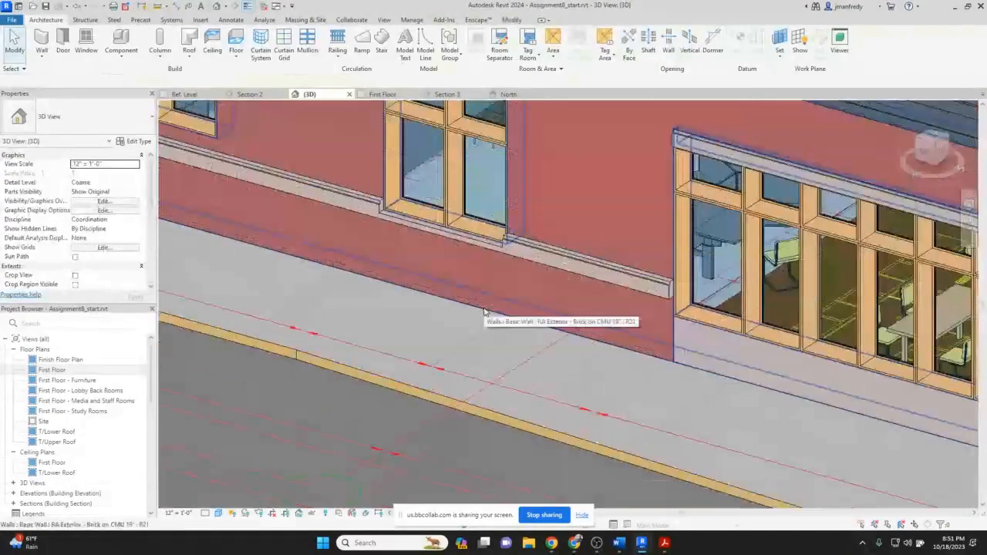
pyautogui.scroll(-3, 484, 312)
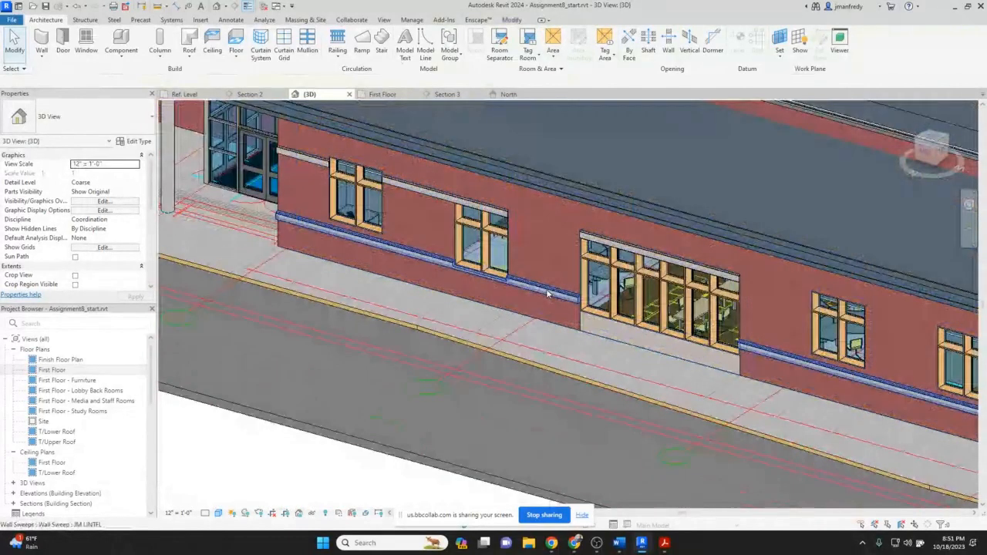
pyautogui.click(547, 293)
pyautogui.scroll(-1, 547, 293)
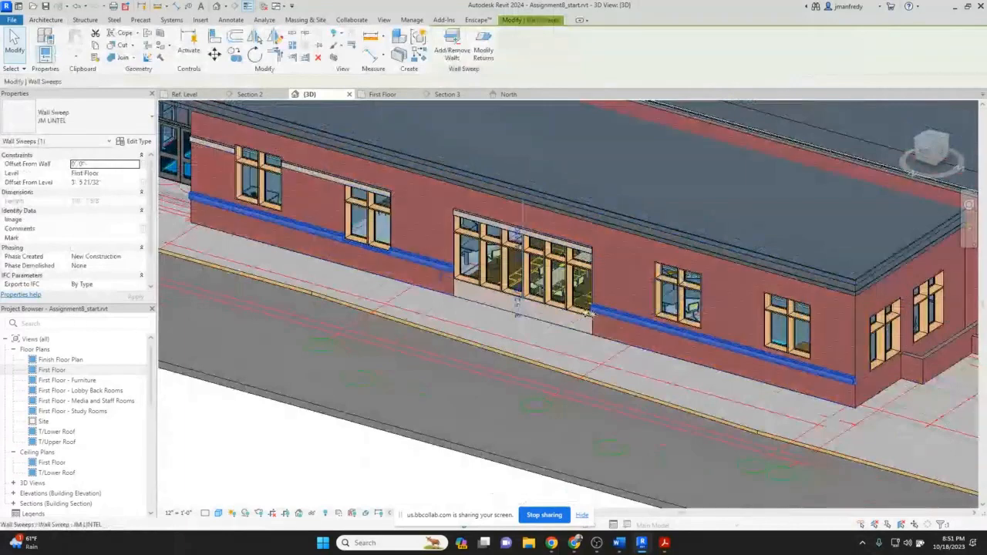
# Reopen the JM LINTEL sweep's type properties with Cuts Wall and Cut by Inserts enabled and apply them.
pyautogui.press('Escape')
pyautogui.click(614, 320)
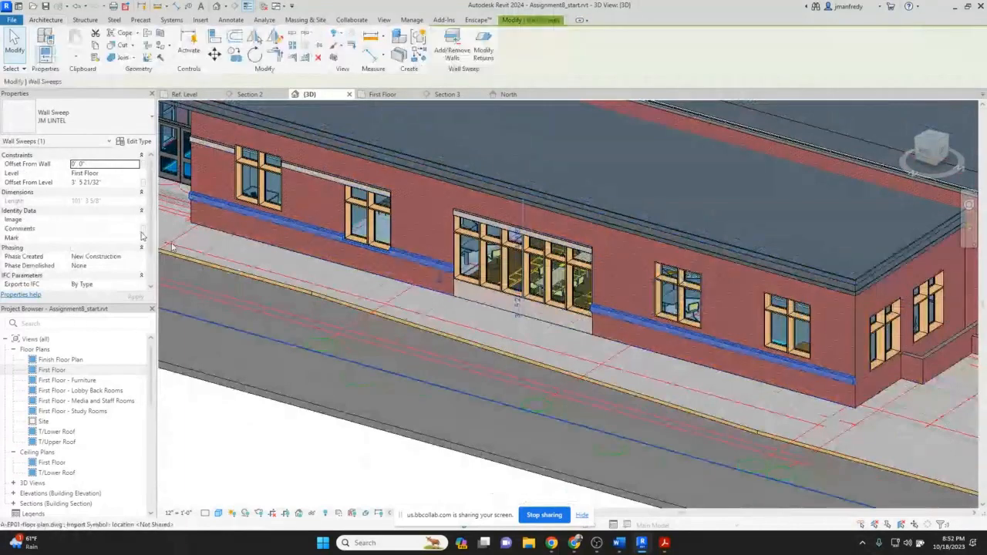
pyautogui.click(136, 142)
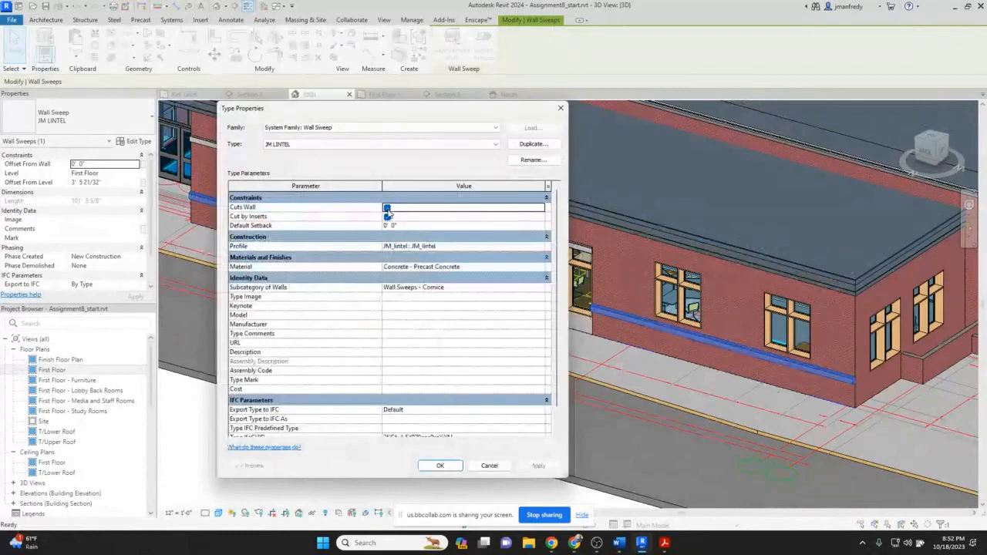
pyautogui.press('Return')
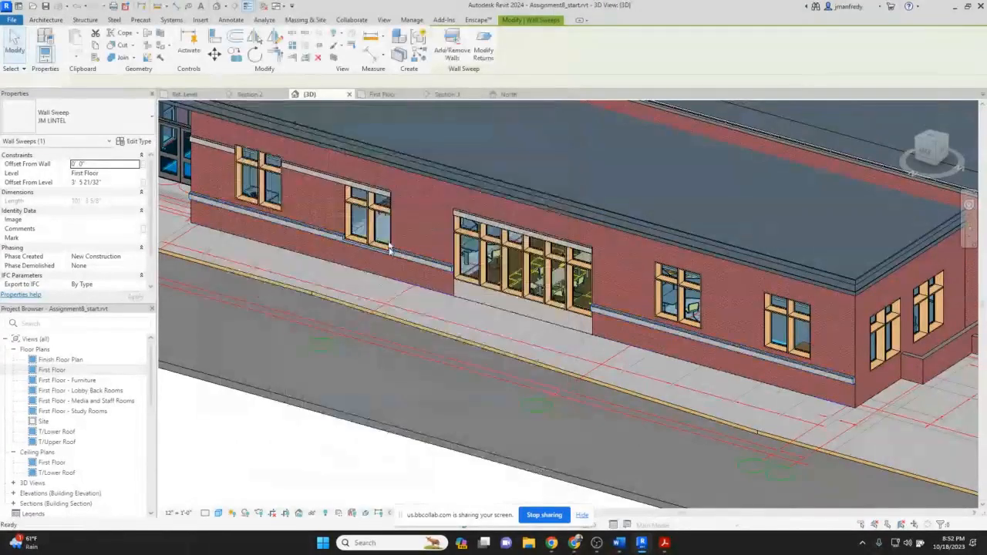
pyautogui.press('Escape')
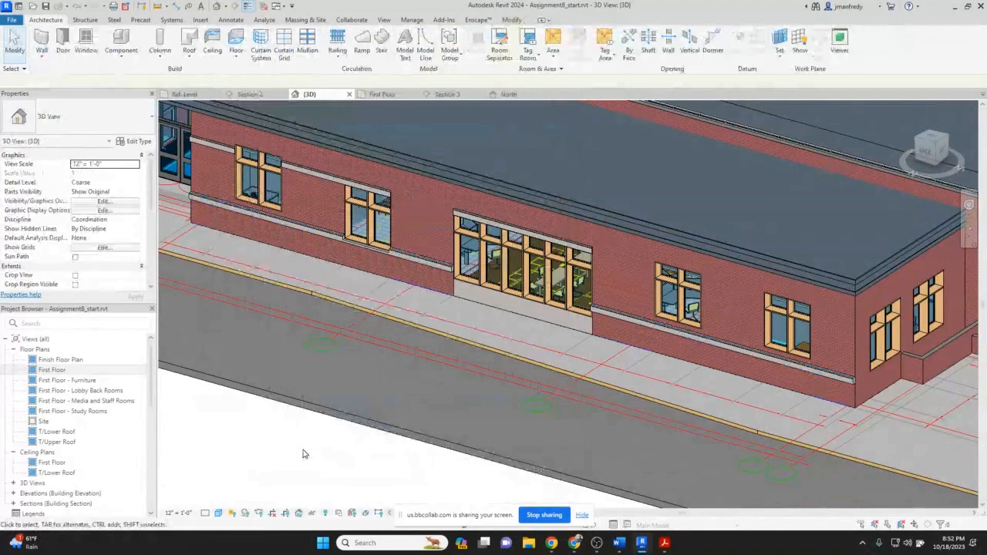
# Examine the lintel sweep and window groups along the North wall where the sweep meets the openings.
pyautogui.moveTo(303, 454); pyautogui.dragTo(348, 452, button='middle')
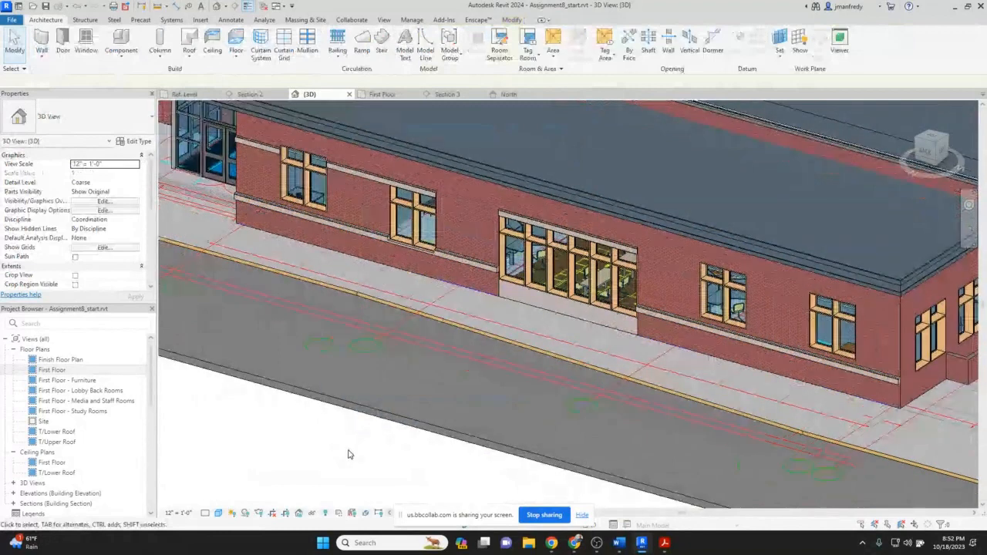
pyautogui.click(486, 267)
pyautogui.press('Escape')
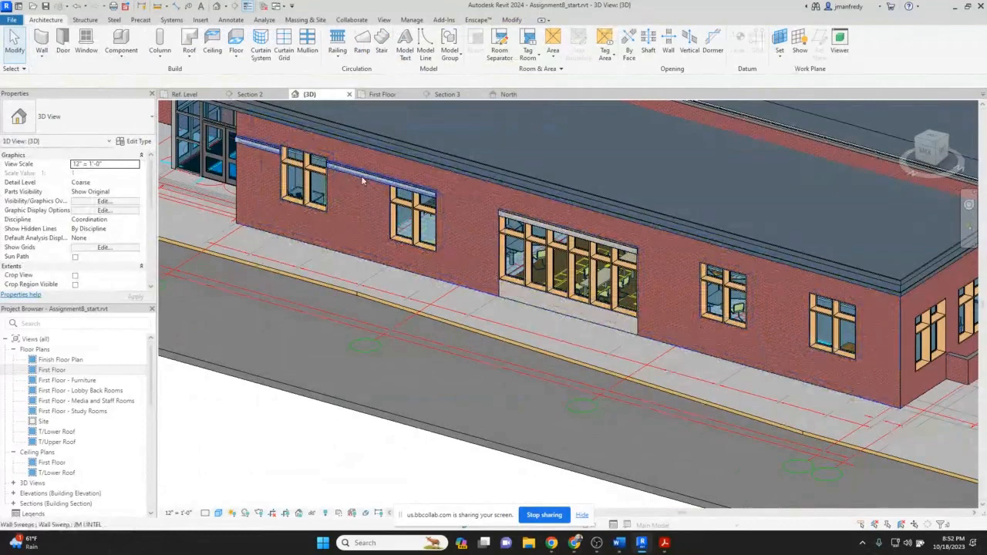
pyautogui.scroll(2, 361, 176)
pyautogui.moveTo(331, 192); pyautogui.dragTo(393, 240, button='middle')
pyautogui.click(393, 240)
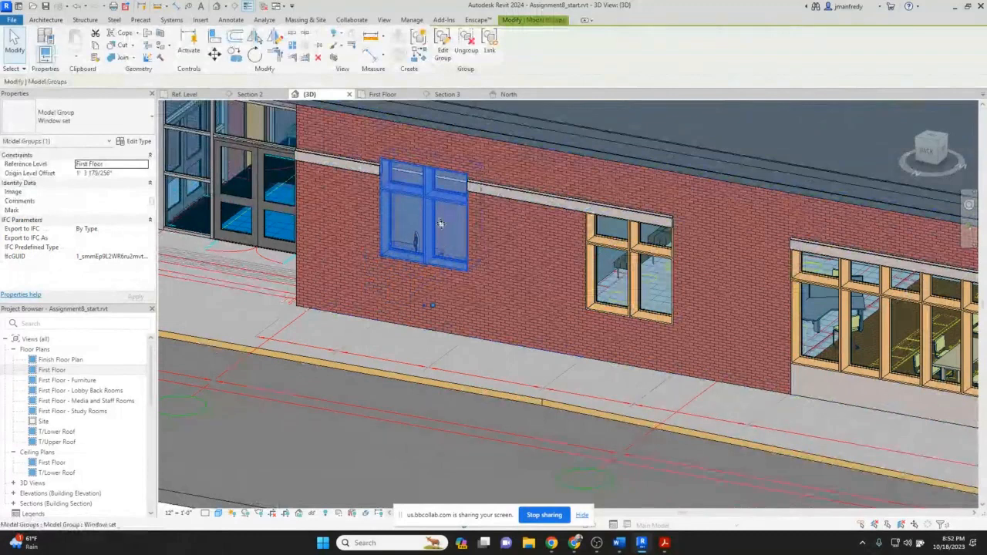
pyautogui.press('Escape')
pyautogui.scroll(-3, 440, 235)
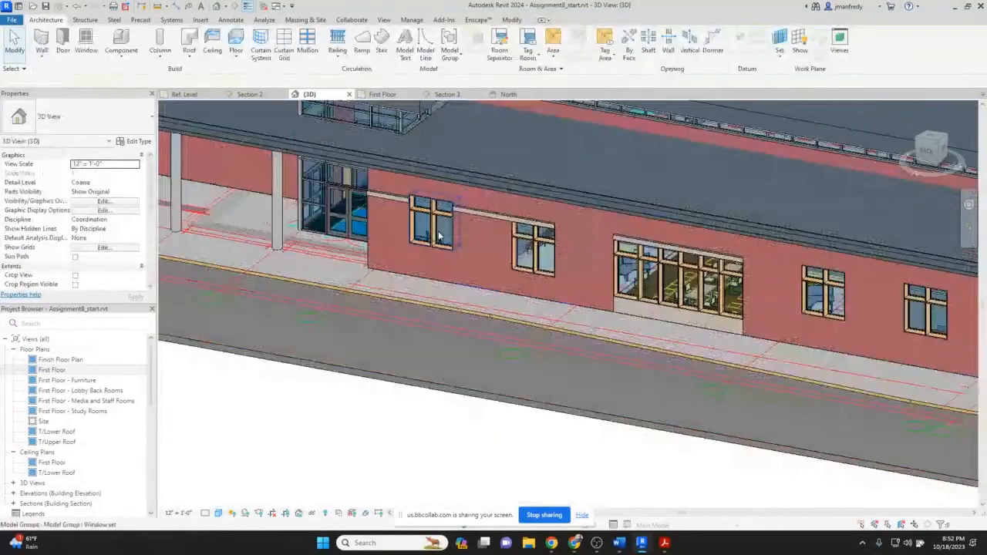
pyautogui.moveTo(439, 235); pyautogui.dragTo(407, 271, button='middle')
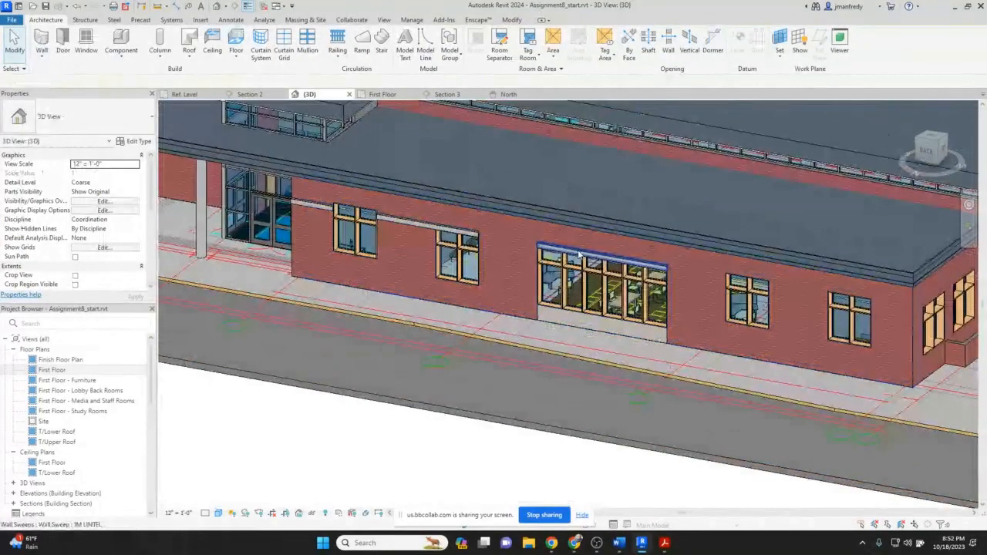
# Place a short sample wall of type Exterior - Brick and CMU on MTL. Stud in front of the building.
pyautogui.moveTo(874, 312); pyautogui.dragTo(570, 277, button='middle')
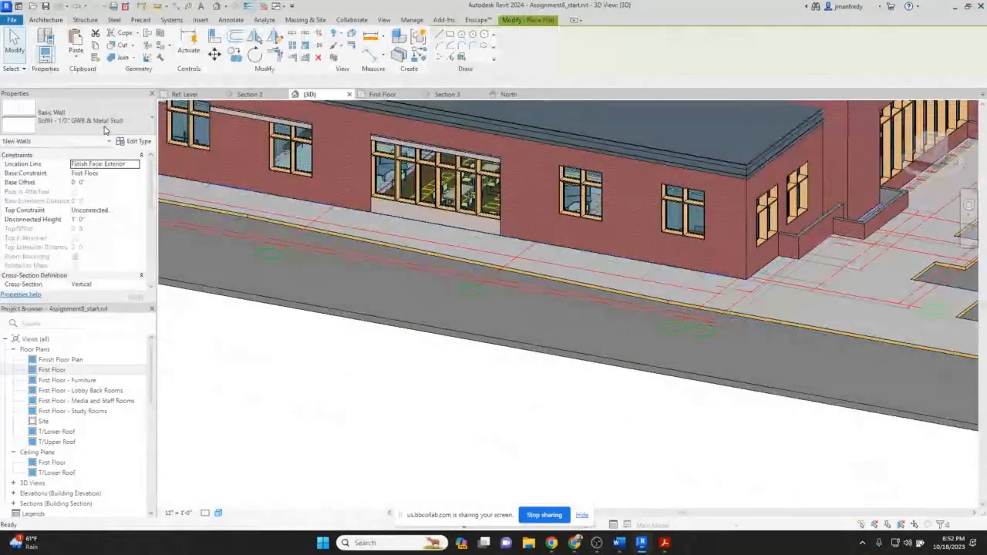
pyautogui.click(106, 130)
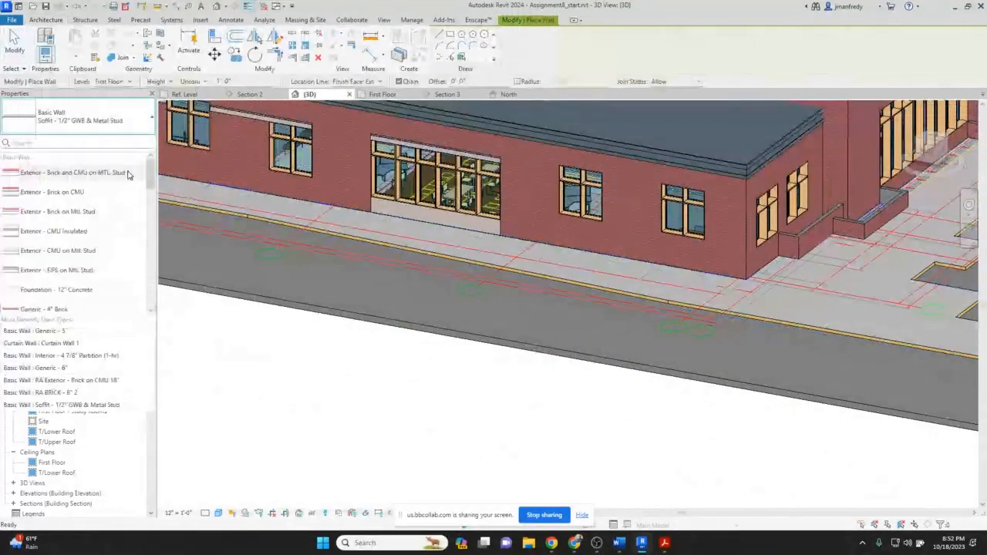
pyautogui.click(91, 173)
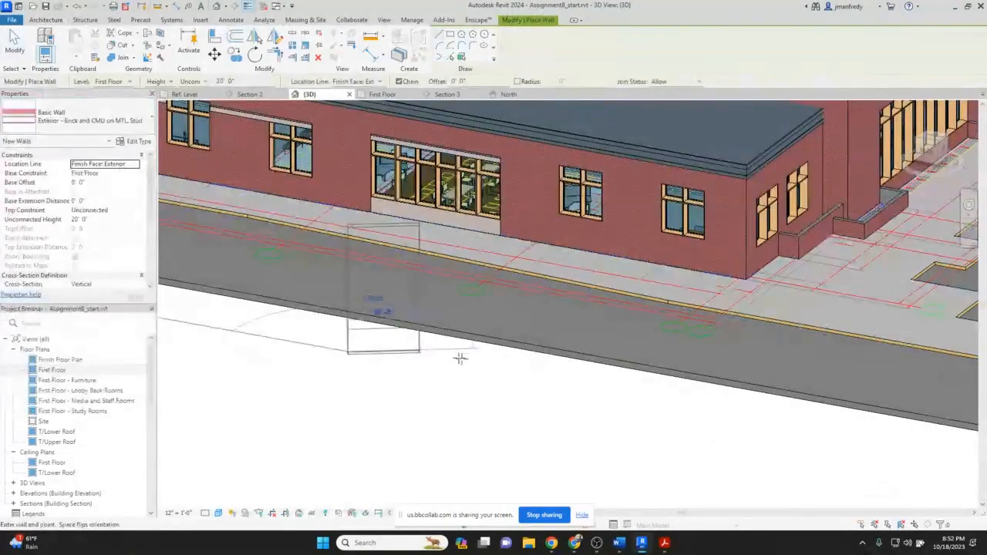
pyautogui.click(483, 376)
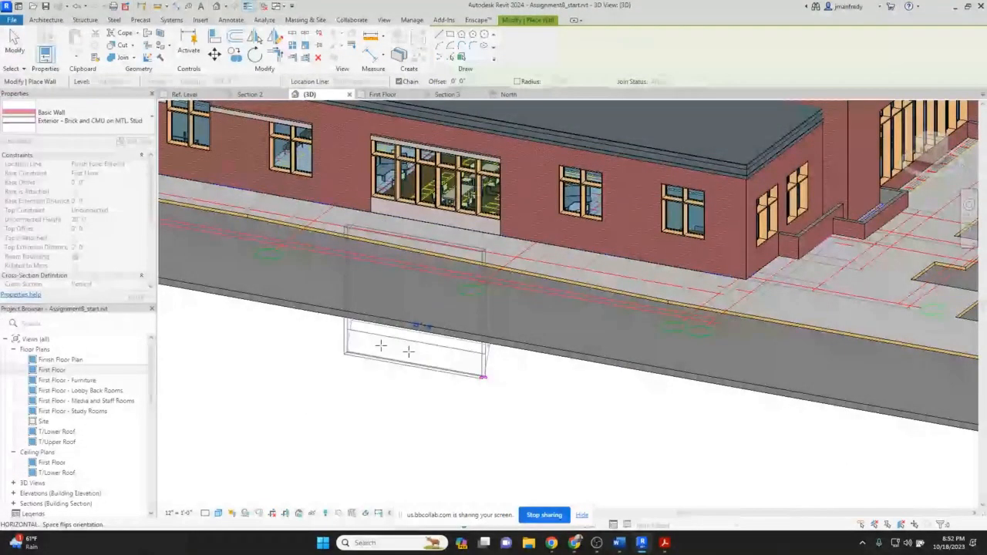
pyautogui.press('Escape')
pyautogui.press('Escape')
# Orbit and zoom around the sample wall and the North wall to compare their sweeps and panels.
pyautogui.scroll(4, 220, 326)
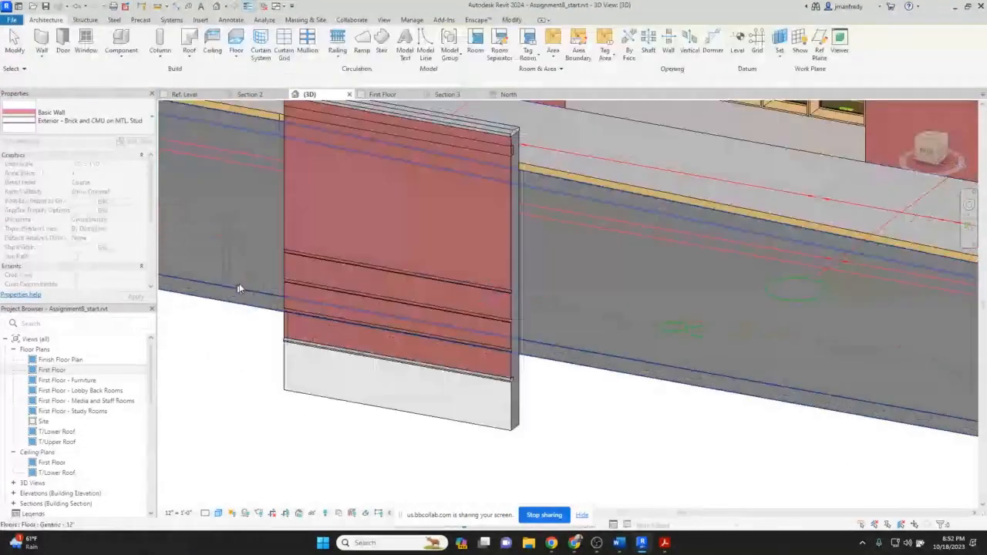
pyautogui.moveTo(238, 288); pyautogui.dragTo(387, 314, button='middle')
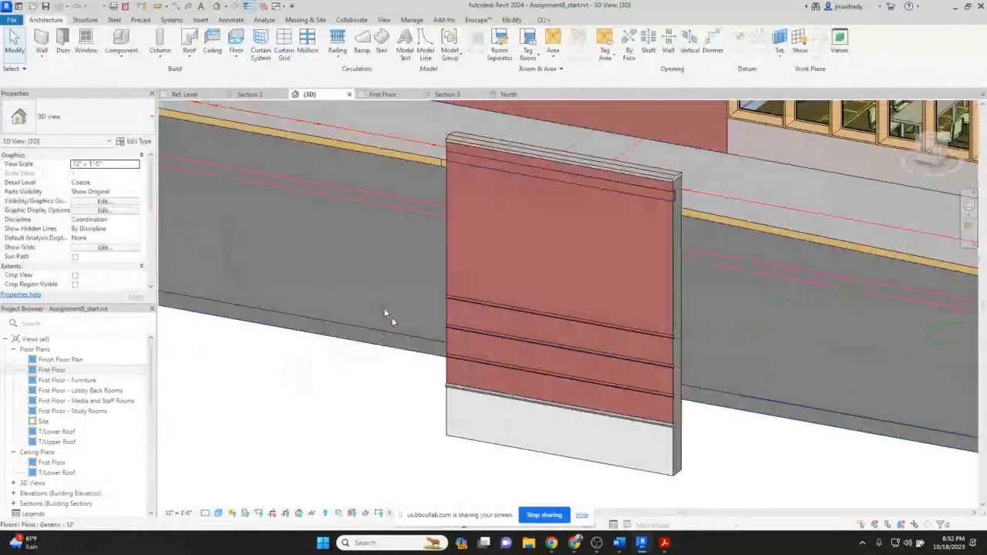
pyautogui.moveTo(727, 171)
pyautogui.mouseDown(button='middle')
pyautogui.moveTo(721, 194)
pyautogui.moveTo(659, 249)
pyautogui.mouseUp(button='middle')
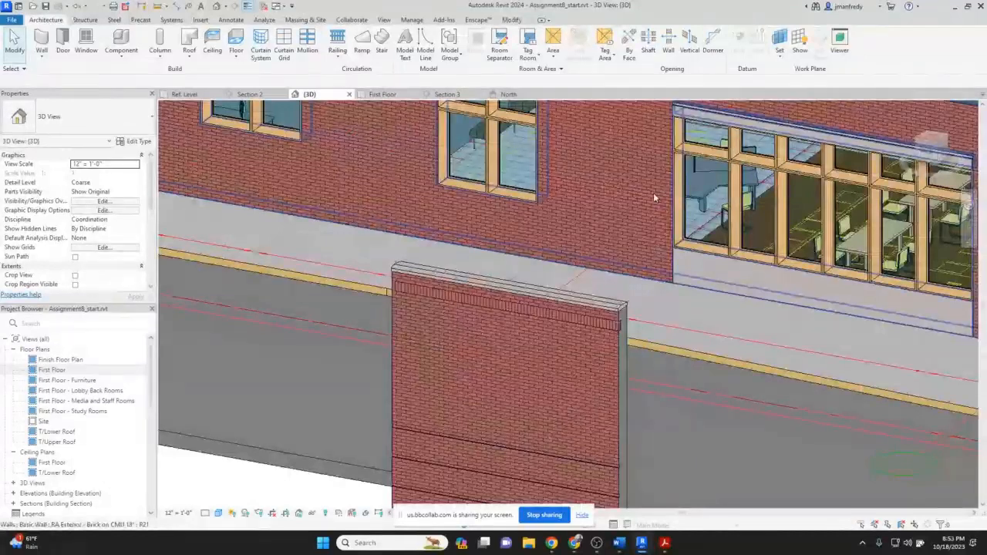
pyautogui.moveTo(653, 194); pyautogui.dragTo(613, 287, button='middle')
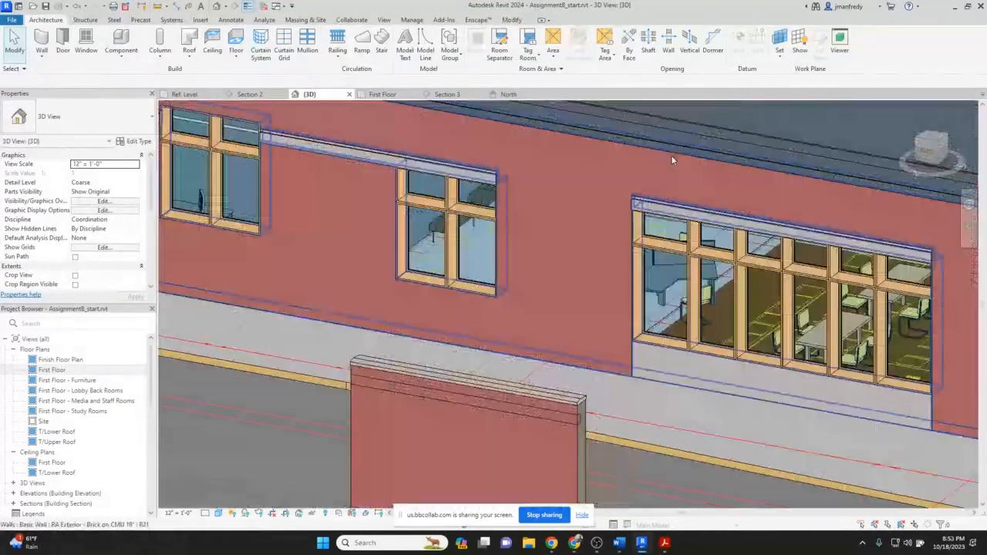
pyautogui.scroll(-1, 670, 158)
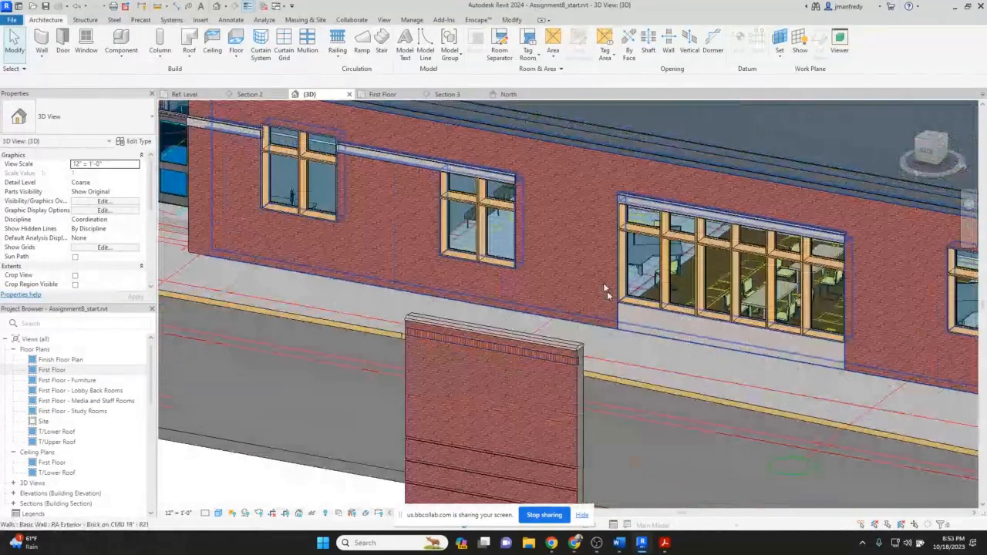
pyautogui.scroll(-1, 607, 291)
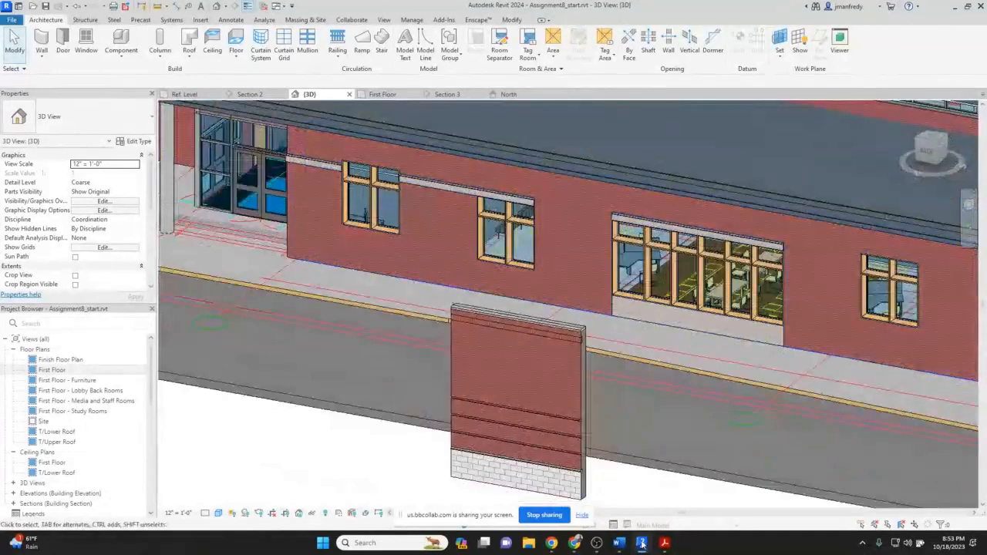
# Switch to the PDF drawing set, browse the wall section and exterior detail sheets, and return to Revit.
pyautogui.moveTo(664, 543)
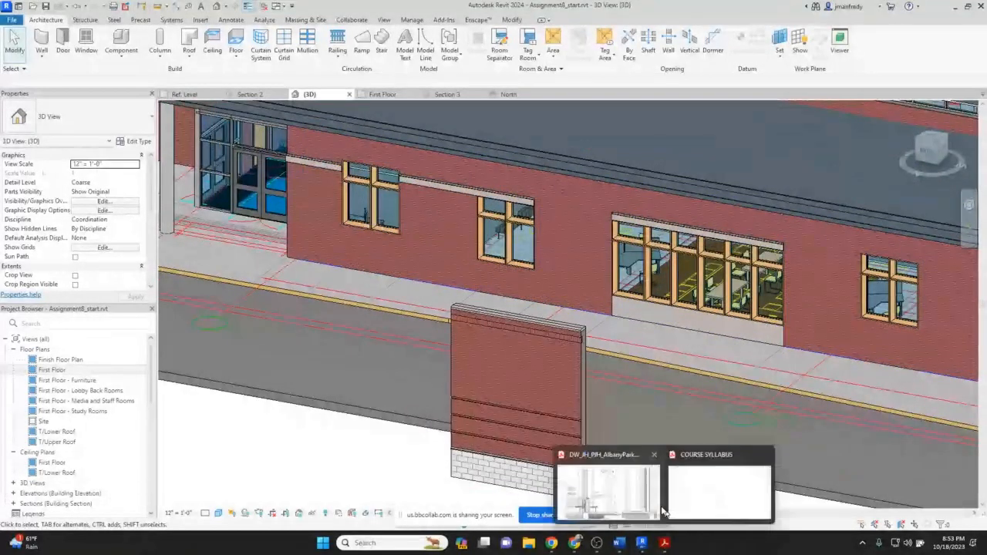
pyautogui.click(657, 505)
pyautogui.scroll(1, 809, 328)
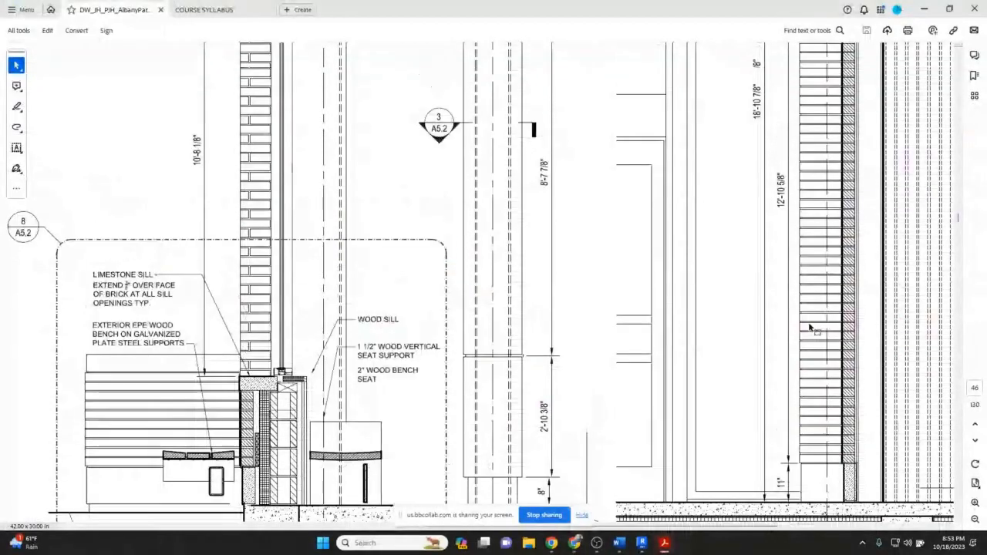
pyautogui.scroll(1, 810, 327)
pyautogui.click(974, 521)
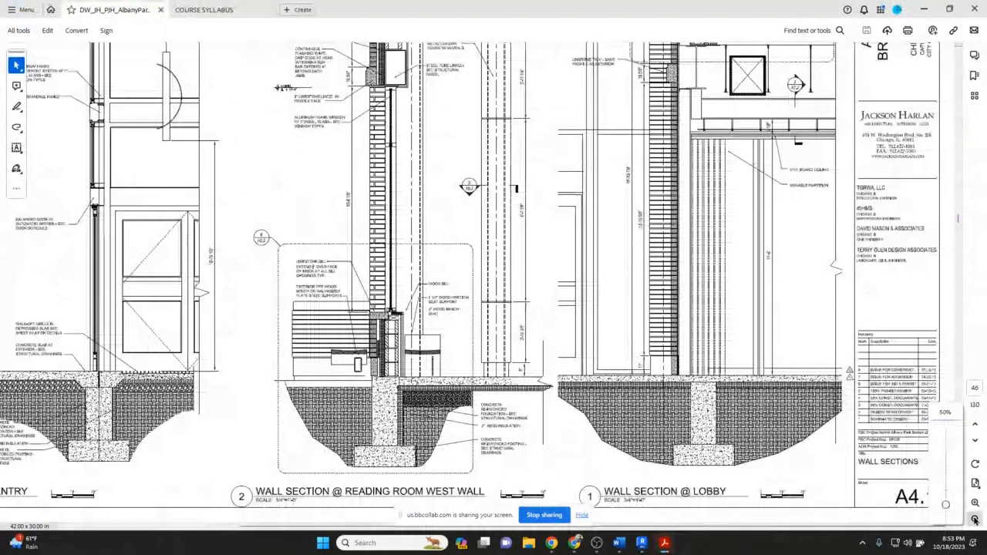
pyautogui.click(974, 521)
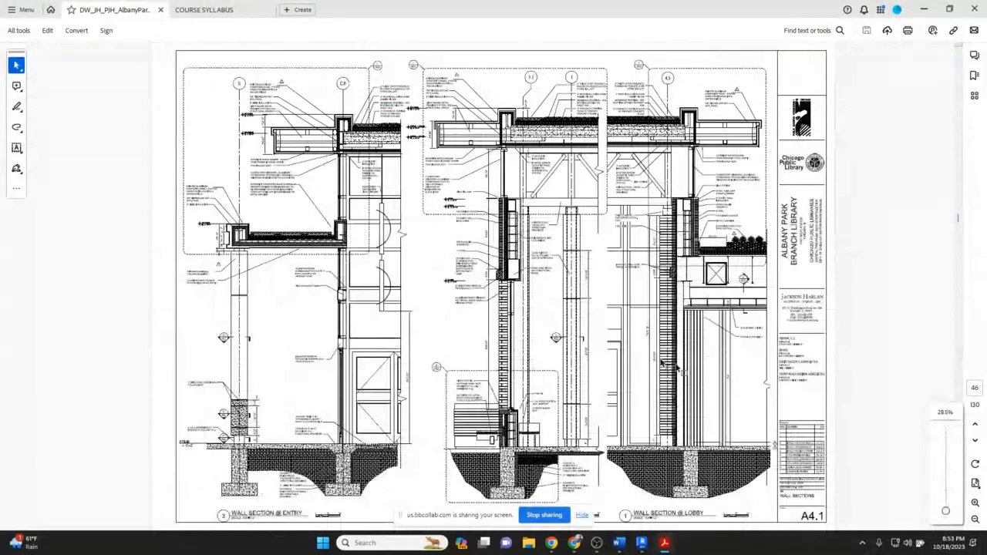
pyautogui.scroll(-2, 912, 409)
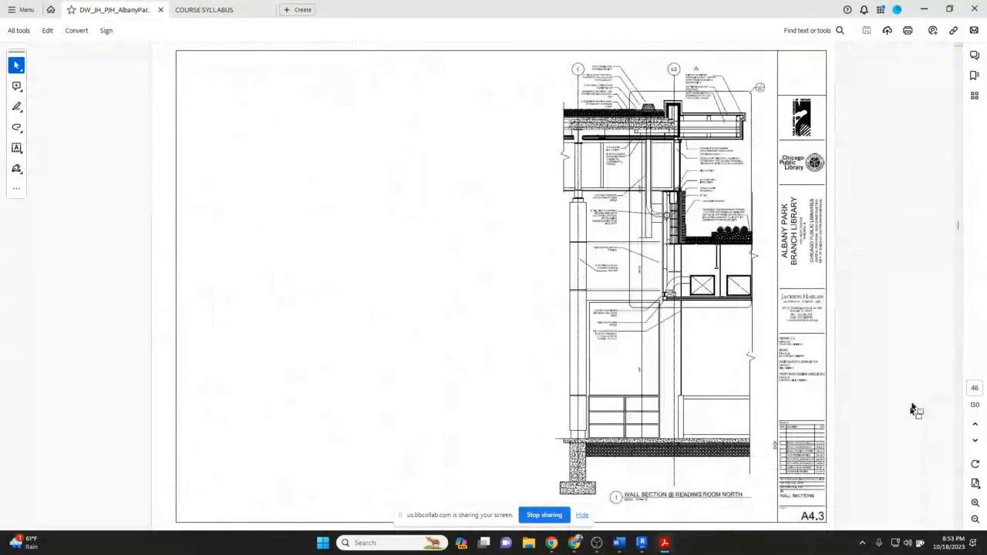
pyautogui.scroll(-3, 912, 408)
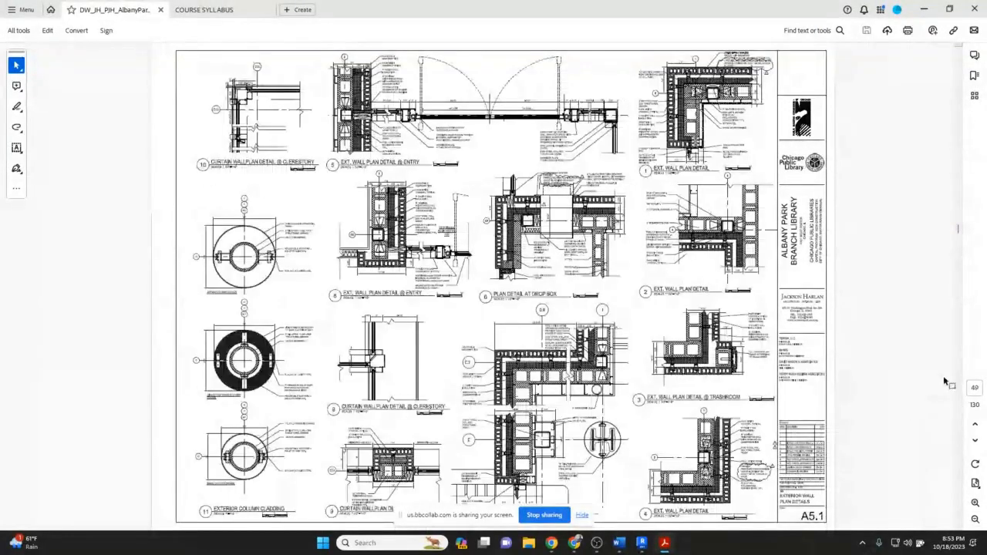
pyautogui.scroll(-1, 946, 381)
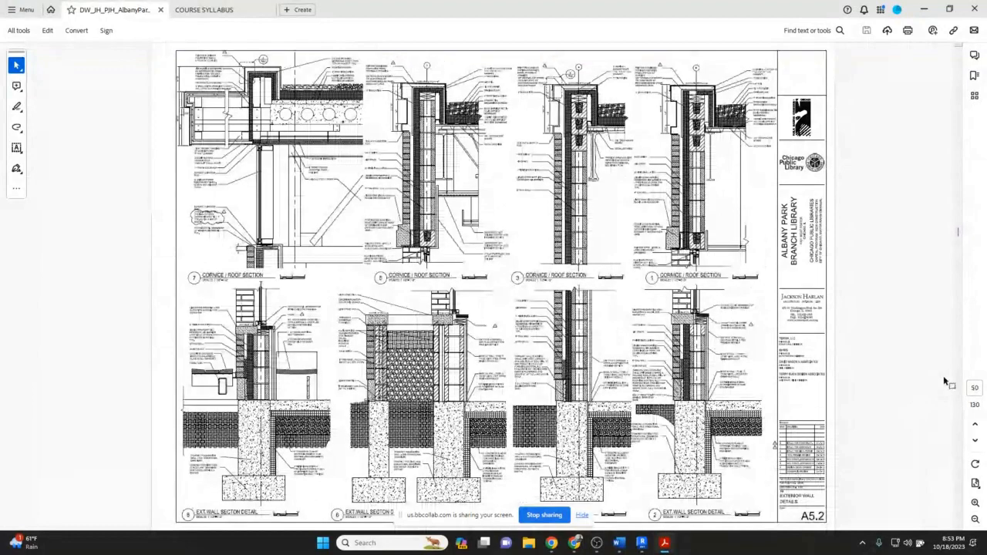
pyautogui.scroll(-1, 942, 376)
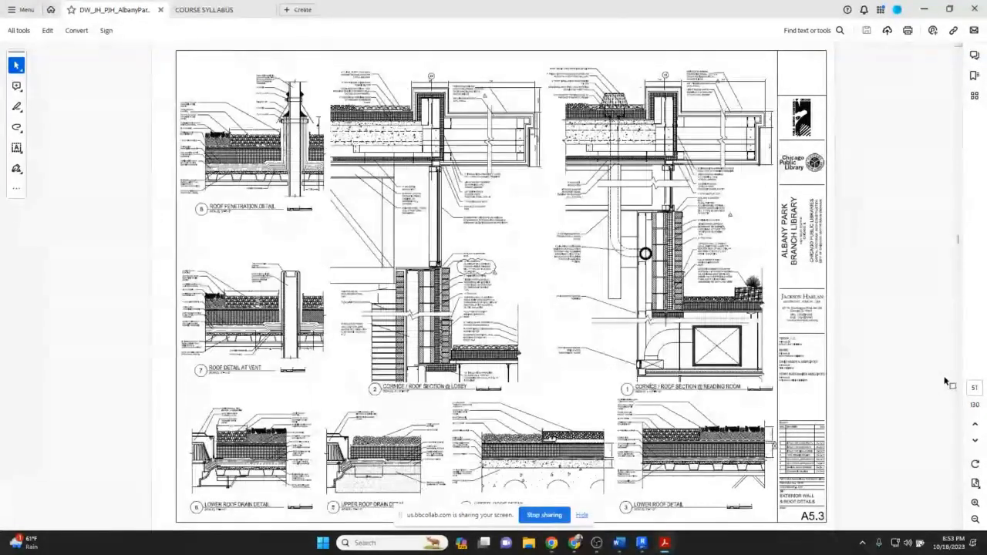
pyautogui.scroll(-1, 945, 381)
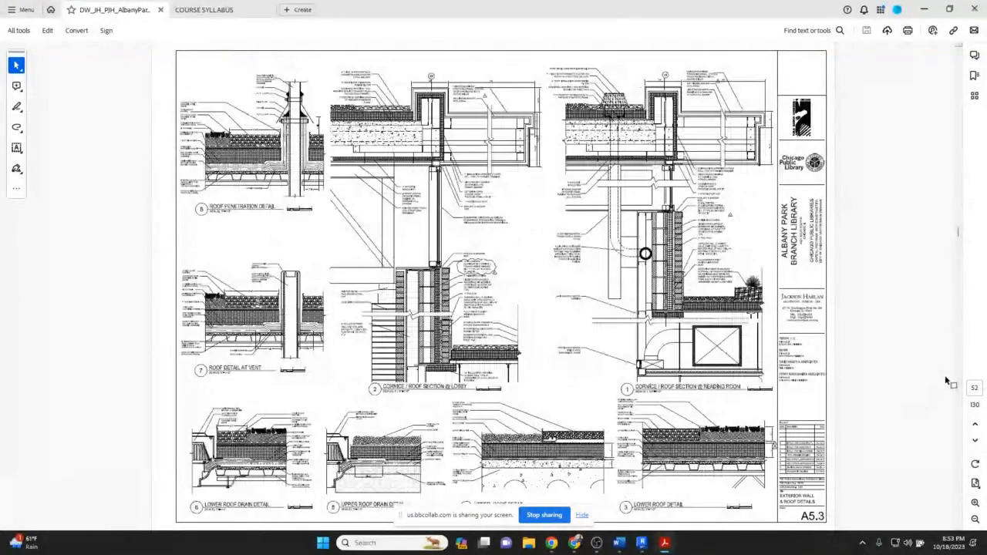
pyautogui.scroll(2, 945, 375)
pyautogui.click(639, 544)
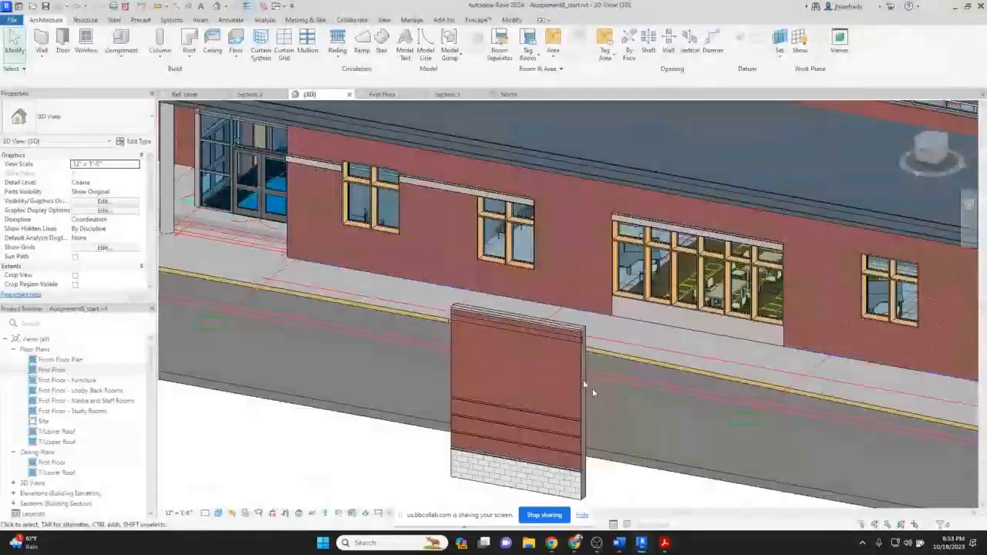
# Zoom in on the sample wall's end to examine how its sweeps and precast base terminate.
pyautogui.scroll(5, 592, 388)
pyautogui.scroll(2, 663, 304)
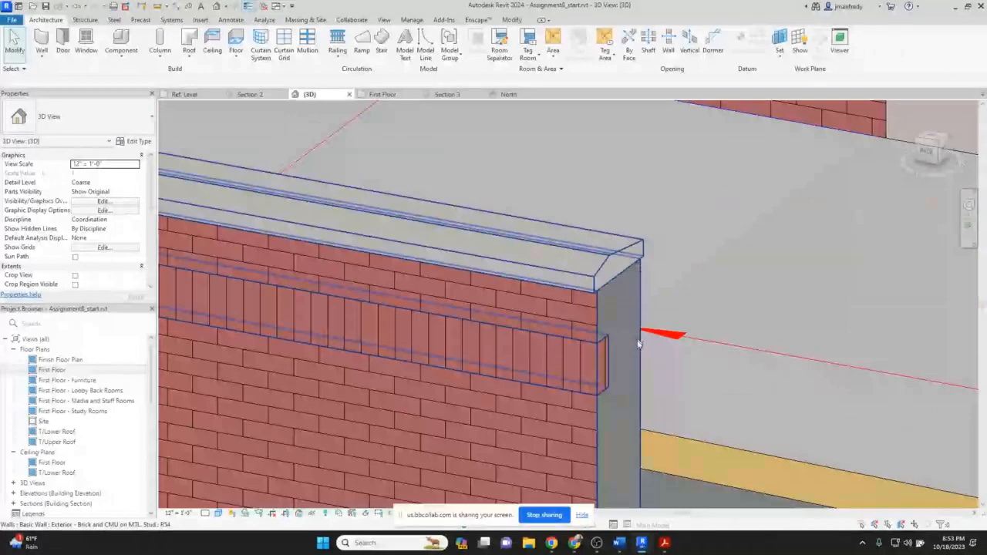
pyautogui.moveTo(638, 344); pyautogui.dragTo(577, 291, button='middle')
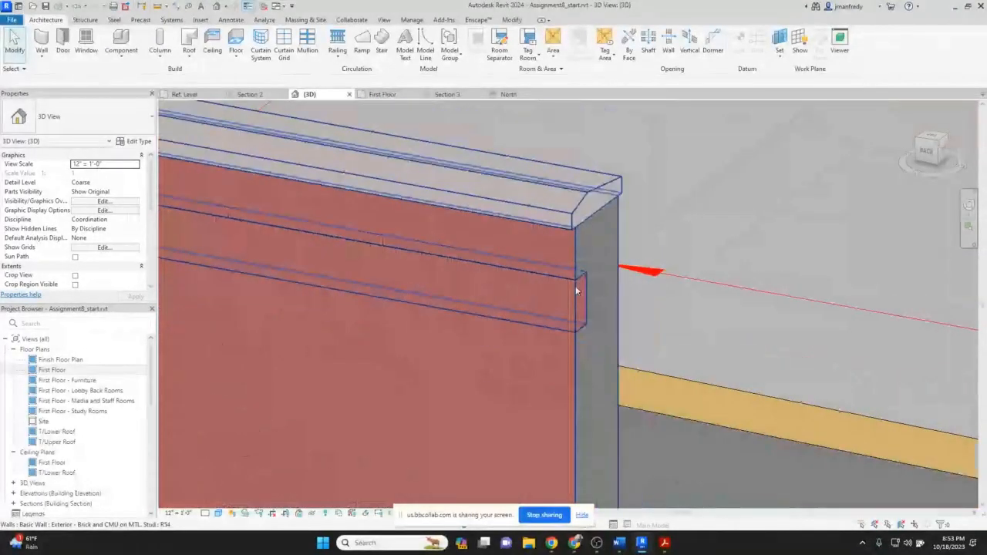
pyautogui.scroll(-5, 576, 291)
pyautogui.scroll(4, 584, 325)
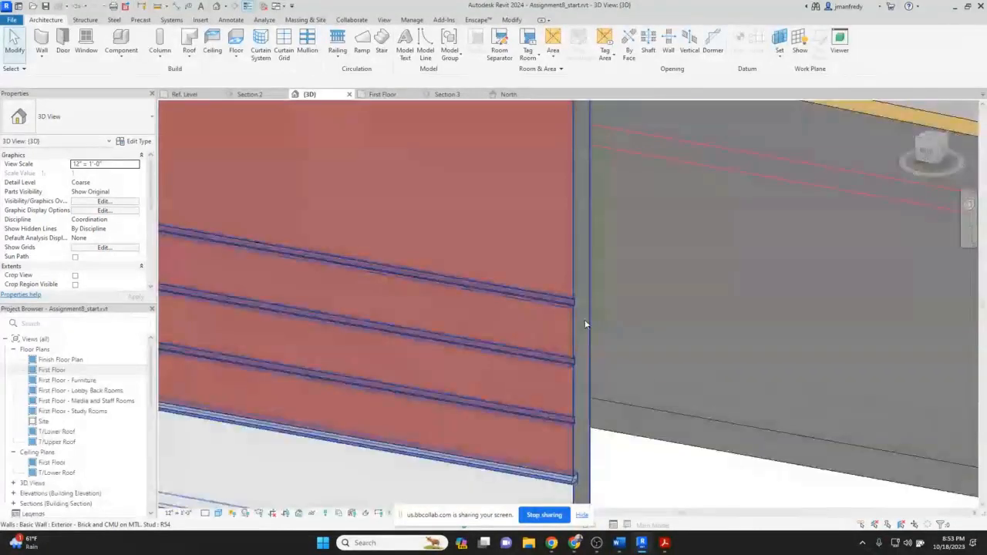
pyautogui.scroll(2, 584, 324)
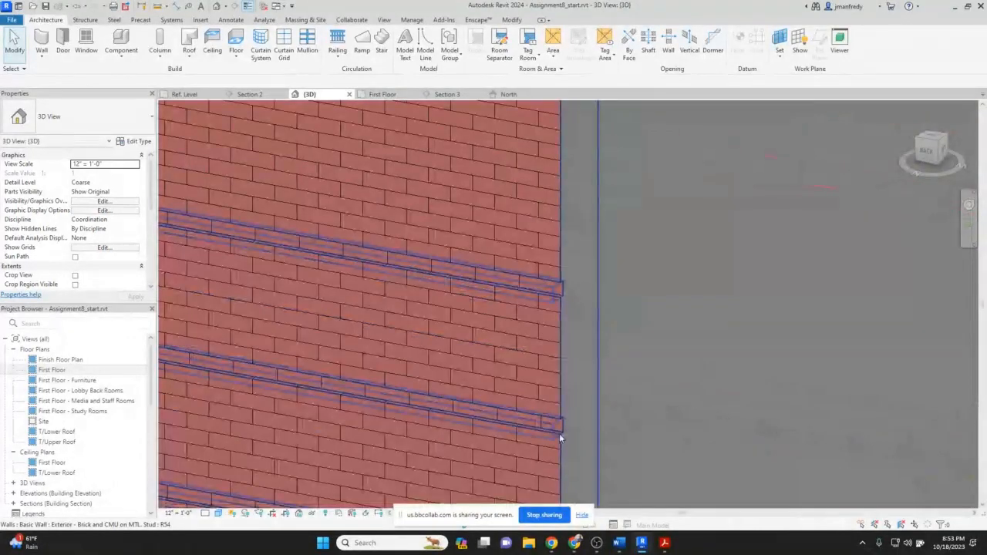
pyautogui.scroll(-2, 561, 436)
pyautogui.moveTo(584, 431); pyautogui.dragTo(582, 362, button='middle')
pyautogui.scroll(2, 581, 358)
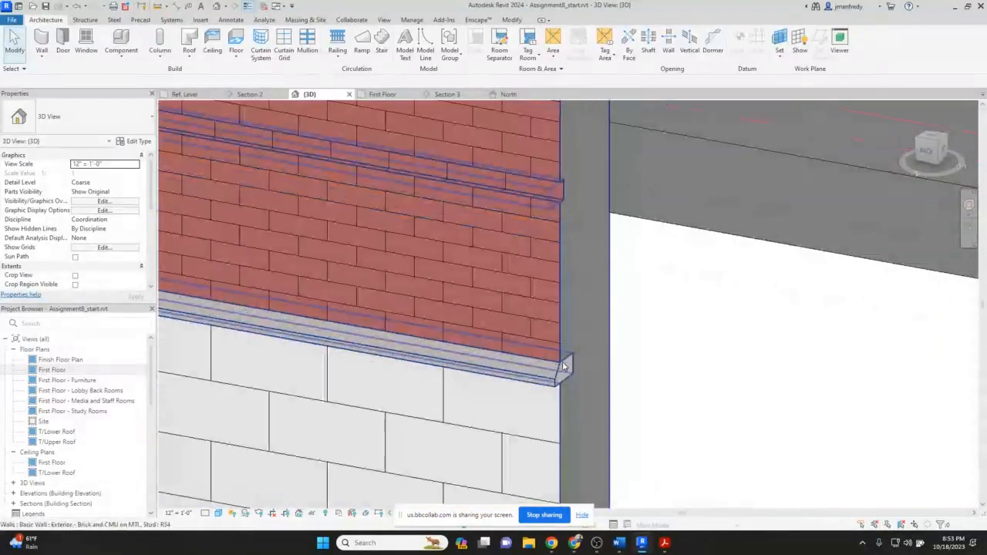
pyautogui.scroll(-2, 538, 409)
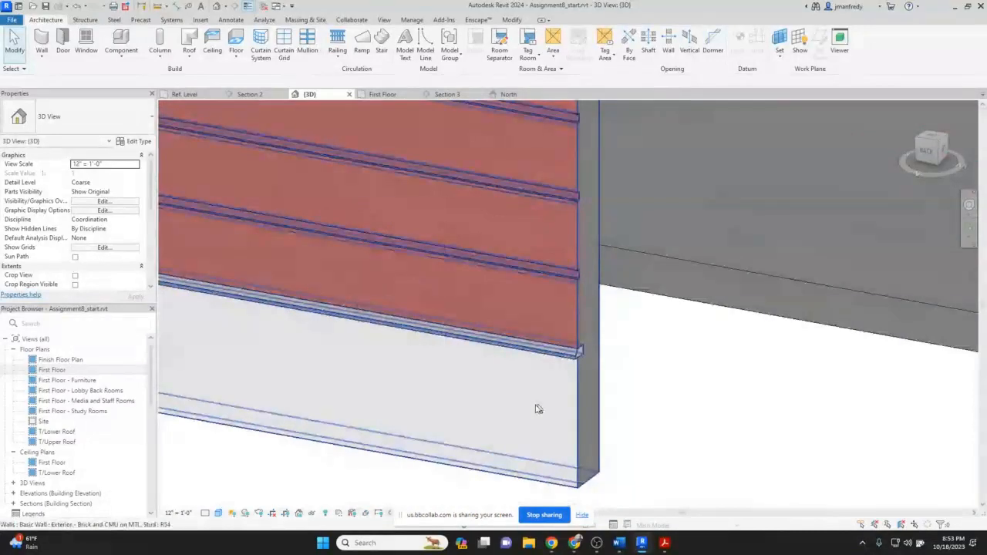
pyautogui.scroll(-2, 697, 414)
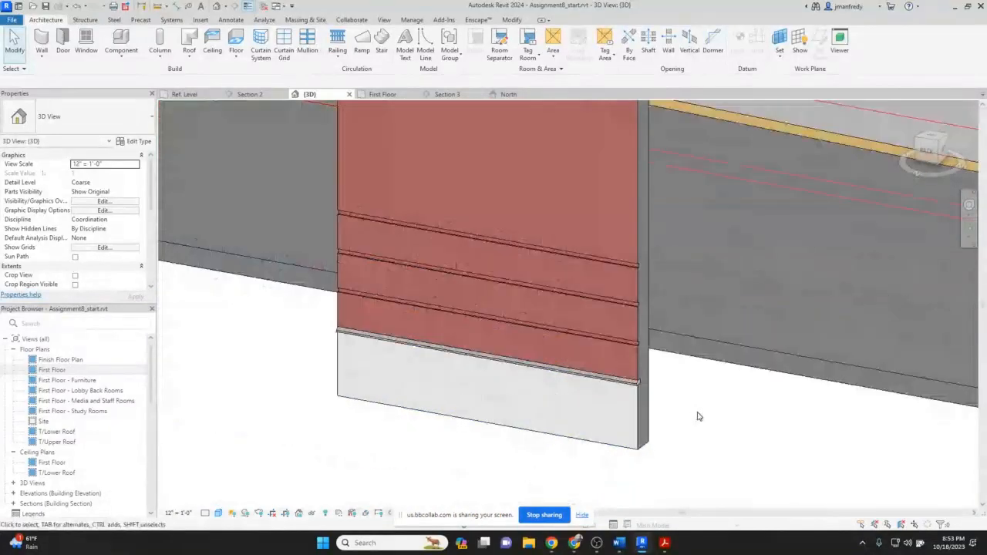
pyautogui.scroll(-3, 696, 416)
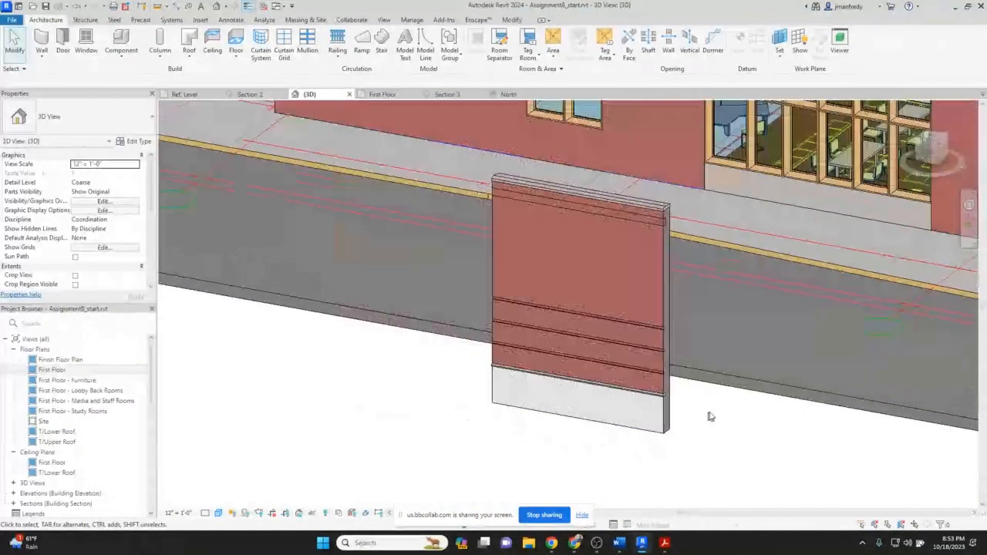
pyautogui.moveTo(710, 416); pyautogui.dragTo(661, 440, button='middle')
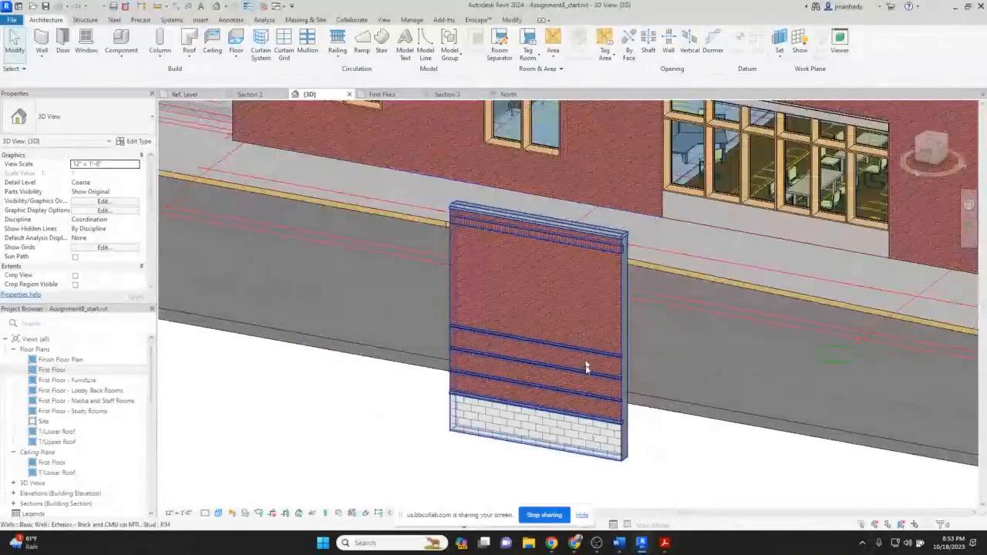
pyautogui.scroll(-1, 585, 367)
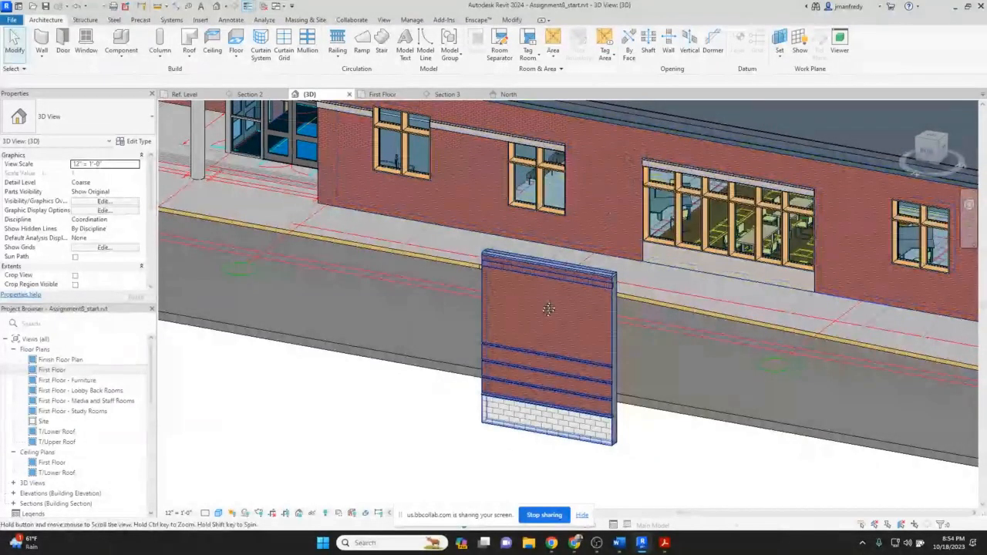
pyautogui.moveTo(548, 309); pyautogui.dragTo(537, 336, button='middle')
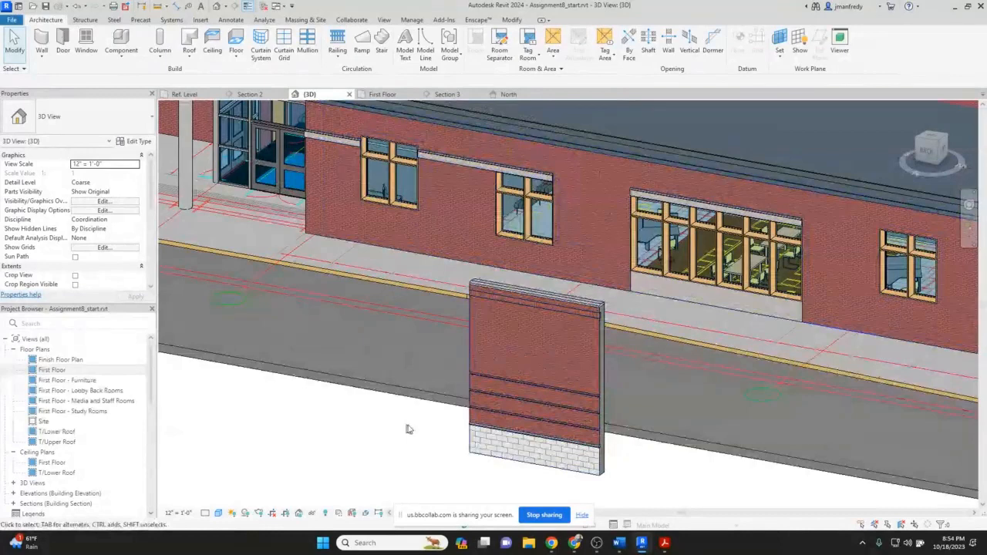
pyautogui.moveTo(408, 429); pyautogui.dragTo(453, 405, button='middle')
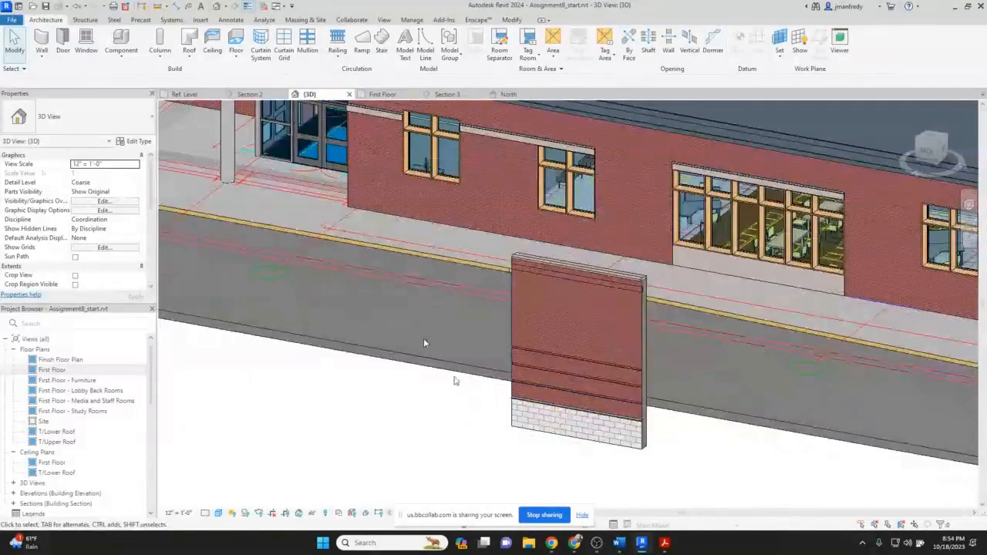
pyautogui.click(42, 57)
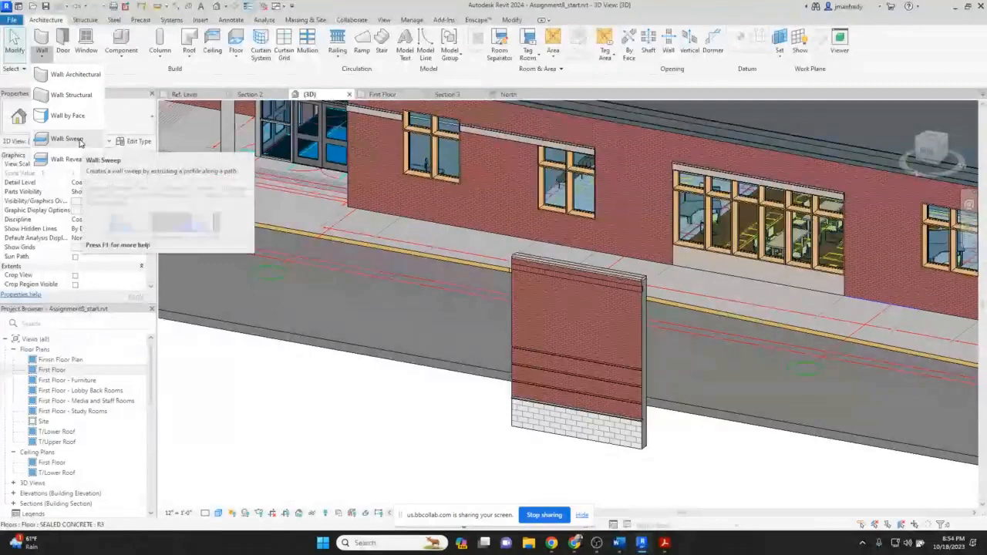
pyautogui.click(100, 164)
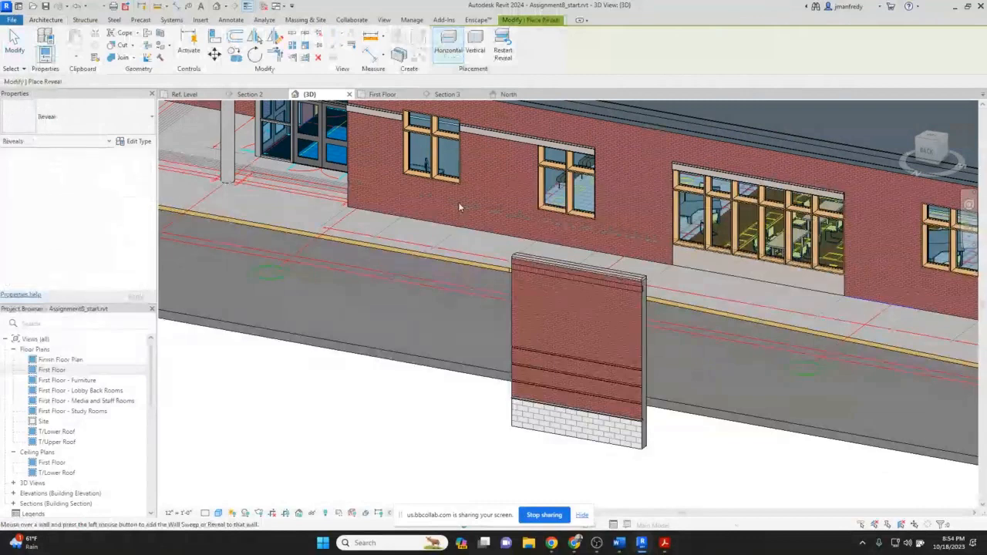
pyautogui.press('w')
pyautogui.press('a')
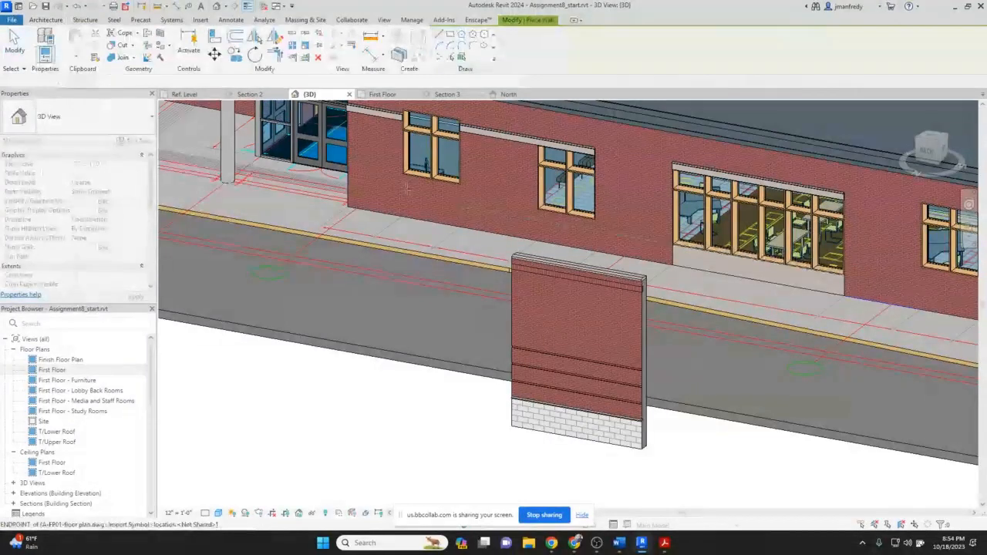
pyautogui.scroll(2, 406, 188)
pyautogui.scroll(2, 333, 179)
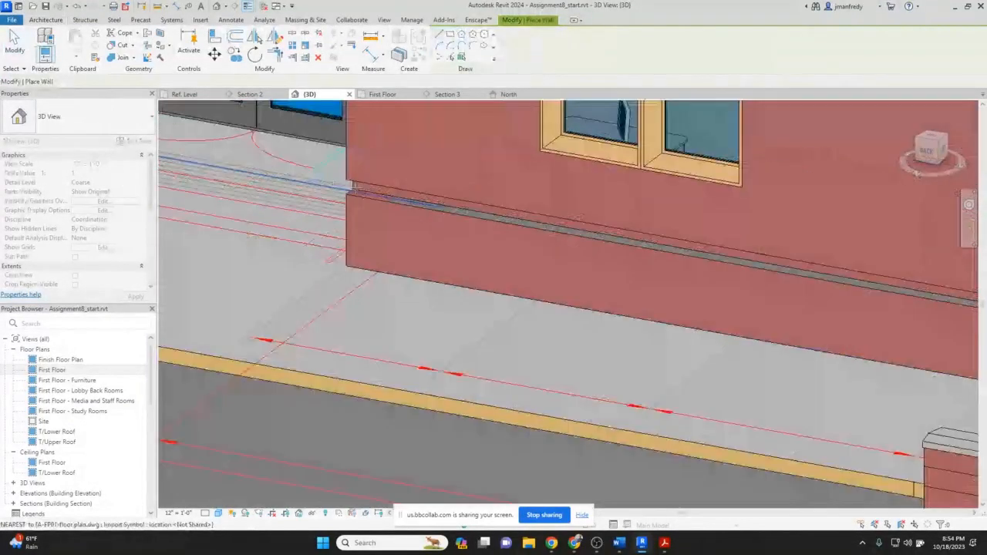
pyautogui.press('Escape')
# Select the reveal running along the North wall and inspect its type profile setting.
pyautogui.scroll(2, 353, 185)
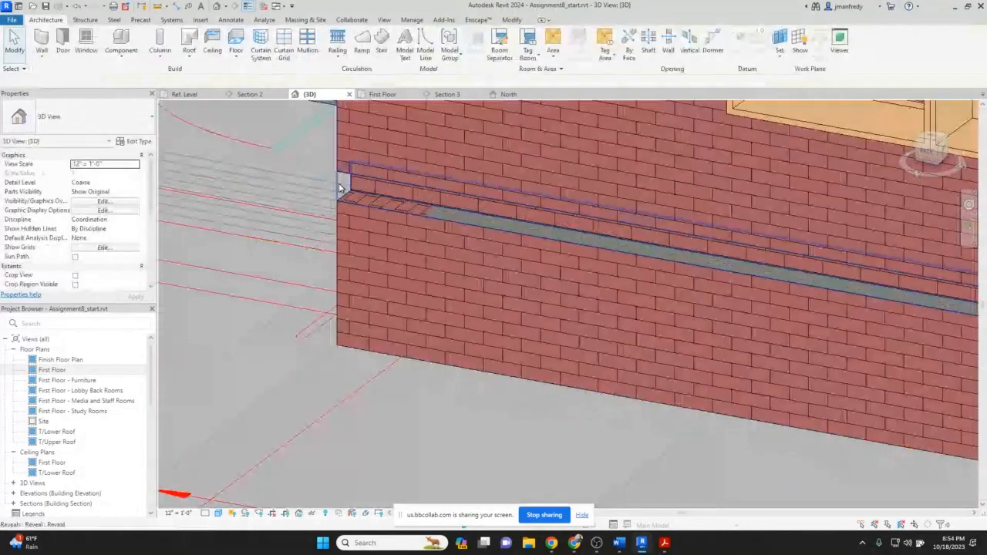
pyautogui.click(340, 188)
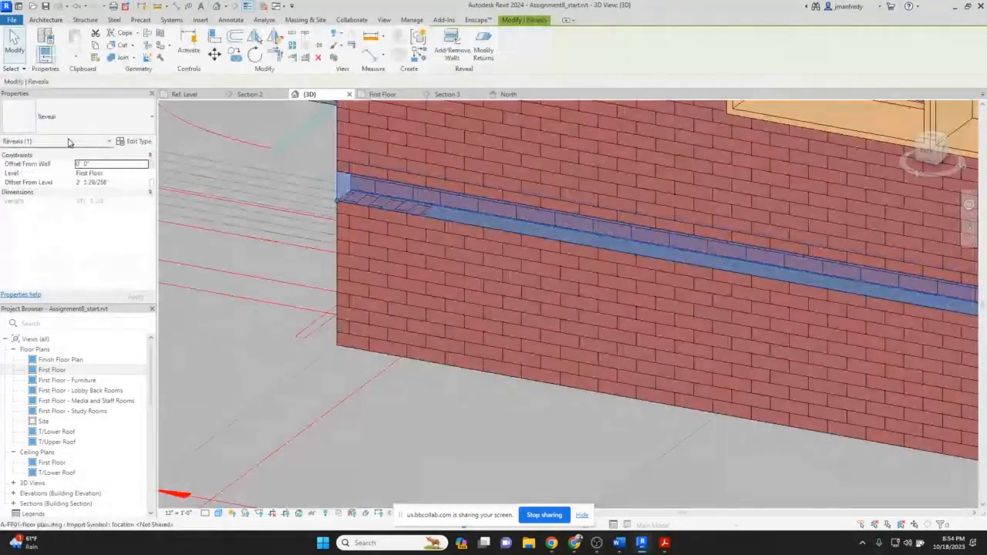
pyautogui.click(134, 143)
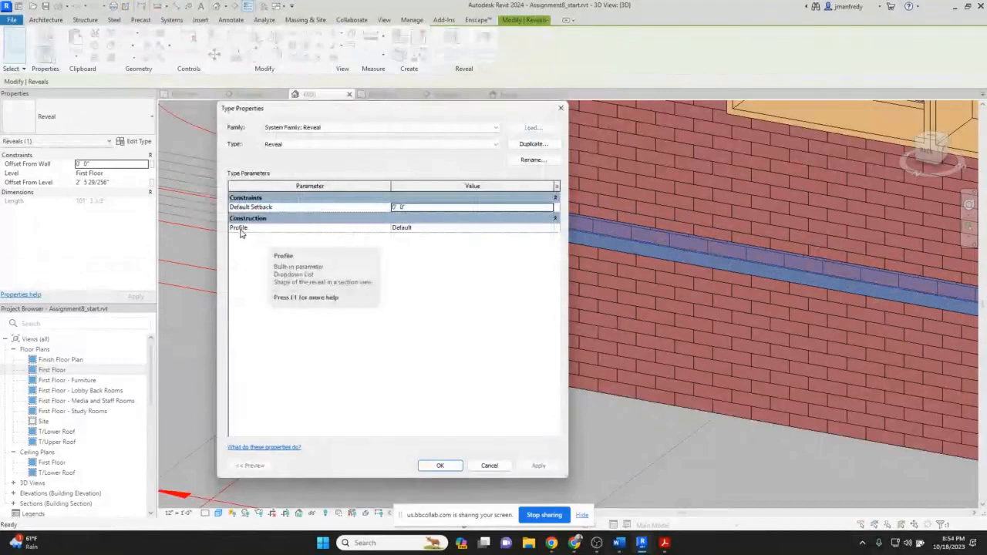
pyautogui.click(439, 228)
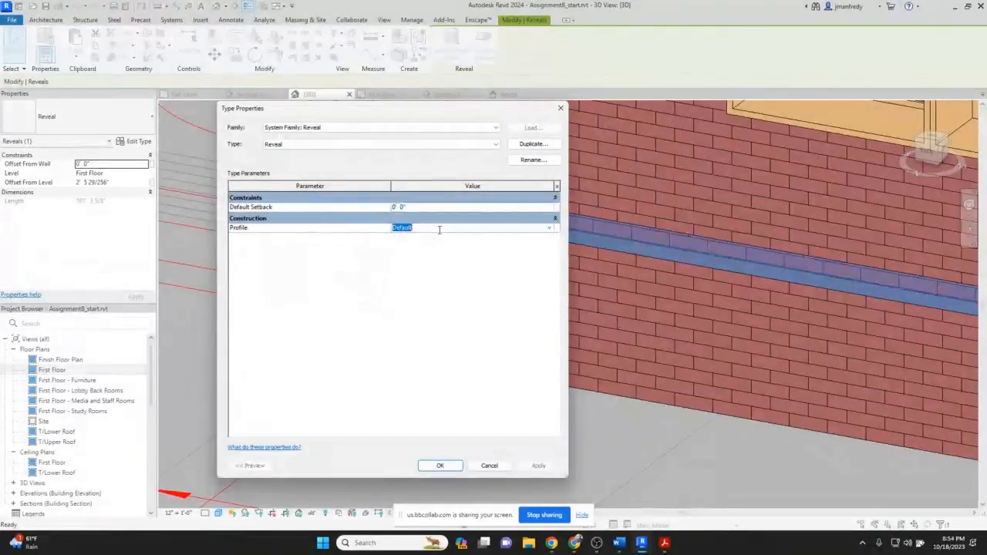
pyautogui.click(418, 233)
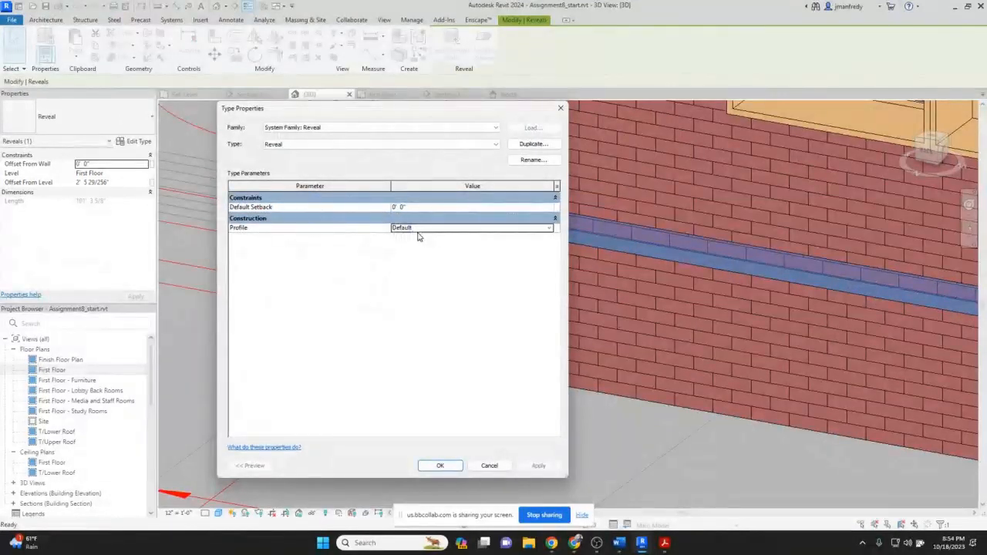
pyautogui.press('Return')
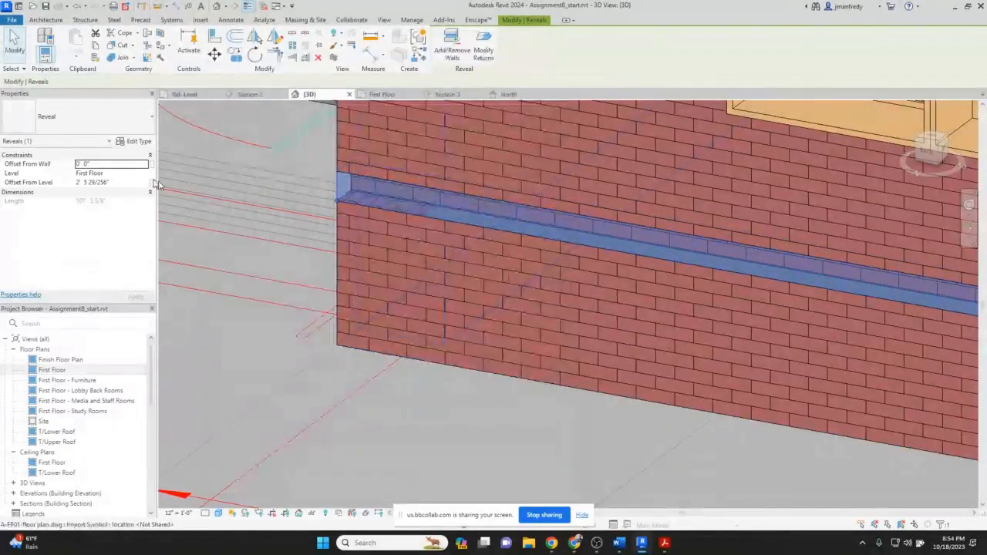
# Try setting the reveal's offset from wall to 0' 2", then to -0' 2".
pyautogui.click(121, 164)
pyautogui.write("2'")
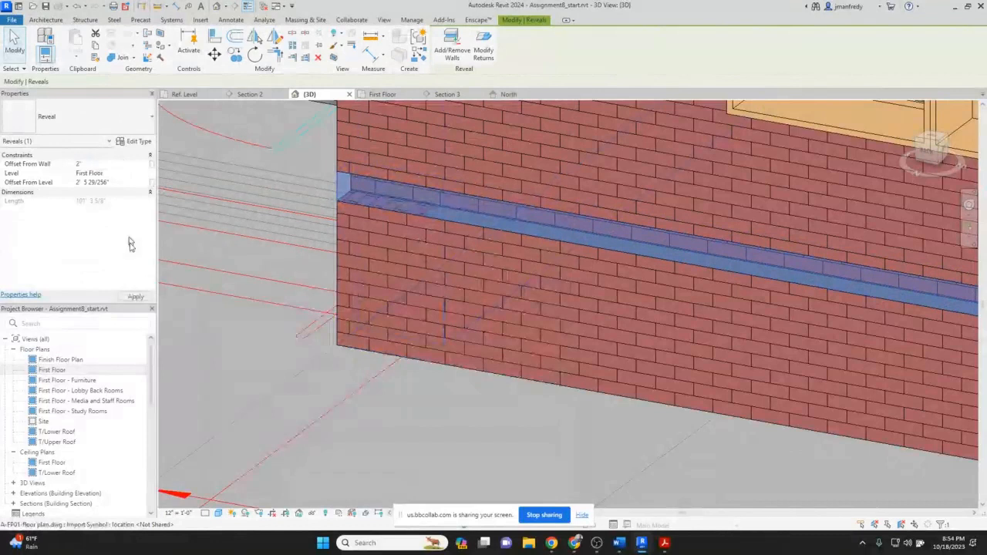
pyautogui.click(136, 296)
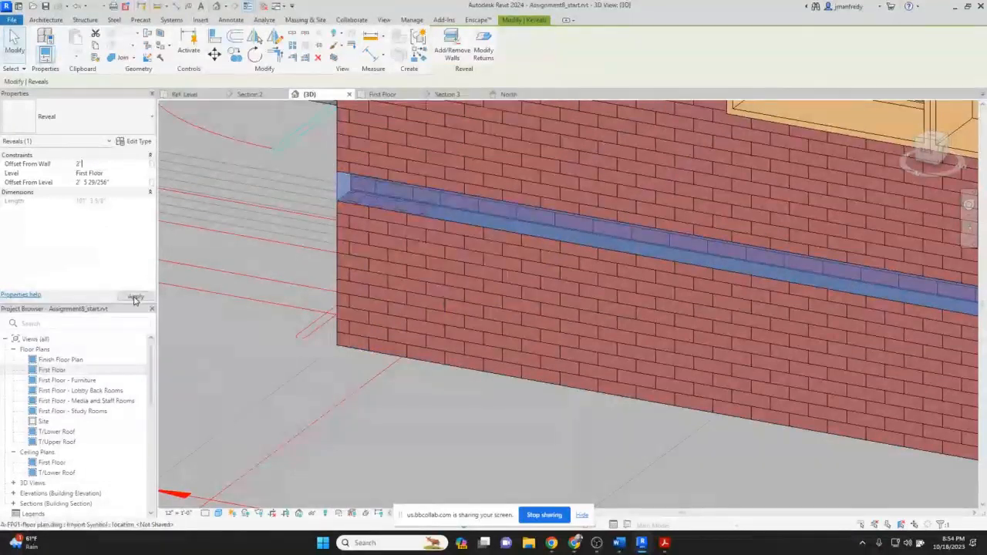
pyautogui.click(112, 164)
pyautogui.write("-2'")
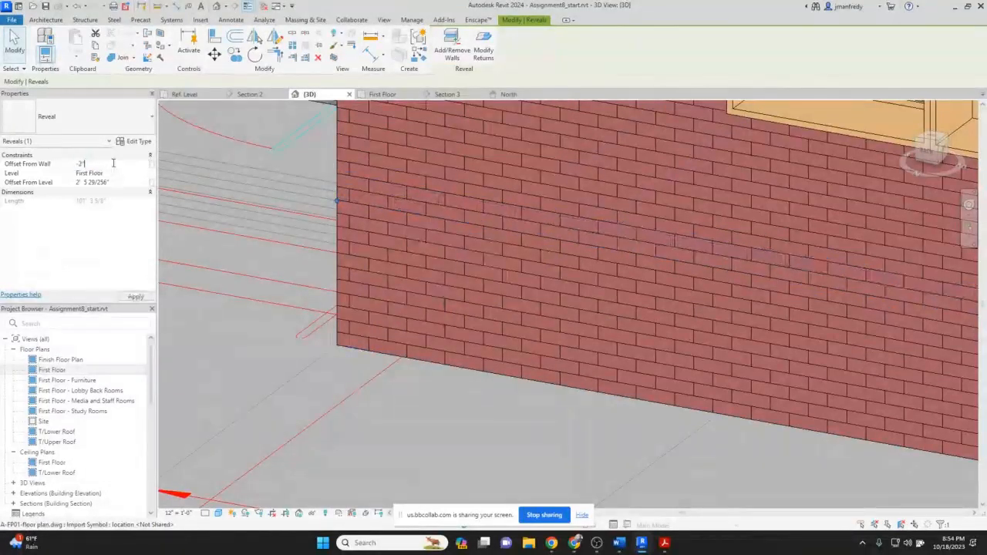
pyautogui.click(136, 298)
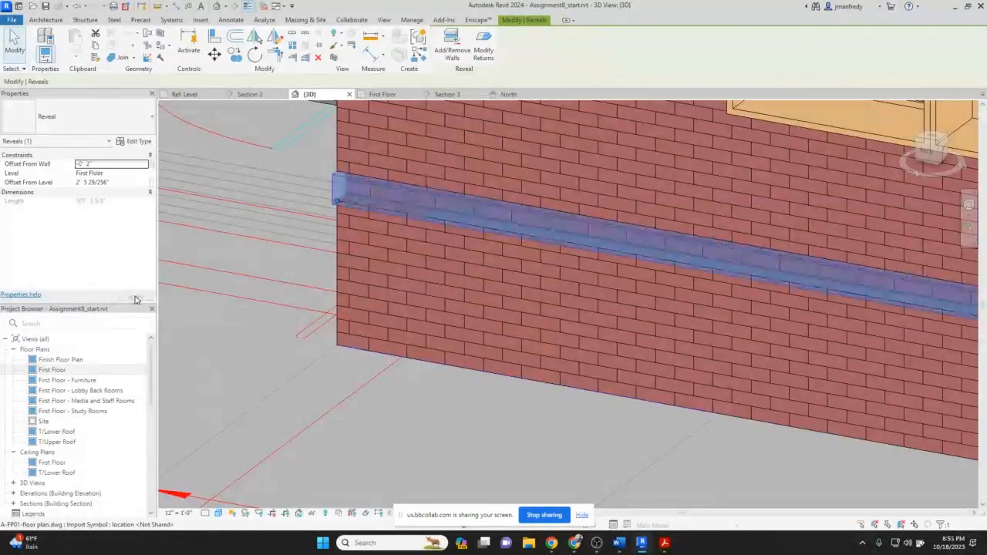
# Change the reveal's offset from wall to -0' 3", then to -0' 4".
pyautogui.click(89, 164)
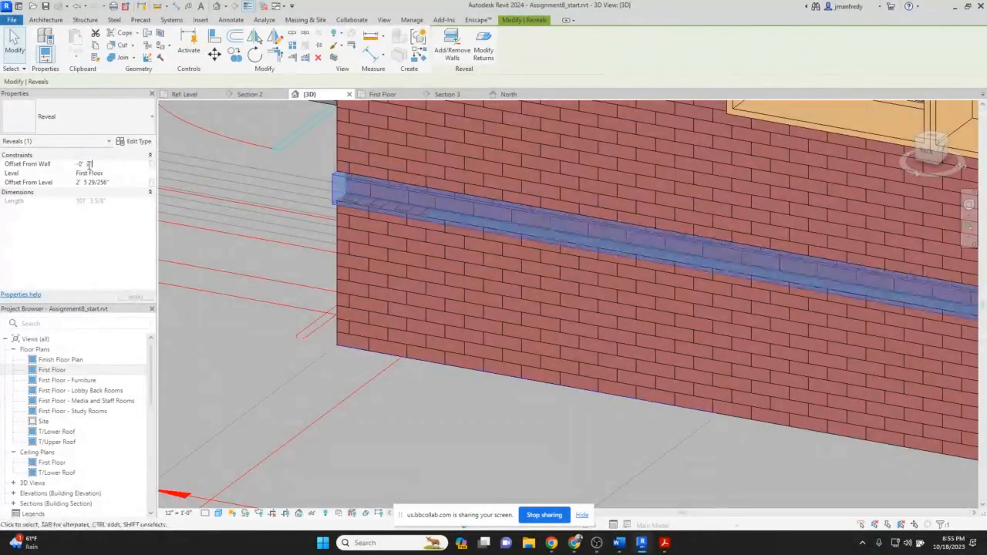
pyautogui.press('BackSpace')
pyautogui.write('3')
pyautogui.click(136, 296)
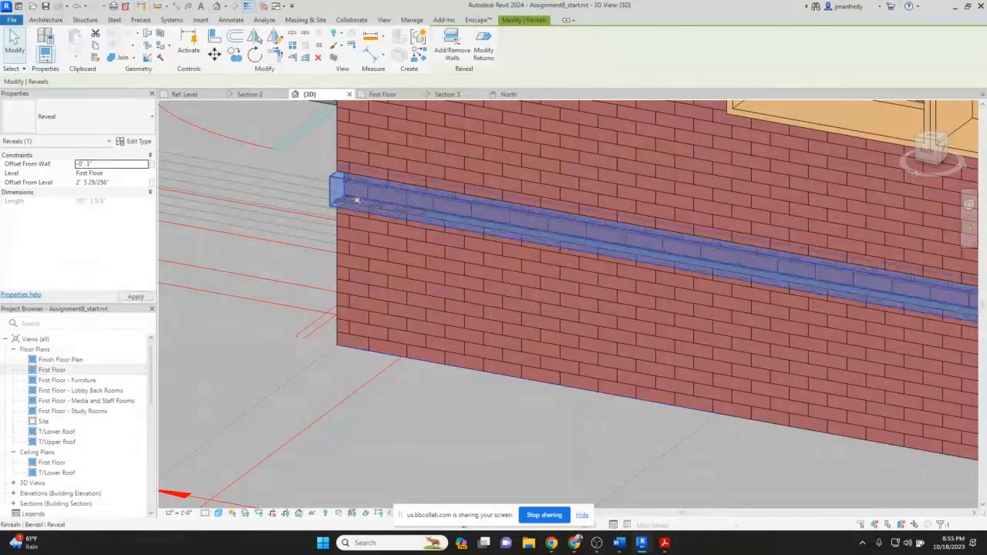
pyautogui.click(88, 164)
pyautogui.doubleClick(88, 164)
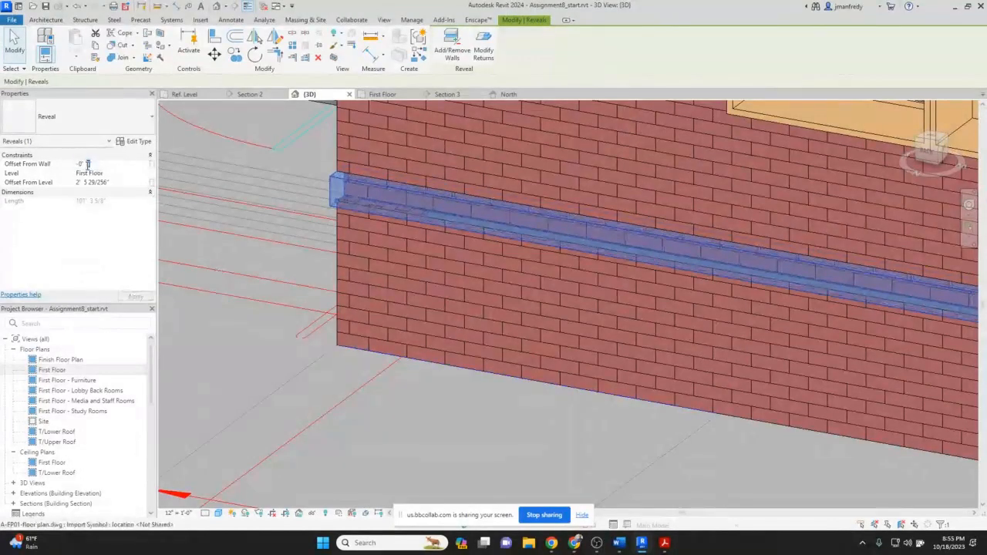
pyautogui.write('4')
pyautogui.click(136, 297)
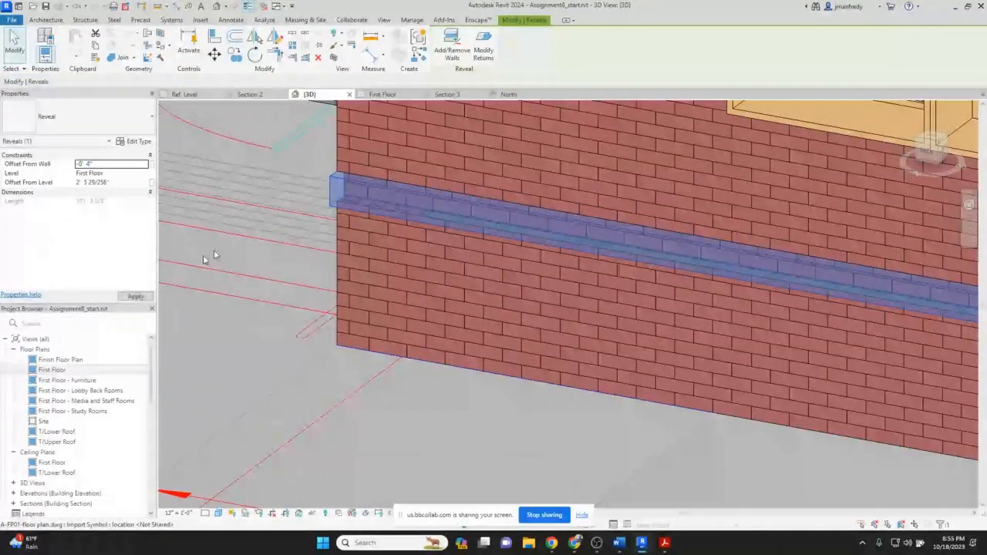
# Adjust the reveal's offset from wall to -0' 6", then settle on -0' 5".
pyautogui.scroll(5, 355, 222)
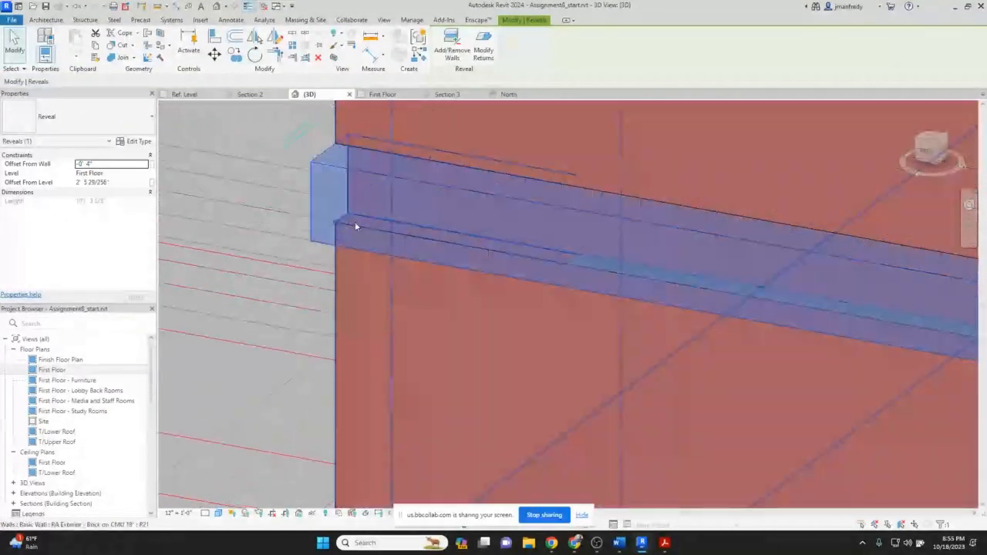
pyautogui.doubleClick(86, 165)
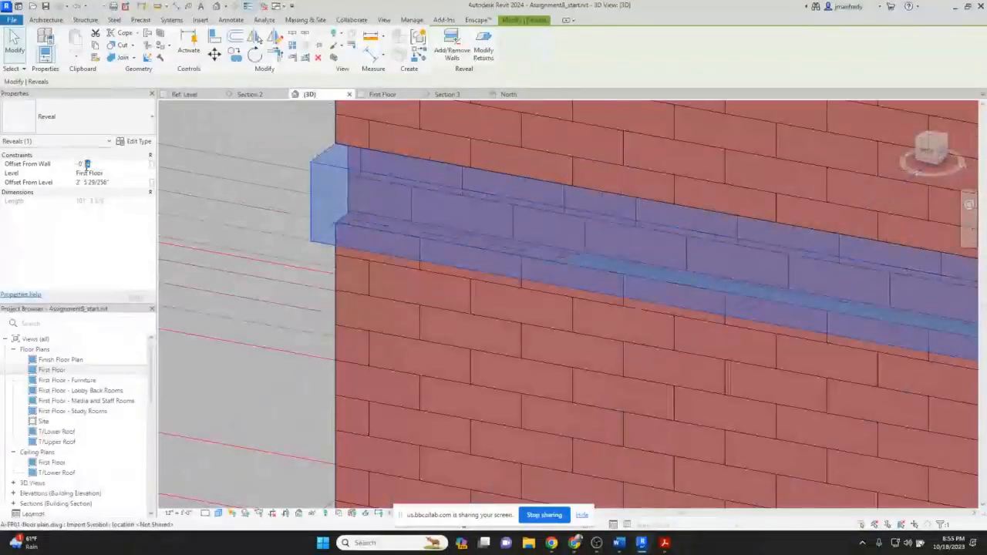
pyautogui.write('6')
pyautogui.click(130, 300)
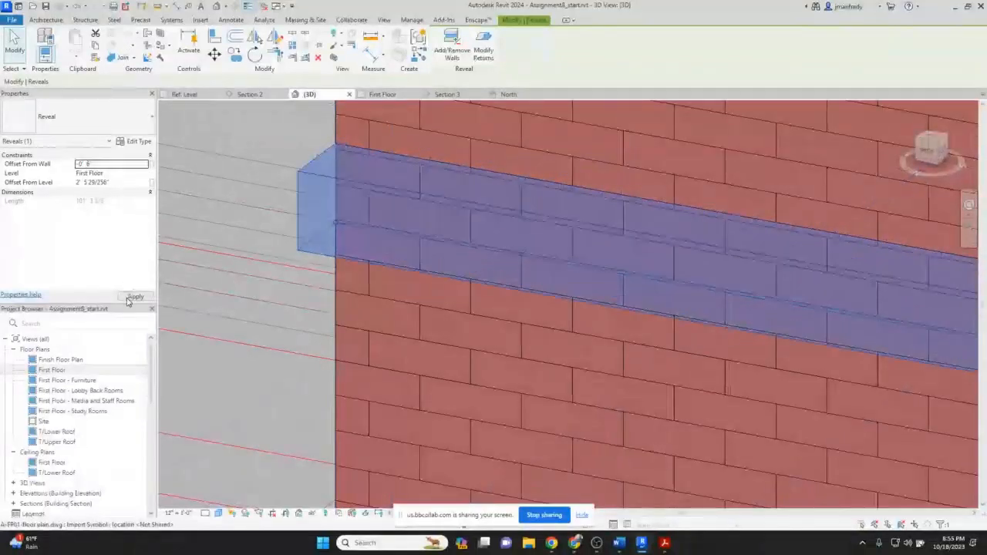
pyautogui.doubleClick(88, 163)
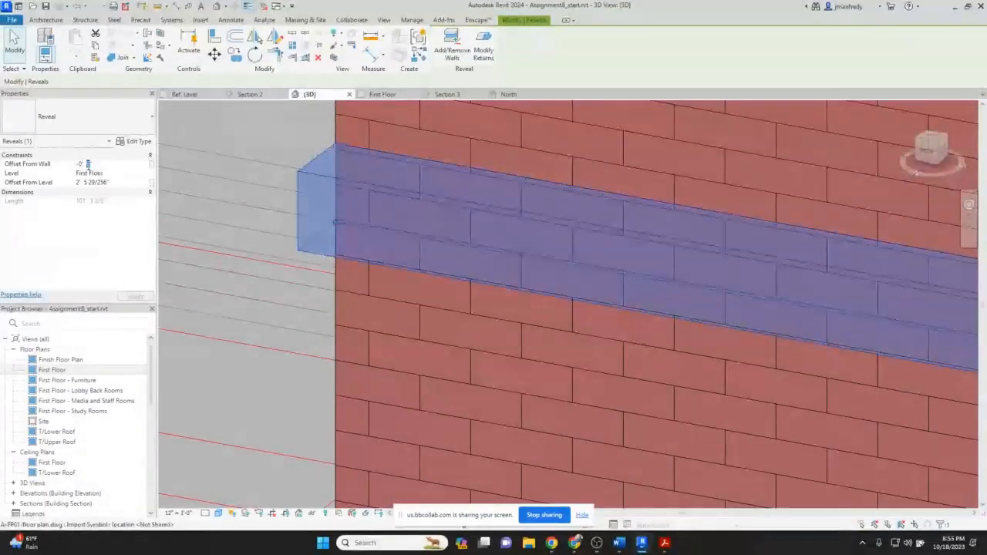
pyautogui.write('5')
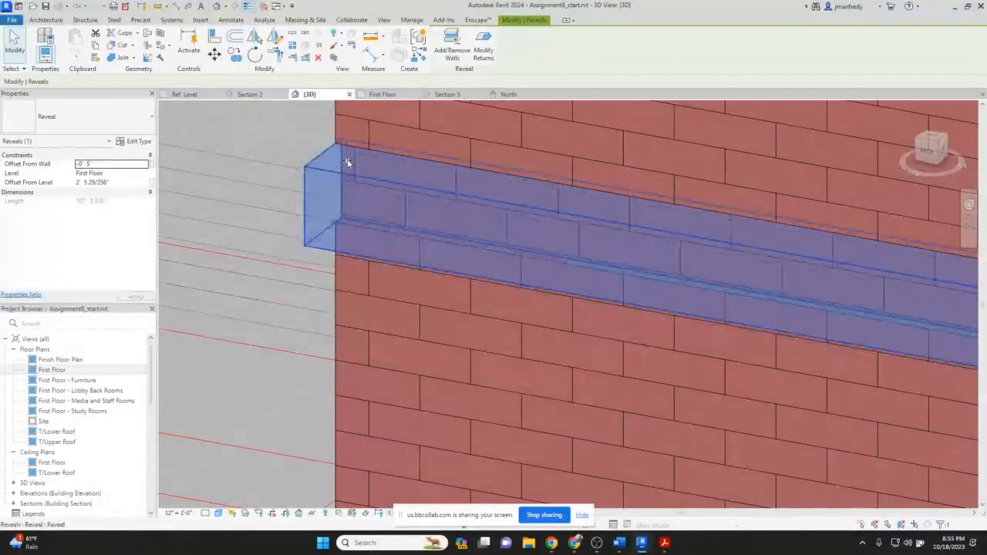
# Select and delete the reveal along the North wall.
pyautogui.click(293, 213)
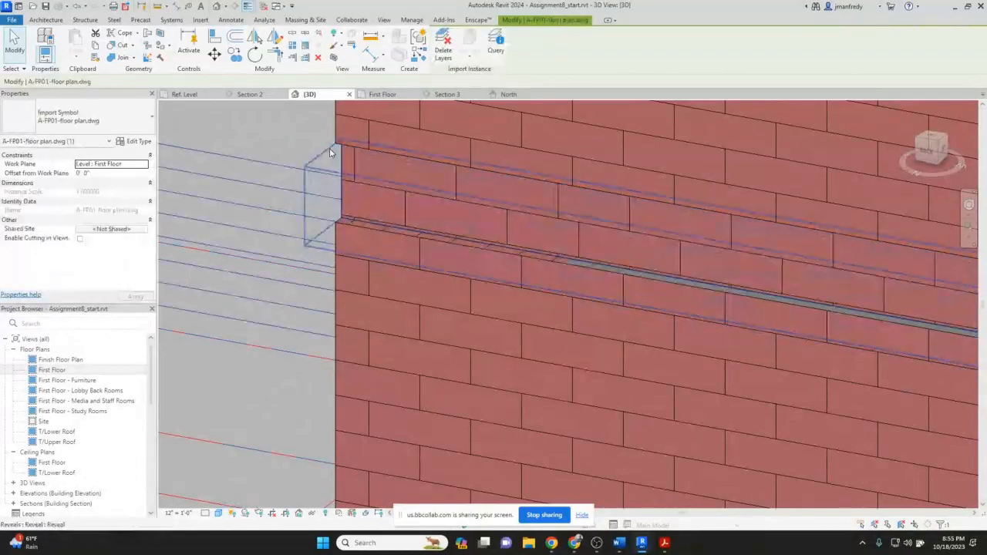
pyautogui.press('Delete')
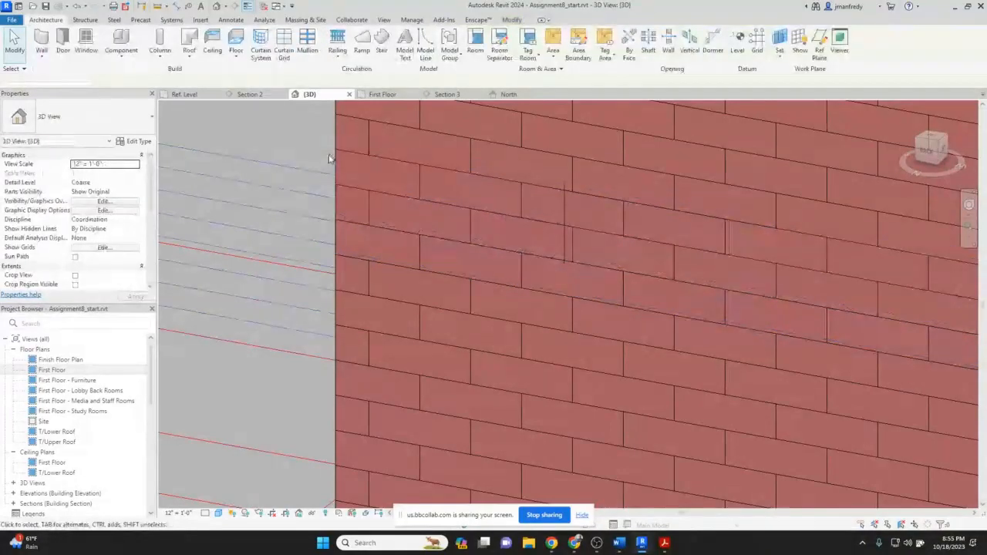
# Select the freestanding brick sample wall and open the structure assembly of its wall type.
pyautogui.scroll(-5, 350, 236)
pyautogui.scroll(-3, 350, 236)
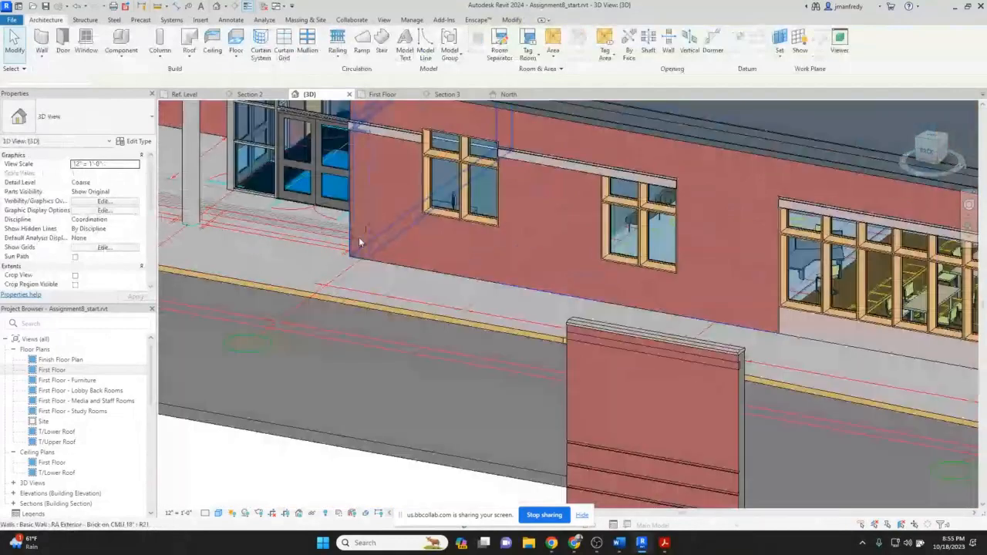
pyautogui.scroll(-3, 359, 242)
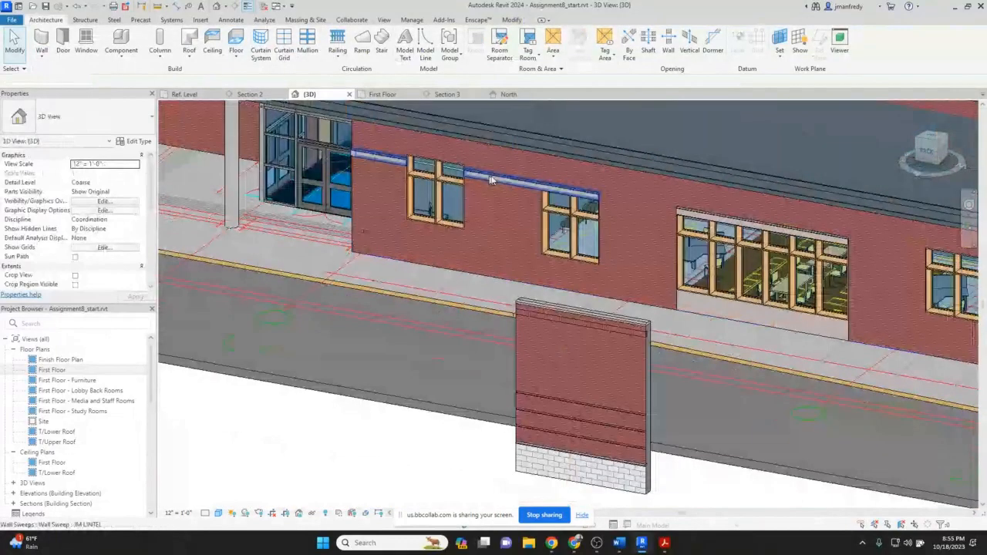
pyautogui.moveTo(491, 180); pyautogui.dragTo(449, 163, button='middle')
pyautogui.click(41, 57)
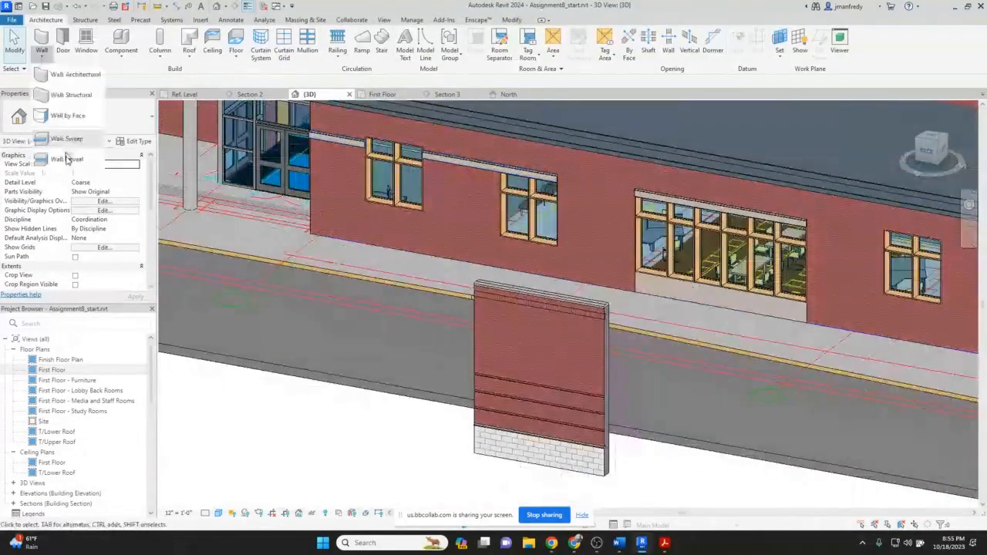
pyautogui.click(377, 393)
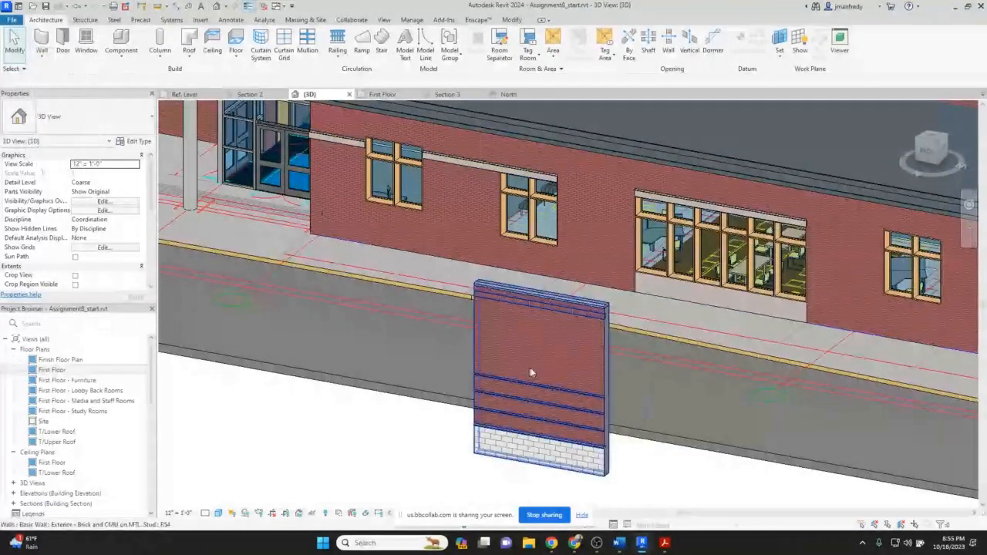
pyautogui.scroll(1, 530, 373)
pyautogui.moveTo(530, 374); pyautogui.dragTo(538, 284, button='middle')
pyautogui.click(516, 258)
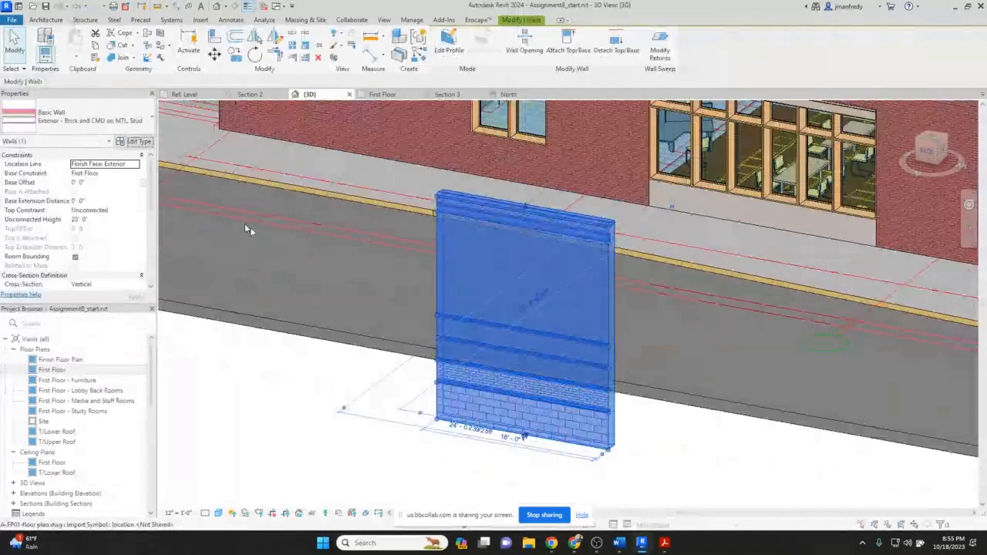
pyautogui.click(134, 142)
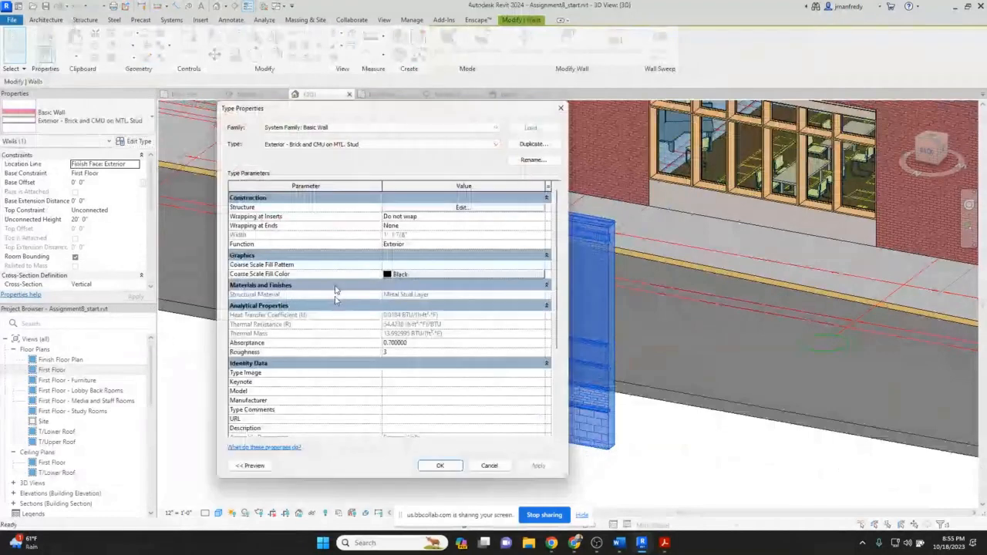
pyautogui.click(250, 465)
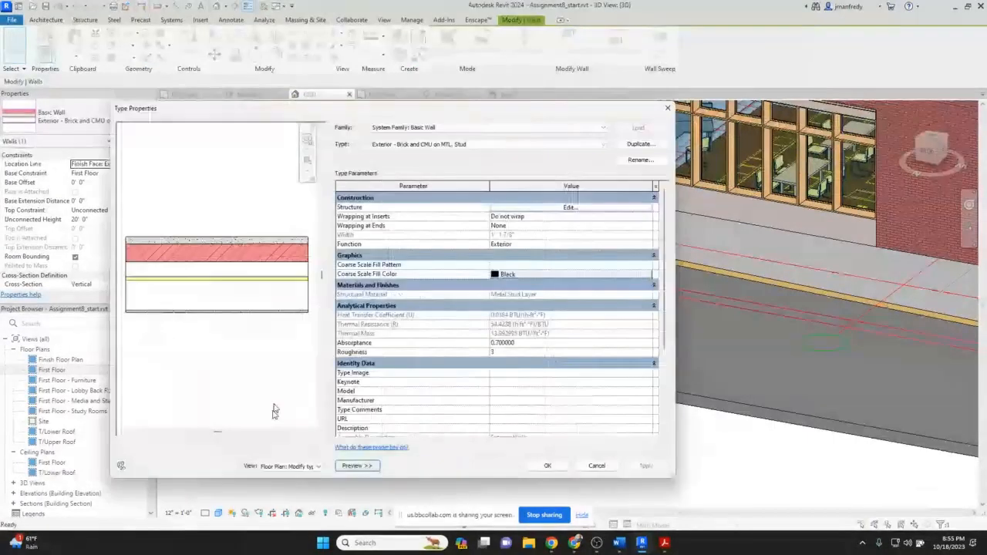
pyautogui.click(505, 208)
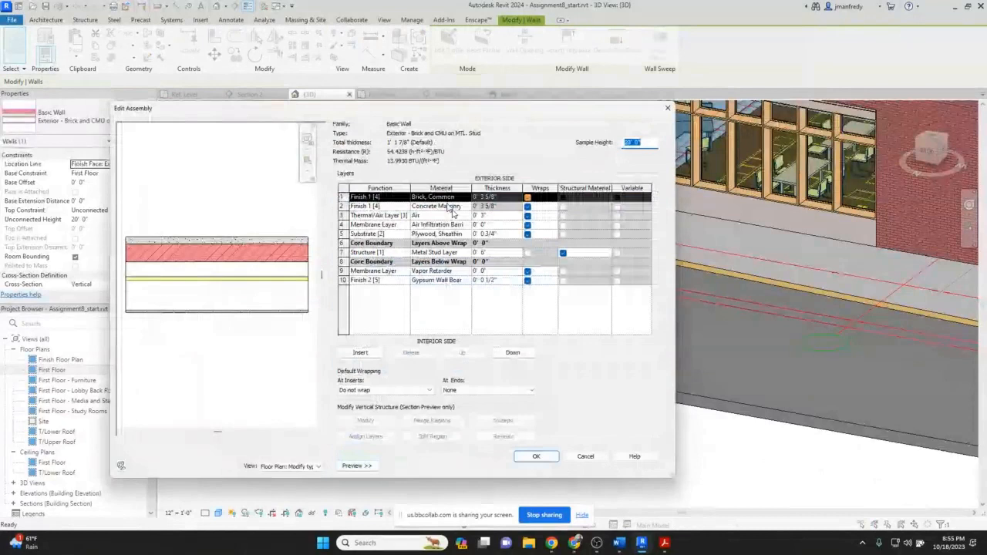
# Switch the assembly preview to a section view and examine the top of the wall section.
pyautogui.click(288, 466)
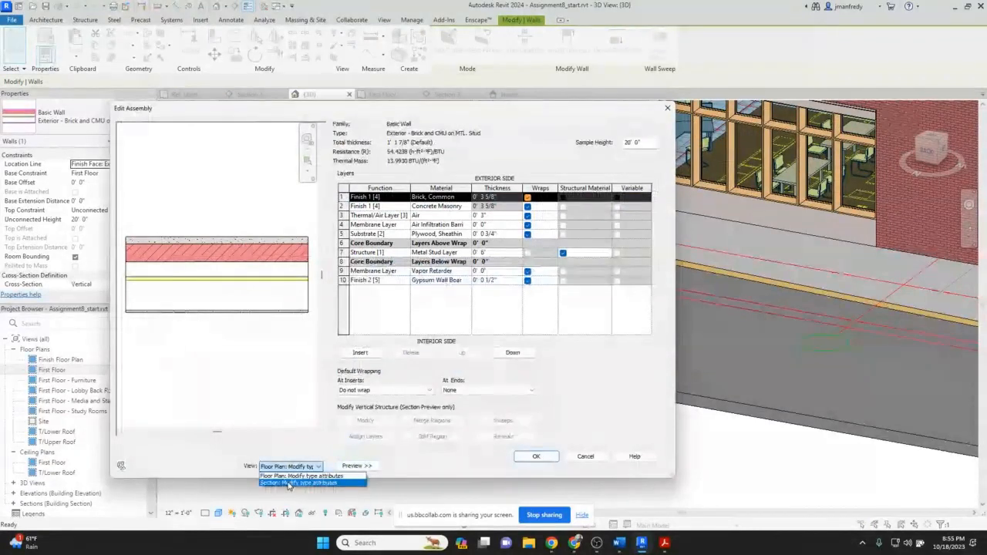
pyautogui.click(288, 484)
pyautogui.scroll(3, 225, 374)
pyautogui.moveTo(231, 130); pyautogui.dragTo(229, 242, button='middle')
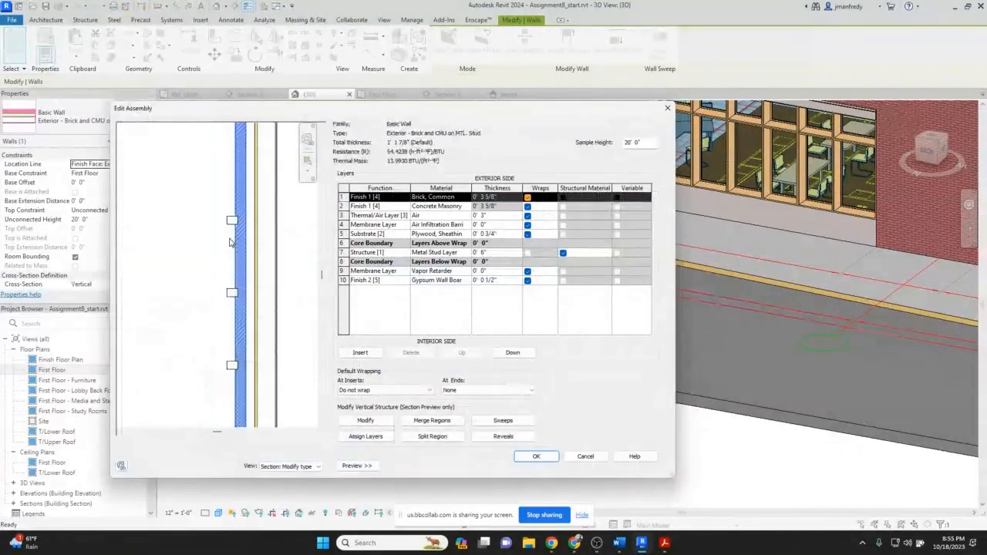
pyautogui.scroll(1, 229, 242)
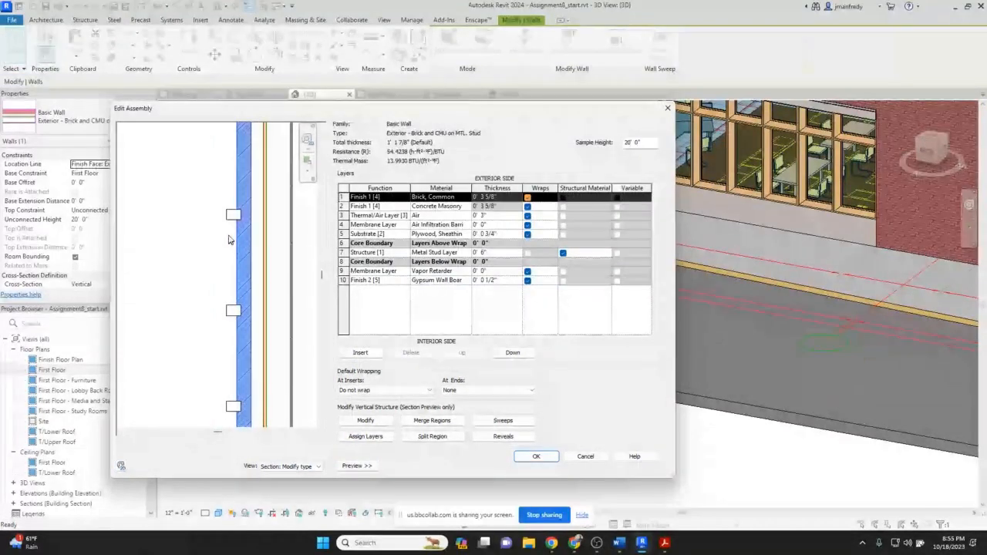
pyautogui.scroll(1, 229, 239)
pyautogui.scroll(1, 234, 216)
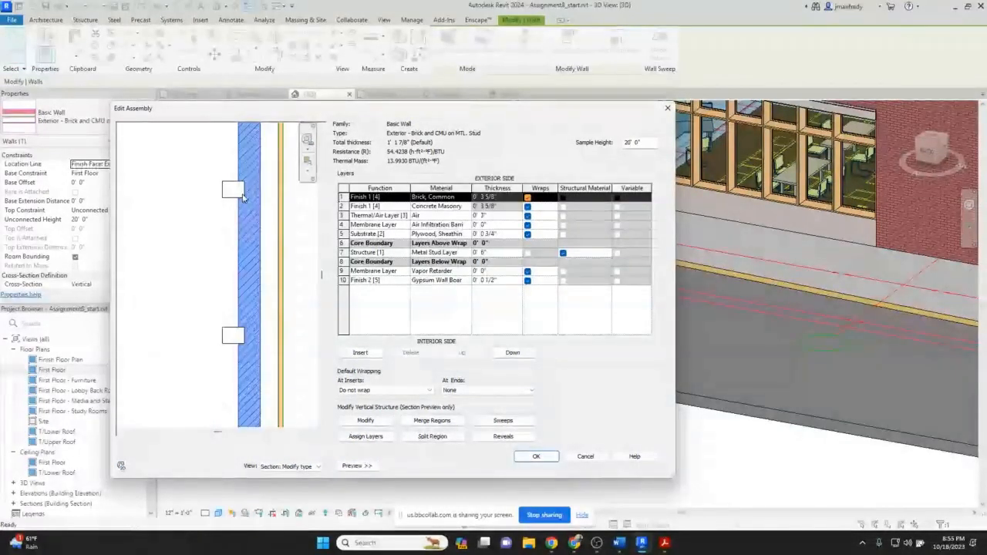
pyautogui.moveTo(225, 229); pyautogui.dragTo(249, 223, button='middle')
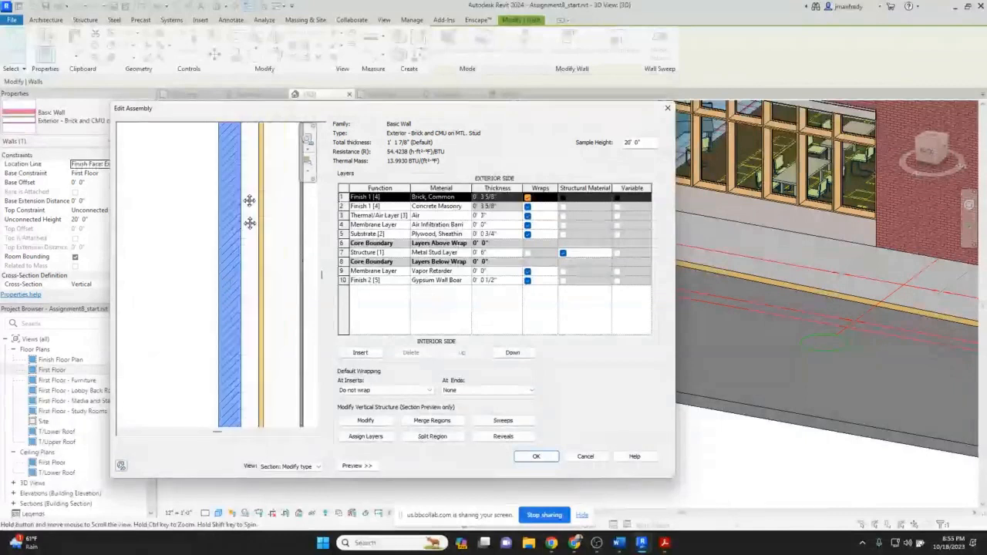
pyautogui.scroll(-1, 223, 240)
pyautogui.scroll(-2, 222, 240)
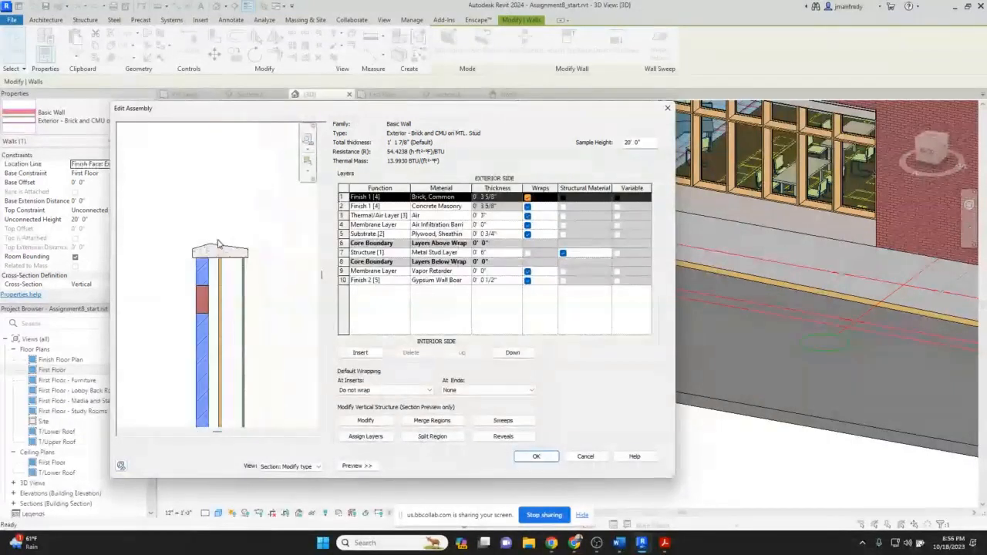
pyautogui.scroll(3, 208, 276)
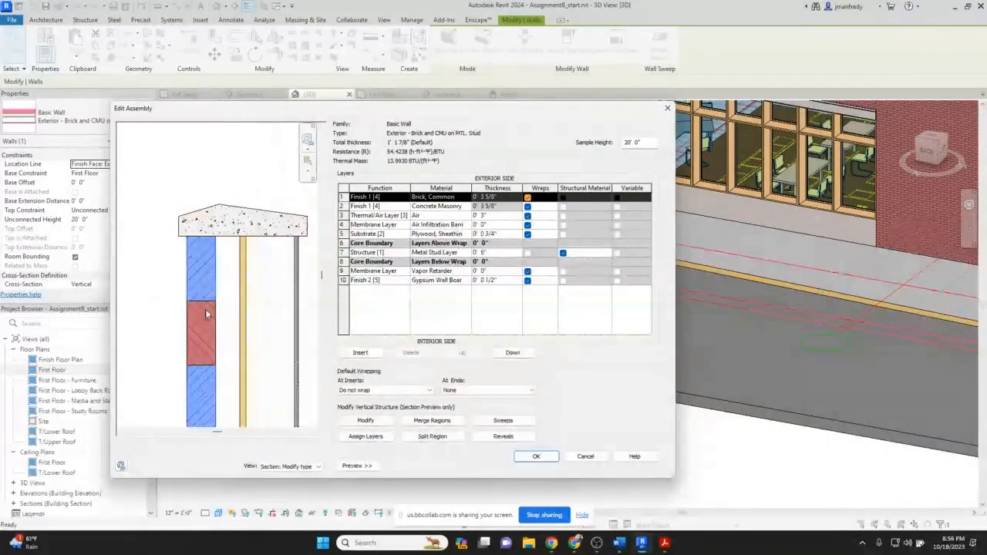
pyautogui.scroll(1, 206, 314)
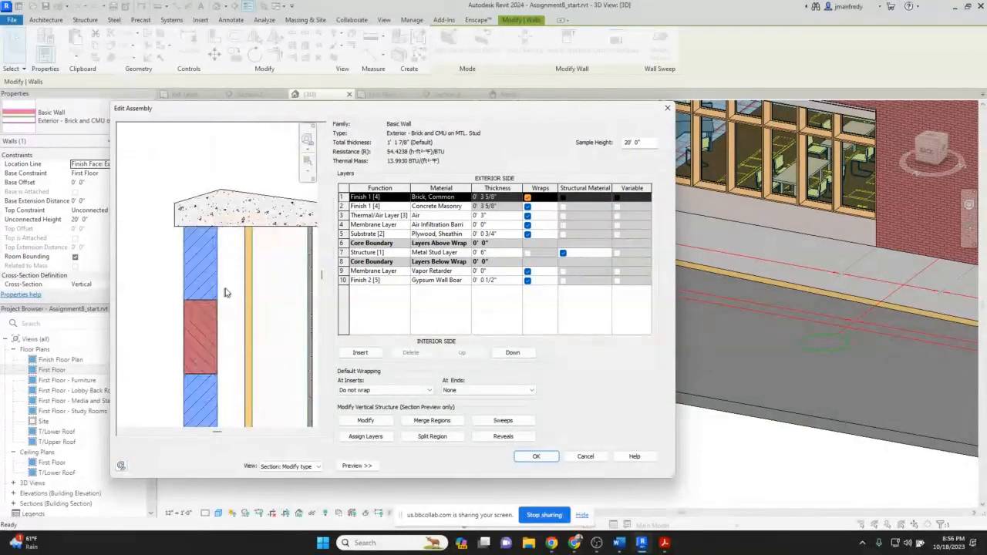
pyautogui.scroll(1, 266, 290)
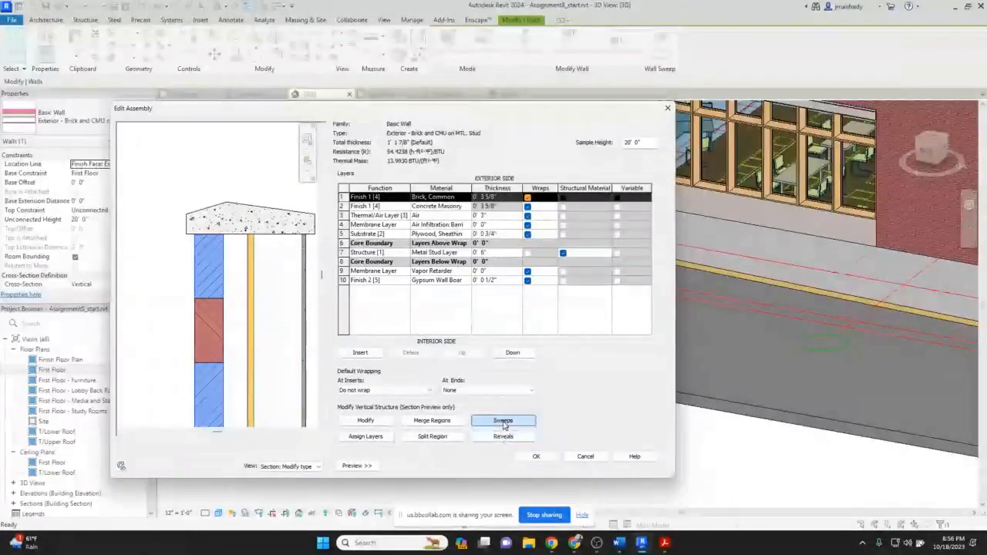
# Open the wall type's sweeps list and widen the dialog and its Profile column.
pyautogui.click(503, 422)
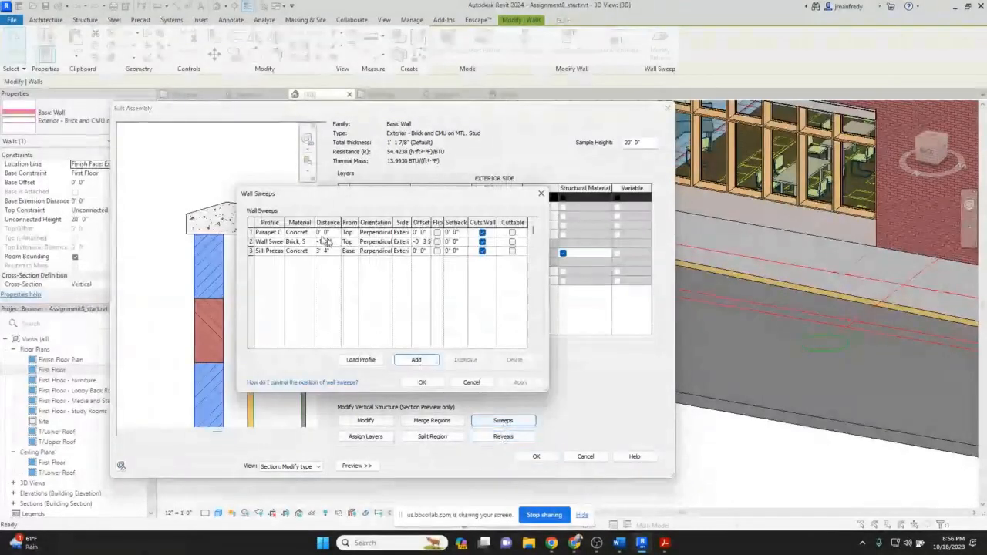
pyautogui.moveTo(238, 289); pyautogui.dragTo(121, 290)
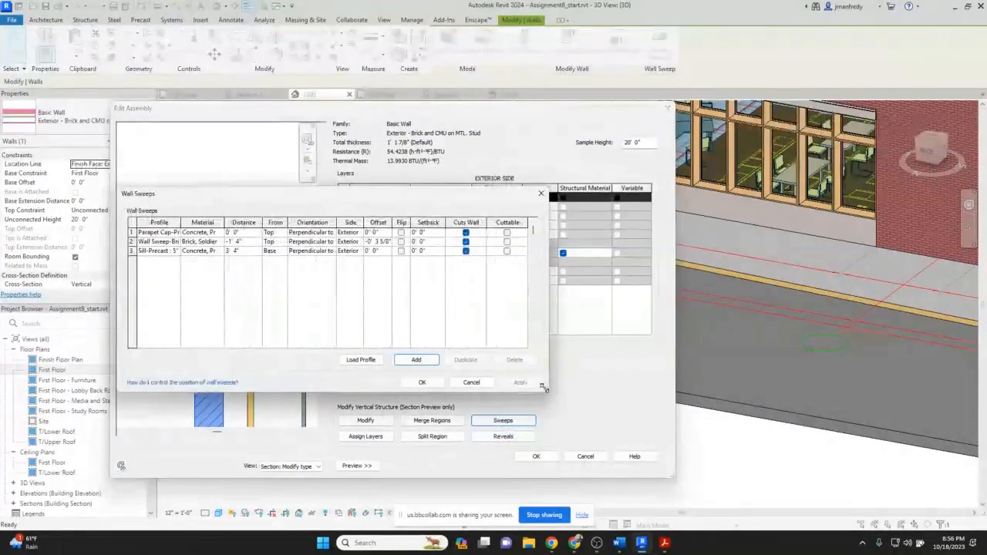
pyautogui.moveTo(543, 387); pyautogui.dragTo(821, 389)
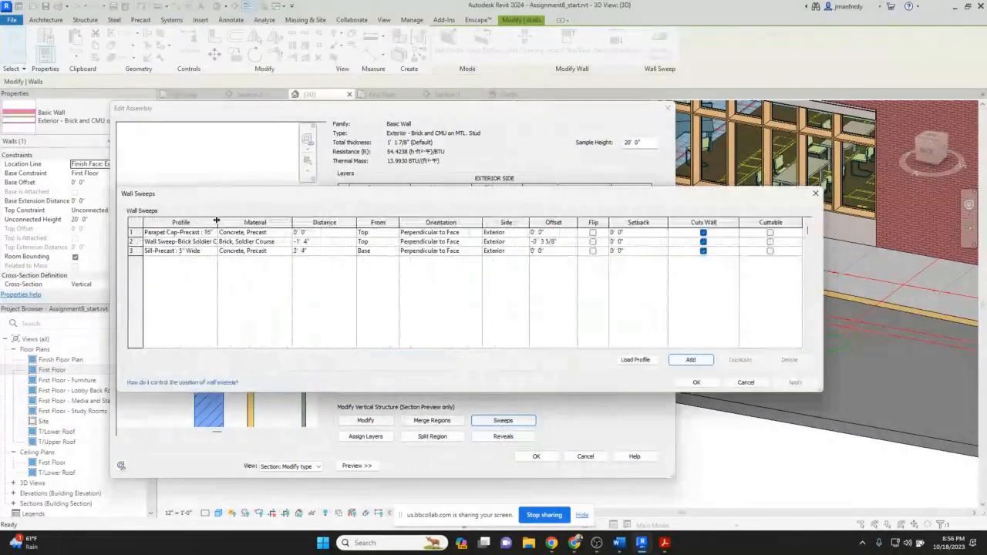
pyautogui.moveTo(217, 222); pyautogui.dragTo(243, 222)
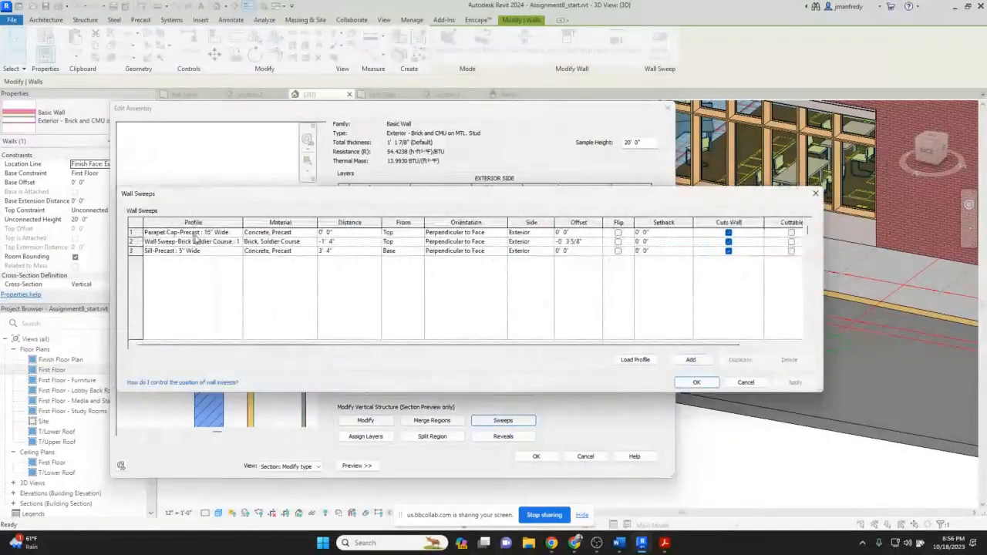
# Inspect the parapet cap sweep's material, distance, From setting and available profile options.
pyautogui.click(299, 233)
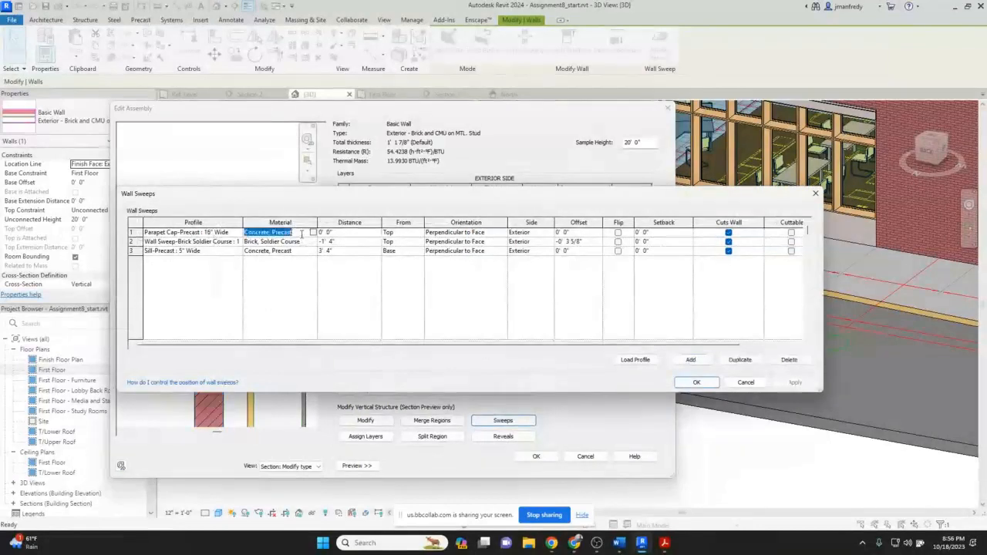
pyautogui.click(341, 234)
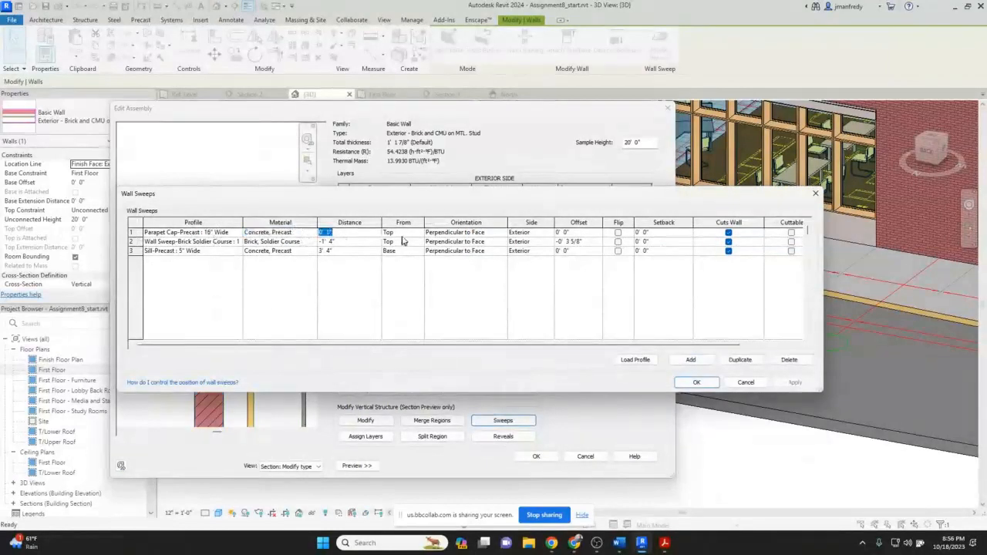
pyautogui.click(401, 233)
pyautogui.moveTo(387, 195); pyautogui.dragTo(392, 270)
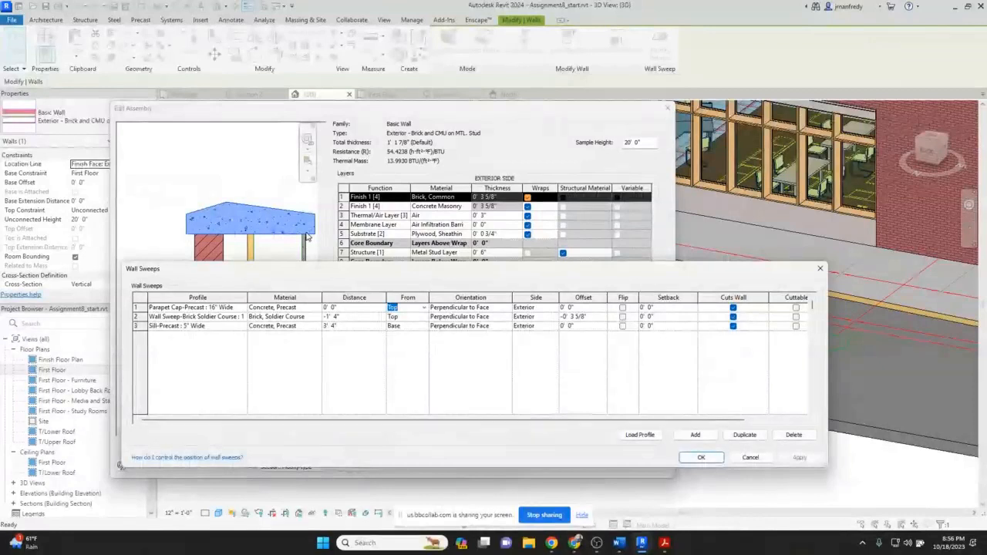
pyautogui.click(239, 310)
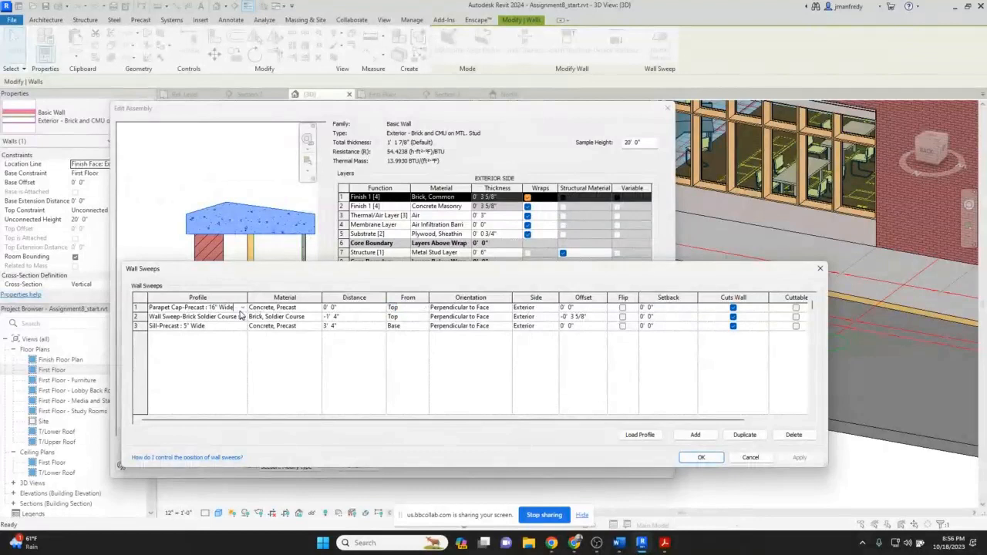
pyautogui.click(241, 307)
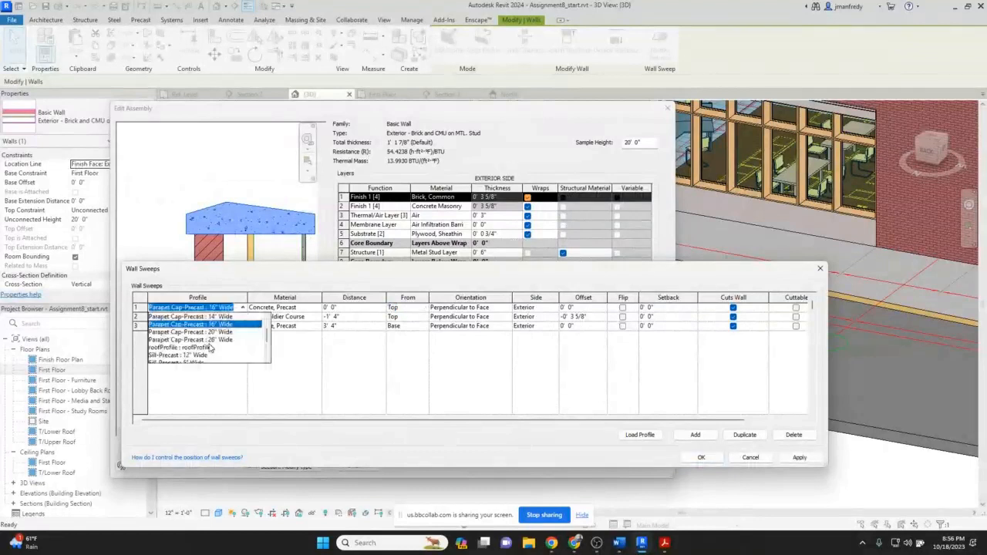
pyautogui.moveTo(265, 336); pyautogui.dragTo(266, 329)
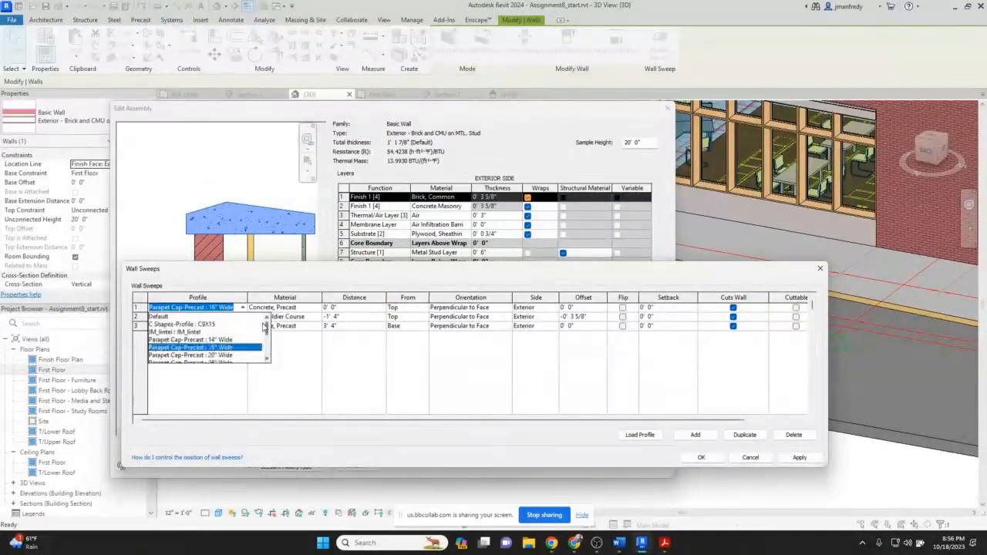
pyautogui.click(203, 308)
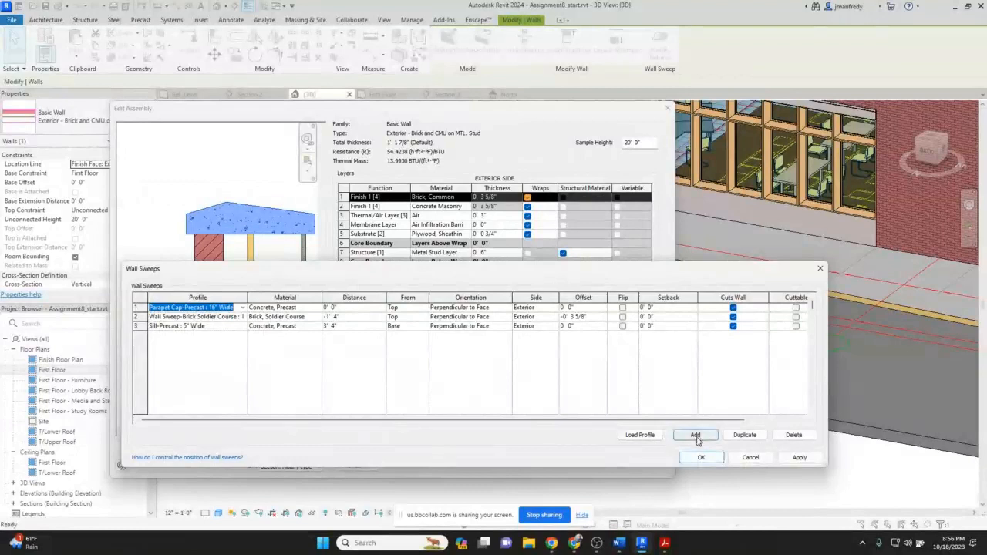
# Review the parapet cap sweep's distance, offset and setback settings, then close the sweeps list.
pyautogui.click(300, 306)
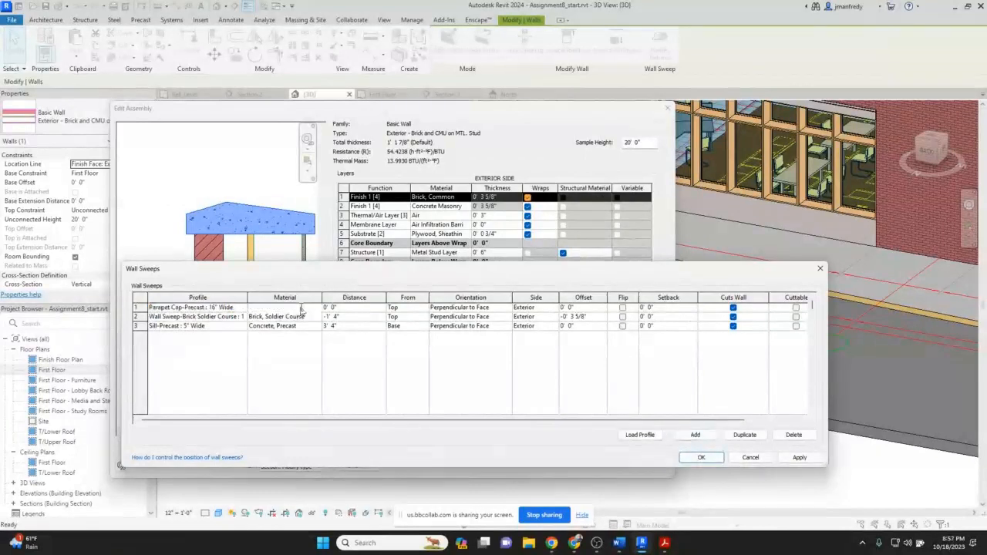
pyautogui.click(367, 307)
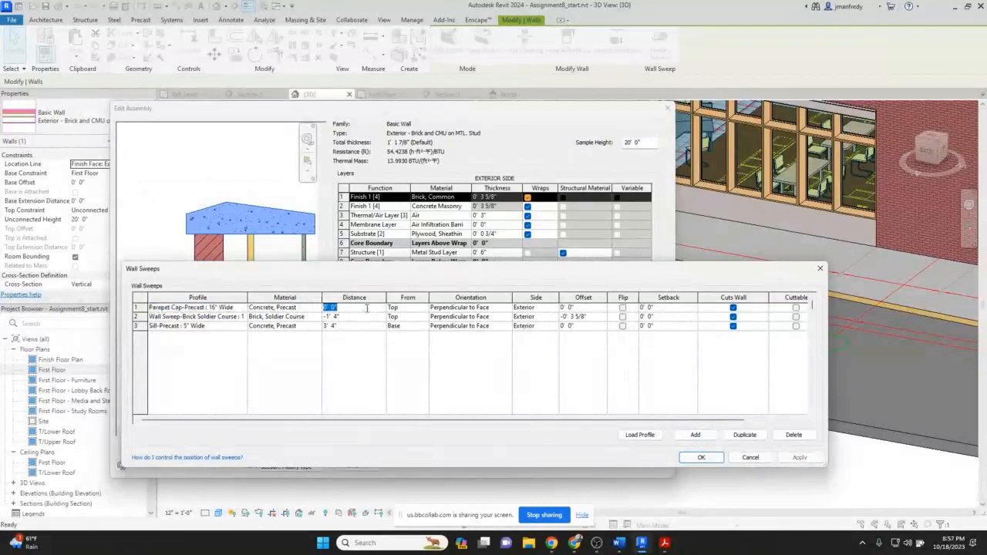
pyautogui.click(412, 308)
pyautogui.click(592, 308)
pyautogui.click(593, 309)
pyautogui.click(672, 308)
pyautogui.click(193, 317)
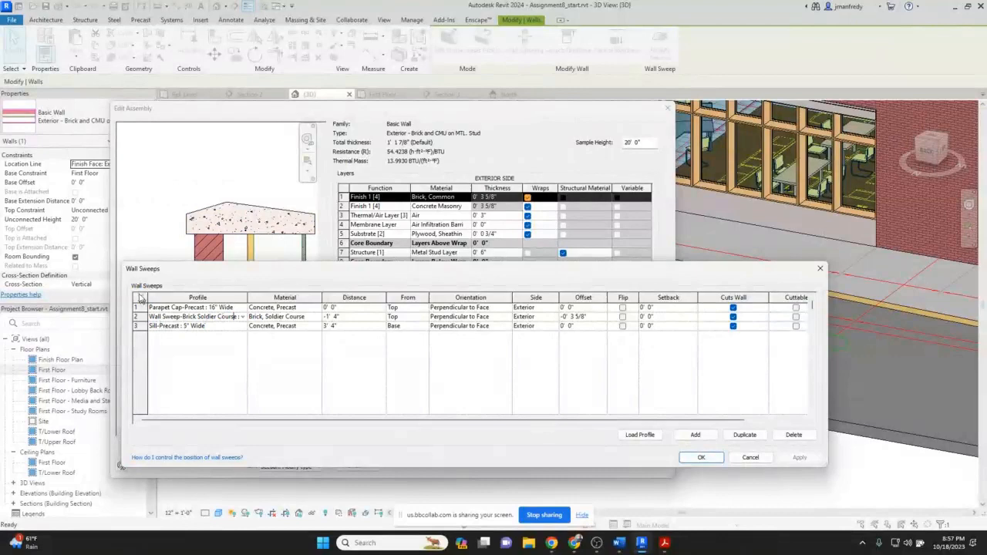
pyautogui.moveTo(208, 267); pyautogui.dragTo(379, 156)
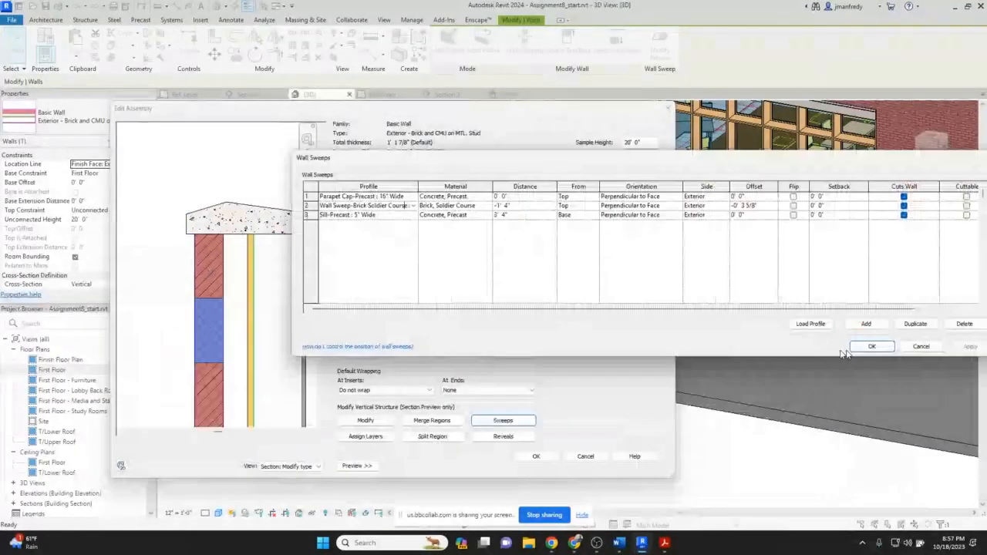
pyautogui.click(869, 346)
# Scroll down through the wall assembly's section preview.
pyautogui.scroll(-2, 259, 288)
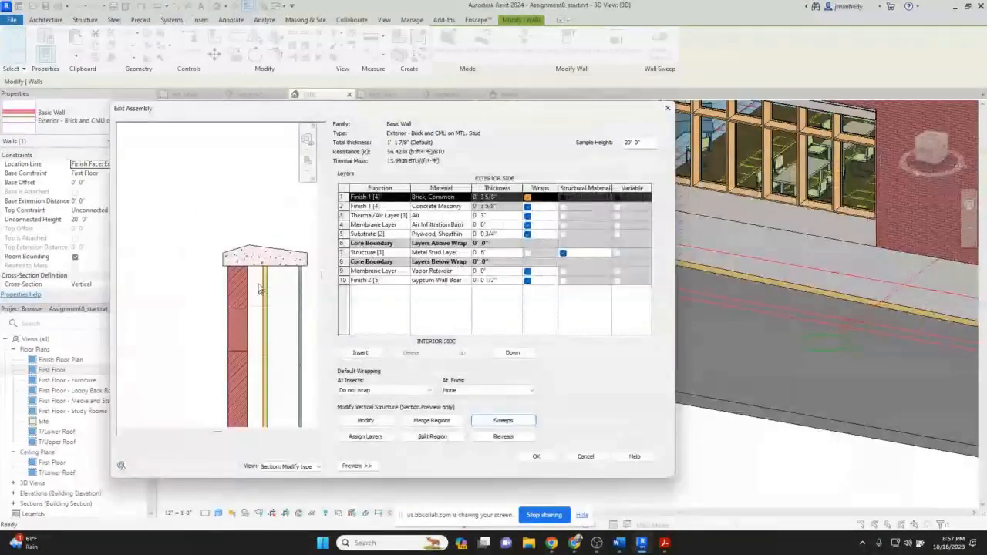
pyautogui.scroll(-1, 259, 288)
pyautogui.scroll(-2, 242, 342)
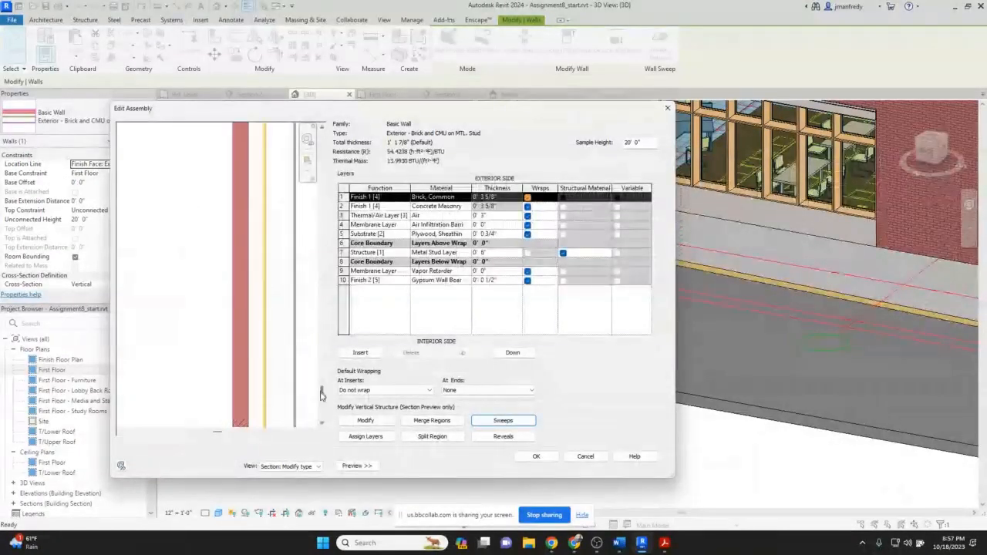
pyautogui.scroll(-3, 245, 355)
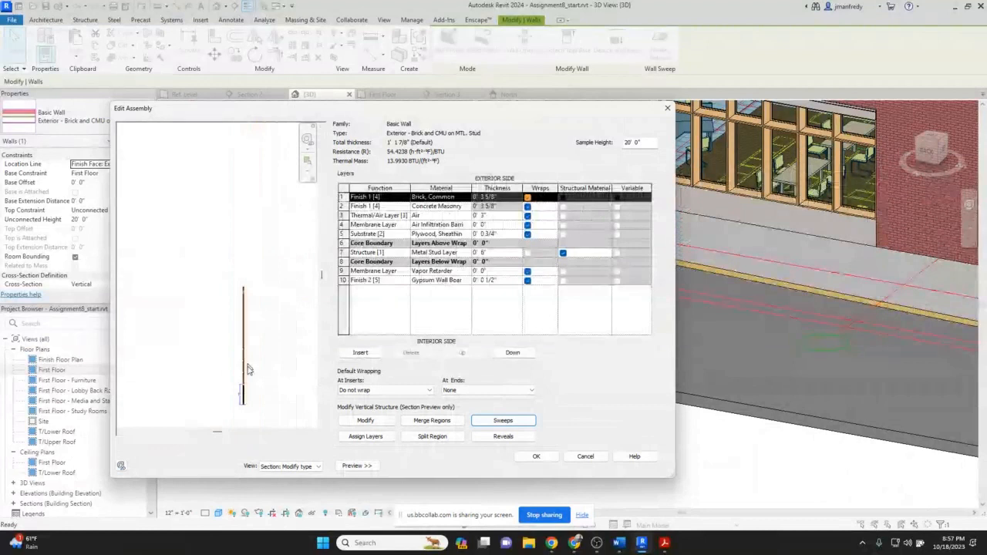
# Open the wall type's sweeps list again and inspect the precast sill sweep's From, material and setback settings, then cancel.
pyautogui.scroll(3, 247, 369)
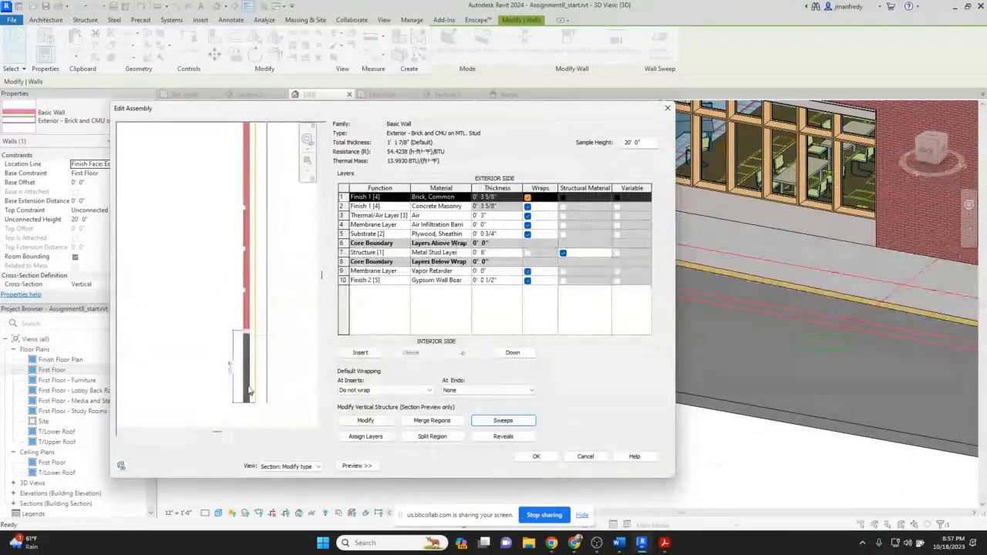
pyautogui.scroll(2, 241, 274)
pyautogui.scroll(2, 241, 274)
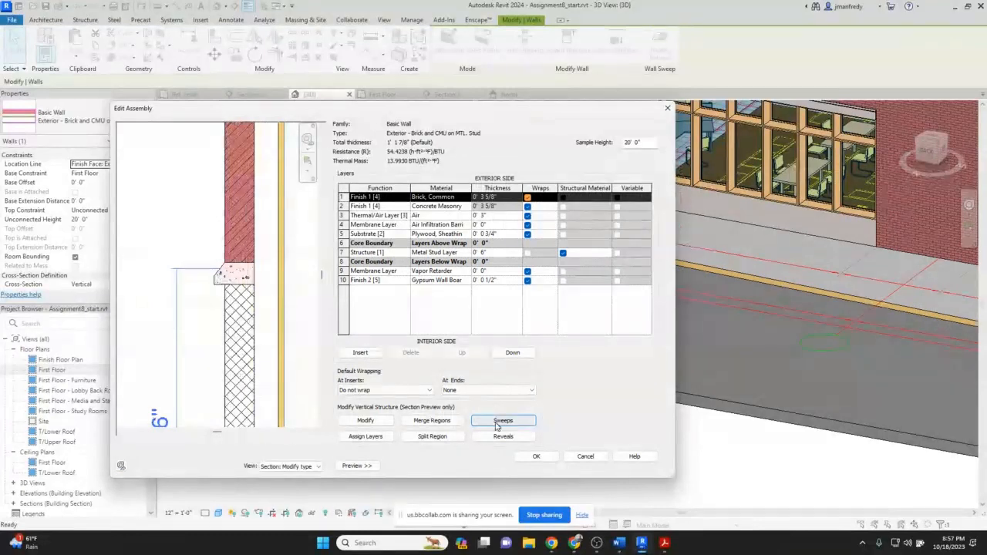
pyautogui.click(502, 421)
pyautogui.click(344, 206)
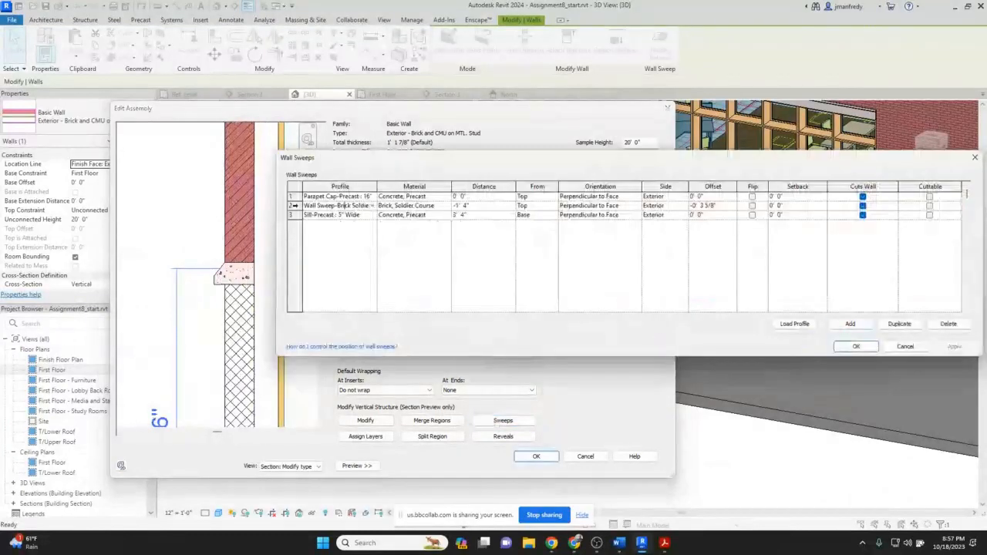
pyautogui.click(344, 215)
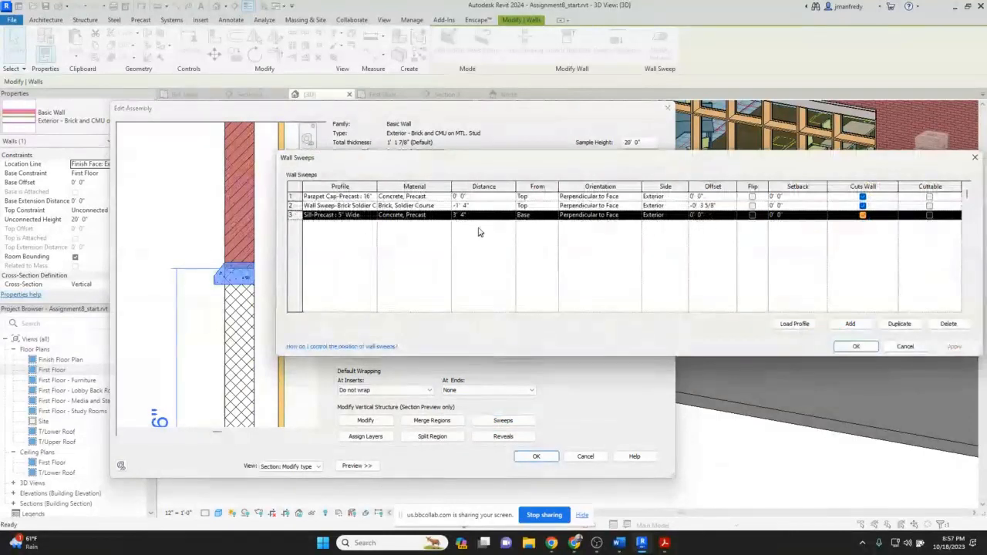
pyautogui.click(537, 218)
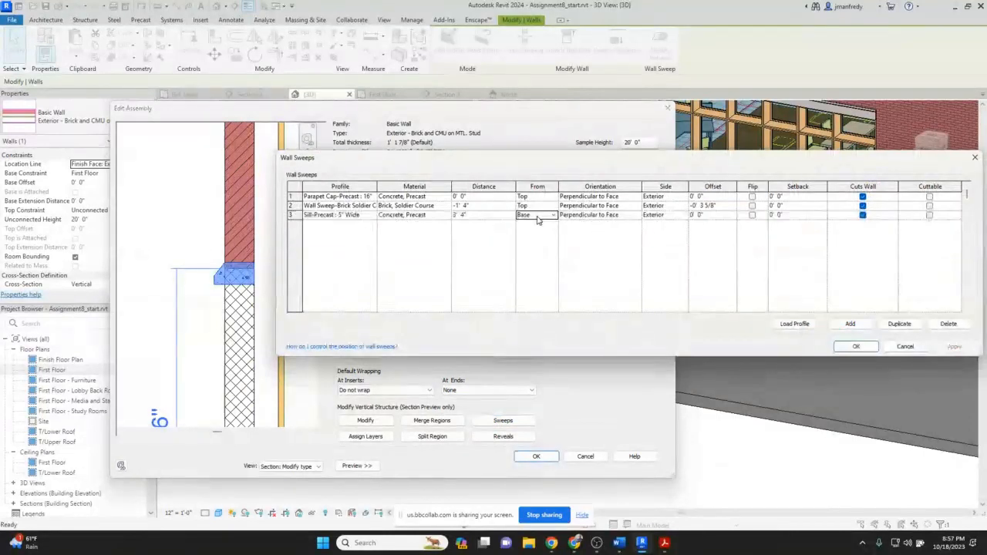
pyautogui.click(434, 219)
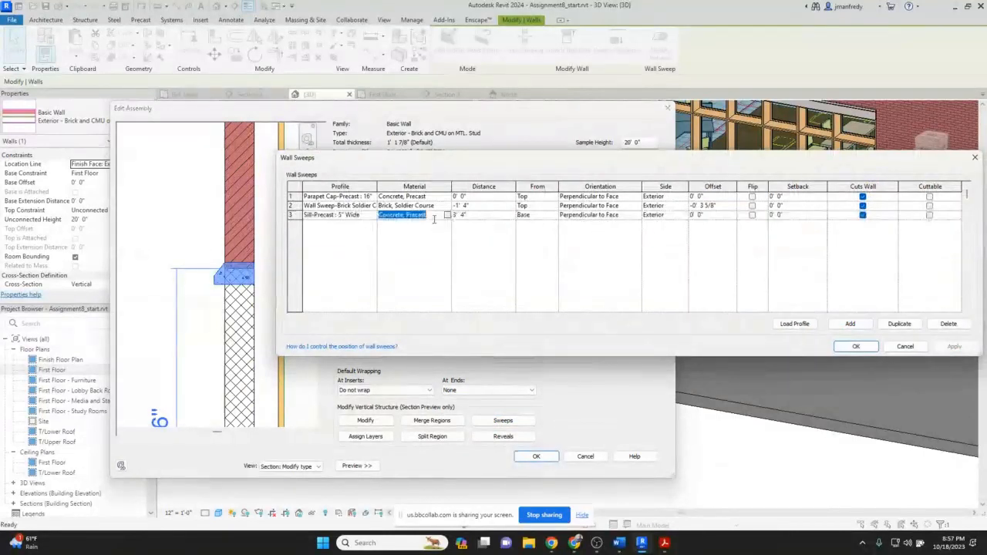
pyautogui.click(716, 217)
pyautogui.press('Tab')
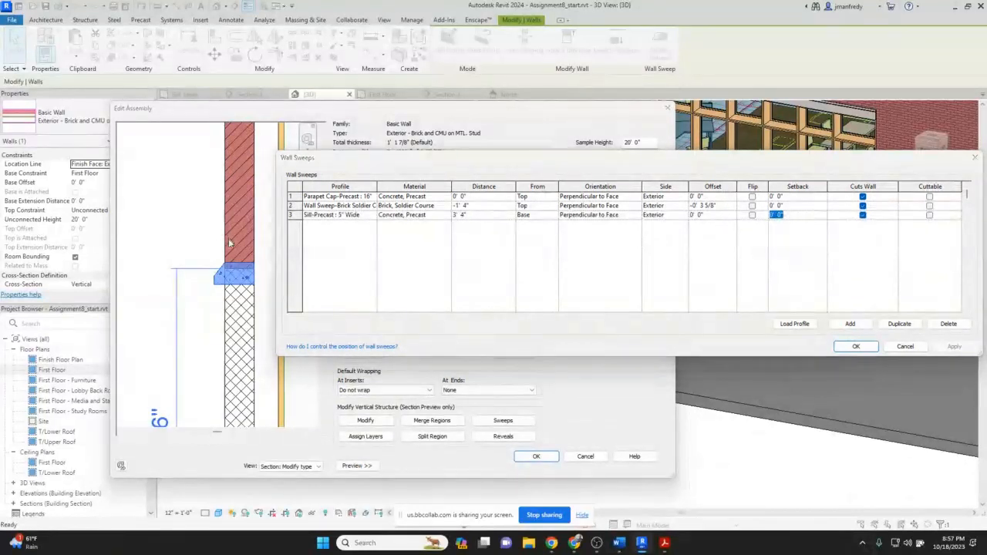
pyautogui.click(898, 349)
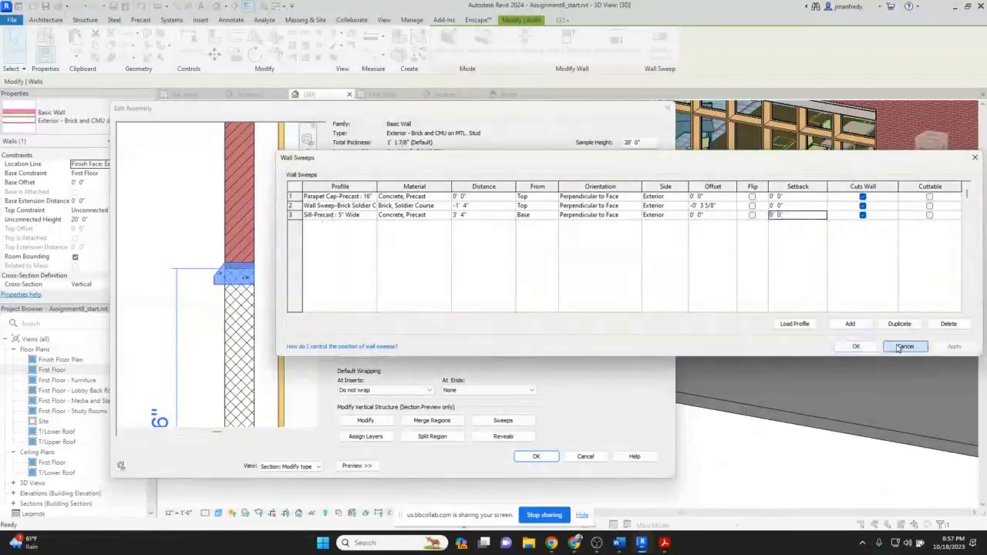
# Reopen the sweeps list and review the soldier course sweep's profile options, distance and offset, then close it.
pyautogui.scroll(-4, 245, 254)
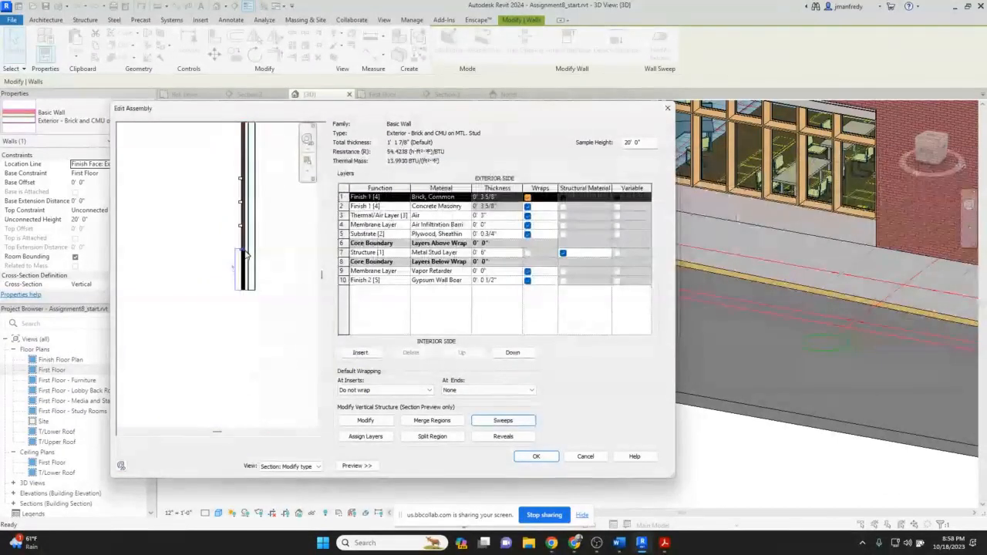
pyautogui.scroll(-1, 245, 200)
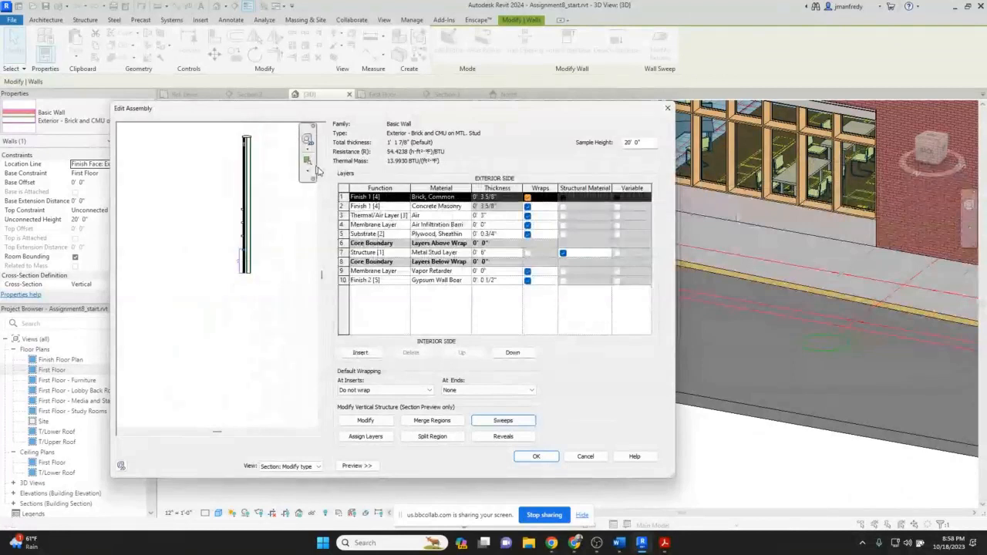
pyautogui.scroll(6, 234, 166)
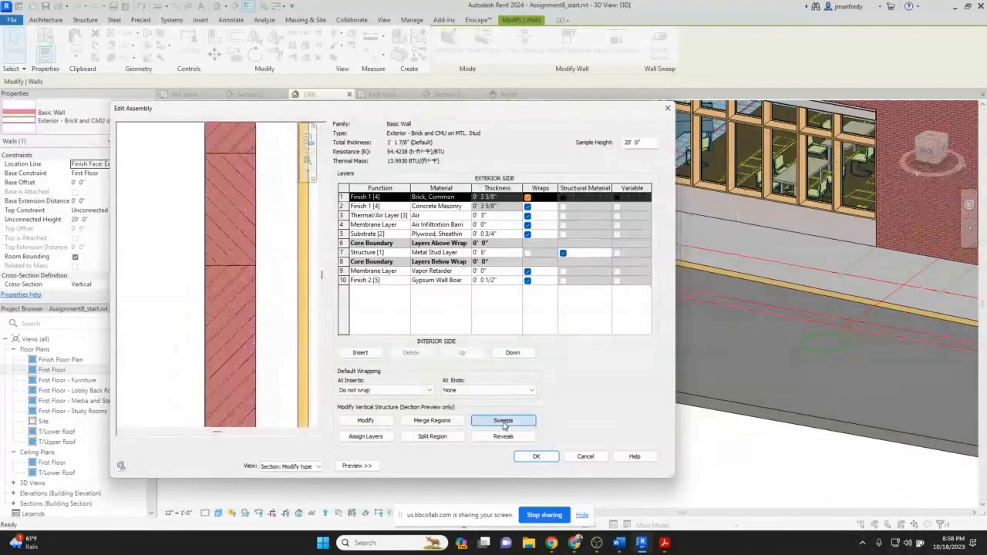
pyautogui.click(503, 422)
pyautogui.click(343, 206)
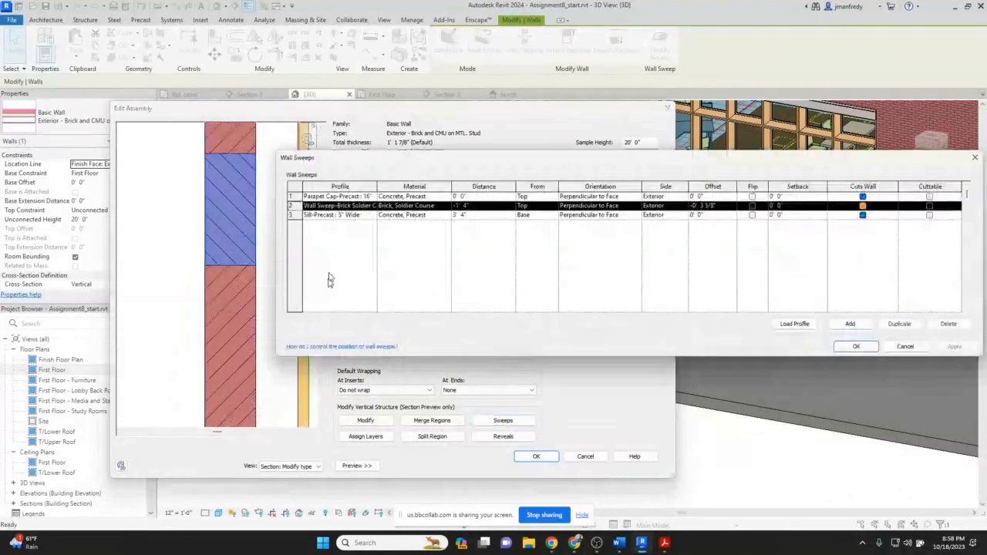
pyautogui.click(372, 205)
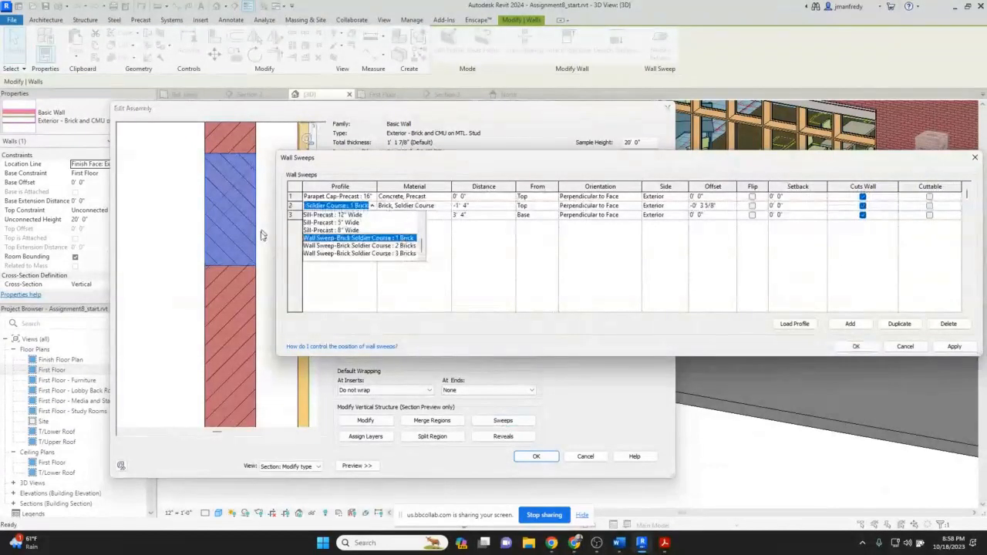
pyautogui.click(453, 234)
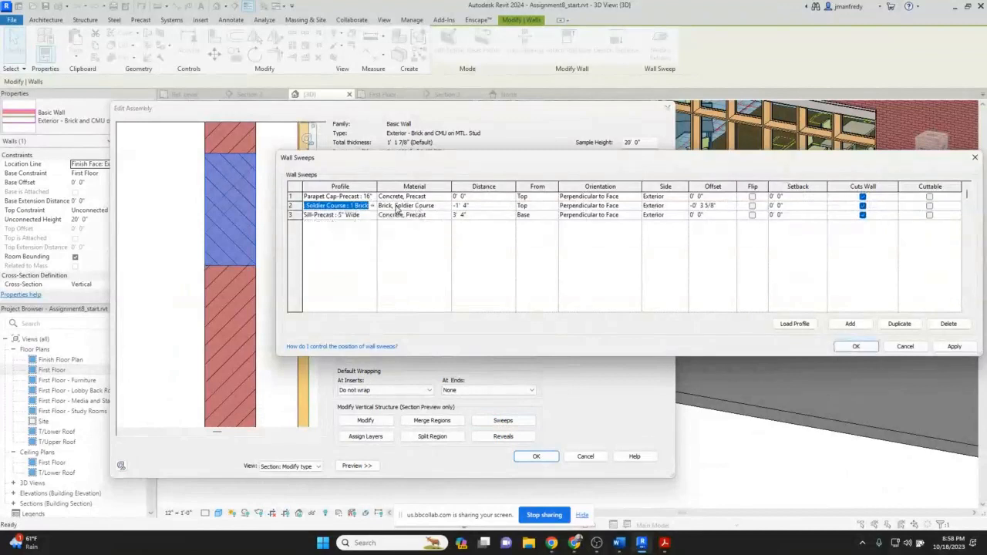
pyautogui.click(484, 206)
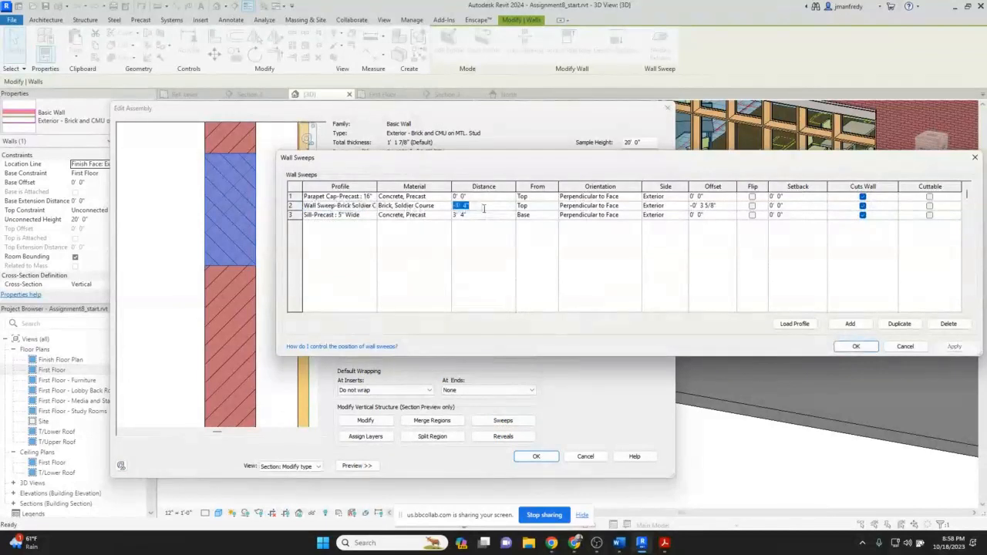
pyautogui.press('Tab')
pyautogui.click(473, 205)
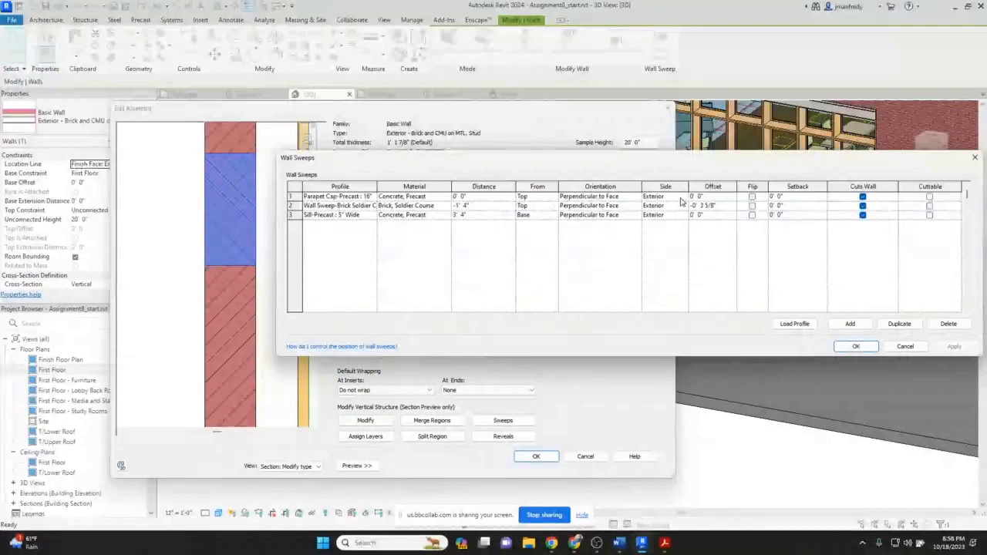
pyautogui.click(713, 206)
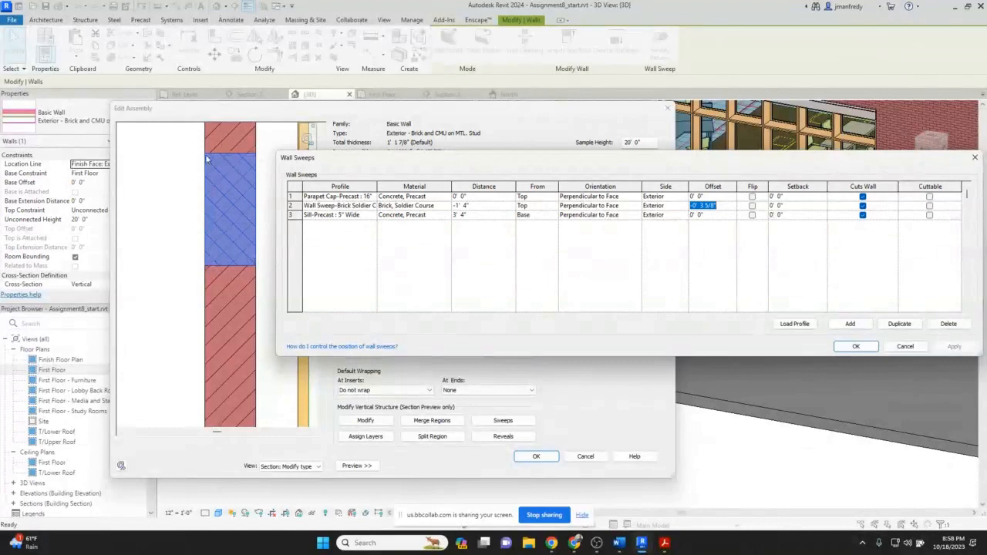
pyautogui.click(854, 348)
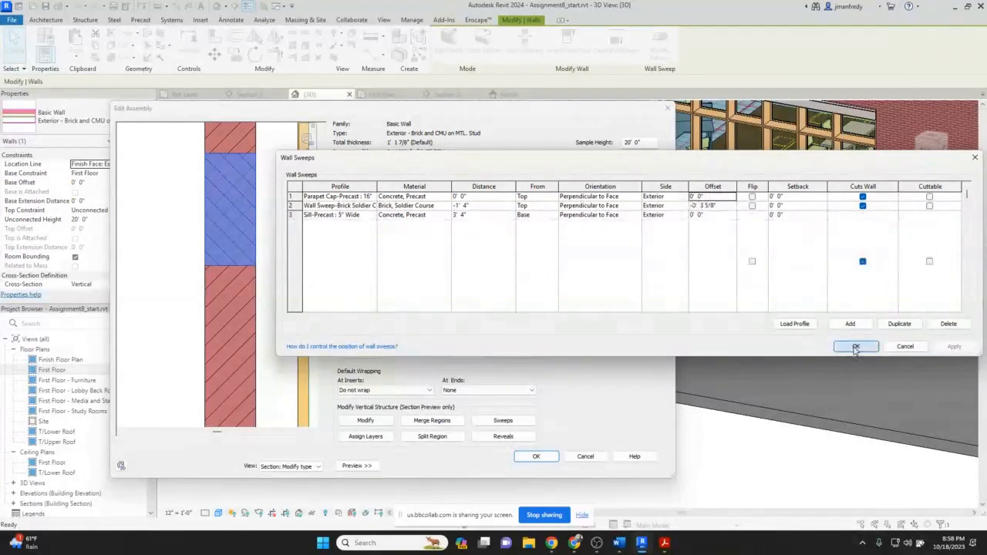
# Open the wall type's reveals list, widen it, and review each brick course reveal's distance and From setting.
pyautogui.click(503, 436)
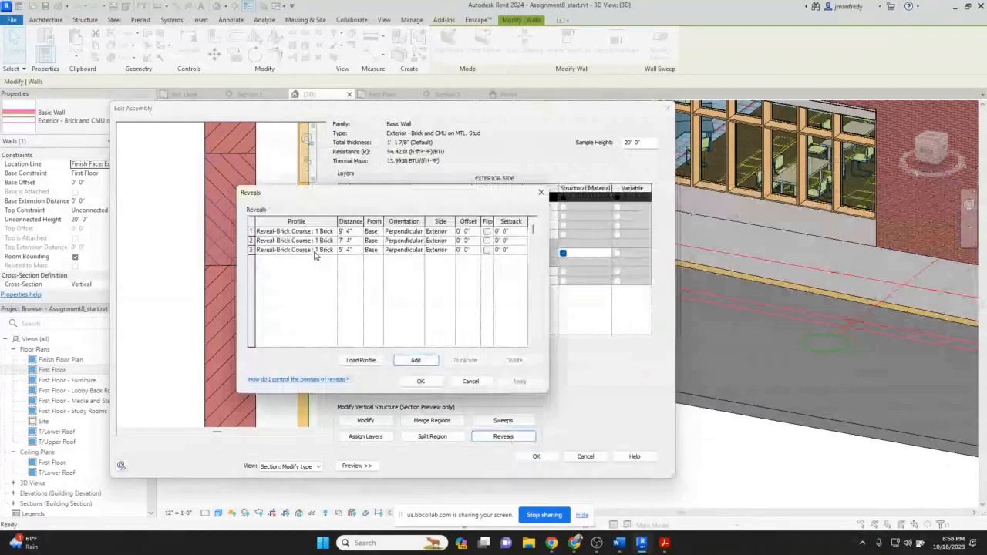
pyautogui.moveTo(239, 279); pyautogui.dragTo(178, 279)
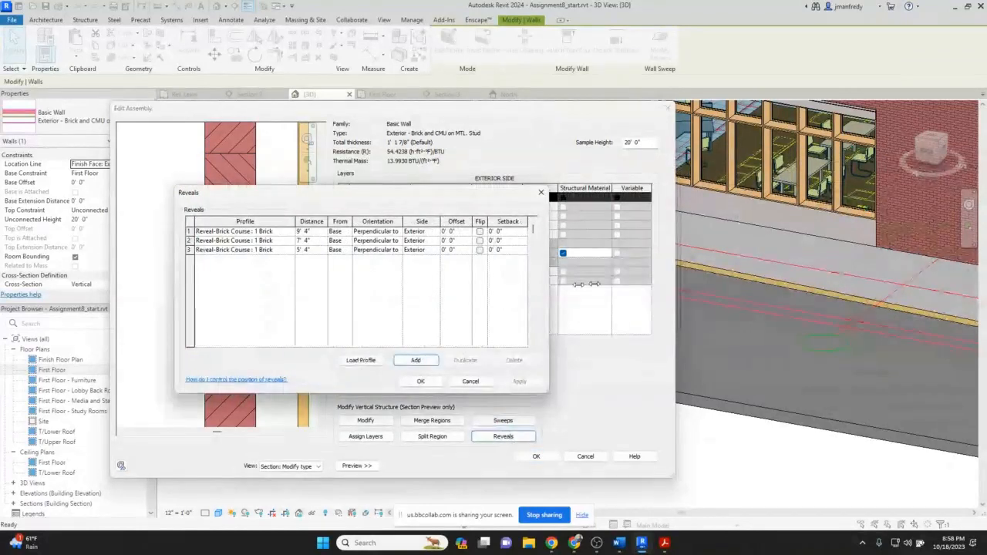
pyautogui.moveTo(595, 283); pyautogui.dragTo(742, 284)
pyautogui.click(283, 232)
pyautogui.click(378, 240)
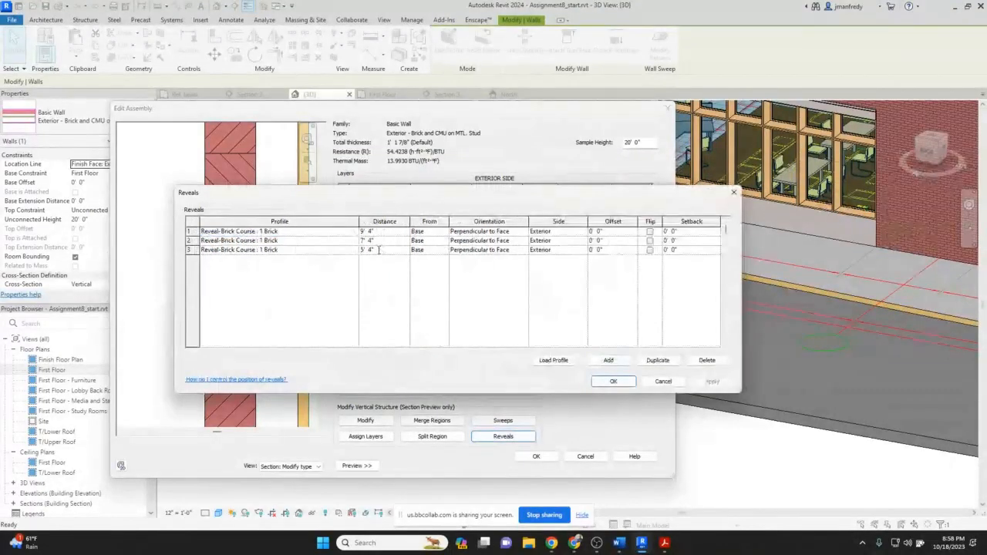
pyautogui.click(379, 250)
pyautogui.click(416, 241)
pyautogui.click(444, 233)
pyautogui.click(444, 232)
pyautogui.click(434, 242)
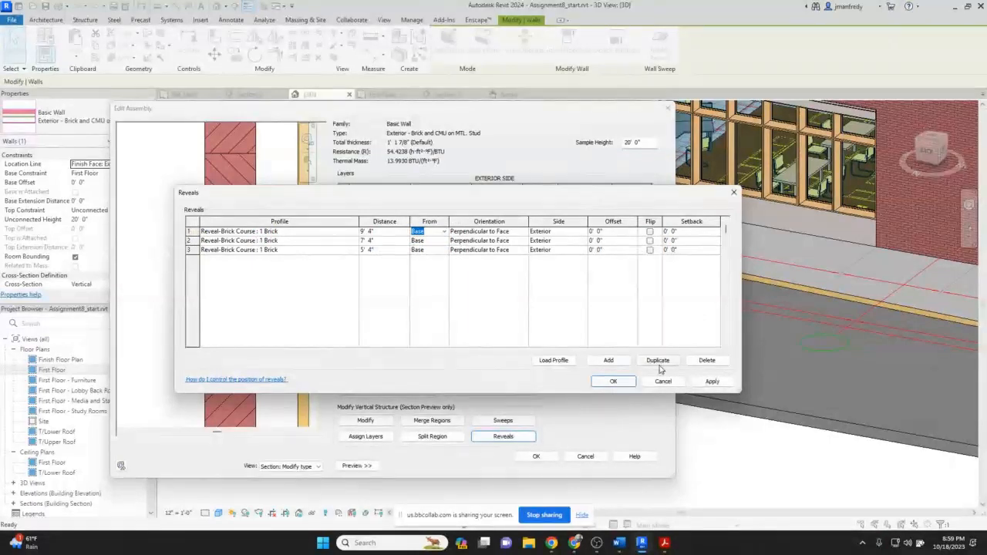
pyautogui.click(613, 381)
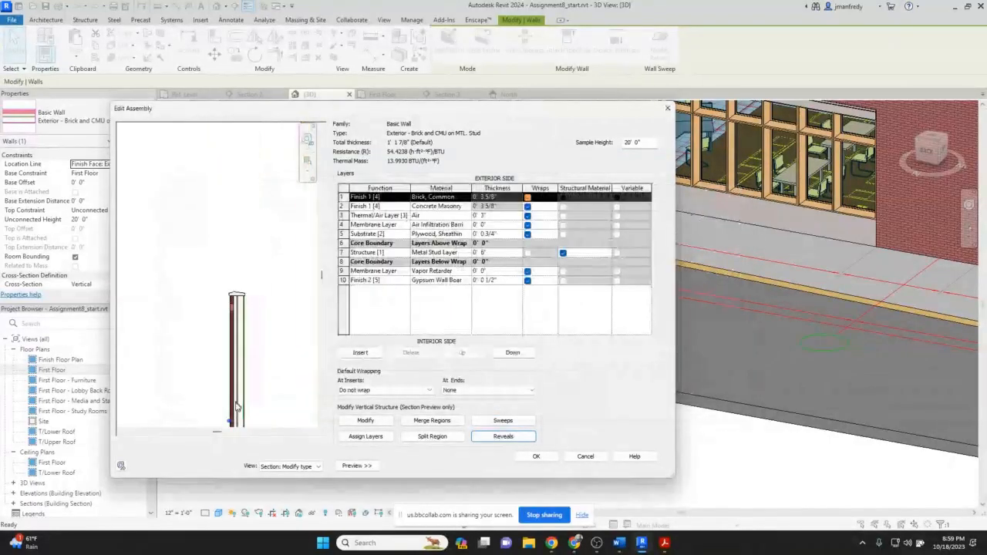
# Close the wall assembly and type properties dialogs, accepting the settings.
pyautogui.scroll(2, 230, 421)
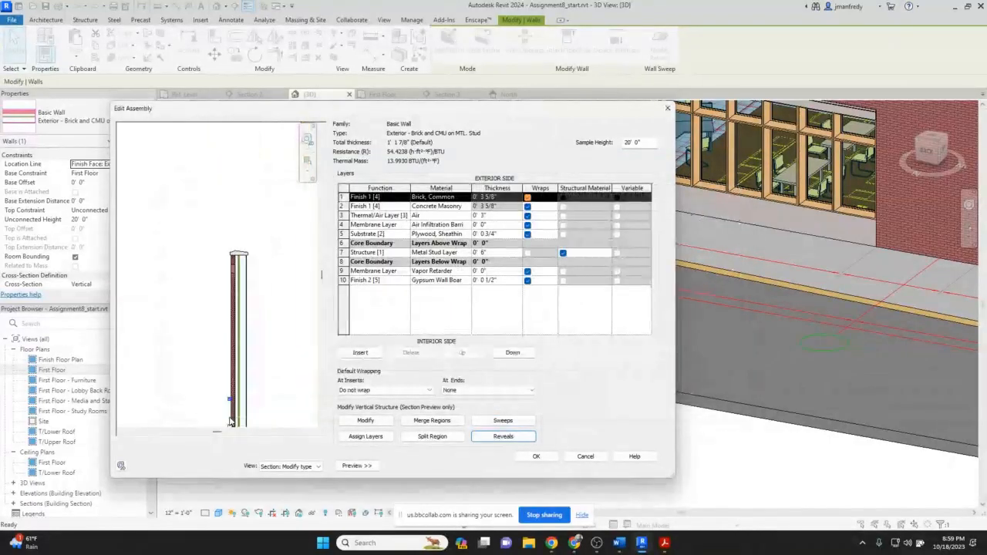
pyautogui.scroll(3, 230, 421)
pyautogui.scroll(2, 241, 378)
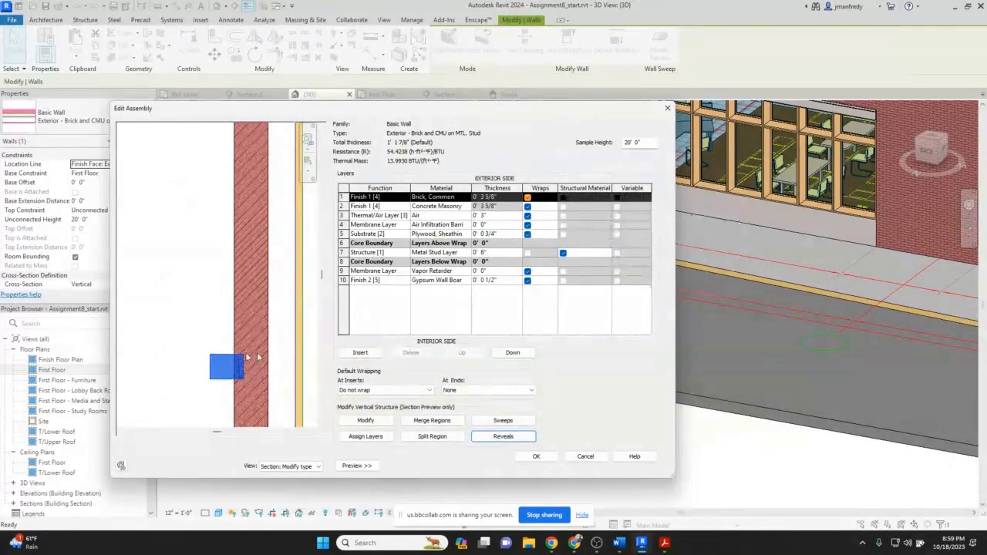
pyautogui.click(551, 461)
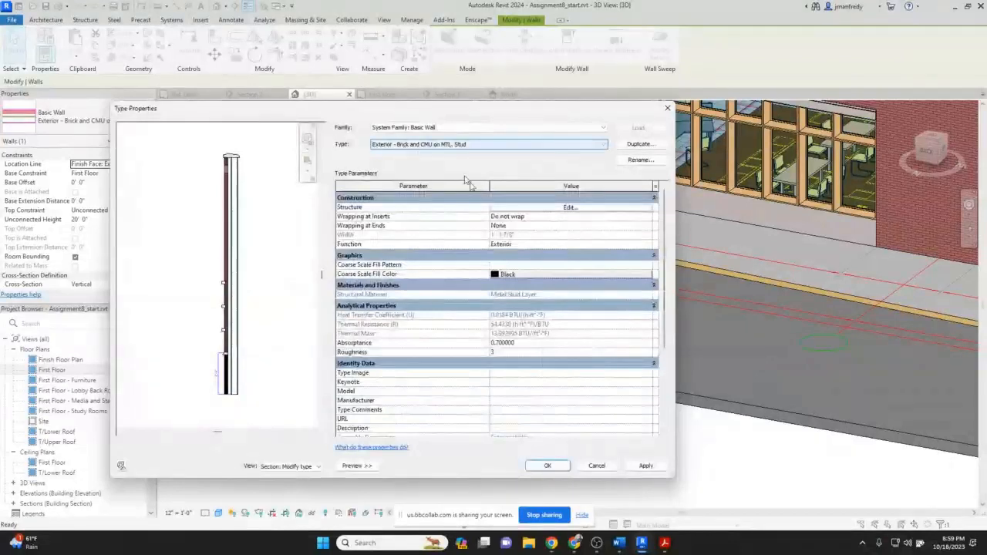
pyautogui.click(563, 467)
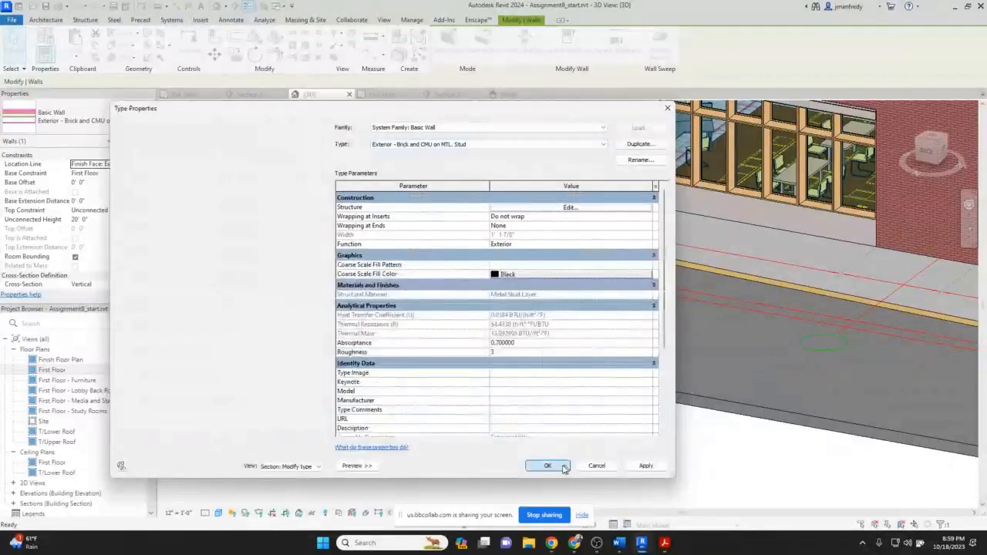
pyautogui.click(484, 455)
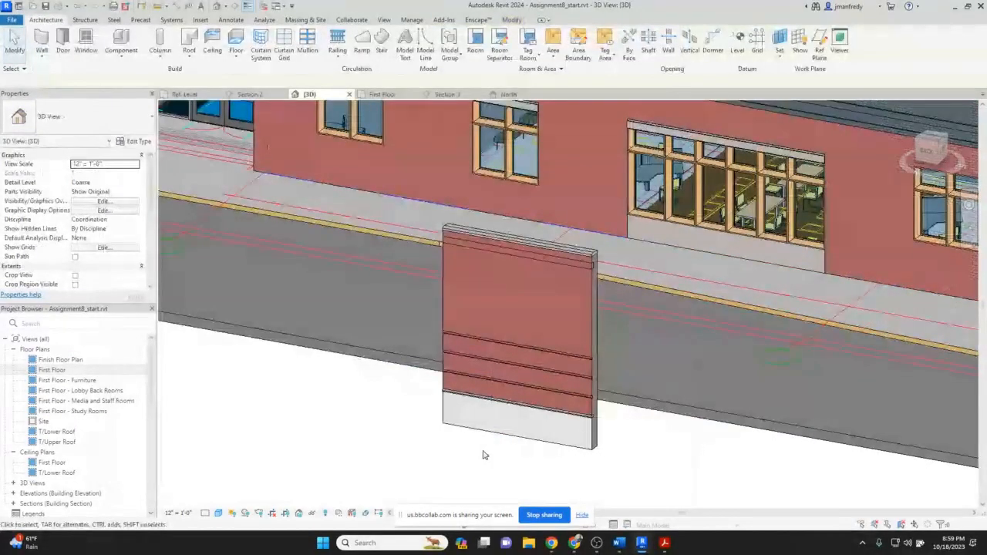
# Delete the sample brick wall standing in front of the building.
pyautogui.scroll(-2, 485, 455)
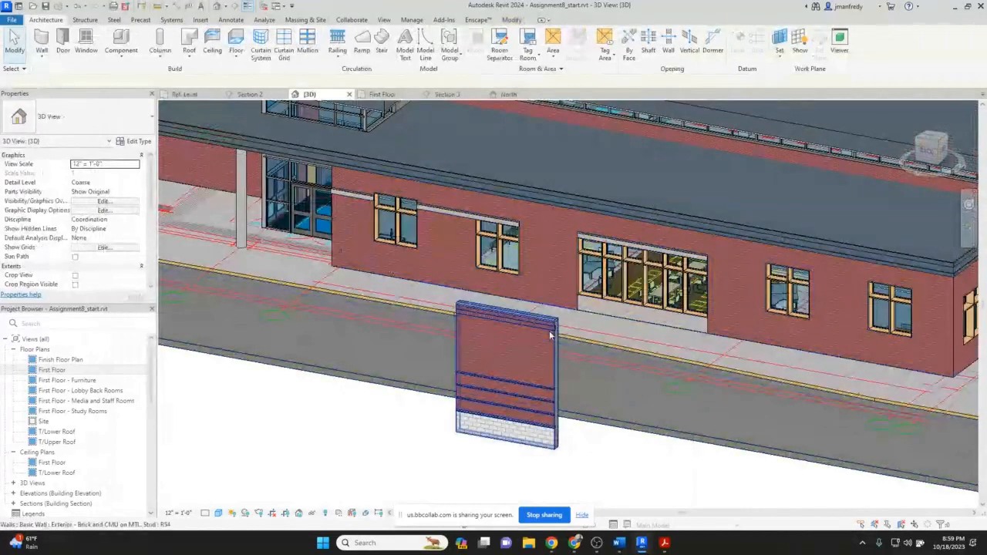
pyautogui.scroll(1, 550, 334)
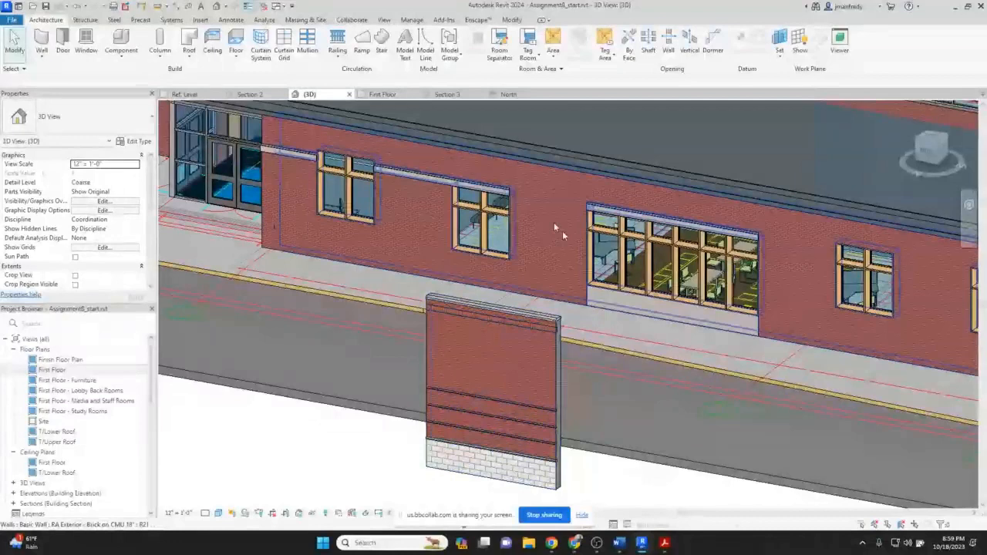
pyautogui.click(531, 309)
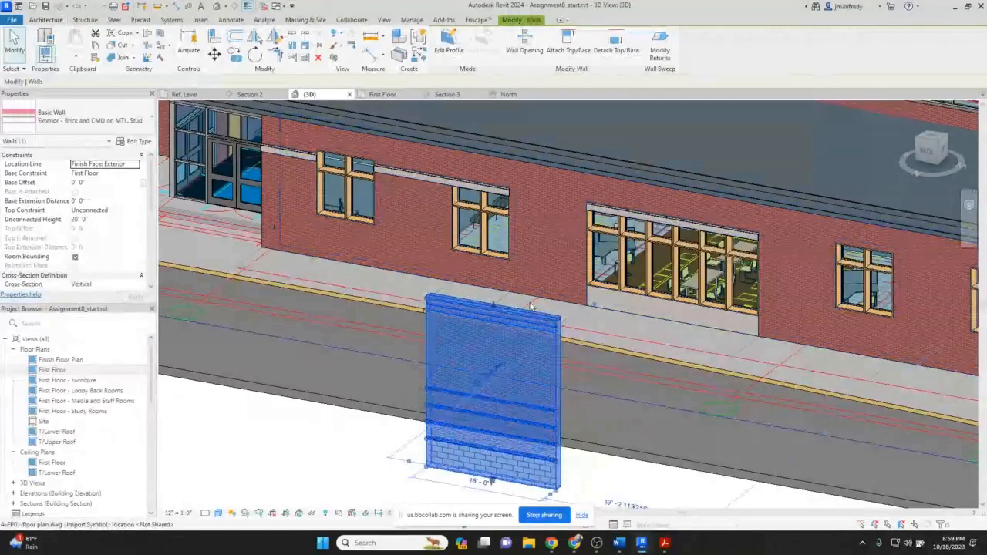
pyautogui.press('Delete')
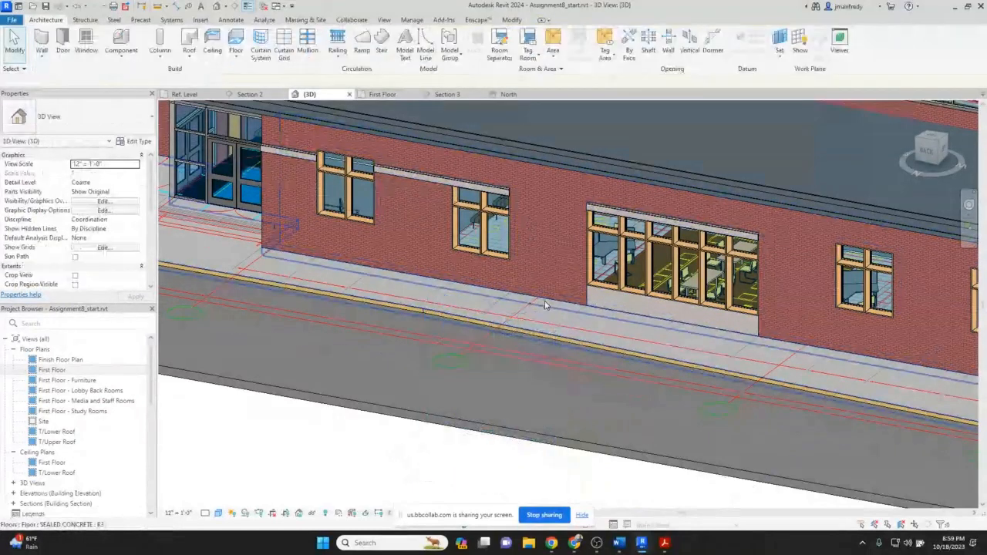
# Try to delete the lintel wall sweep running above the windows near the entrance.
pyautogui.click(436, 179)
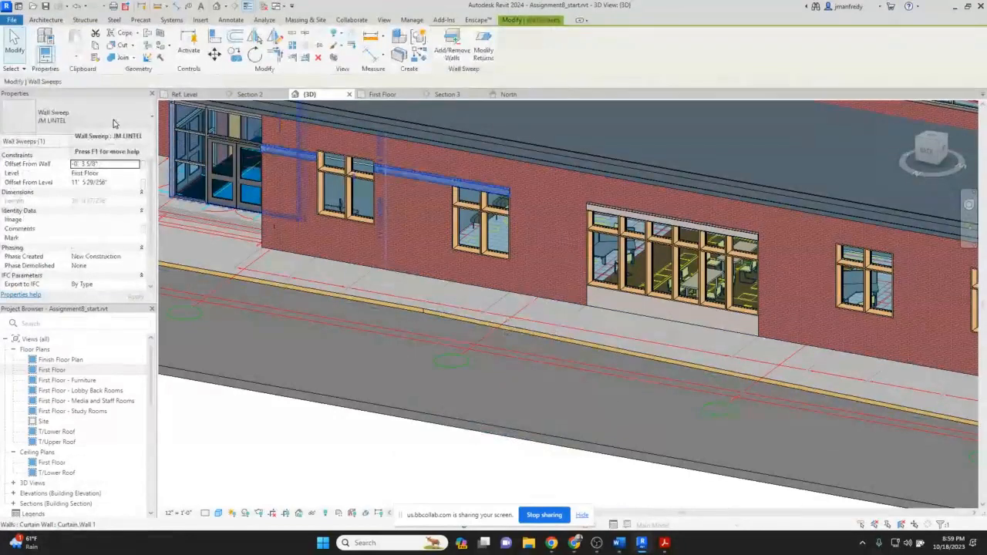
pyautogui.press('Delete')
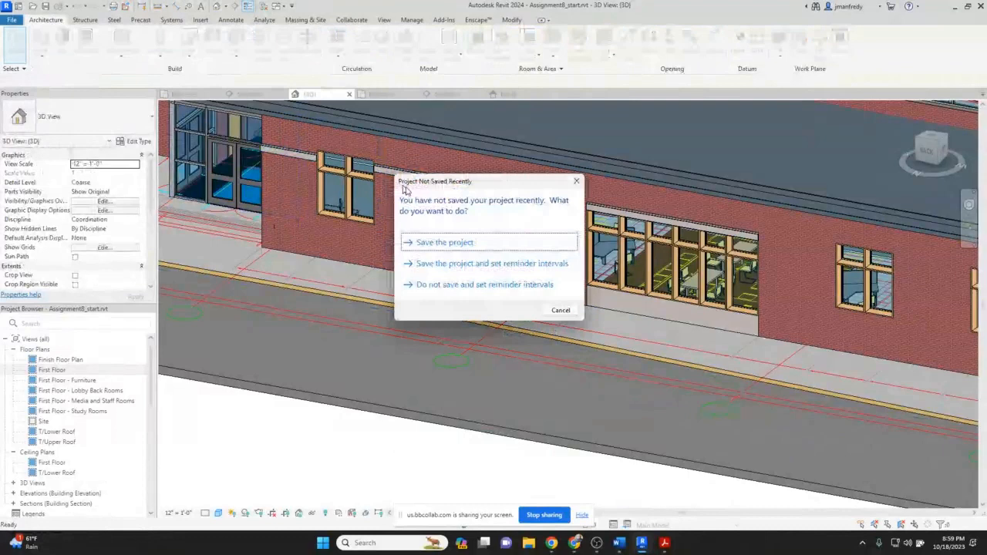
pyautogui.press('Escape')
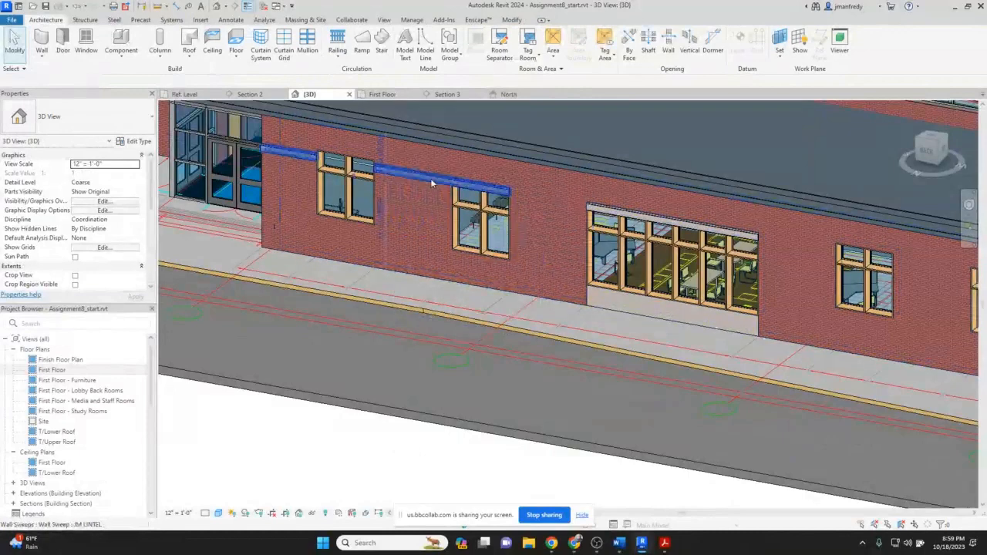
# Examine the lintel sweep and the overall north facade of the building in the 3D view.
pyautogui.click(431, 182)
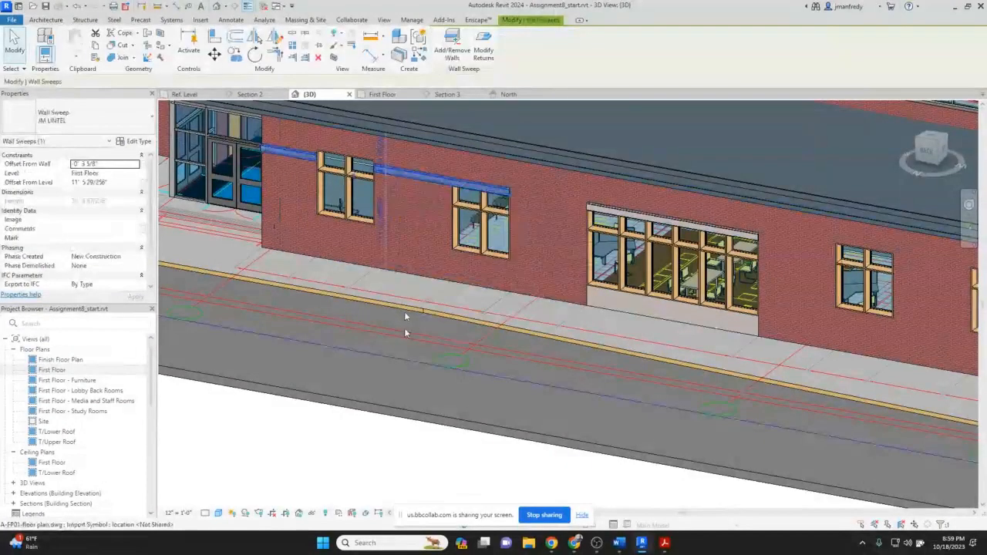
pyautogui.click(380, 455)
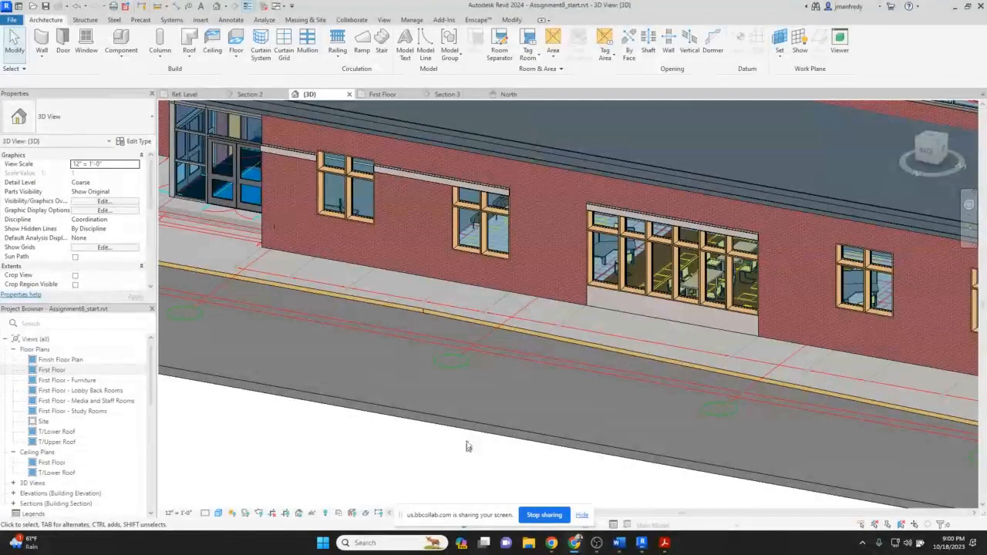
pyautogui.scroll(-1, 467, 446)
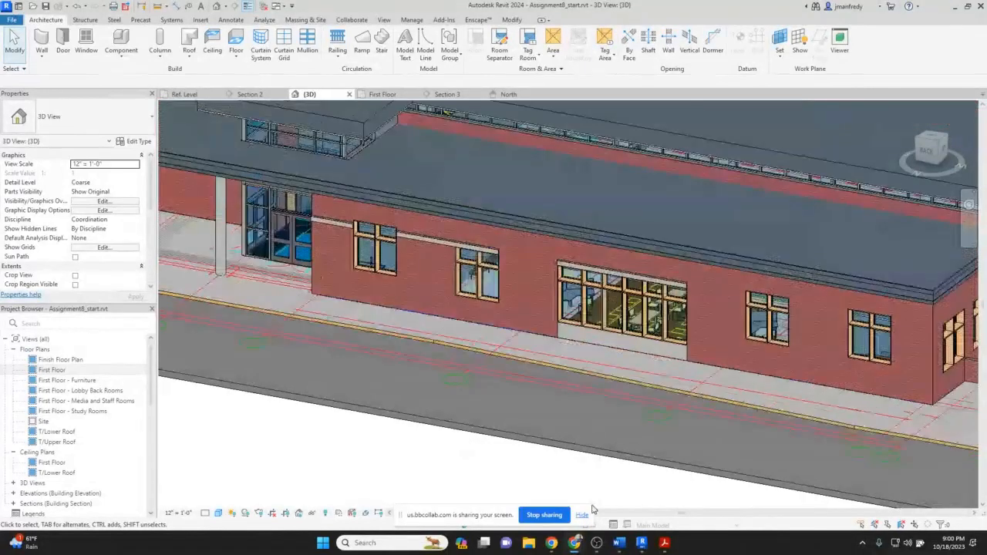
pyautogui.scroll(-2, 541, 417)
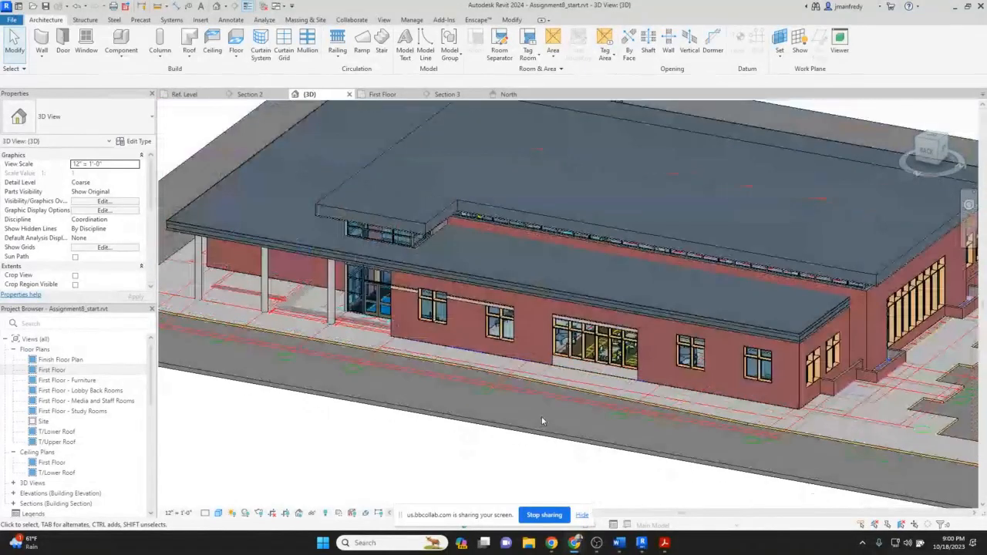
pyautogui.scroll(-1, 522, 456)
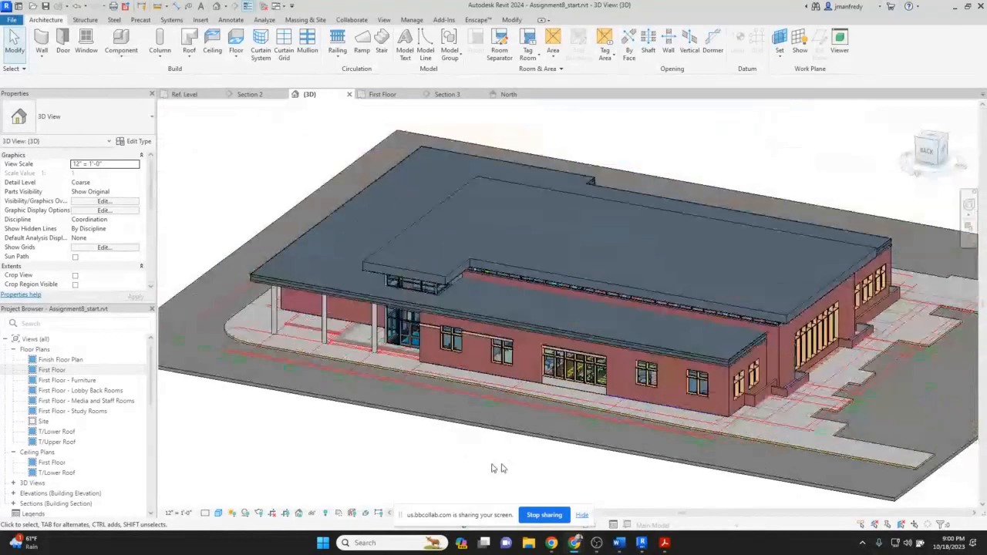
pyautogui.scroll(1, 493, 468)
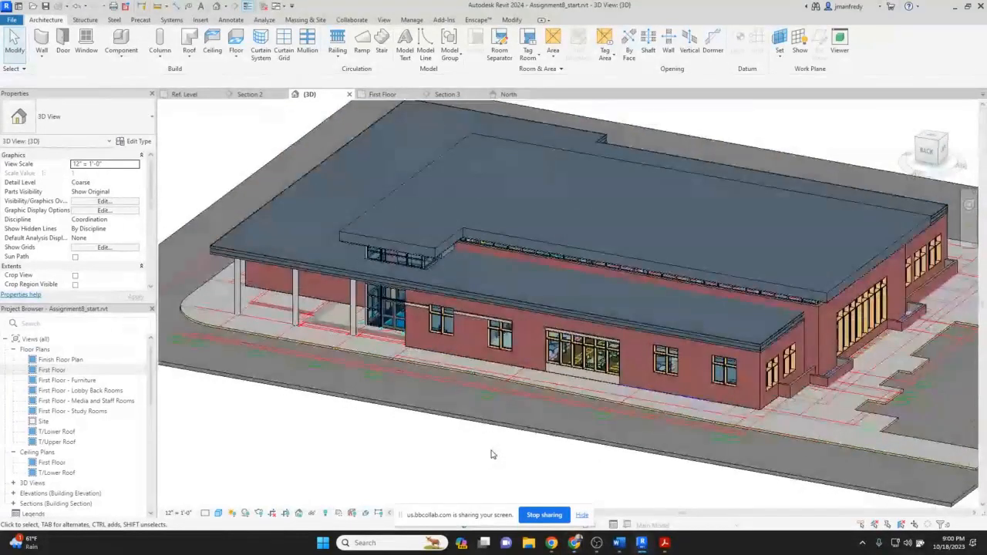
pyautogui.moveTo(460, 449); pyautogui.dragTo(651, 441, button='middle')
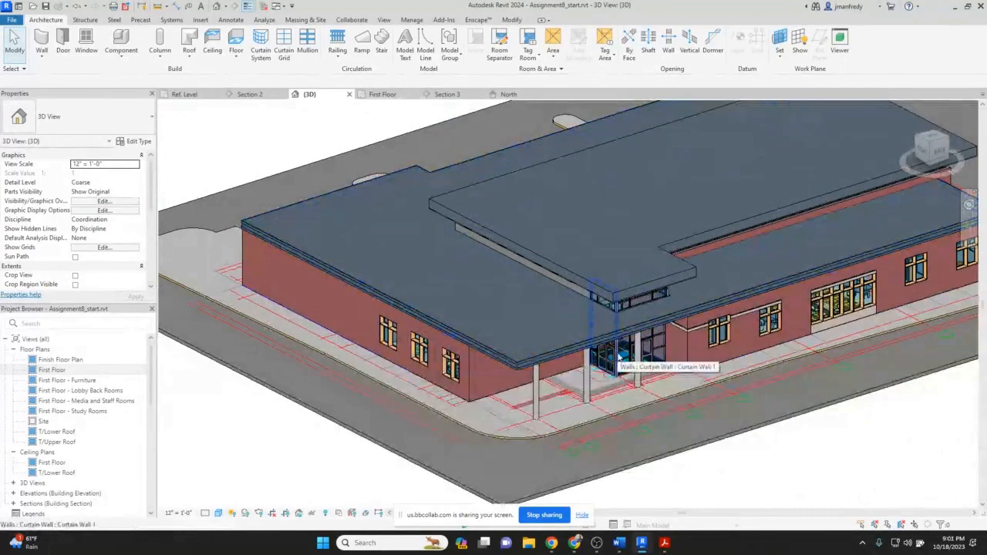
# Switch to the web browser and explore the Albany Park Branch facade and entrance in Google Street View.
pyautogui.moveTo(575, 542)
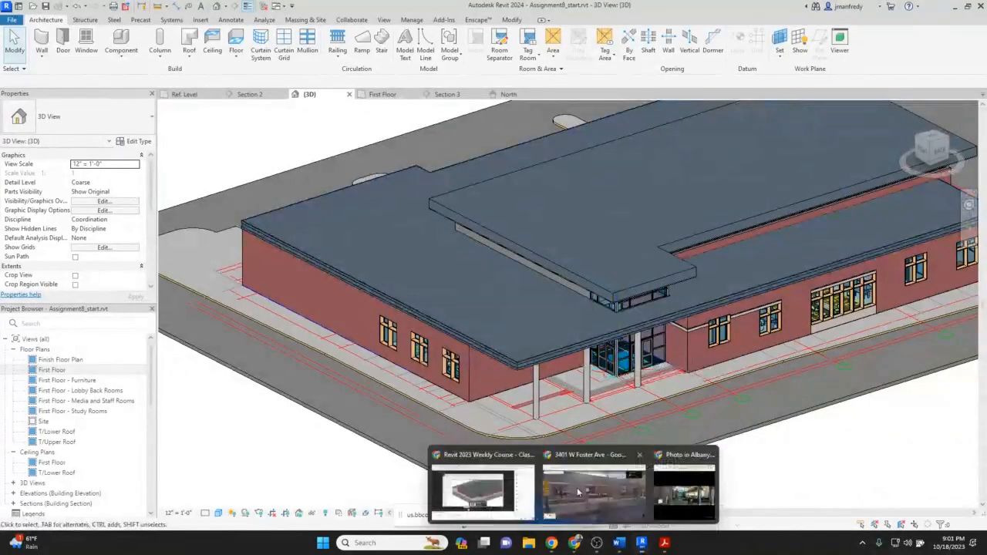
pyautogui.click(578, 492)
pyautogui.click(572, 468)
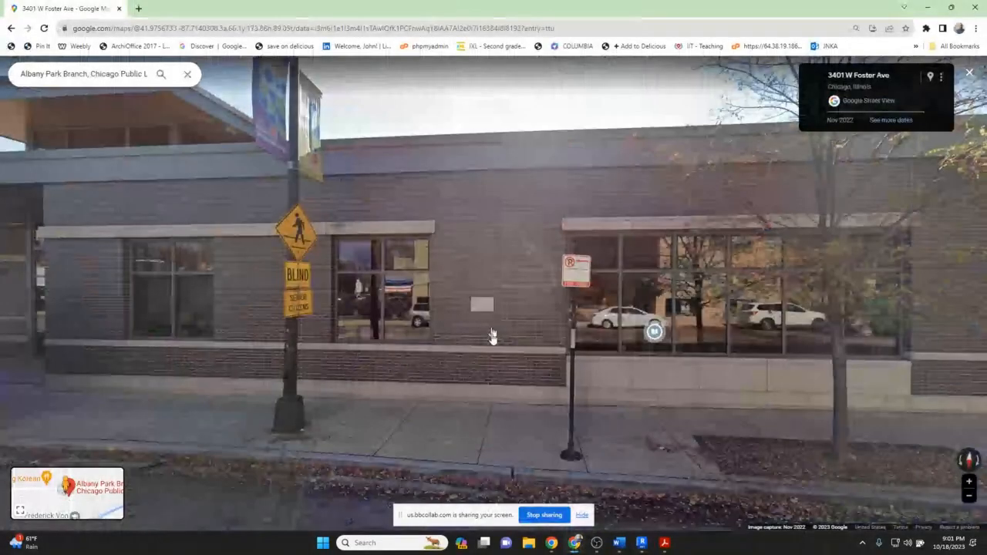
pyautogui.moveTo(492, 336); pyautogui.dragTo(587, 351)
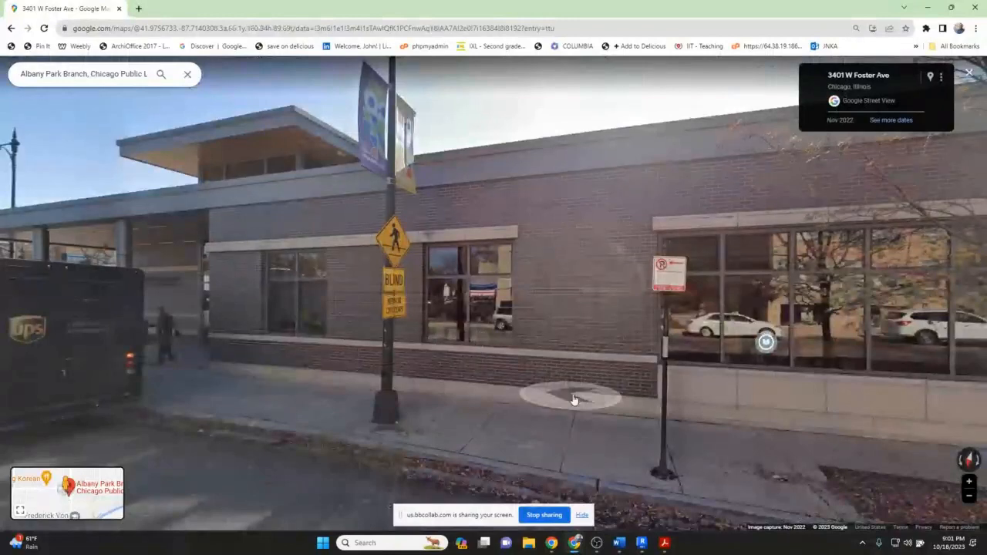
pyautogui.moveTo(576, 398); pyautogui.dragTo(663, 392)
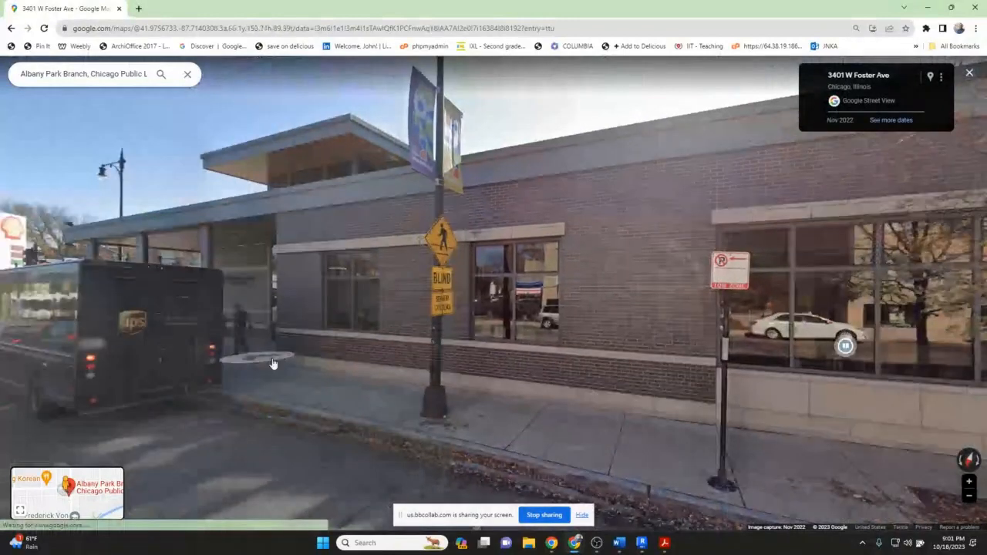
pyautogui.click(272, 363)
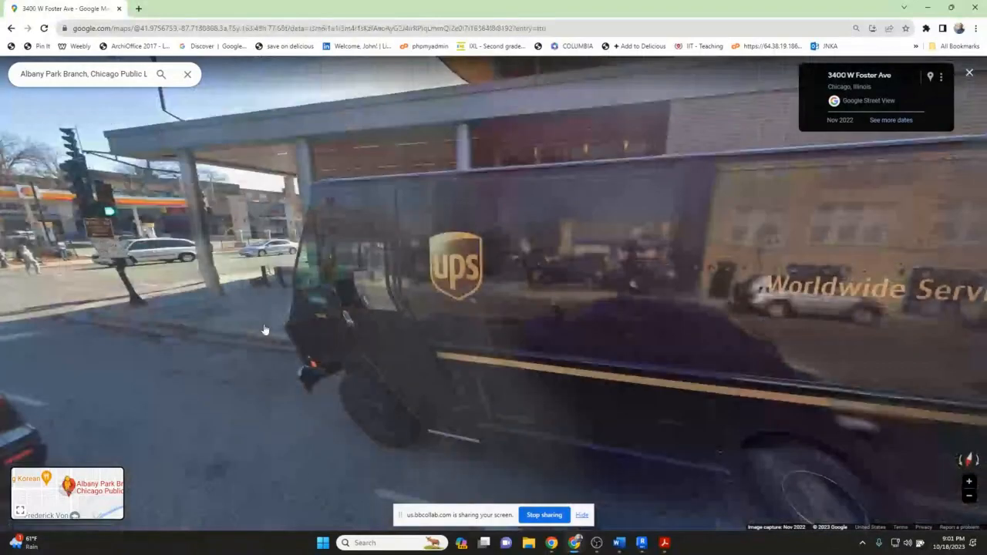
pyautogui.click(263, 330)
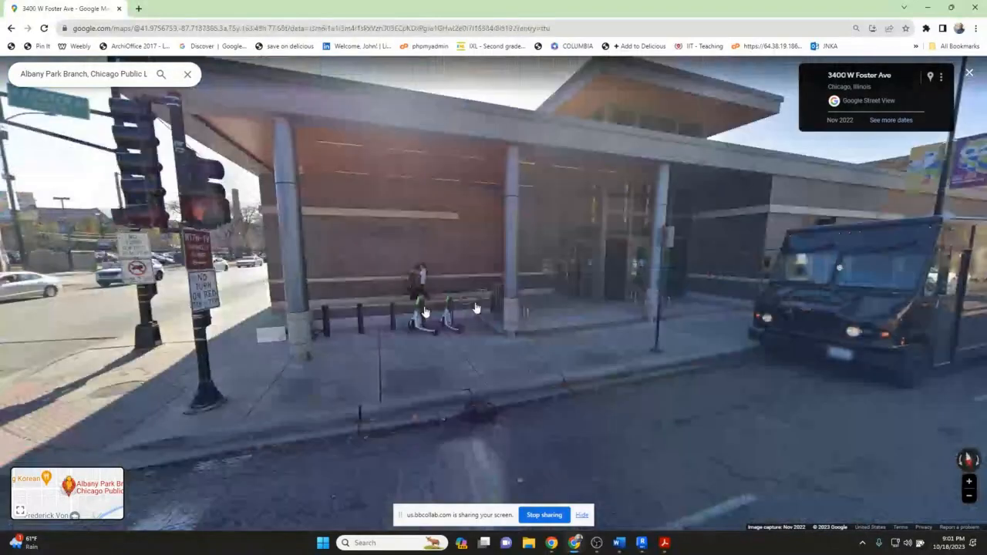
pyautogui.click(474, 308)
pyautogui.click(717, 299)
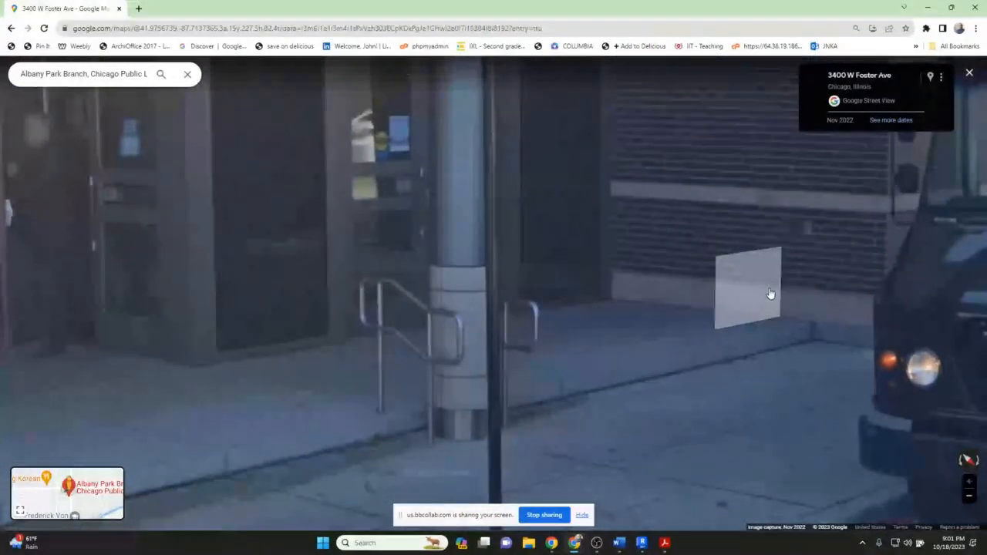
pyautogui.click(819, 302)
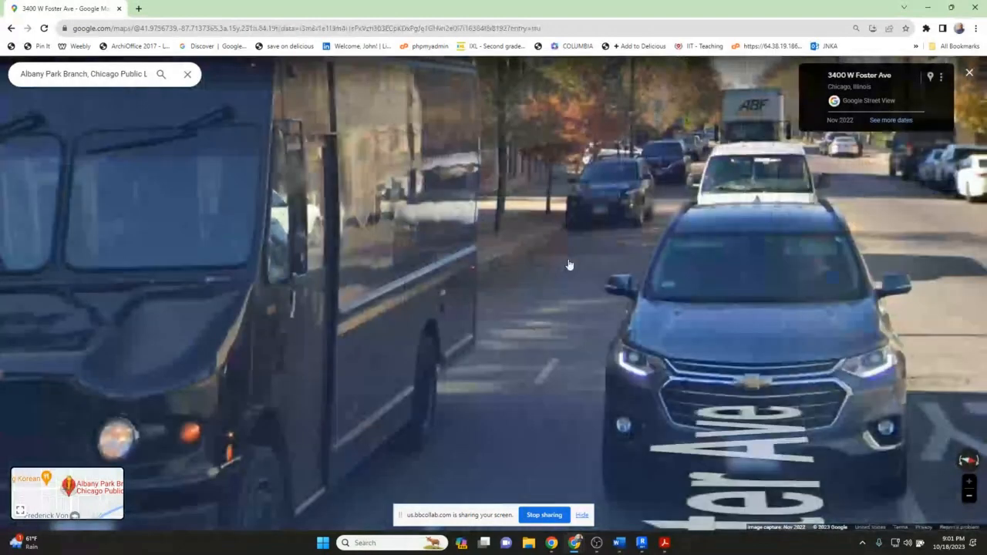
pyautogui.click(568, 265)
pyautogui.click(499, 368)
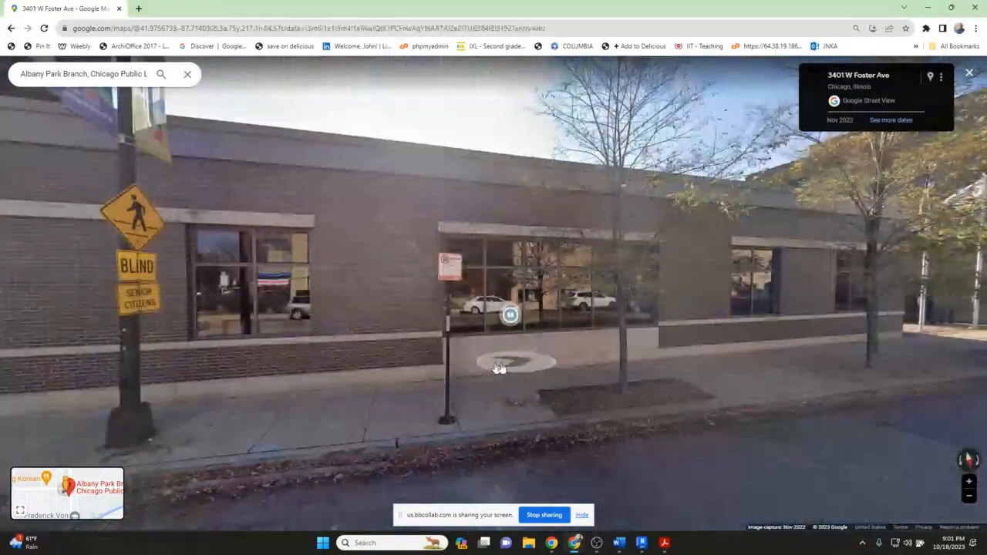
pyautogui.moveTo(277, 355); pyautogui.dragTo(598, 373)
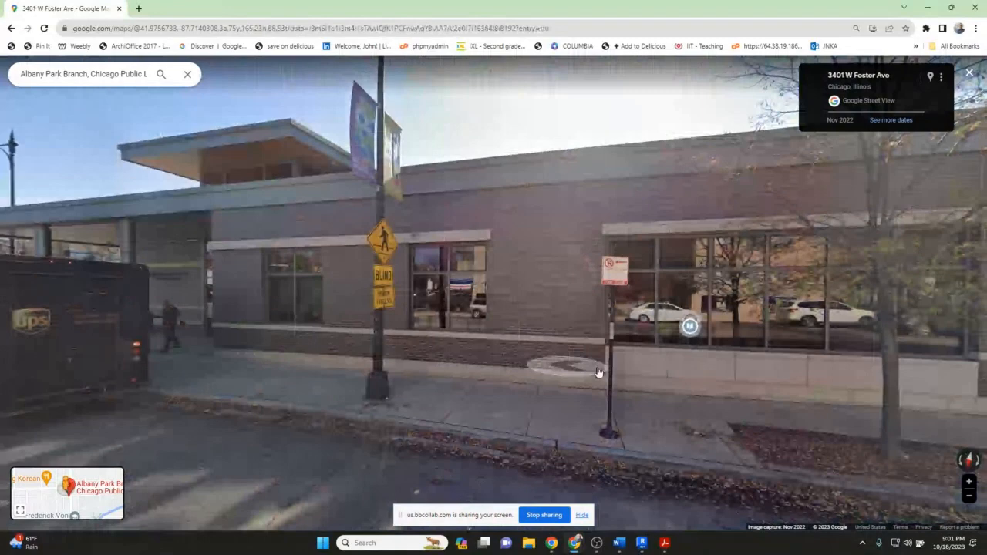
pyautogui.click(598, 373)
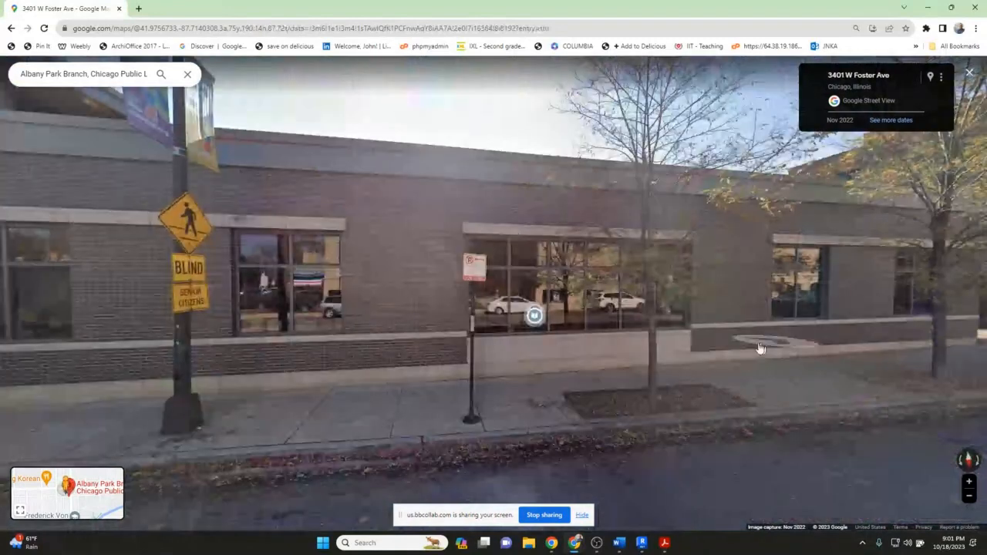
pyautogui.moveTo(760, 349); pyautogui.dragTo(945, 356)
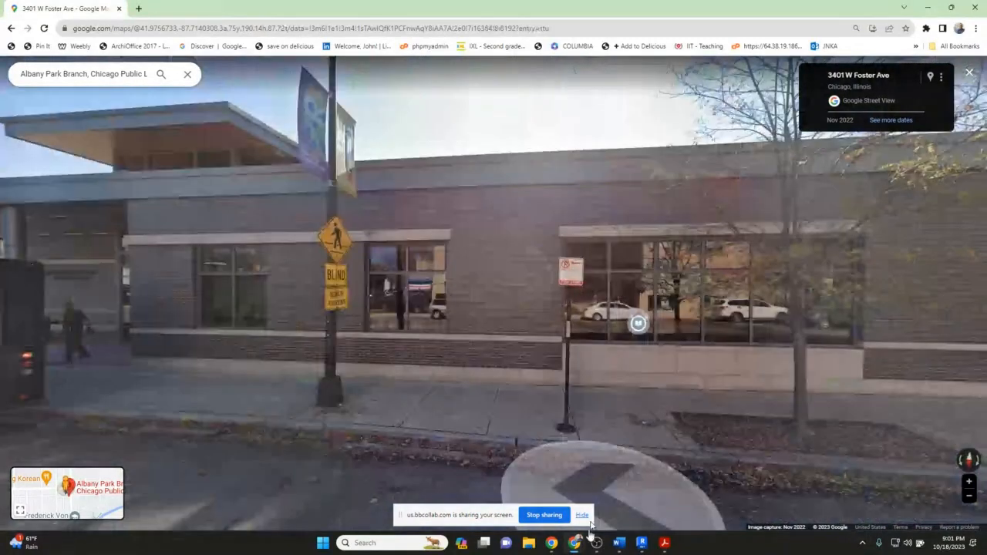
# Bring up the browser window showing the library interior photo and maximize it.
pyautogui.moveTo(573, 546)
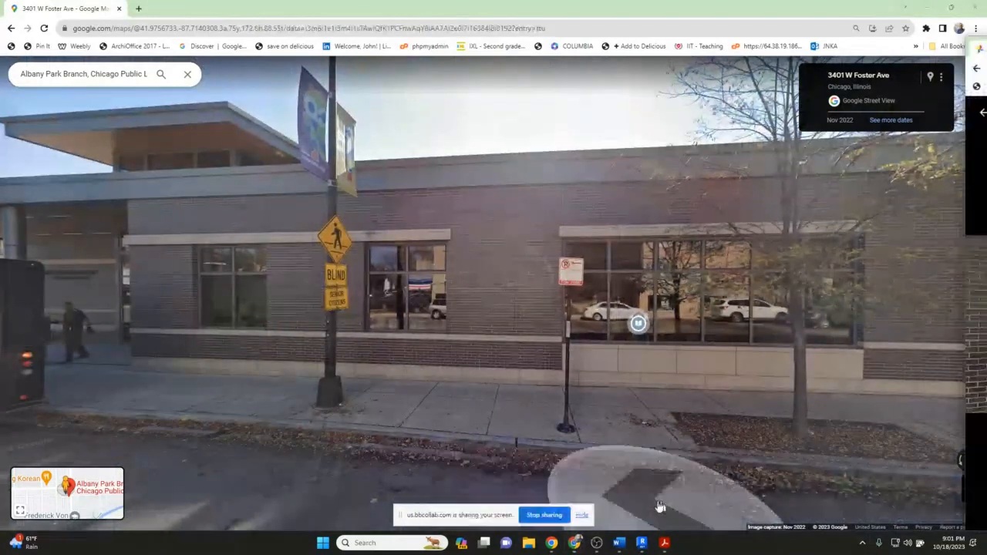
pyautogui.moveTo(985, 53); pyautogui.dragTo(408, 105)
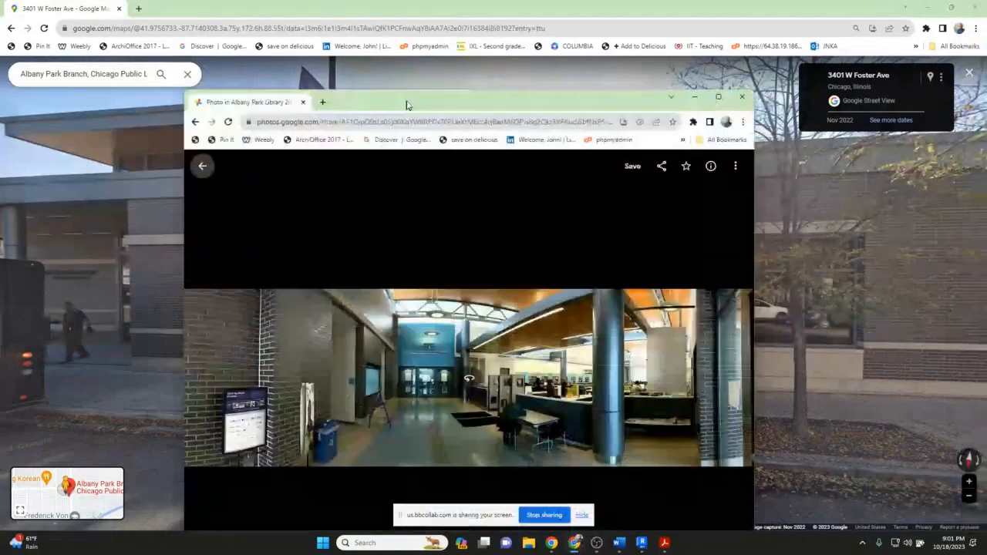
pyautogui.doubleClick(408, 106)
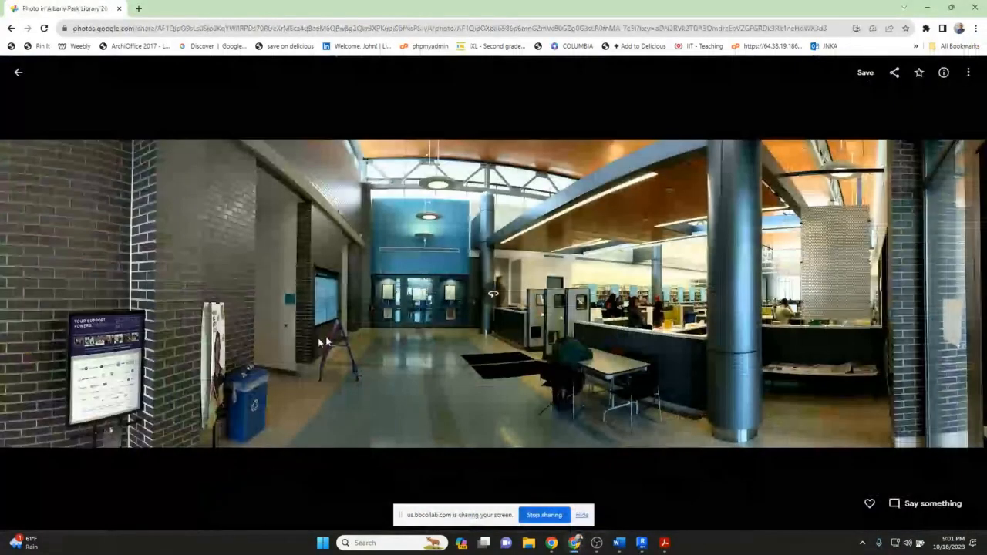